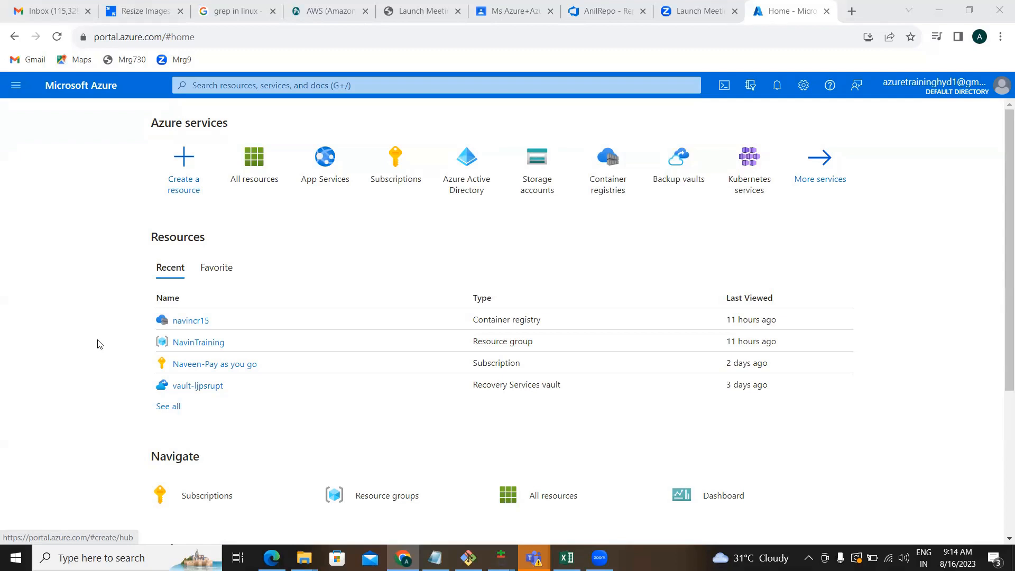
Bring the PracticalAssessment.txt notes in Notepad to the front.
left_click(435, 558)
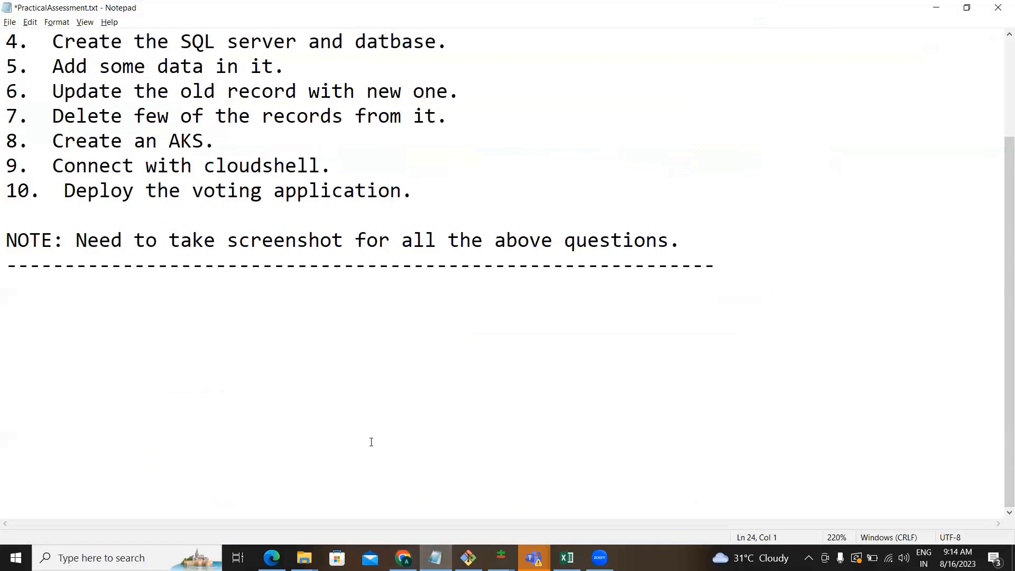
Below the dashed line, add topics '1. ACR-->deploy the application' and '2. ACR-->mutliple ennvironment application.'.
left_click(732, 262)
key("Return")
key("Return")
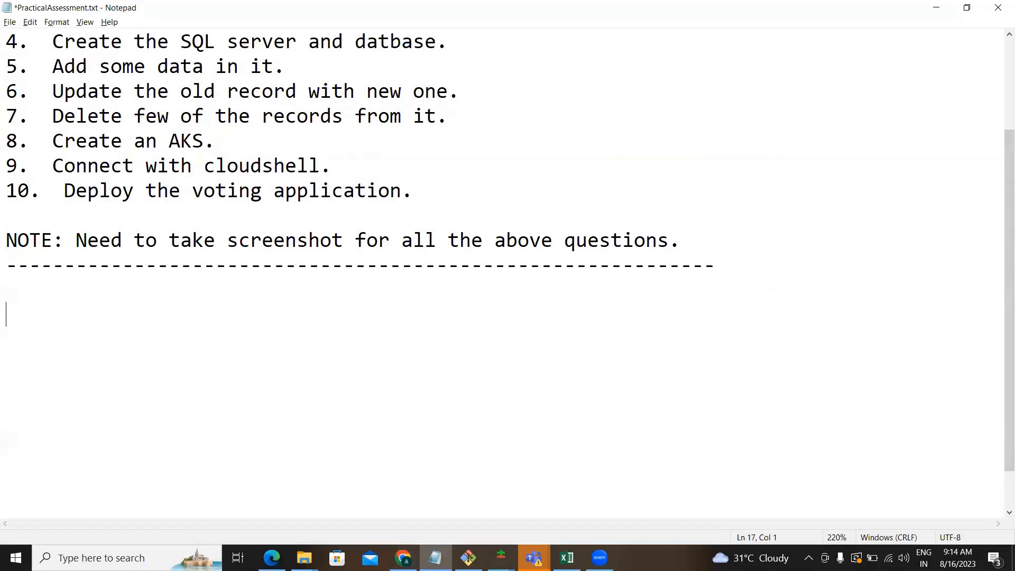
left_click(729, 290)
type("1.  ACR-->deploy t")
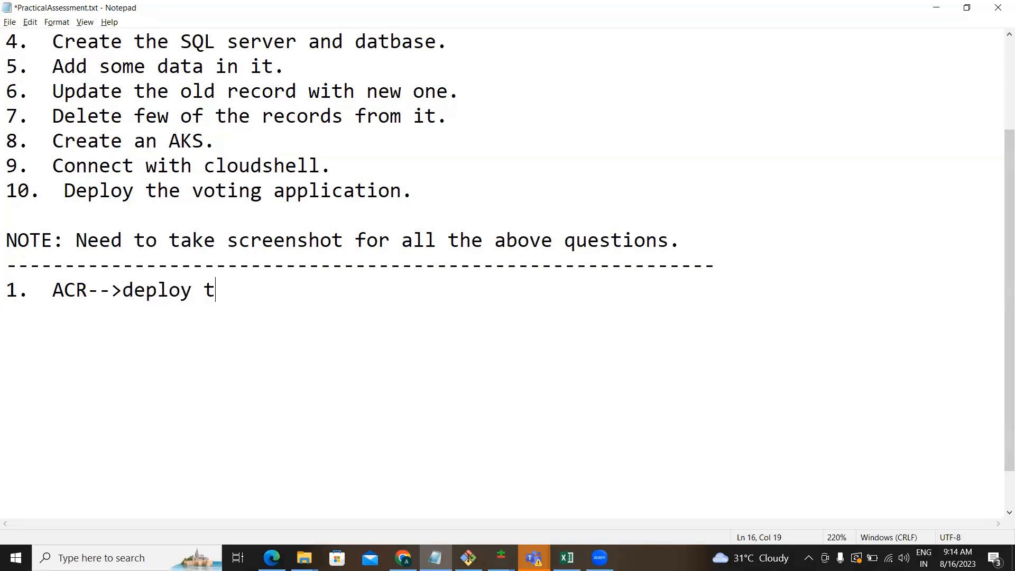
type("he application")
key("Return")
type("2.  ")
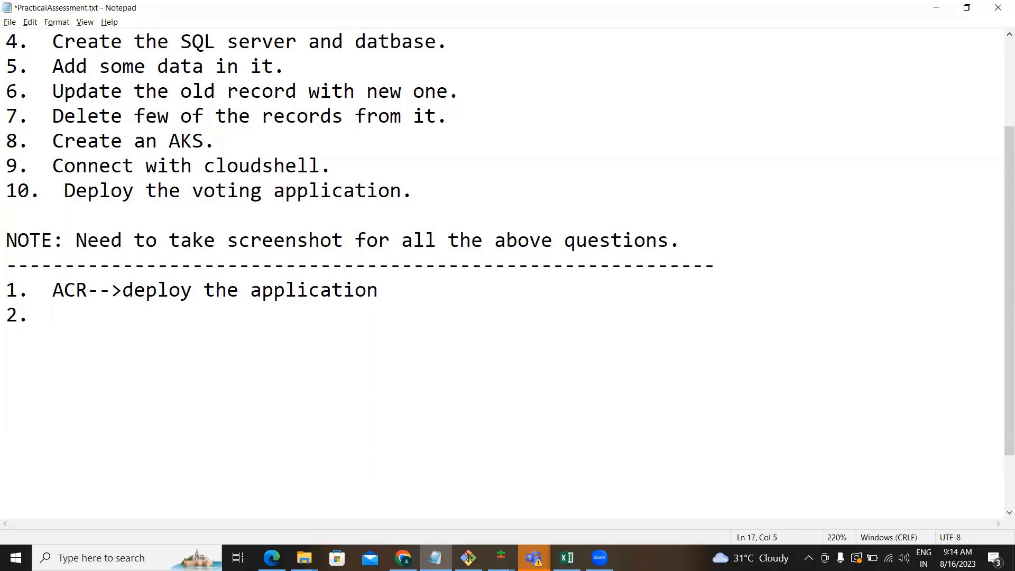
type("ACR-->mutl")
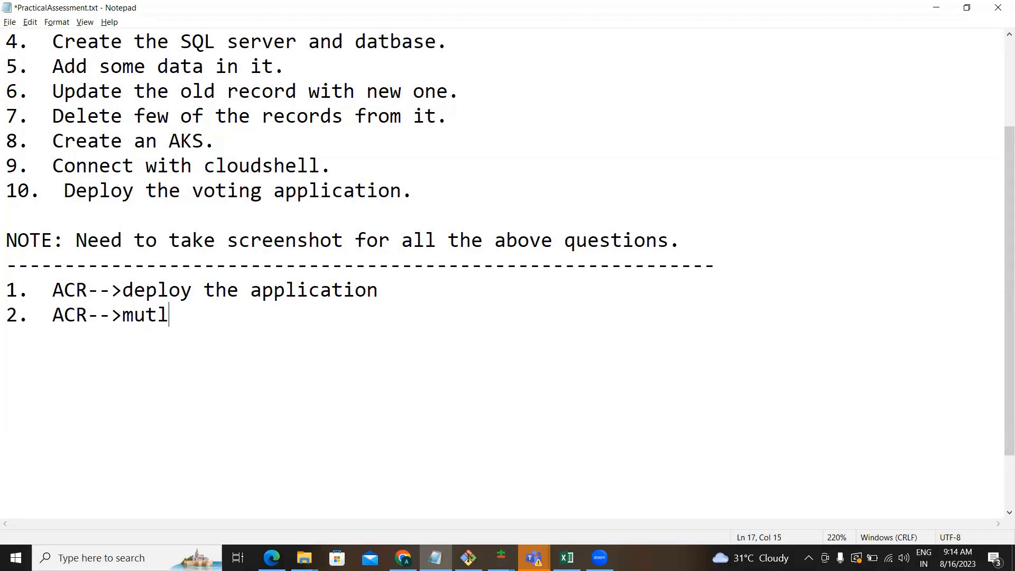
type("iple ennv")
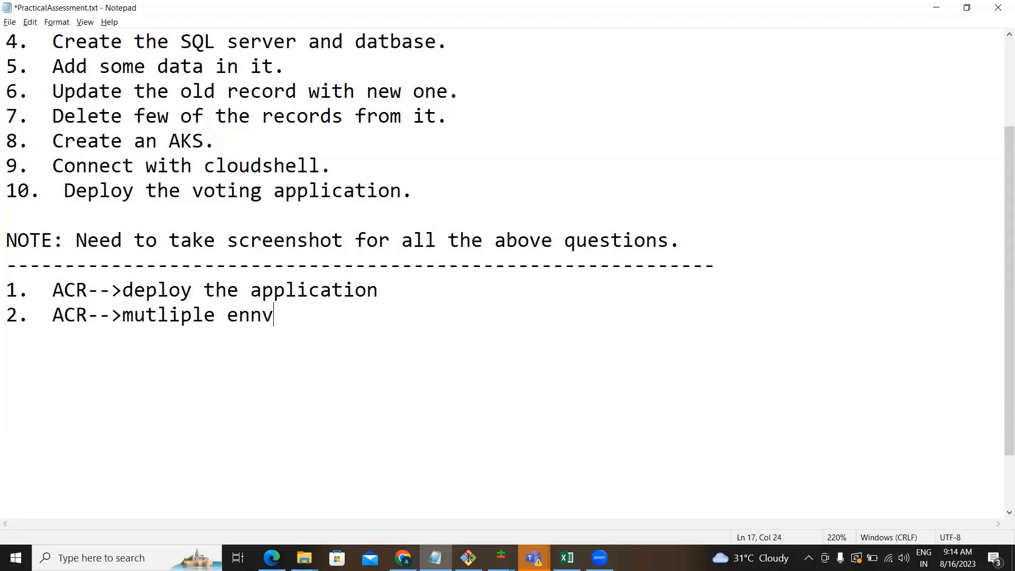
type("ironment ap")
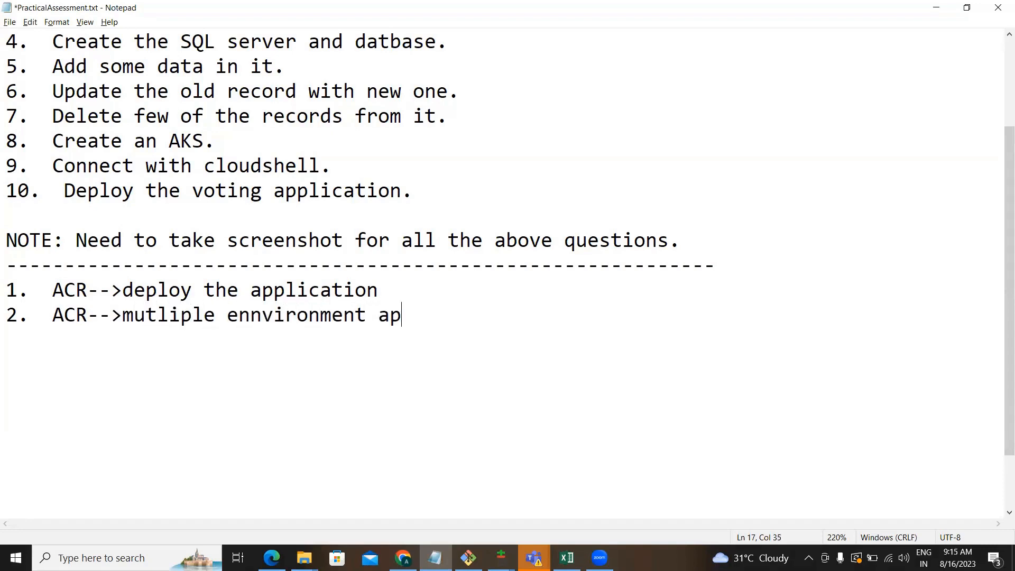
type("plication.")
Add topics 3-5: 'container instances.', 'docker architecture.' and 'docker terminologies.'.
key("Return")
type("3.  ")
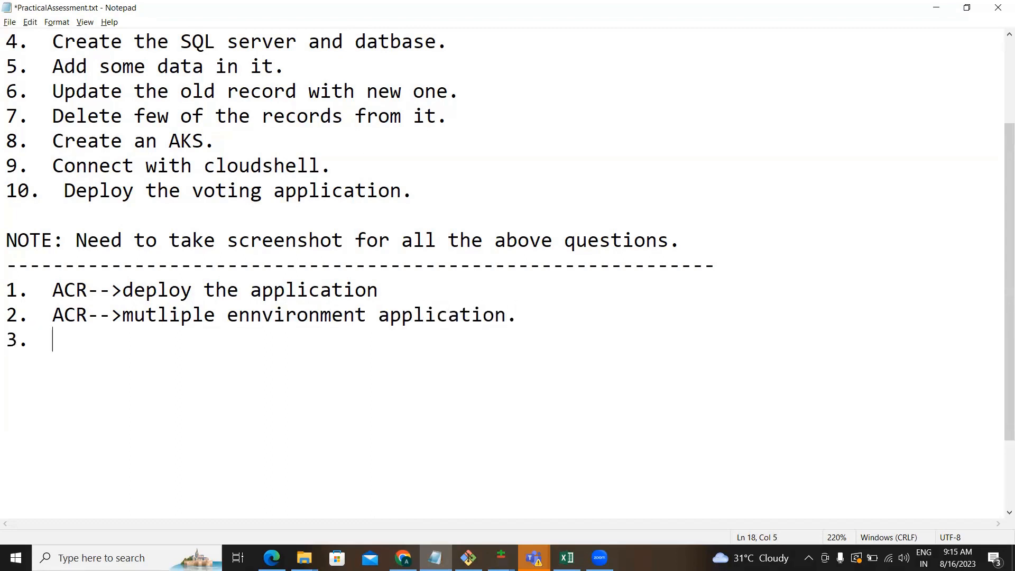
type("contw")
key("BackSpace")
type("ainer ")
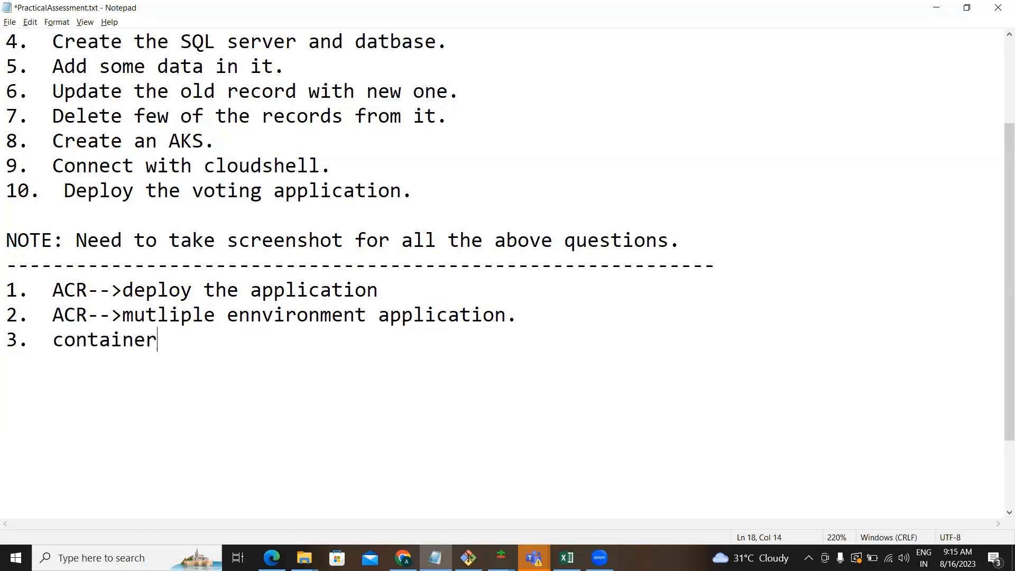
type("instances.")
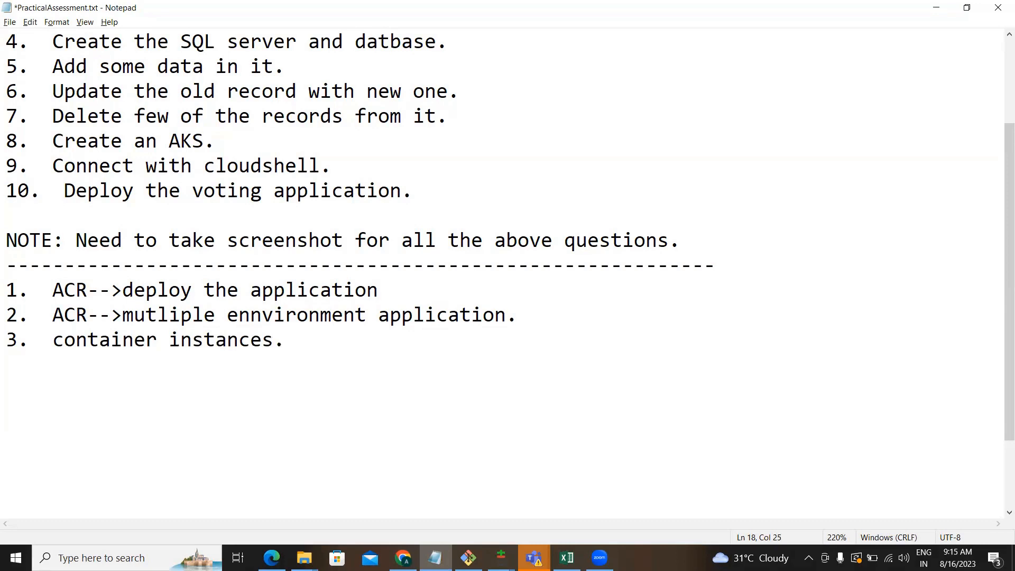
key("Return")
type("5")
key("BackSpace")
type("4.  docker architecture.")
key("Return")
type("5.  ")
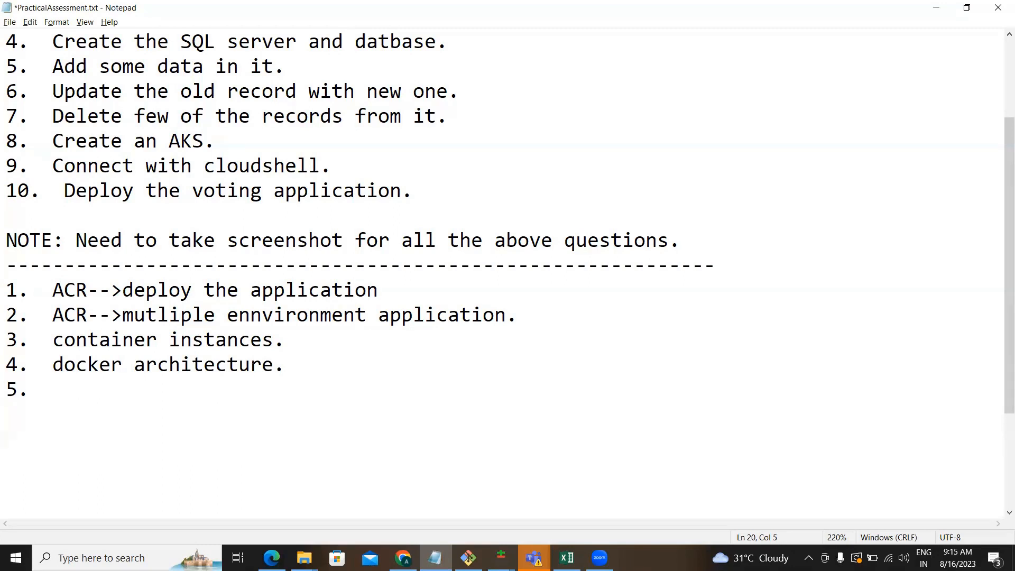
type("docker terminolog")
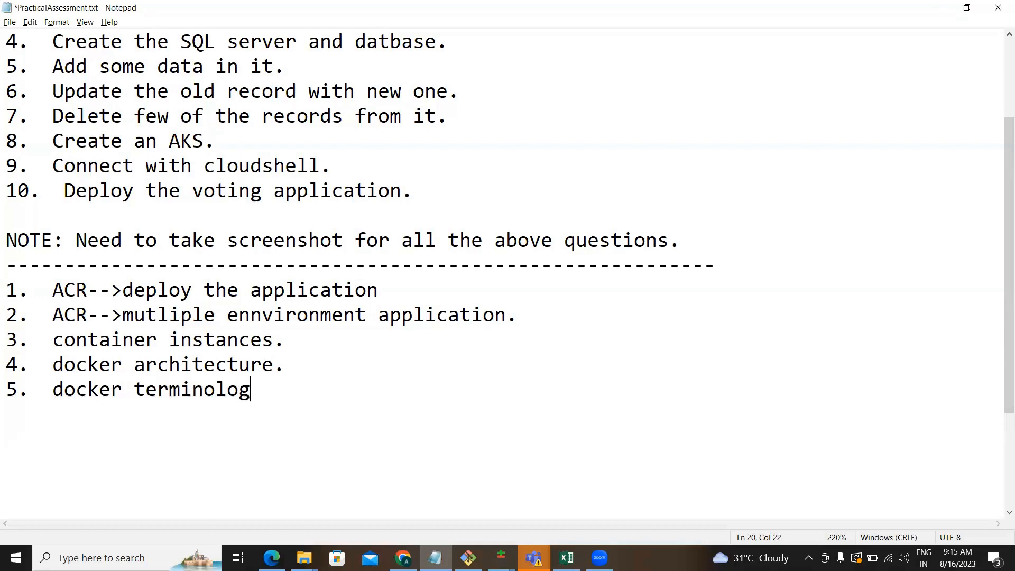
type("ies.")
left_click_drag(408, 292, 320, 290)
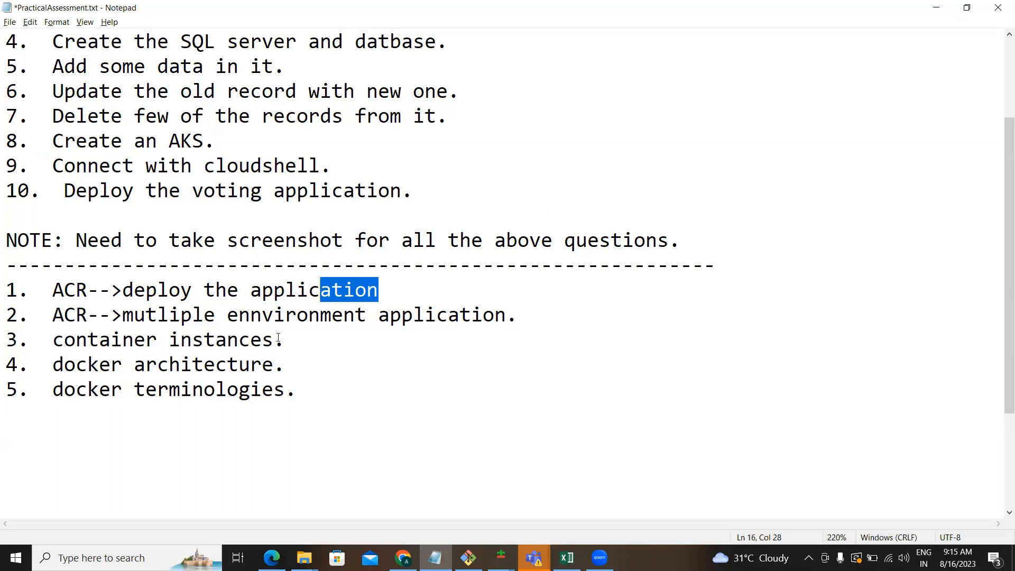
left_click_drag(286, 340, 164, 341)
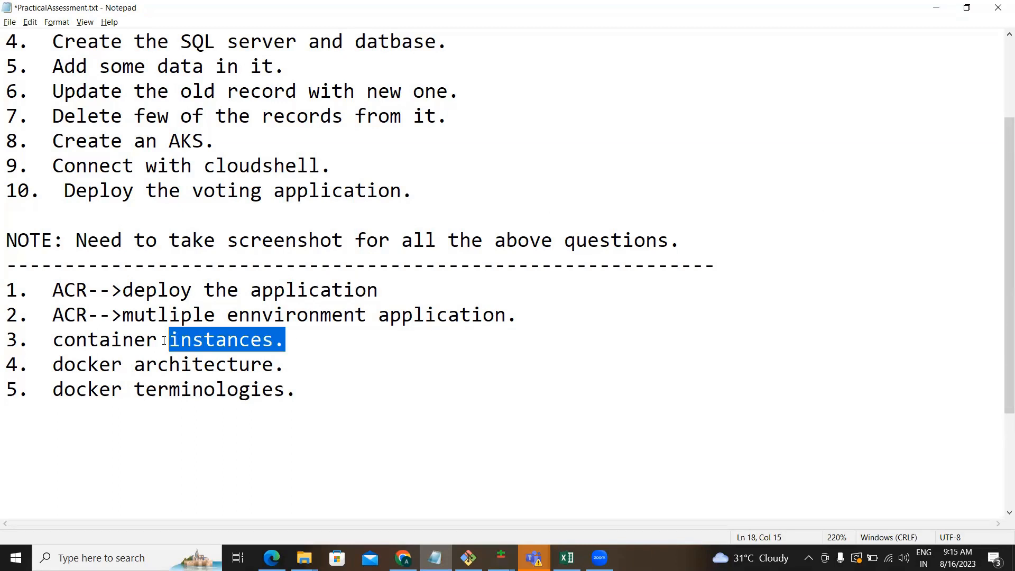
left_click(193, 315)
double_click(186, 374)
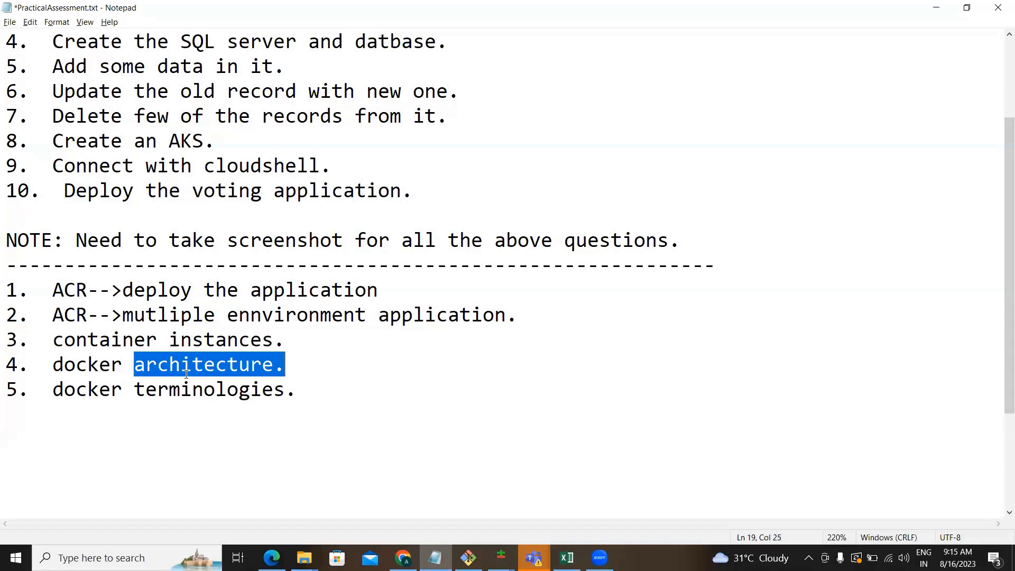
double_click(187, 387)
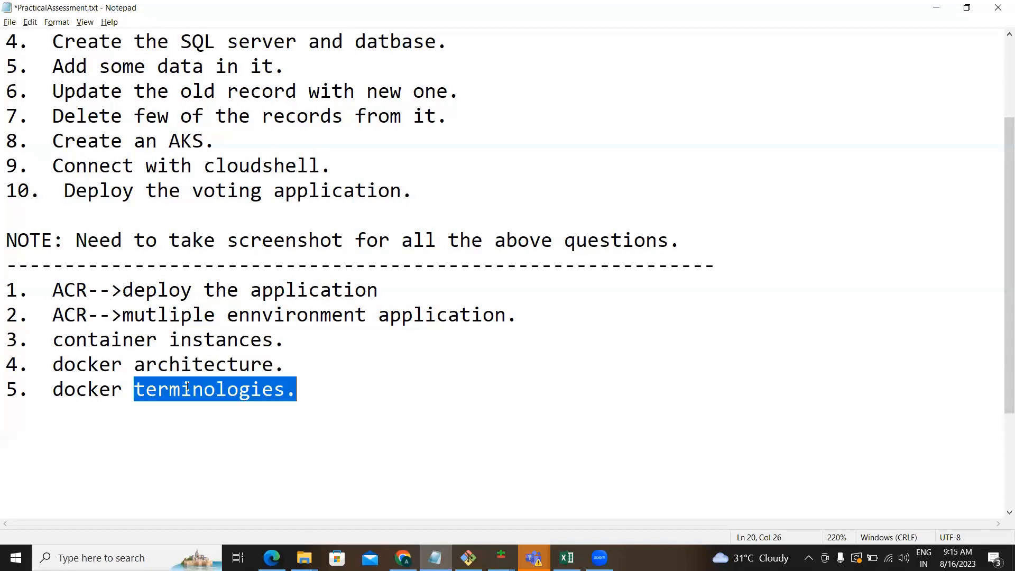
left_click(317, 396)
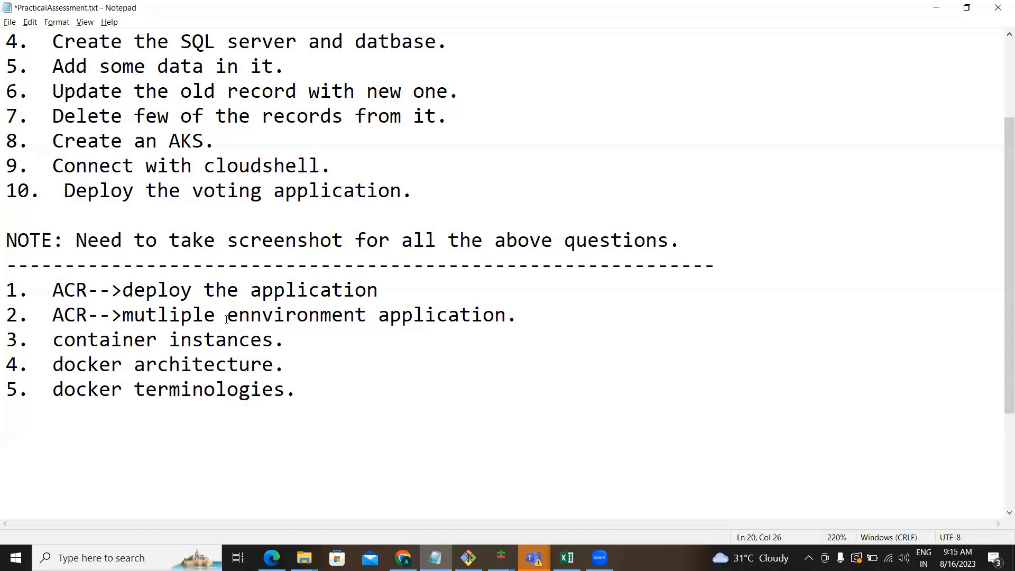
double_click(165, 290)
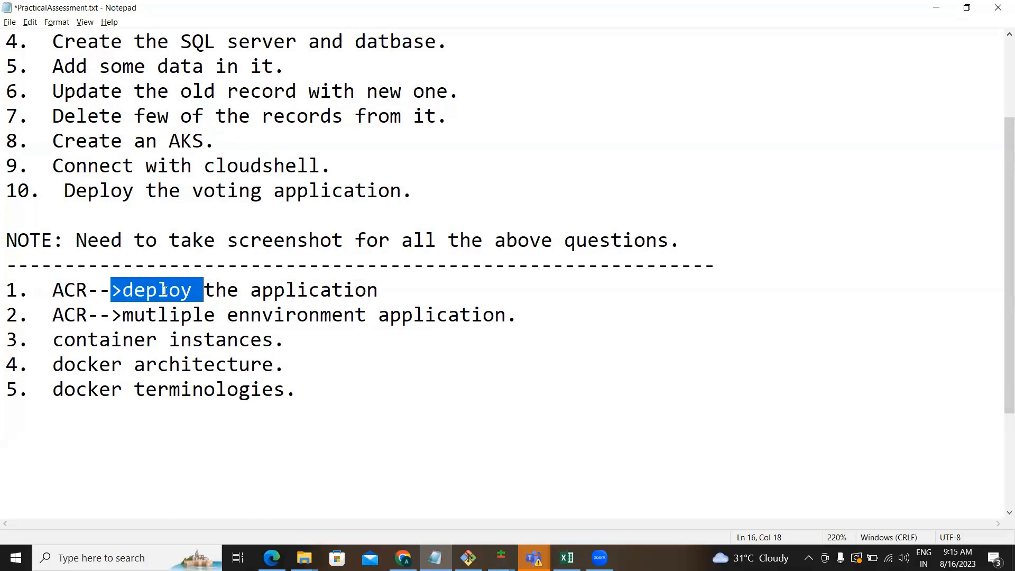
left_click(196, 341)
left_click(166, 329)
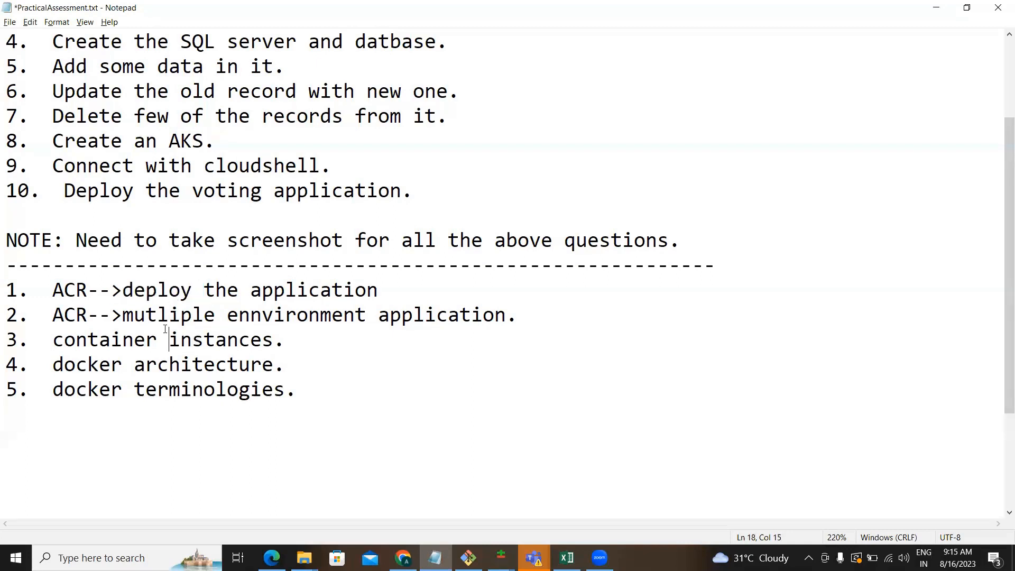
left_click_drag(295, 390, 10, 374)
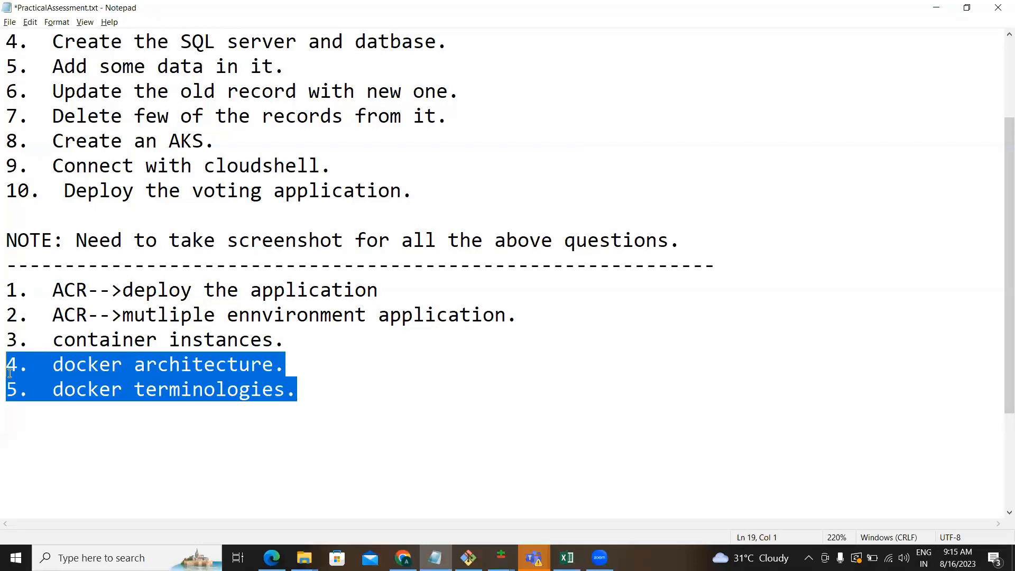
left_click(306, 391)
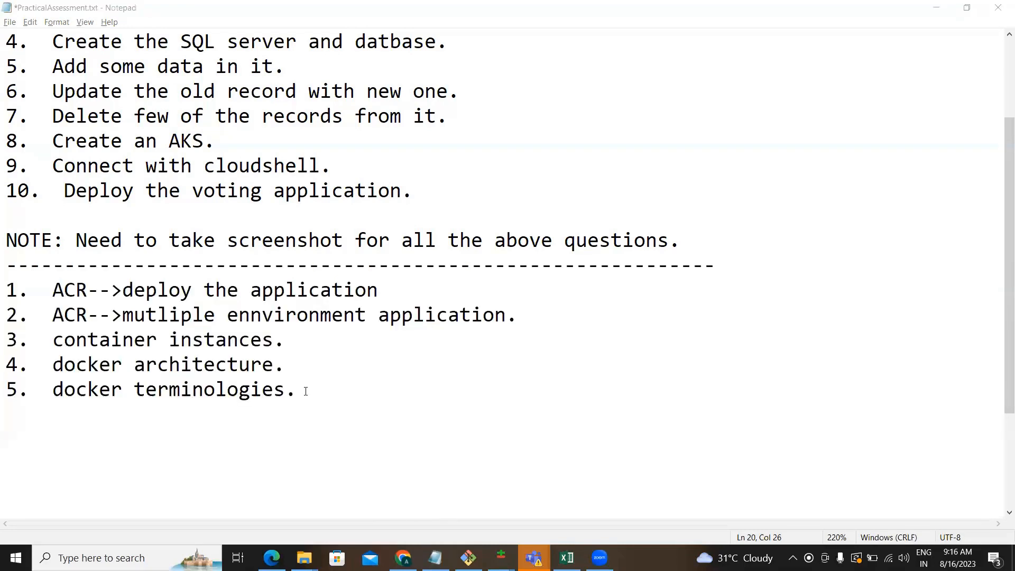
Add task '1. You need to deploy an docker application with the help of build pipeline .' and a 'Pre-req:' line.
left_click(306, 391)
key("Return")
key("Return")
type("1.  To need t")
key("BackSpace")
key("BackSpace")
key("BackSpace")
key("BackSpace")
key("BackSpace")
key("BackSpace")
key("BackSpace")
key("BackSpace")
key("BackSpace")
type("T")
key("BackSpace")
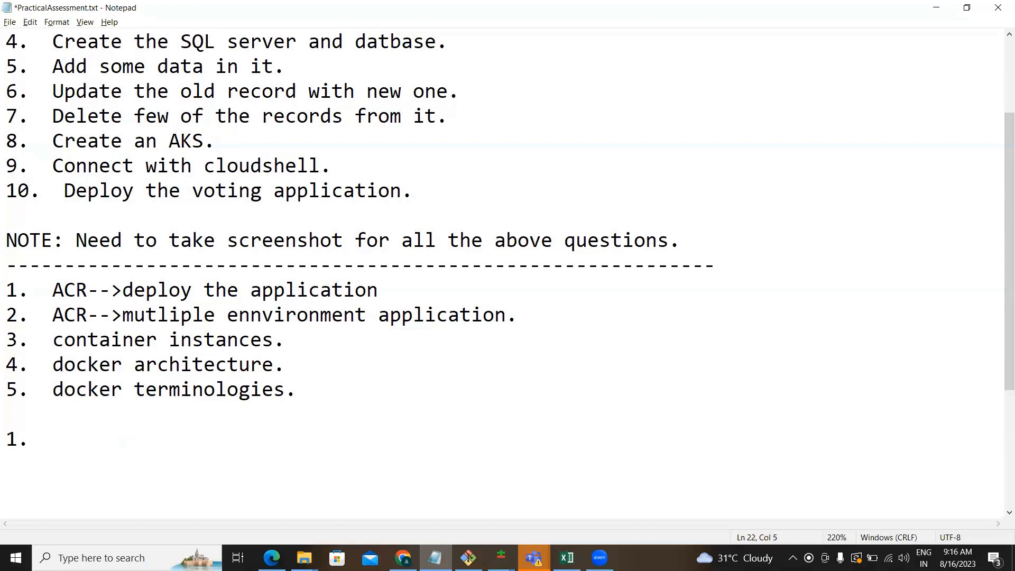
type("T")
key("BackSpace")
type("T")
key("BackSpace")
key("BackSpace")
type("You need ")
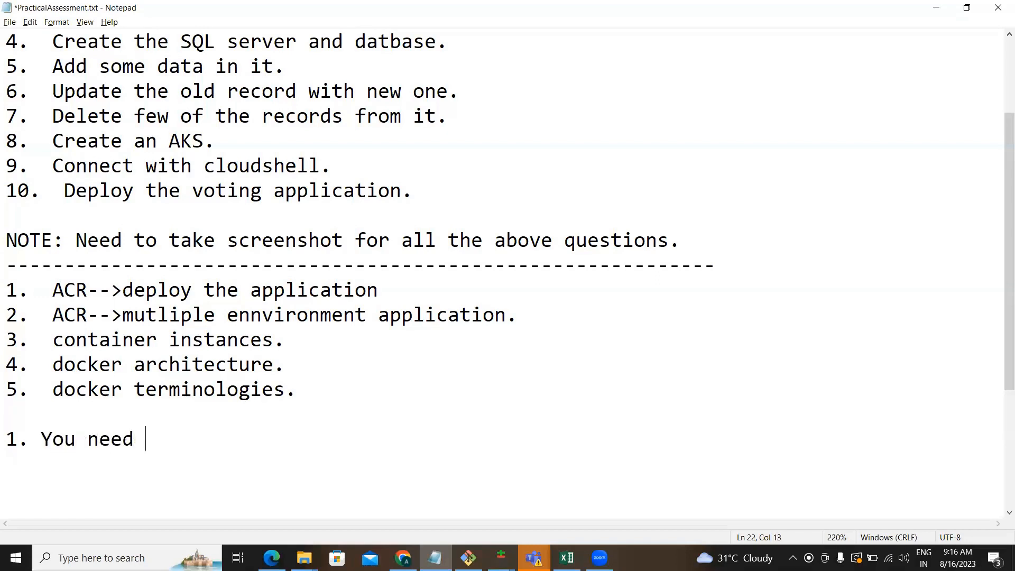
type("to deploy an")
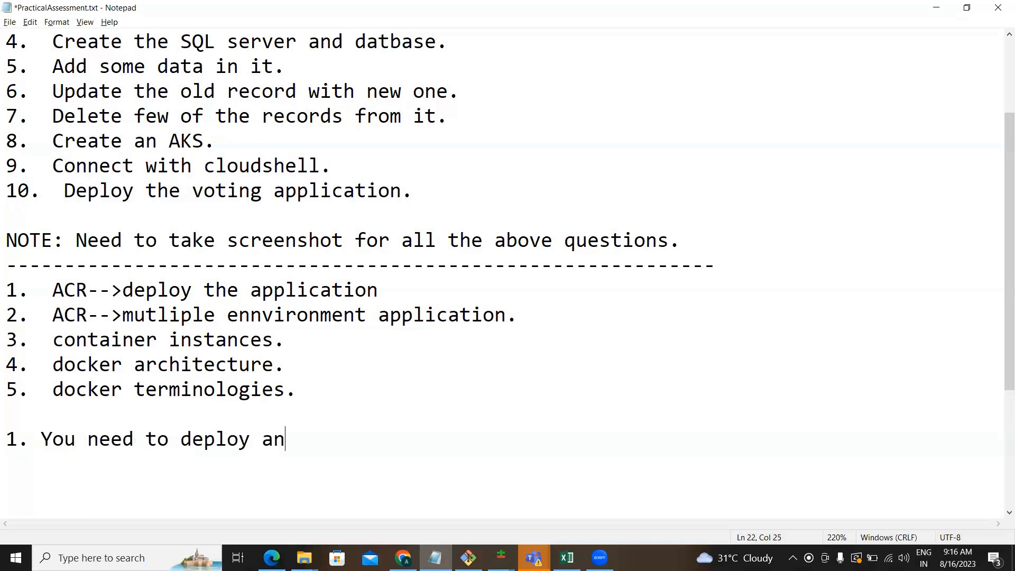
type(" docker application")
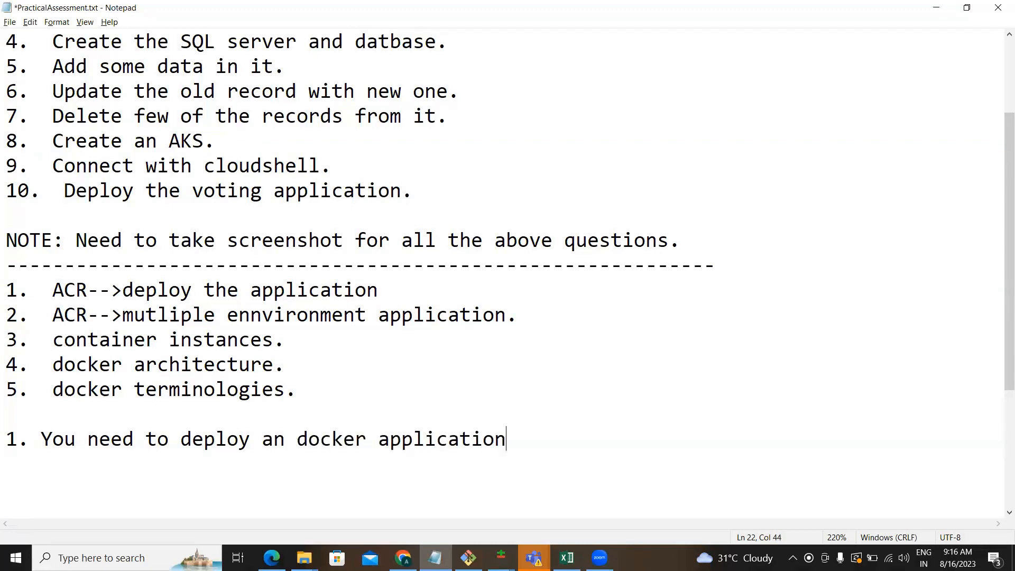
type(" with the hel")
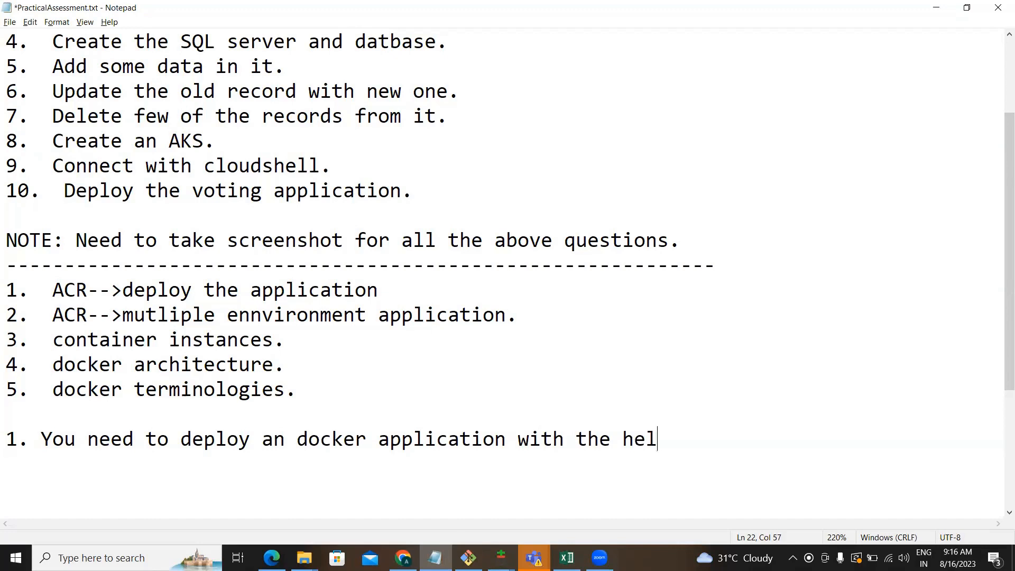
type("p of build piop")
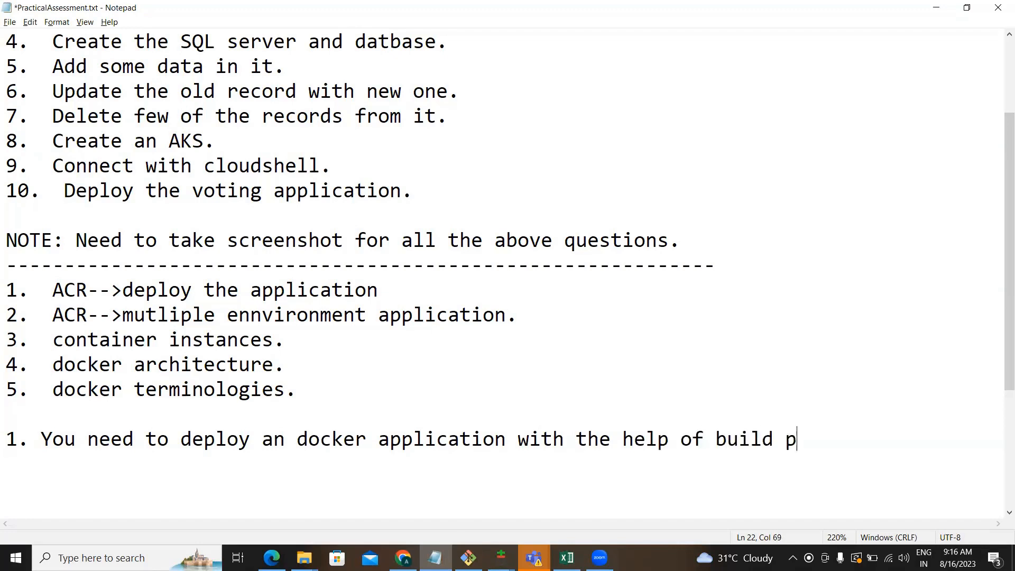
key("BackSpace")
key("BackSpace")
type("peline .")
key("Return")
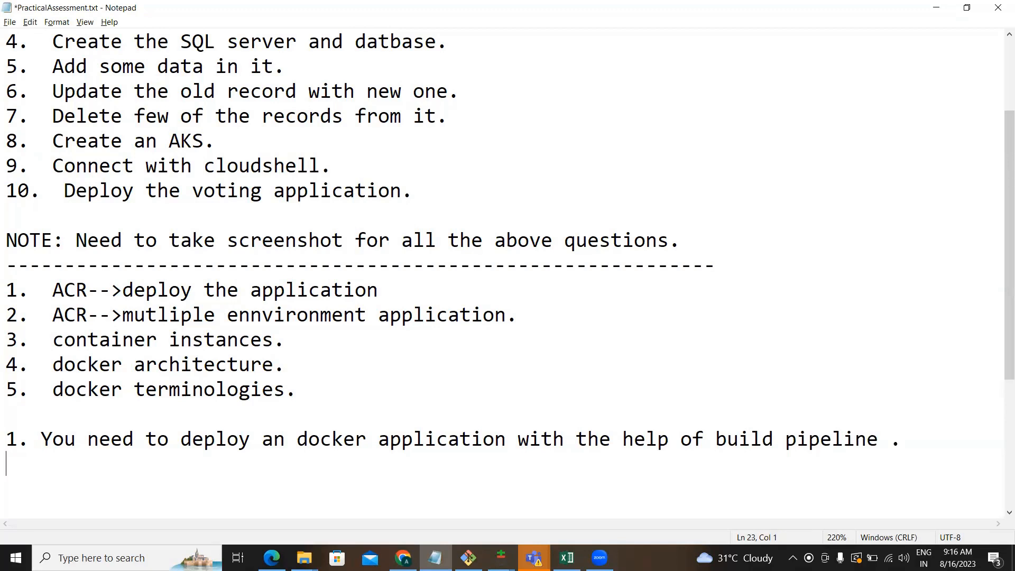
type("Pre-req:")
Under Pre-req:, add the first prerequisite line '-->acr'.
key("Return")
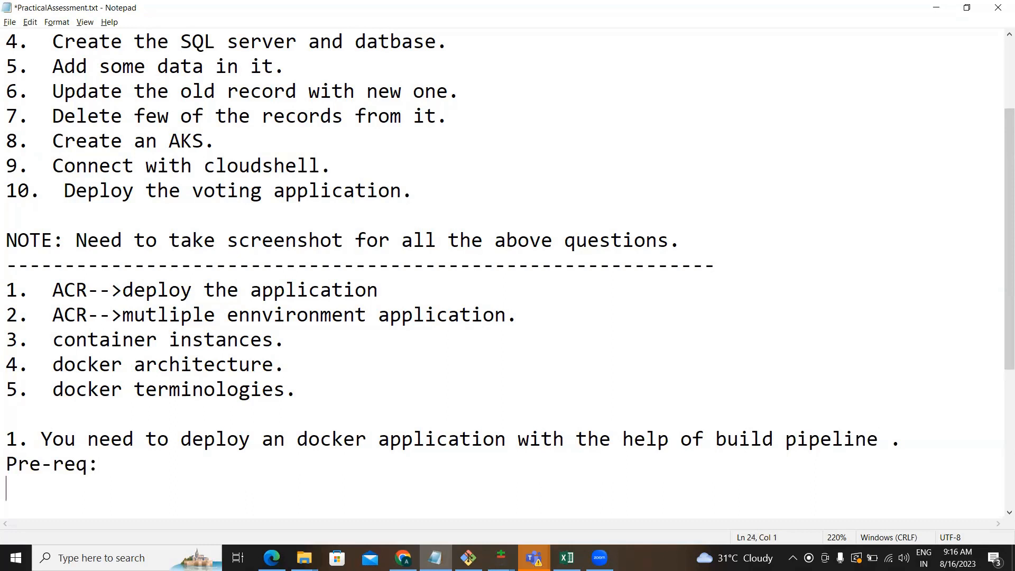
type("a")
key("BackSpace")
type("1.  ")
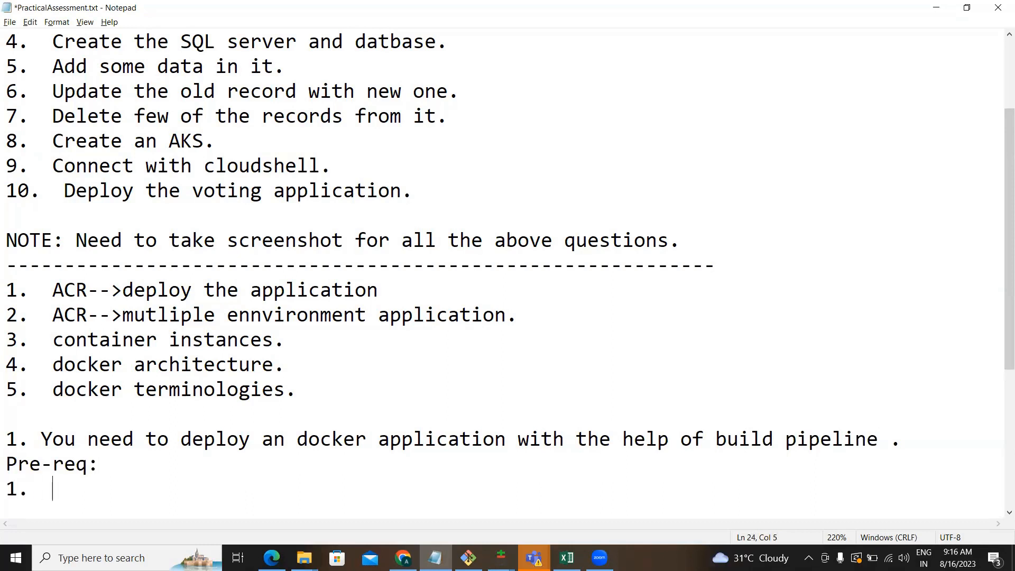
type("acr.")
key("Return")
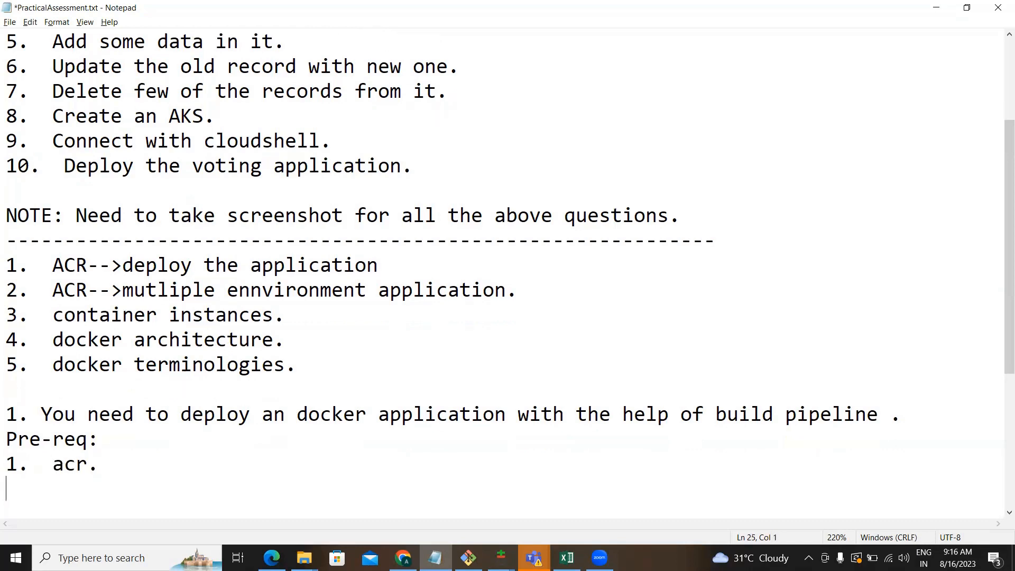
type("2")
key("BackSpace")
key("BackSpace")
key("BackSpace")
key("BackSpace")
key("BackSpace")
key("BackSpace")
key("BackSpace")
key("BackSpace")
key("BackSpace")
key("BackSpace")
type("--")
type("?")
key("Return")
key("BackSpace")
key("BackSpace")
type(">acr")
Add the '-->app service' and '-->sc' prerequisite lines, leaving a blank line below.
key("Return")
type("-->")
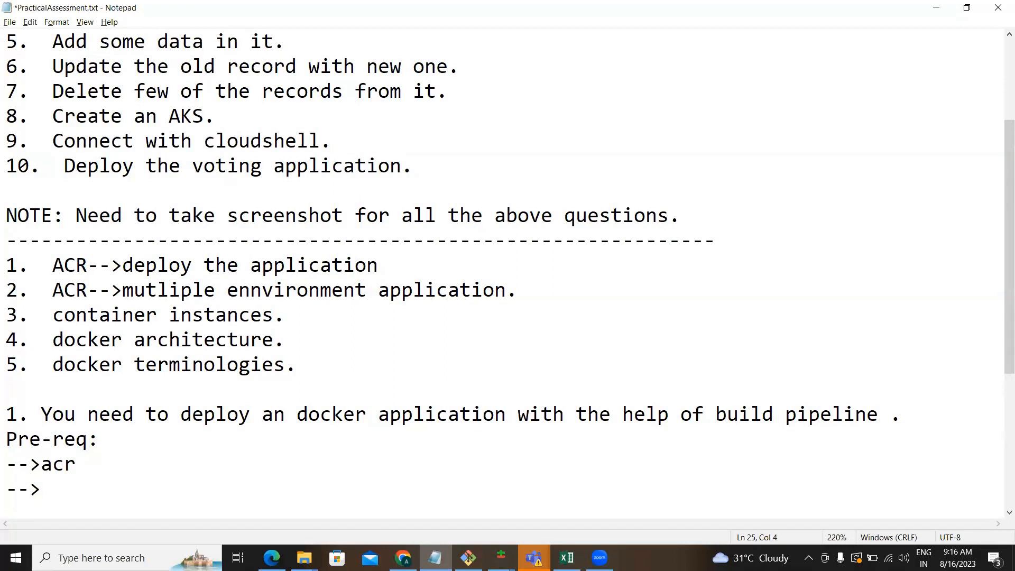
type("app service")
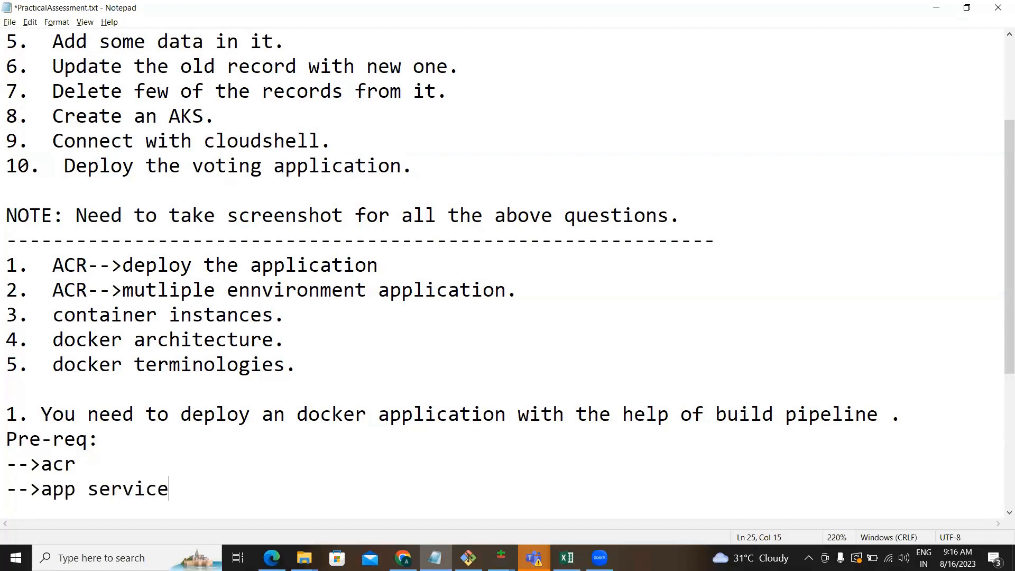
key("Return")
type("--")
type("?")
key("BackSpace")
type("<")
key("BackSpace")
type("SC")
key("BackSpace")
key("BackSpace")
type(">sc")
key("Return")
type("-->")
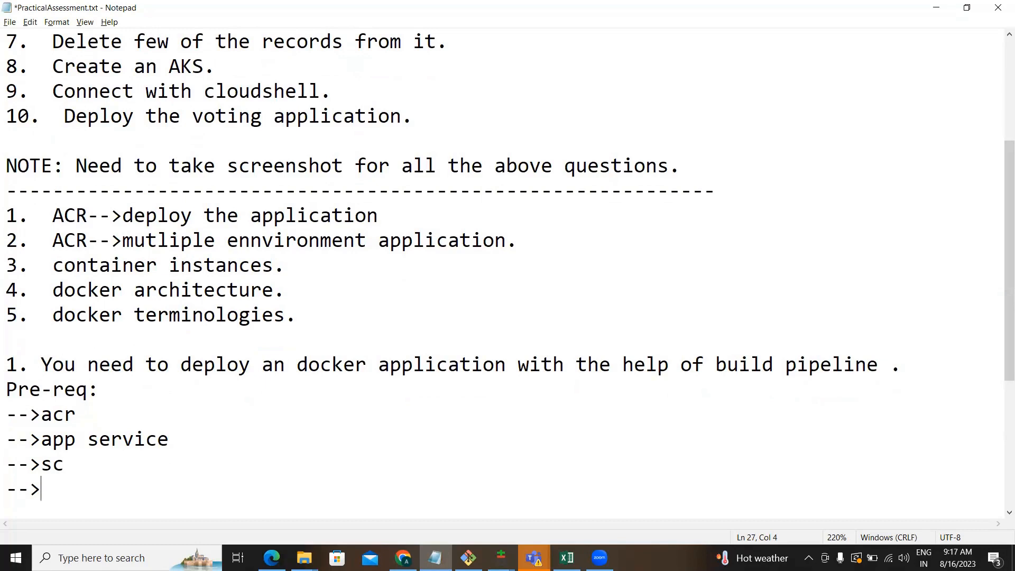
key("BackSpace")
key("BackSpace")
key("BackSpace")
key("BackSpace")
key("Return")
key("Return")
Note 'ACR(azure container registries)-->Storage of an image--->repositories.' and return to the Azure portal.
type("ACR(a")
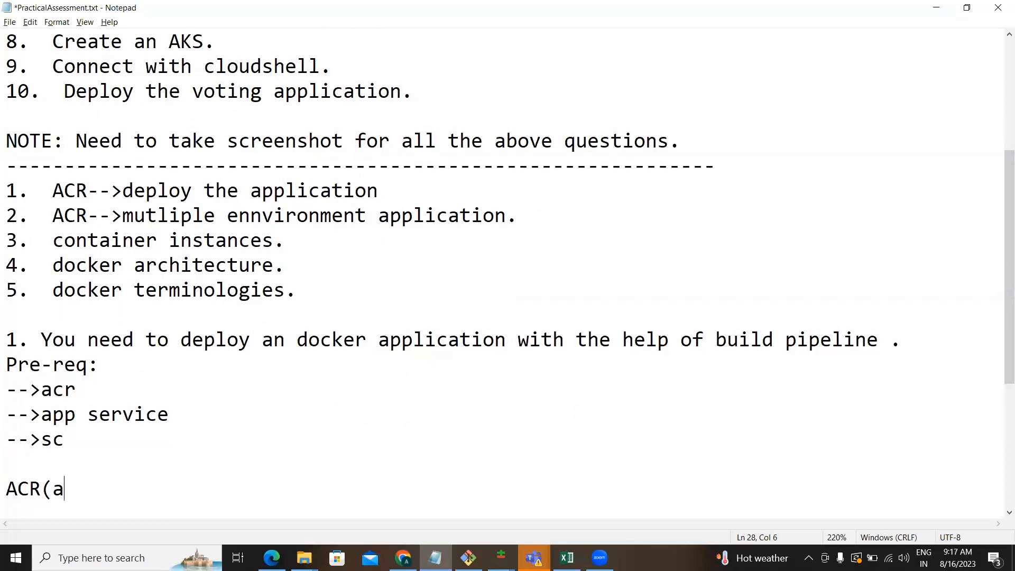
type("zure container re")
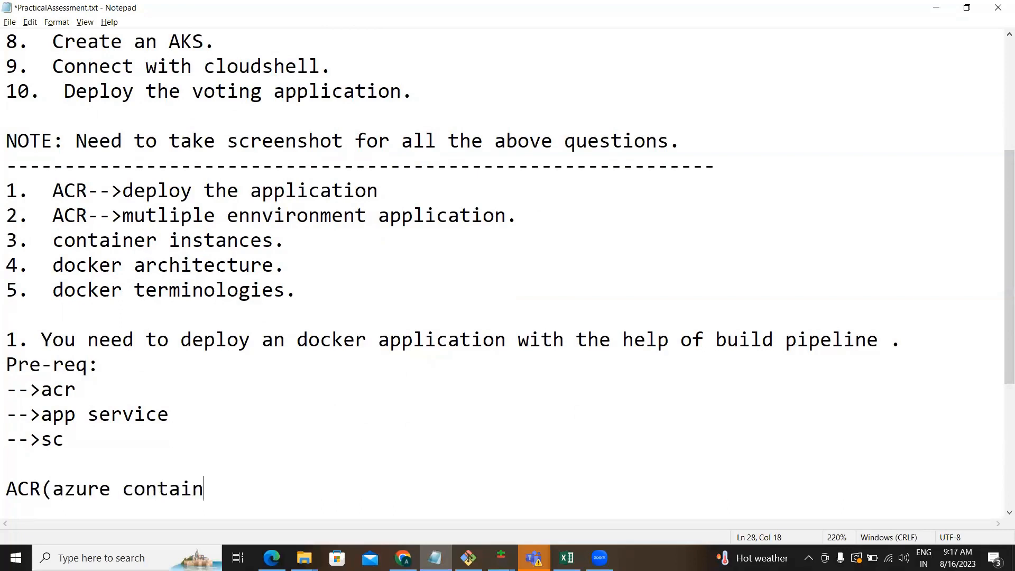
type("to")
key("BackSpace")
type("ries)--")
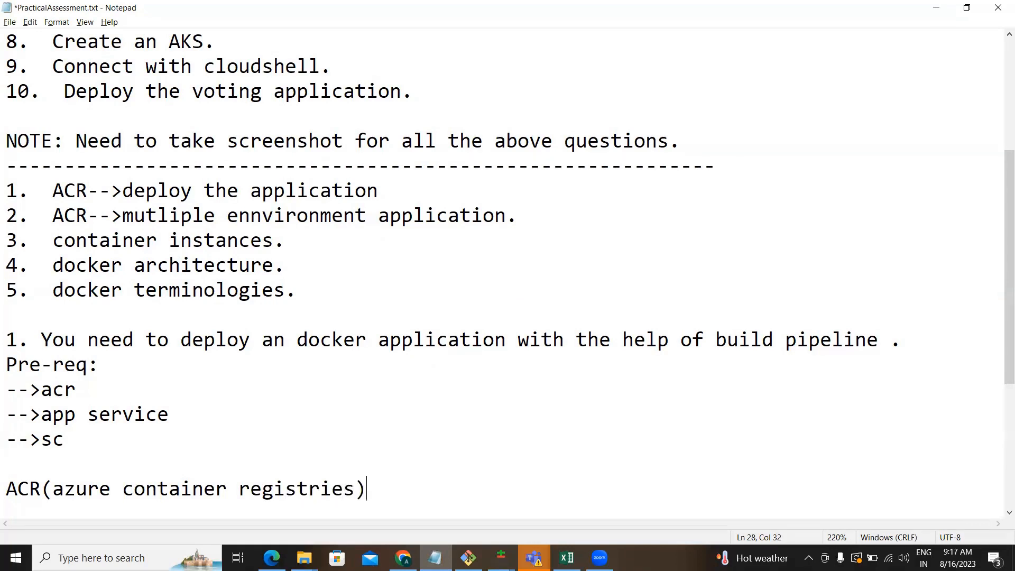
type(">Storage of ")
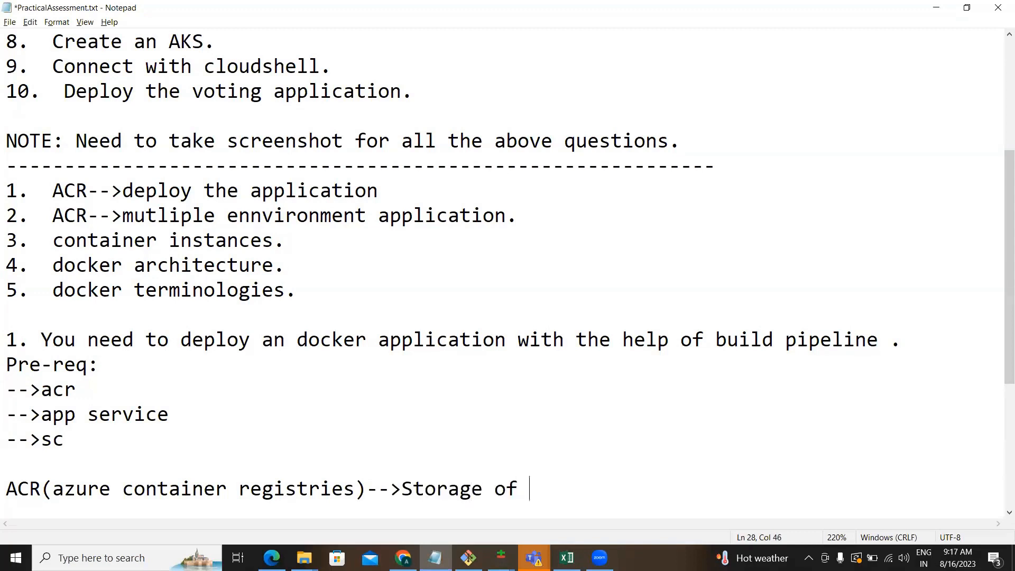
type("an image---")
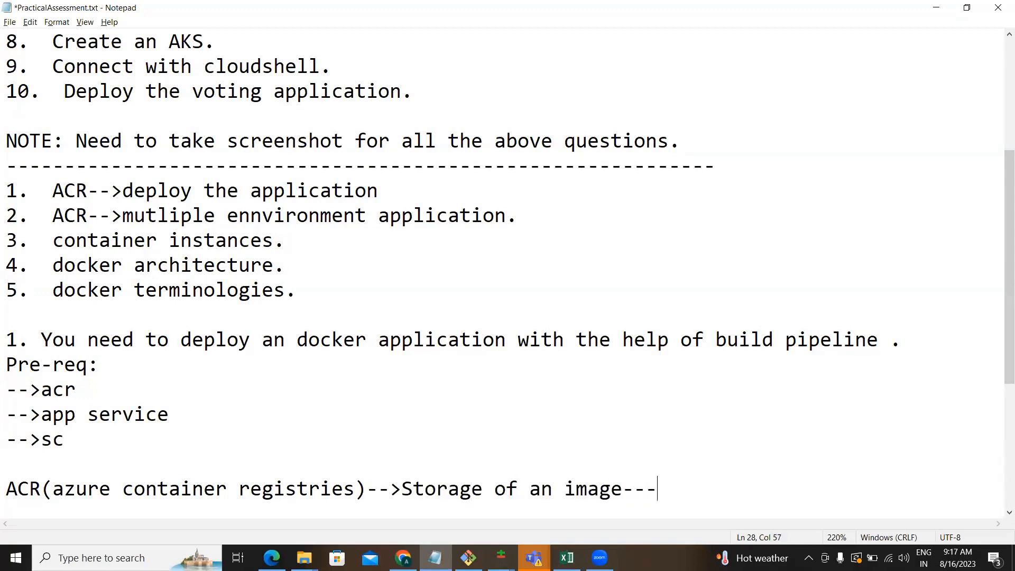
type(">repositi")
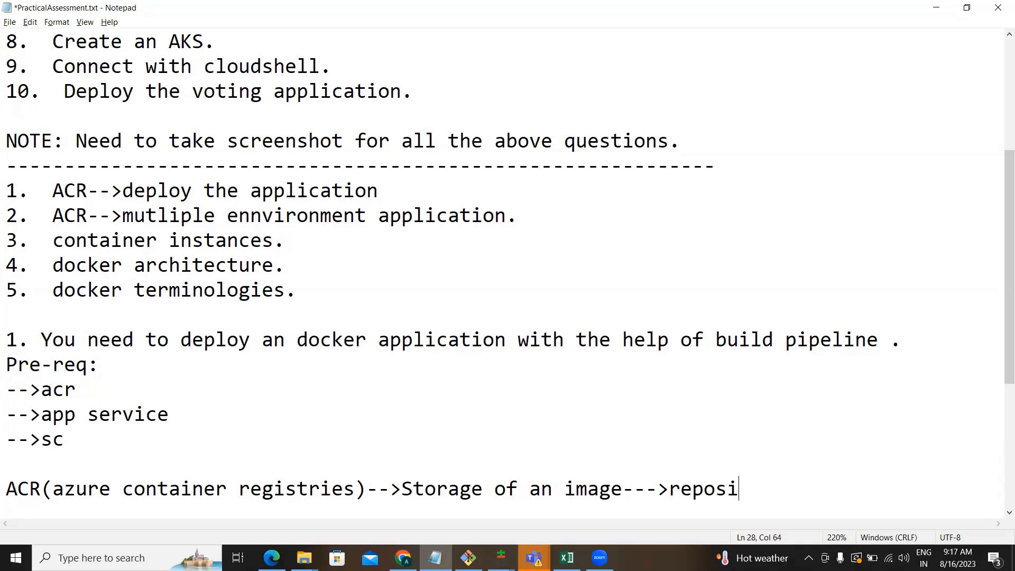
key("BackSpace")
type("ories")
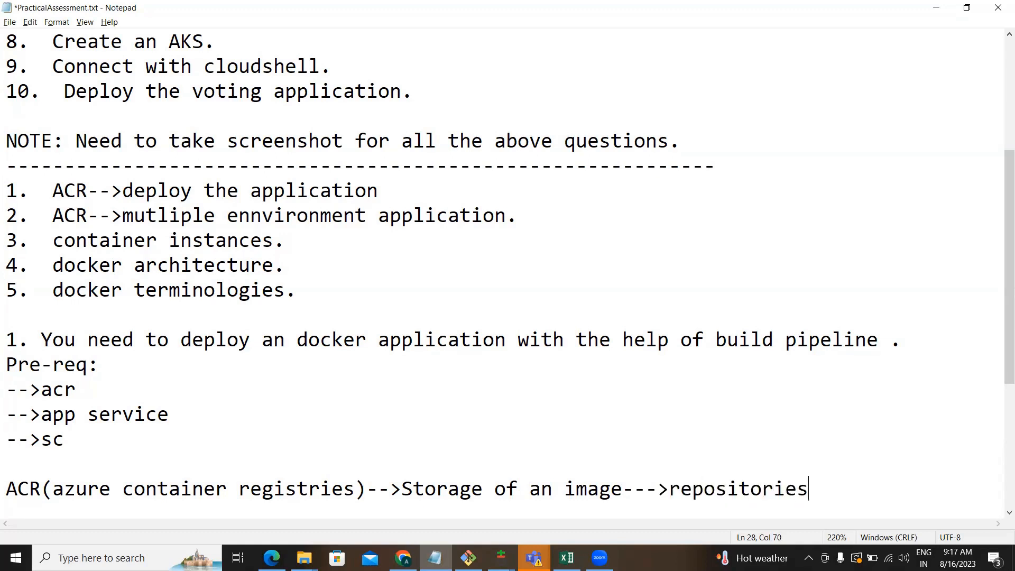
type(".")
key("Return")
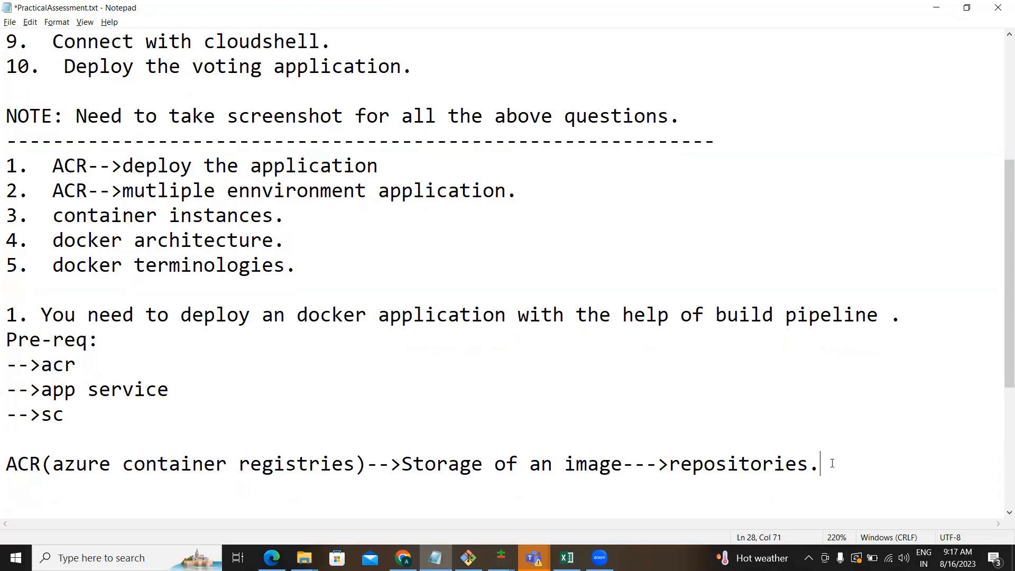
key("alt+Tab")
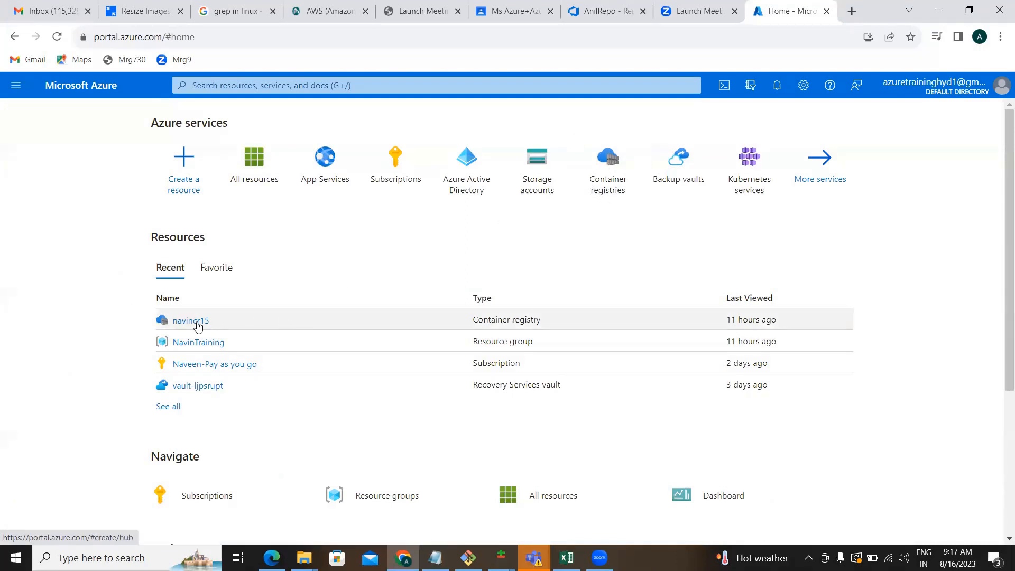
From the Container registries list, start creating a new container registry.
mouse_move(198, 325)
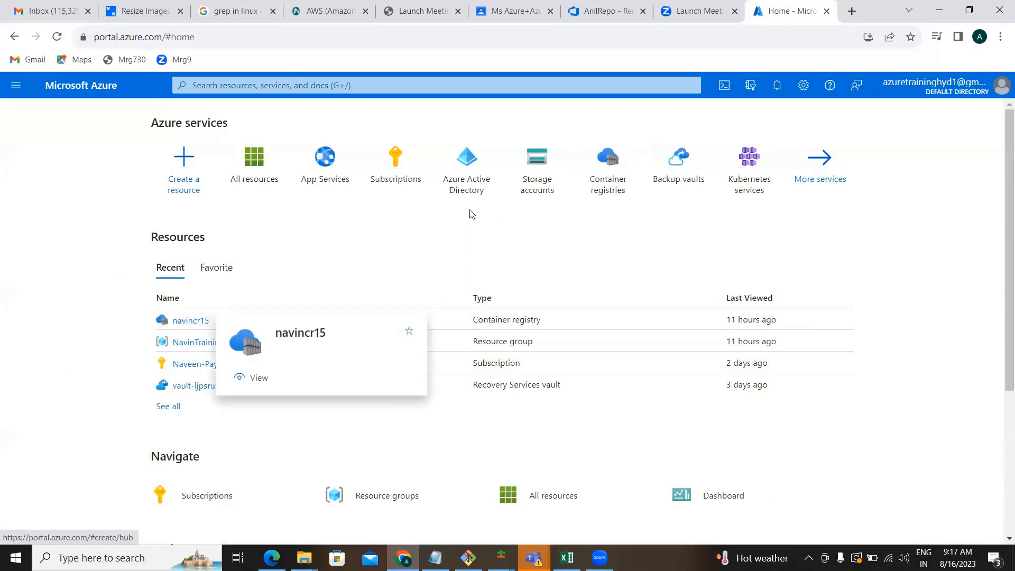
left_click(598, 182)
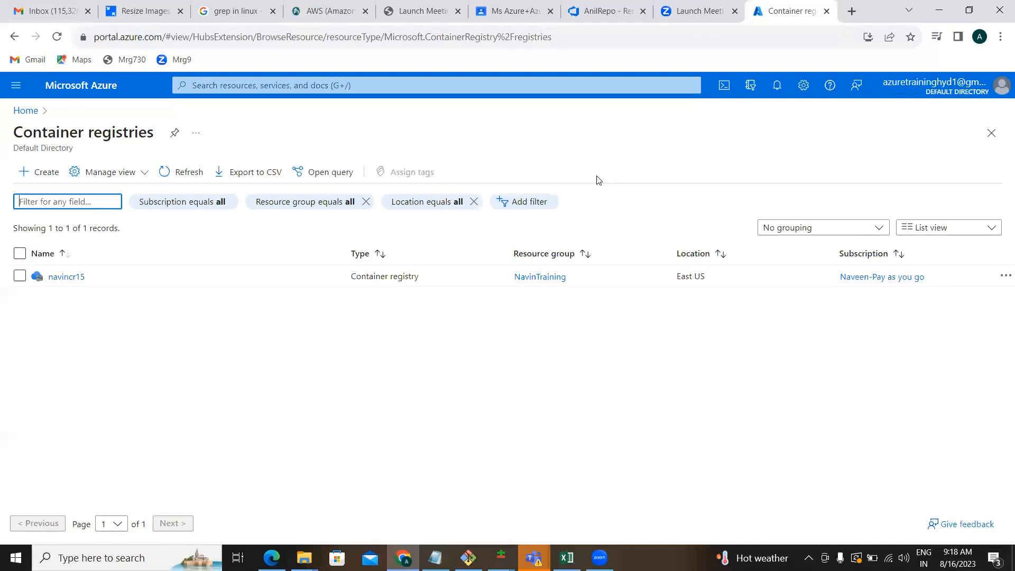
left_click(45, 176)
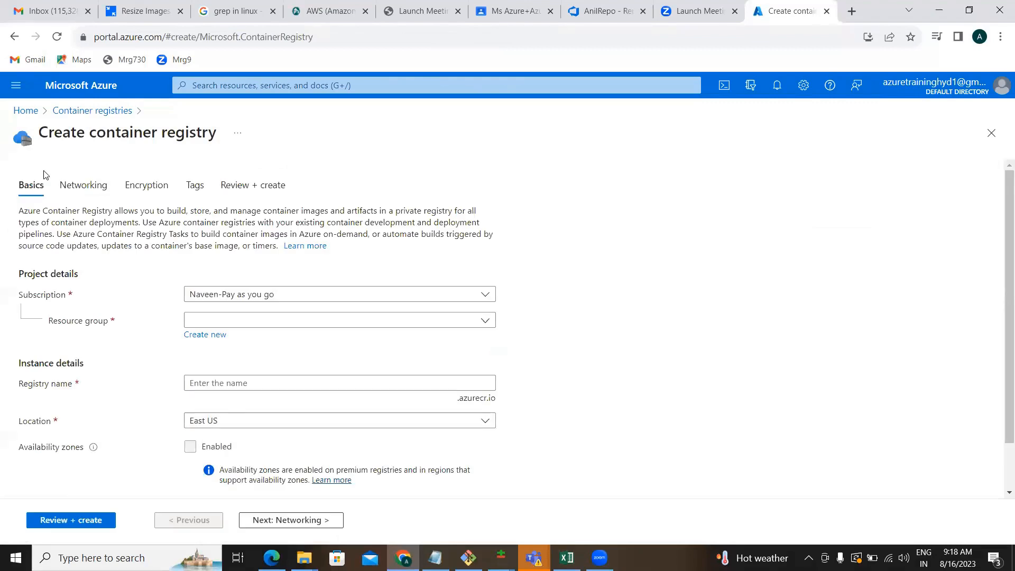
Choose the NavinTraining resource group and name the registry Naveencr19.
left_click(259, 323)
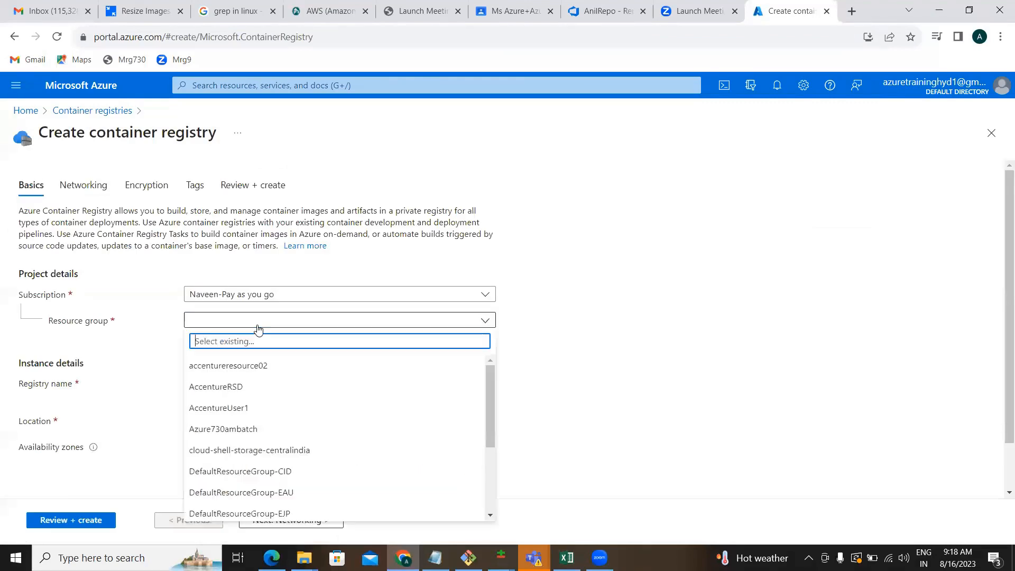
type("navin")
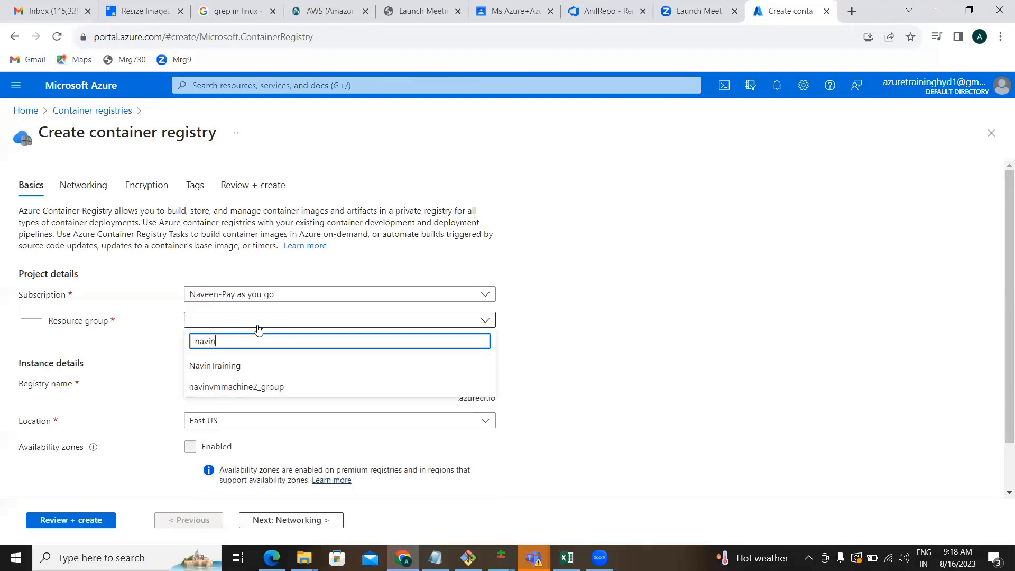
key("Down")
key("Return")
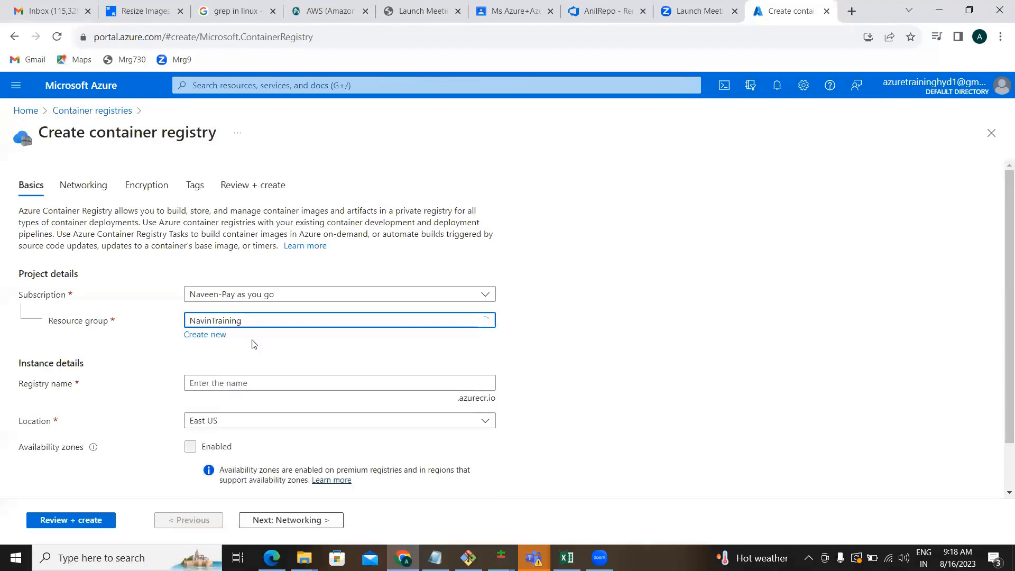
left_click(234, 376)
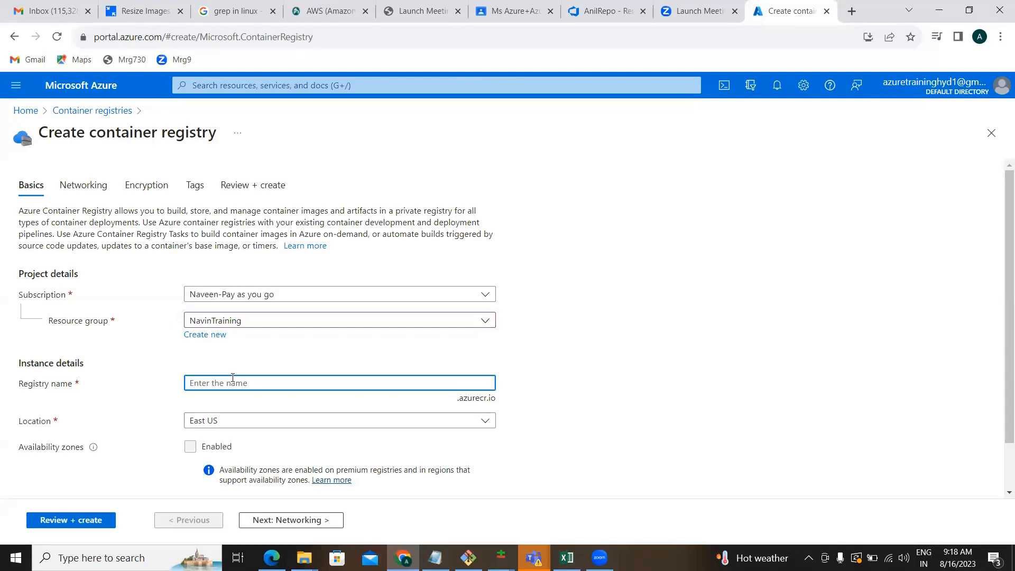
type("NaveenCr")
key("BackSpace")
type("cr19")
left_click(639, 396)
Keep East US as the location and set the registry SKU to Basic.
scroll(639, 396, "down", 2)
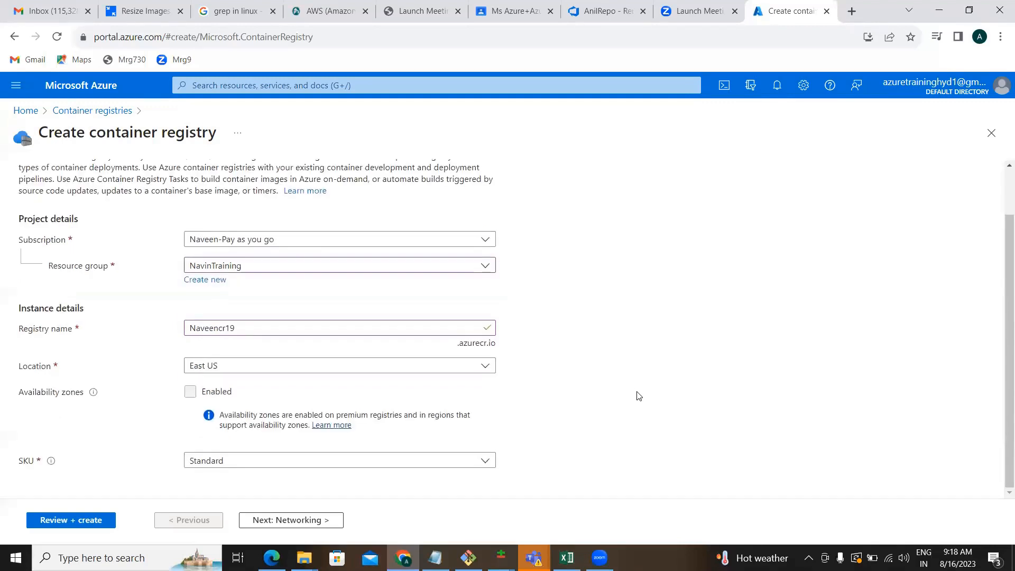
left_click(349, 366)
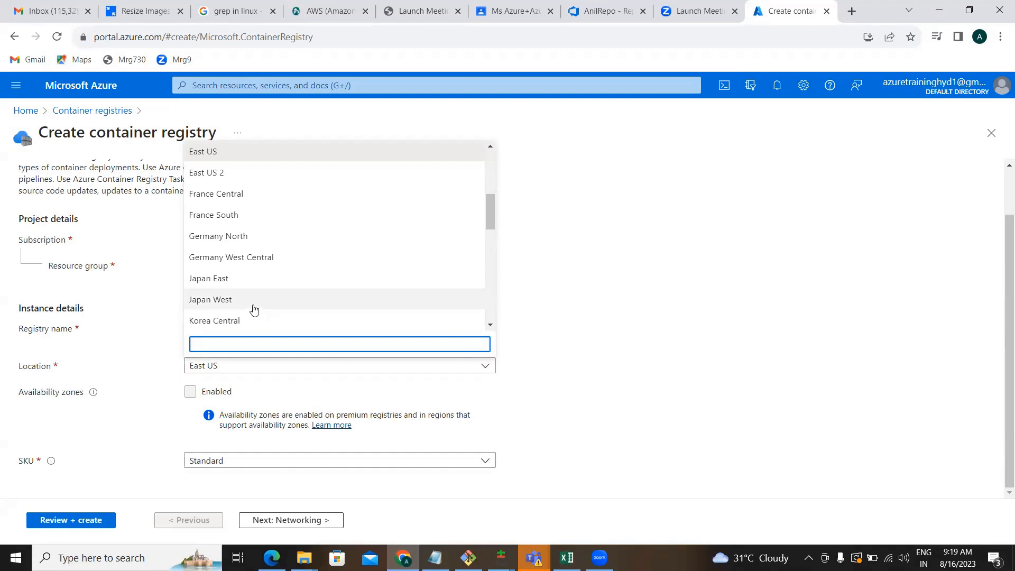
left_click(224, 153)
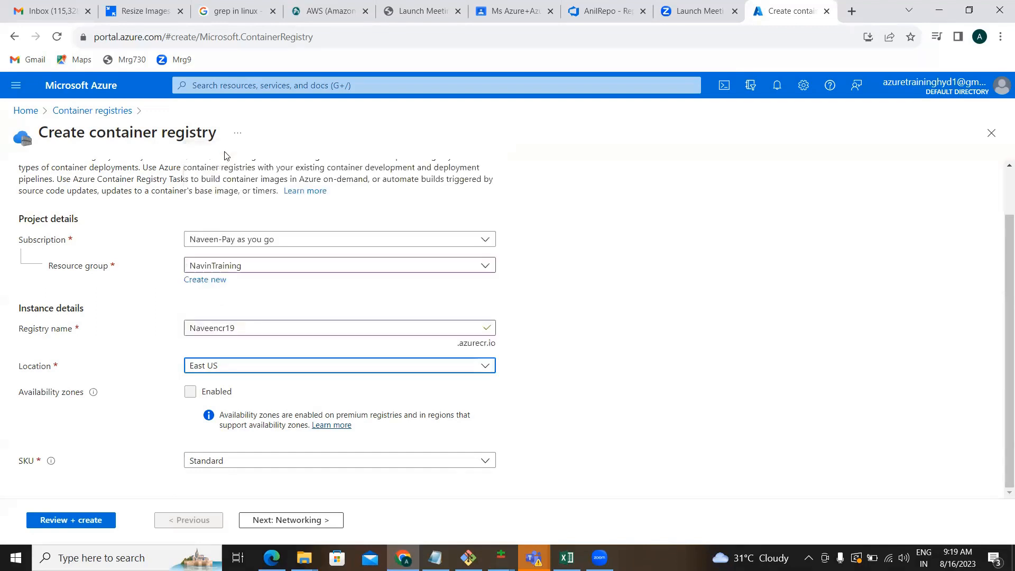
left_click(561, 391)
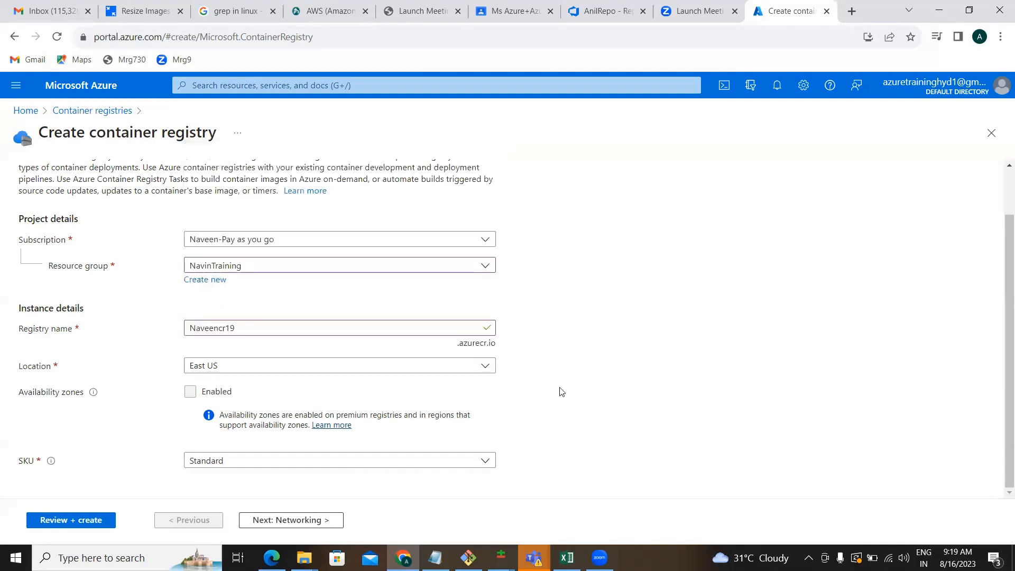
left_click(415, 458)
left_click(348, 402)
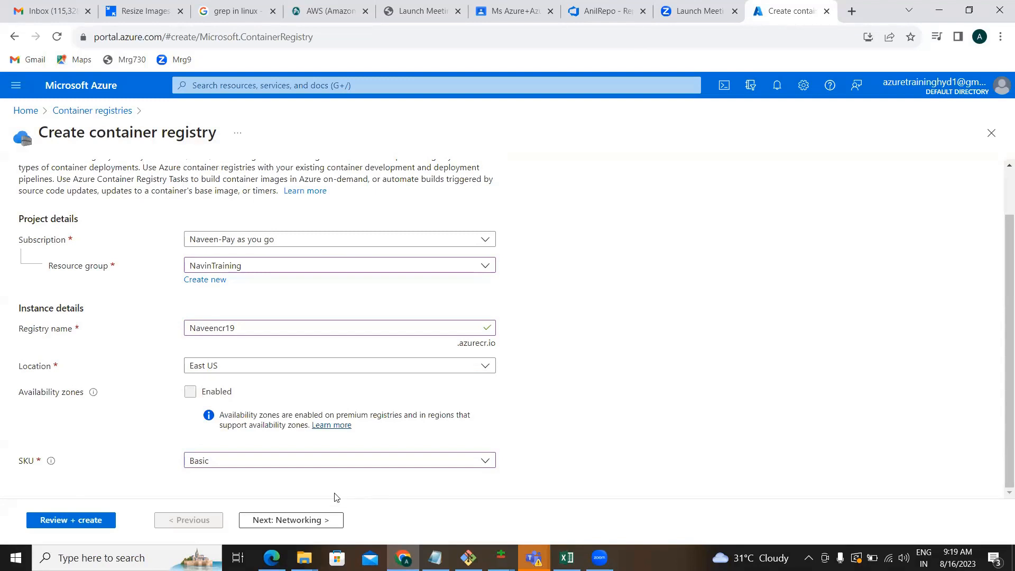
left_click(303, 521)
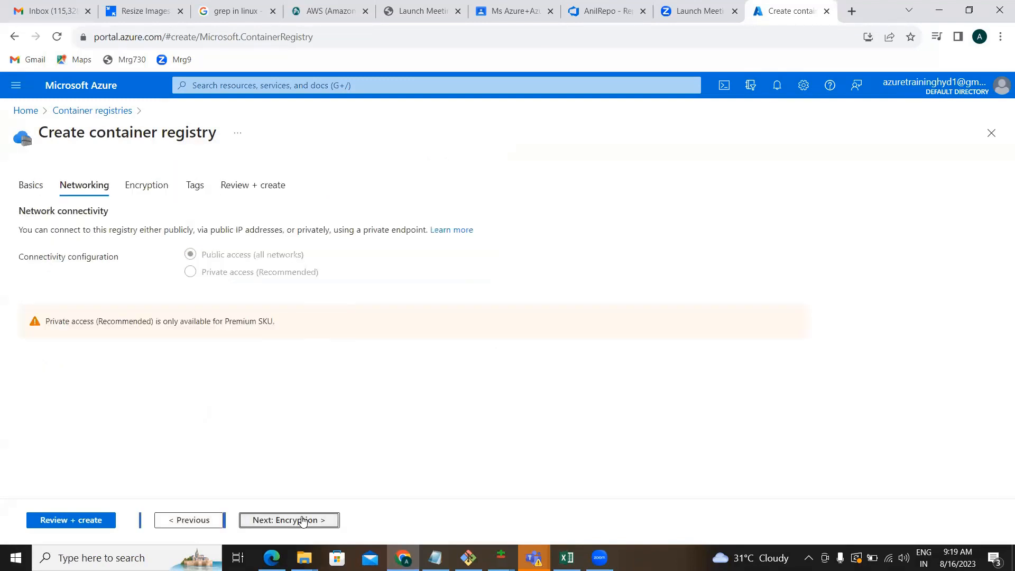
Skip through Networking, Encryption and Tags to Review + create, then create the Basic registry.
left_click(303, 521)
left_click(302, 521)
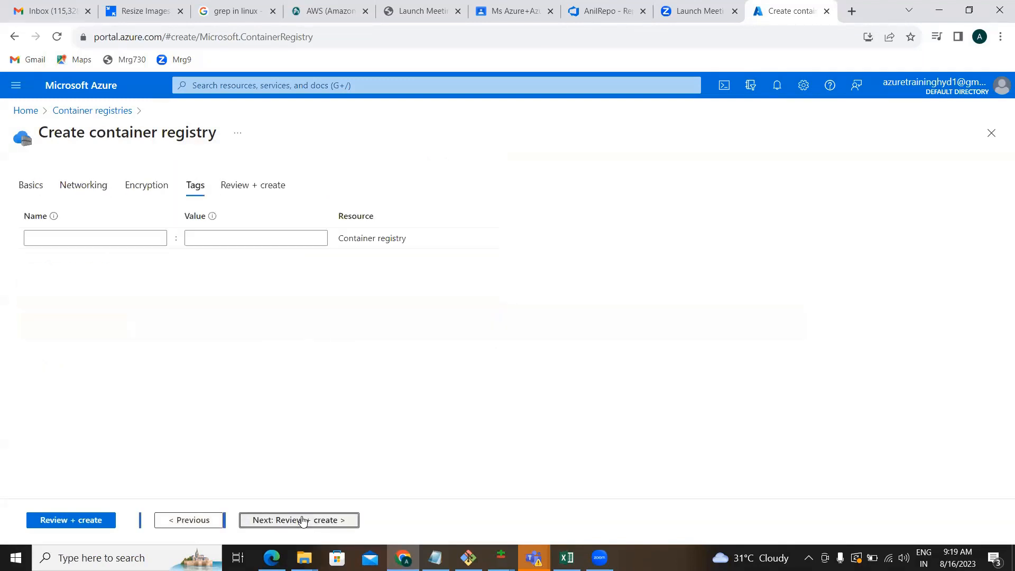
left_click(303, 521)
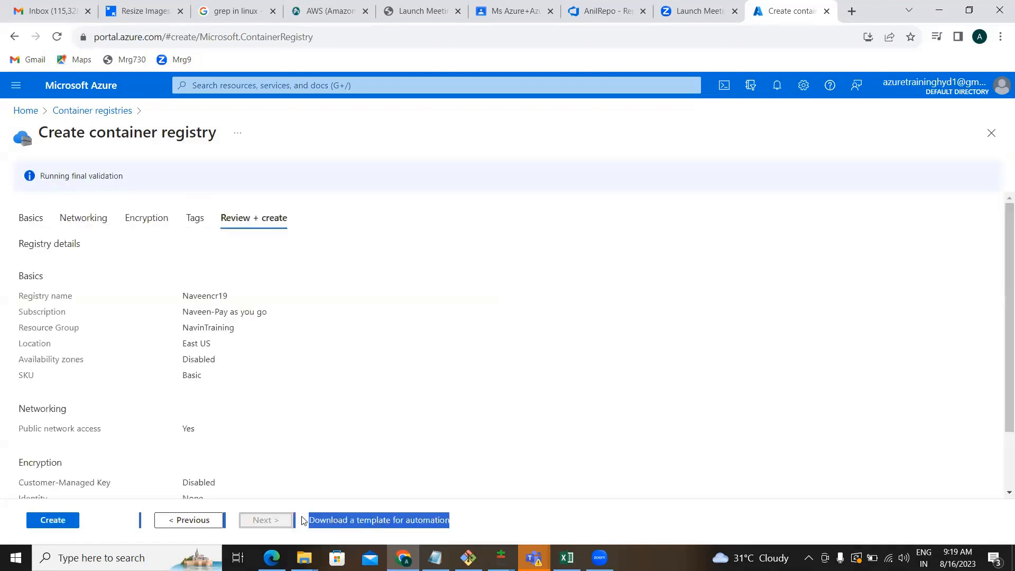
left_click(60, 522)
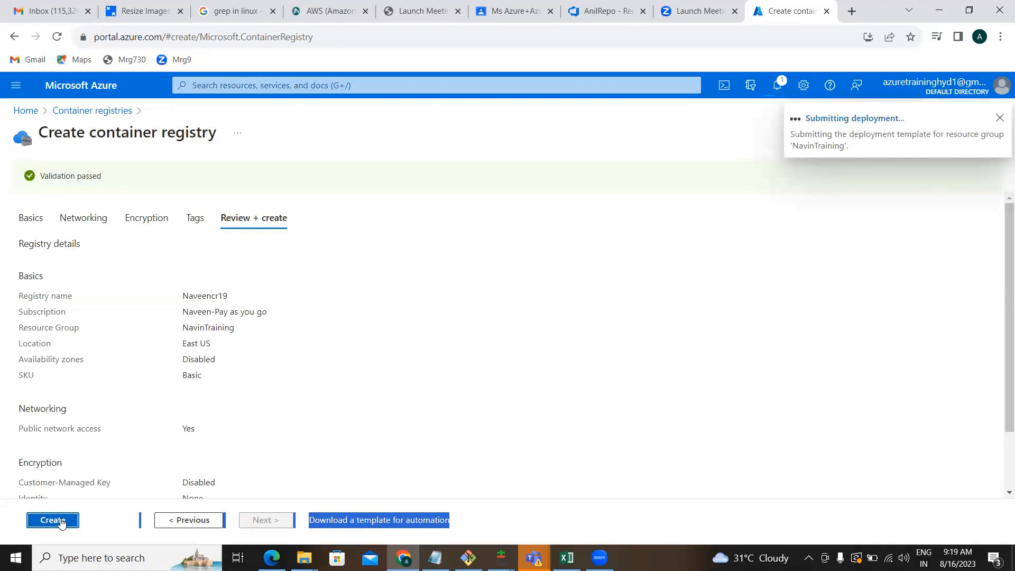
left_click(61, 523)
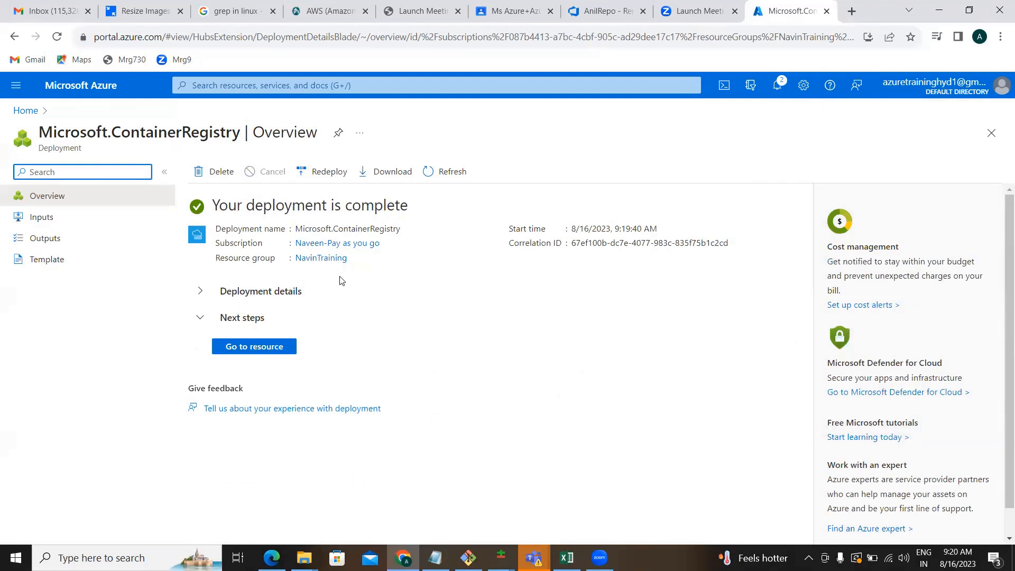
Open the Naveencr19 registry and check its Repositories list, which is still empty.
left_click(263, 353)
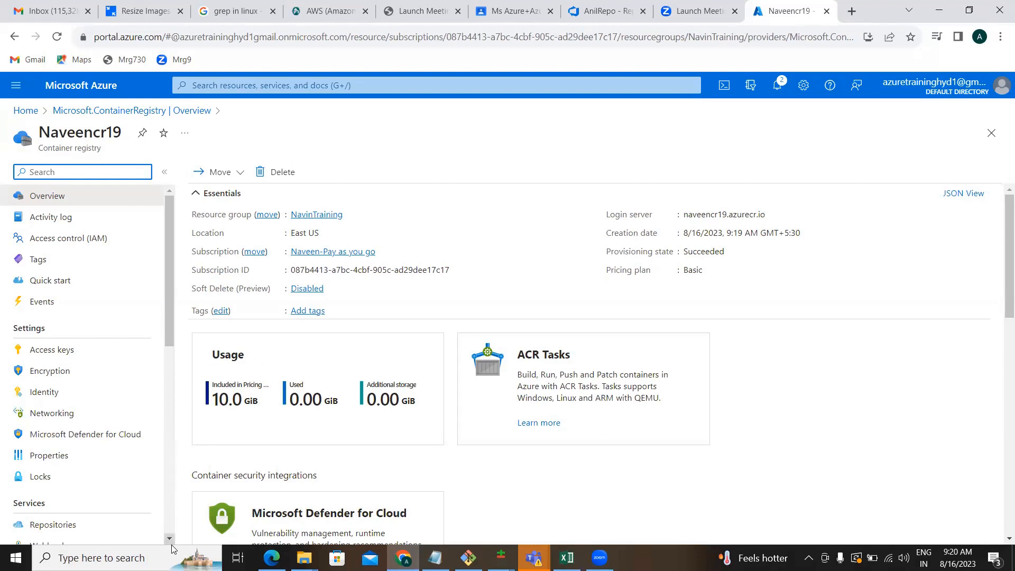
scroll(172, 544, "down", 1)
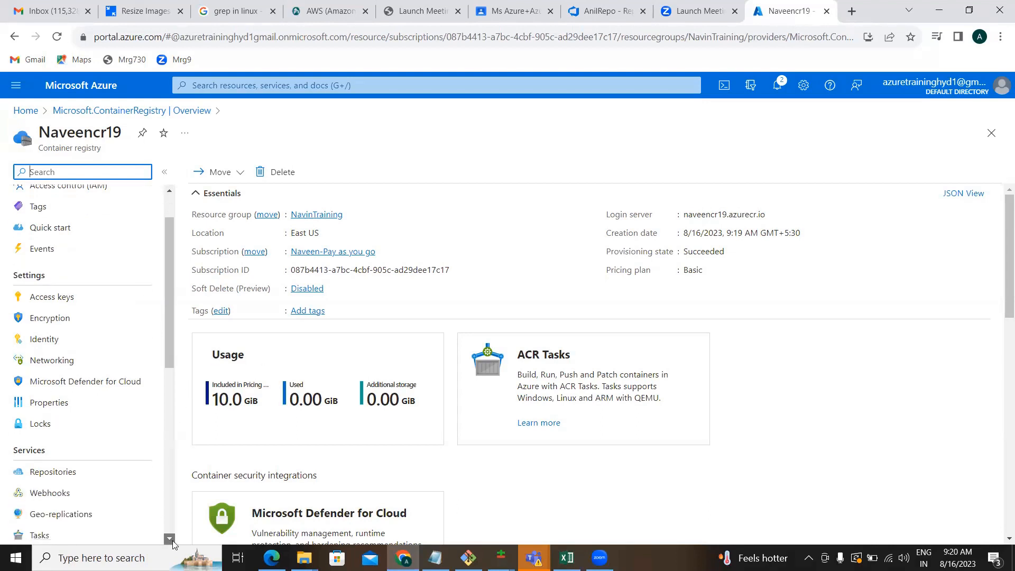
left_click(65, 475)
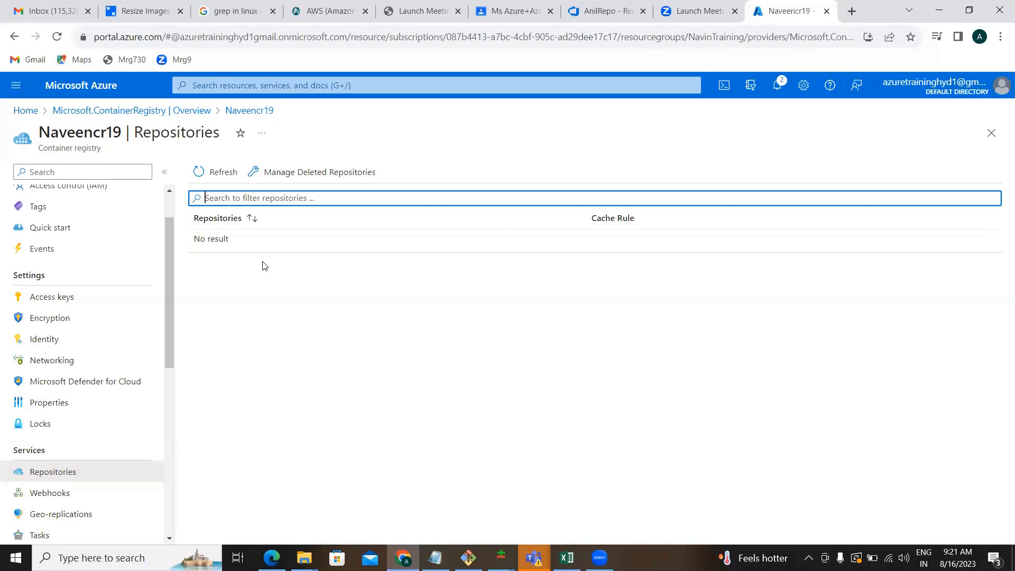
left_click(588, 15)
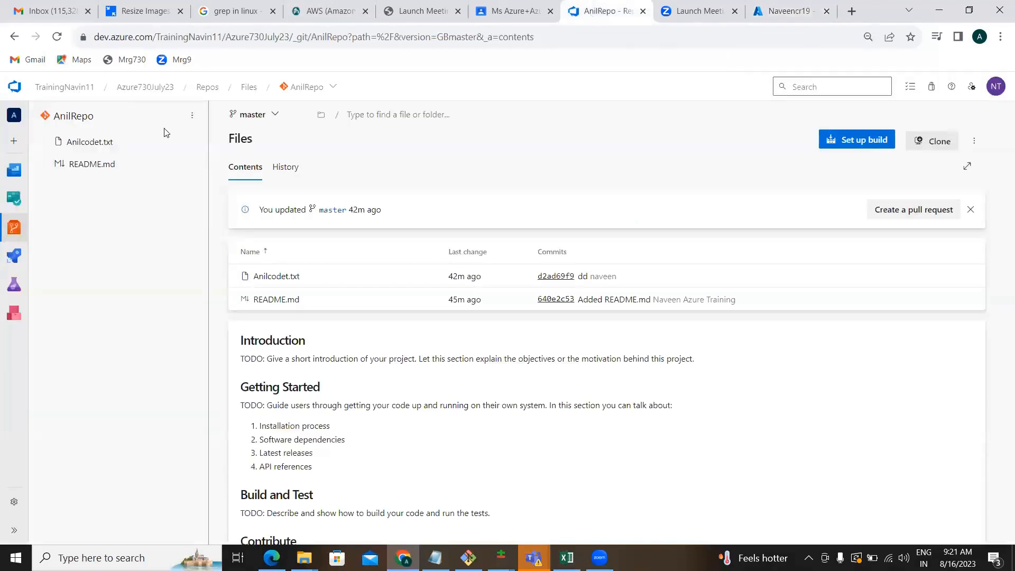
Open server.py in Azure9AMJuly23's DockerRepo: a Flask app returning v-2.0.11 on port 8000.
left_click(71, 93)
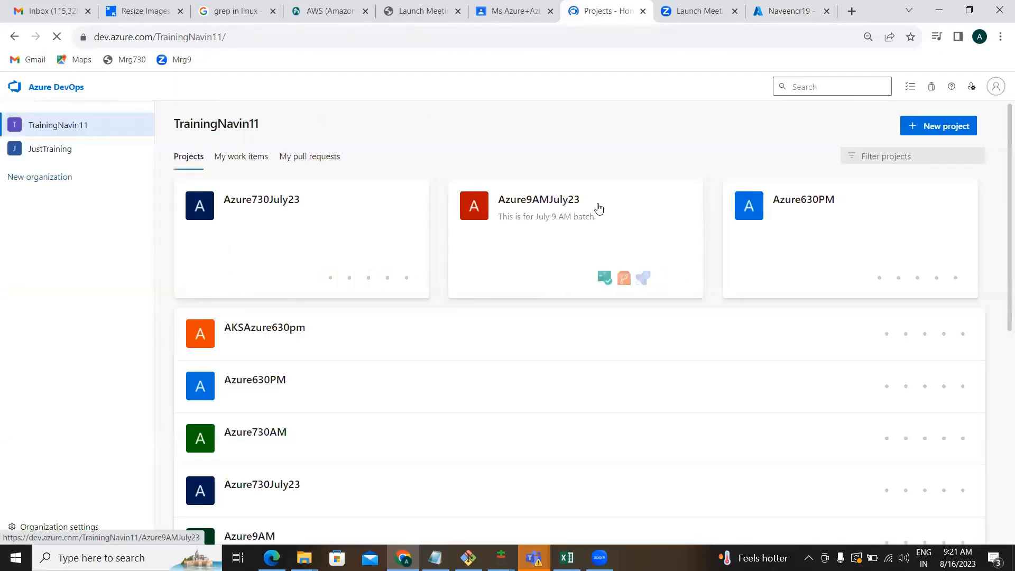
left_click(549, 214)
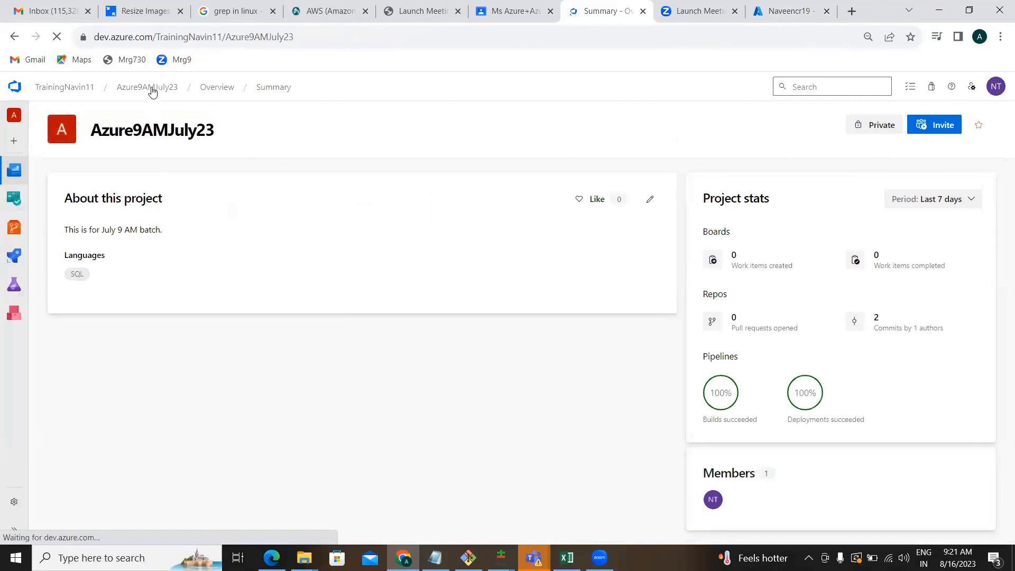
left_click(20, 239)
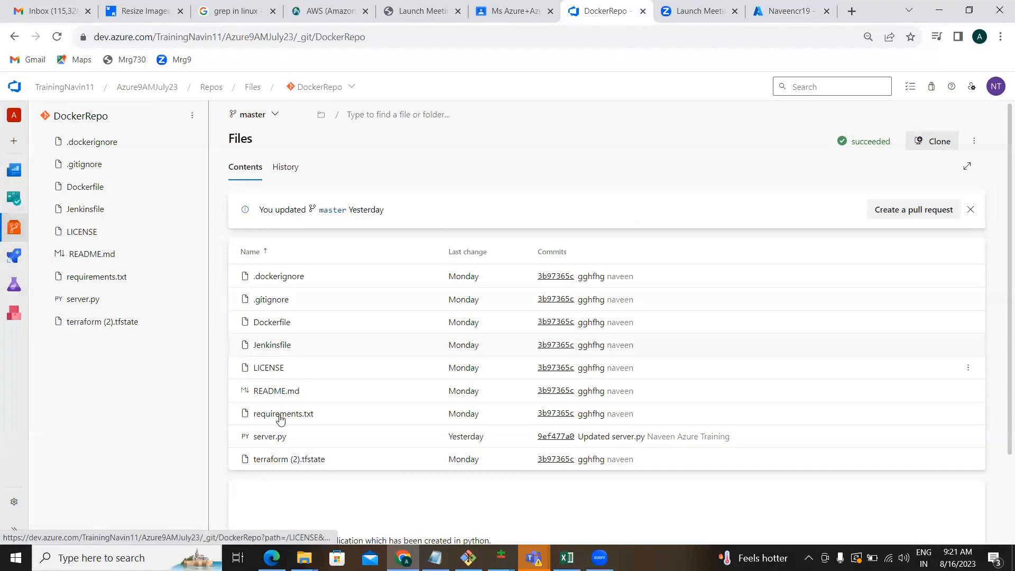
left_click(275, 439)
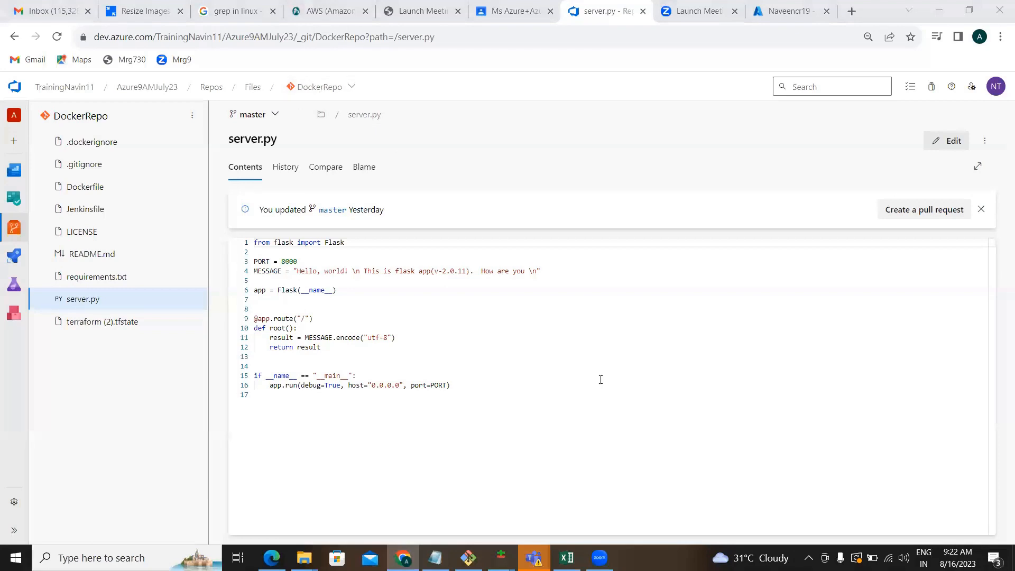
key("alt+Tab")
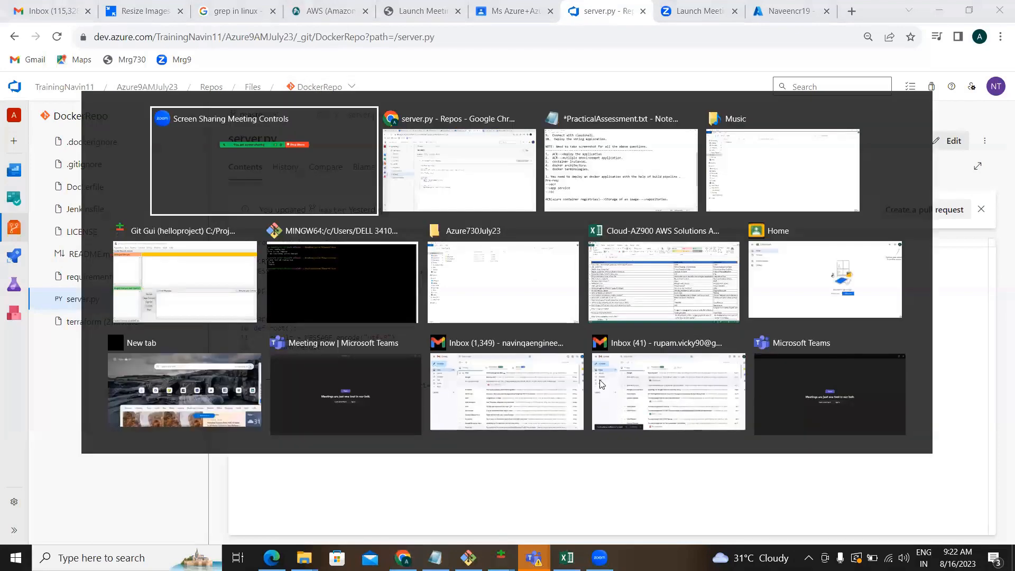
key("alt+Tab")
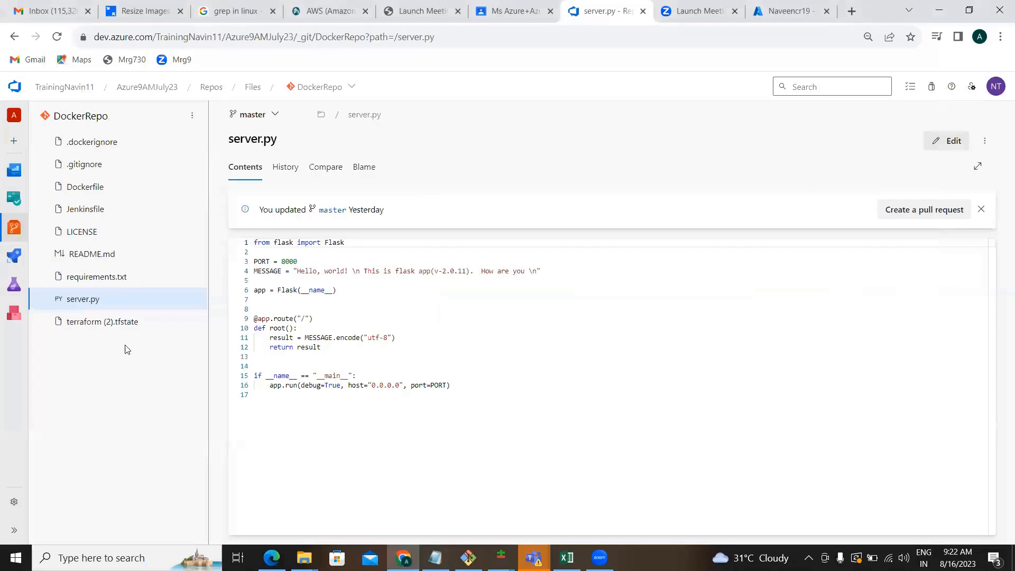
Go to the project's Pipelines list and begin a new pipeline.
mouse_move(17, 257)
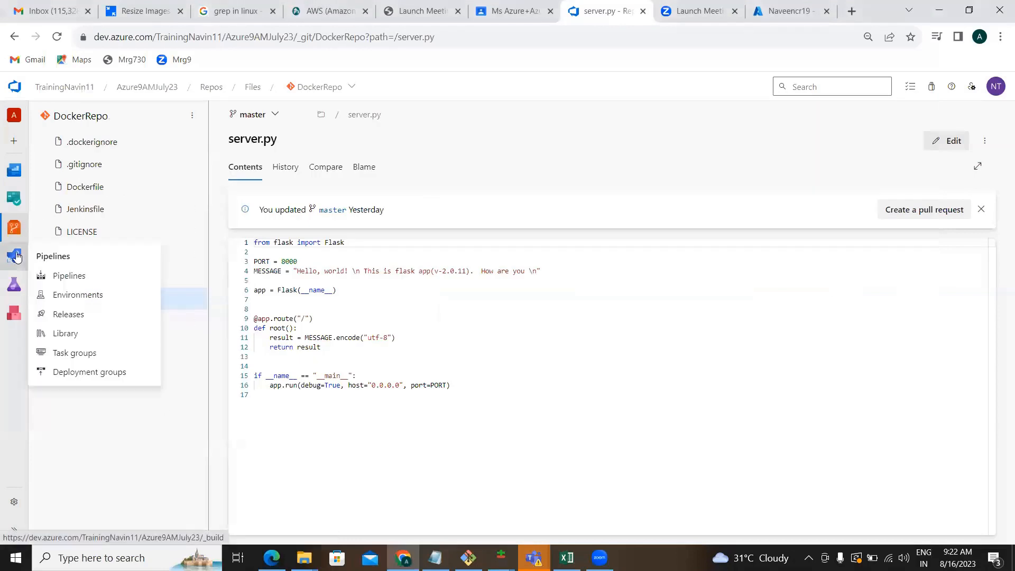
left_click(60, 277)
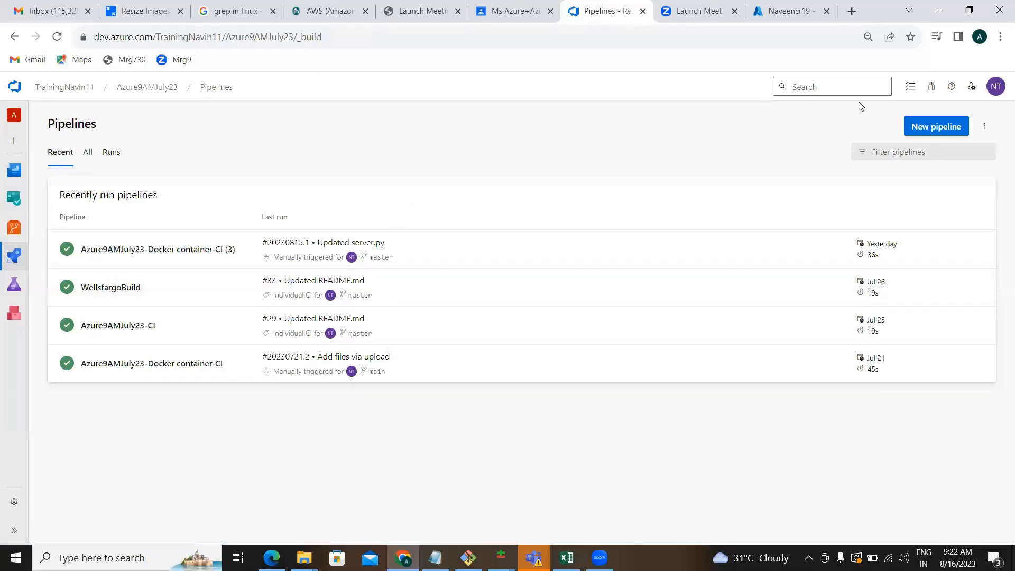
left_click(954, 132)
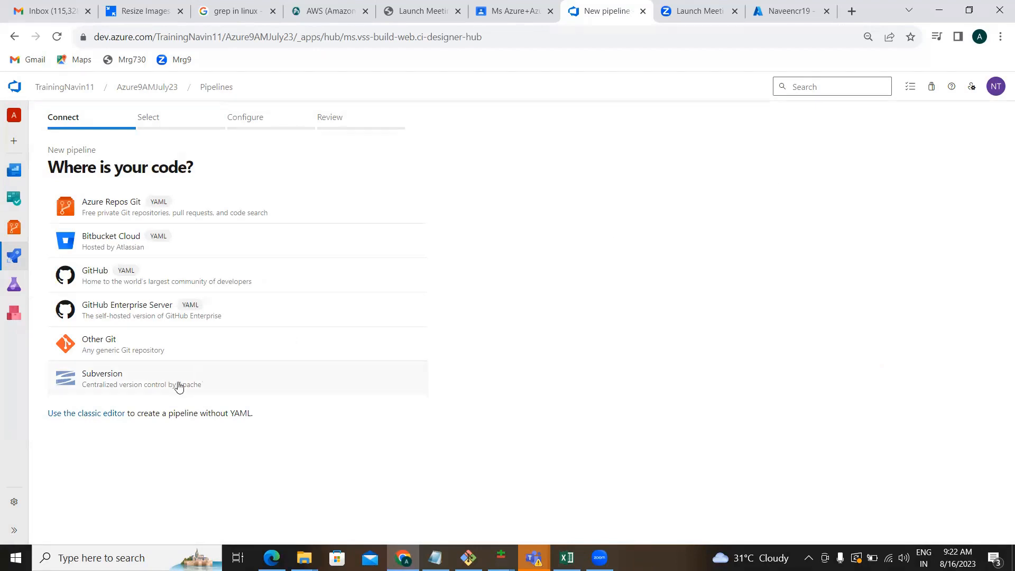
In the classic editor, use DockerRepo's master branch from Azure Repos Git as the source.
left_click(106, 415)
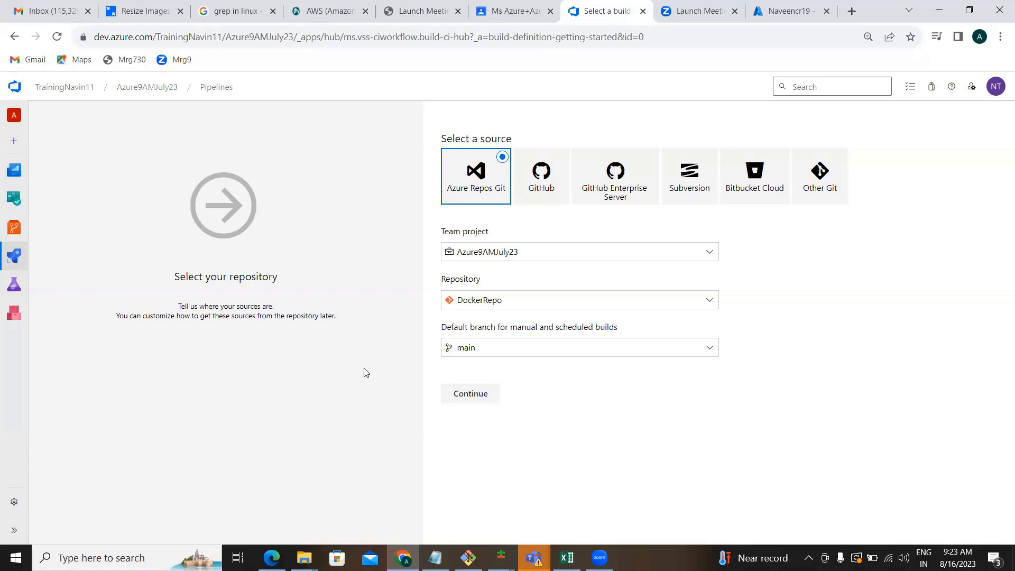
left_click(478, 355)
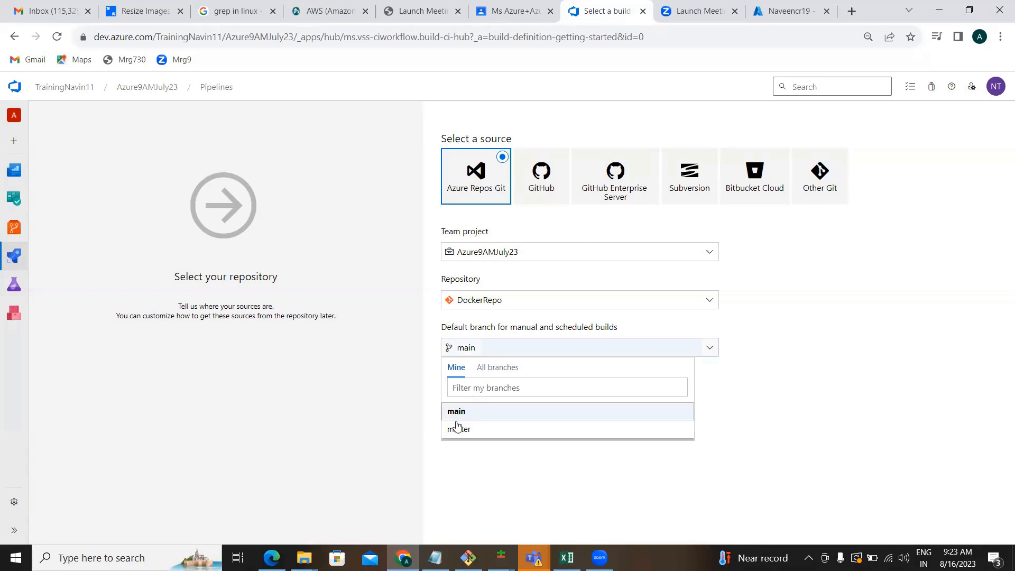
left_click(456, 428)
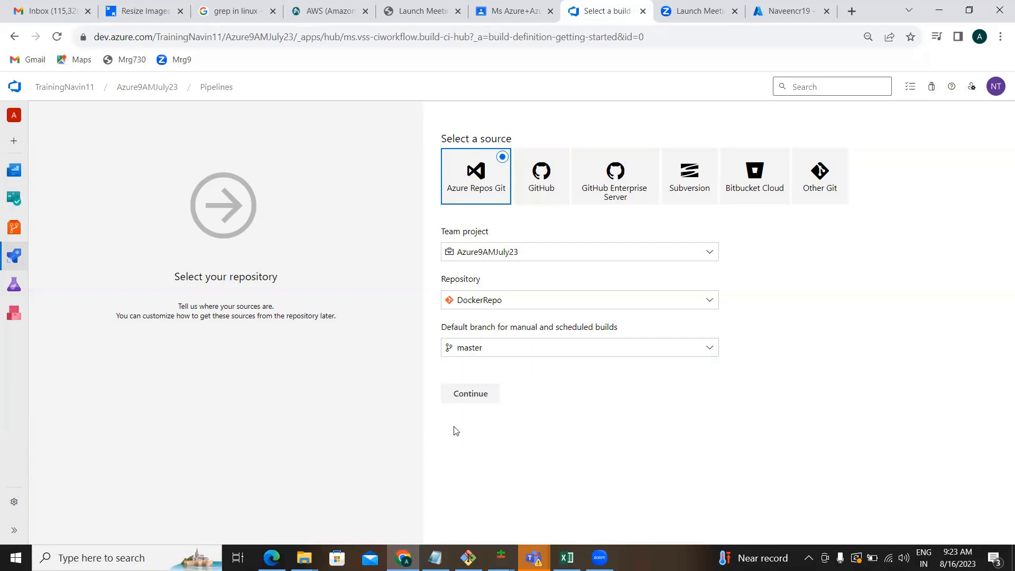
left_click(461, 386)
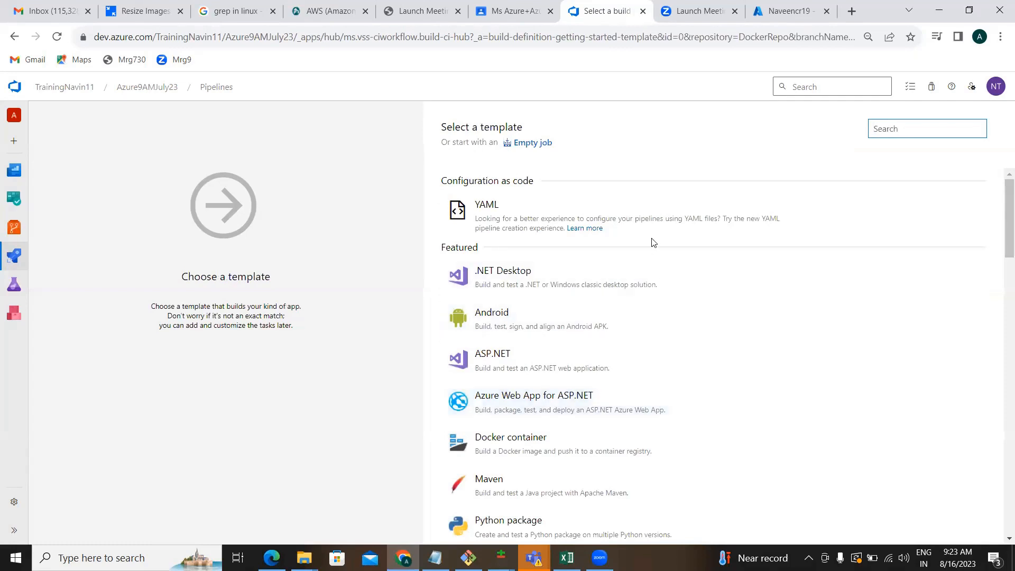
mouse_move(709, 440)
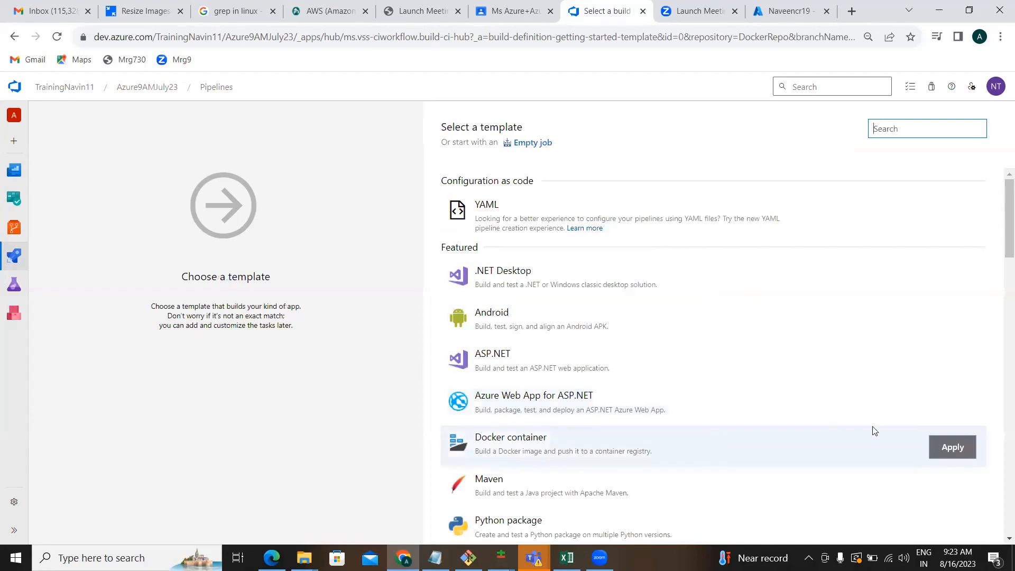
Apply the Docker container template to the new pipeline.
left_click(942, 447)
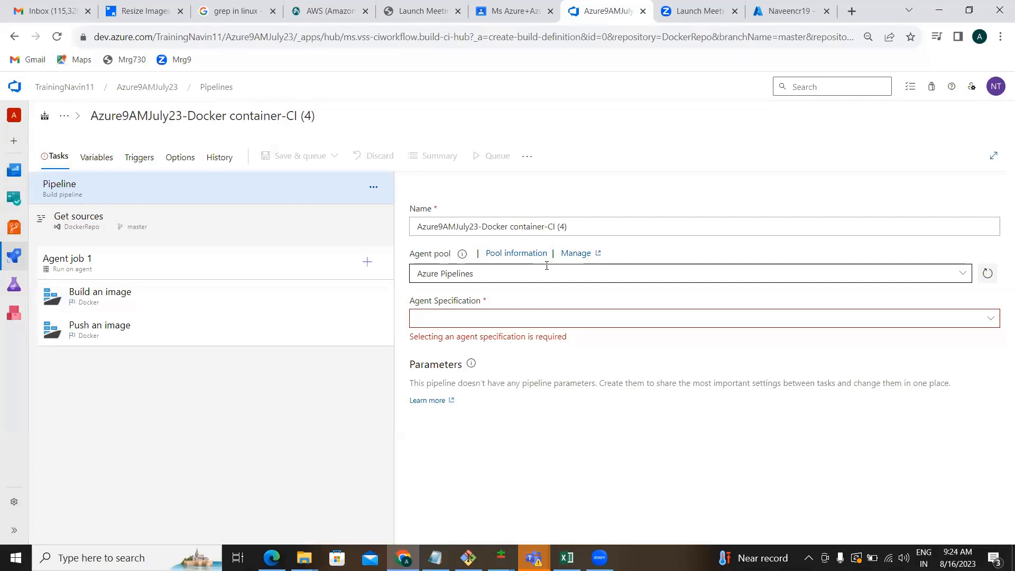
Choose ubuntu latest as the pipeline's Agent Specification.
left_click(580, 321)
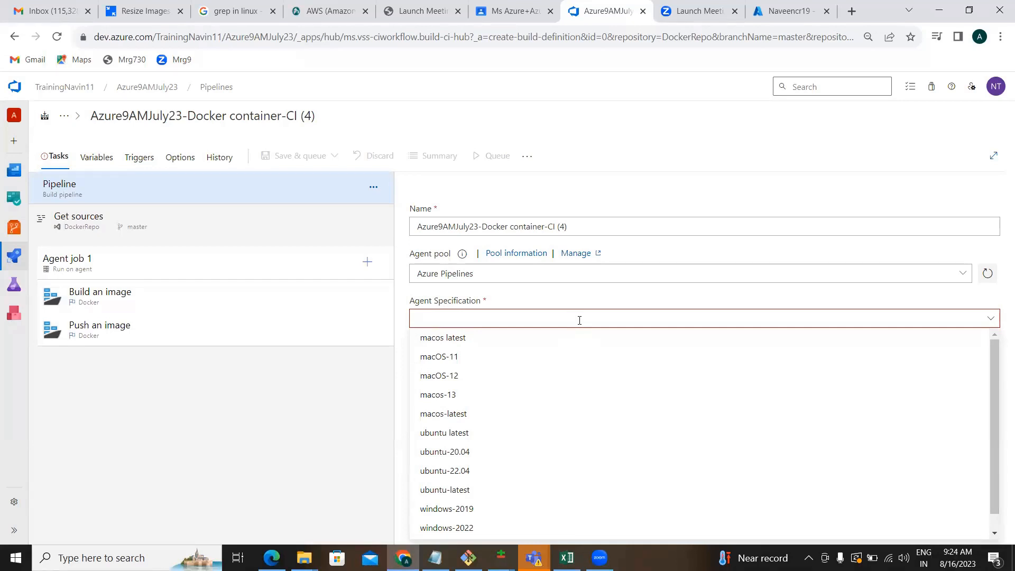
key("Down")
key("Down")
key("Down")
key("Down")
key("Down")
key("Down")
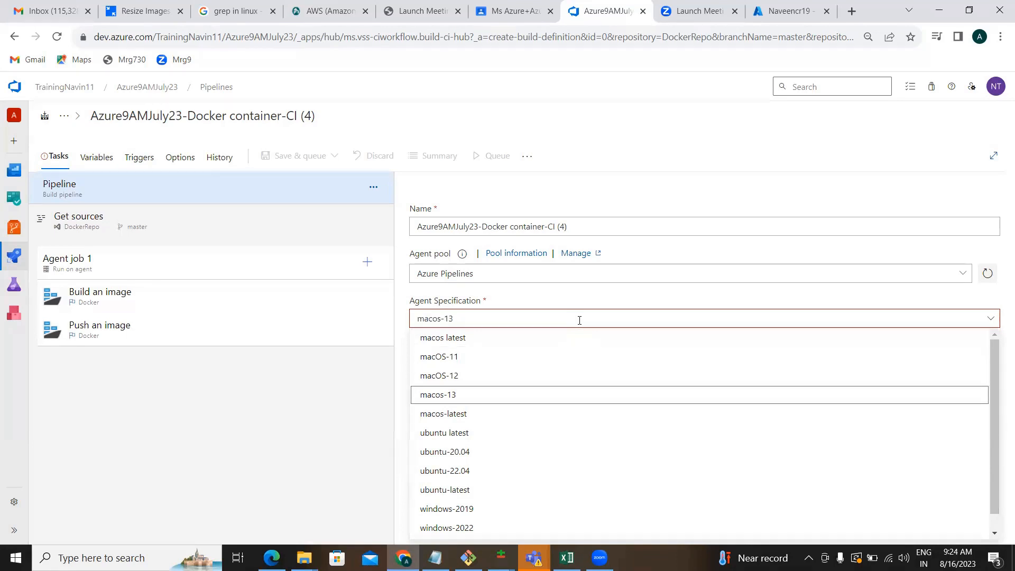
key("Down")
key("Up")
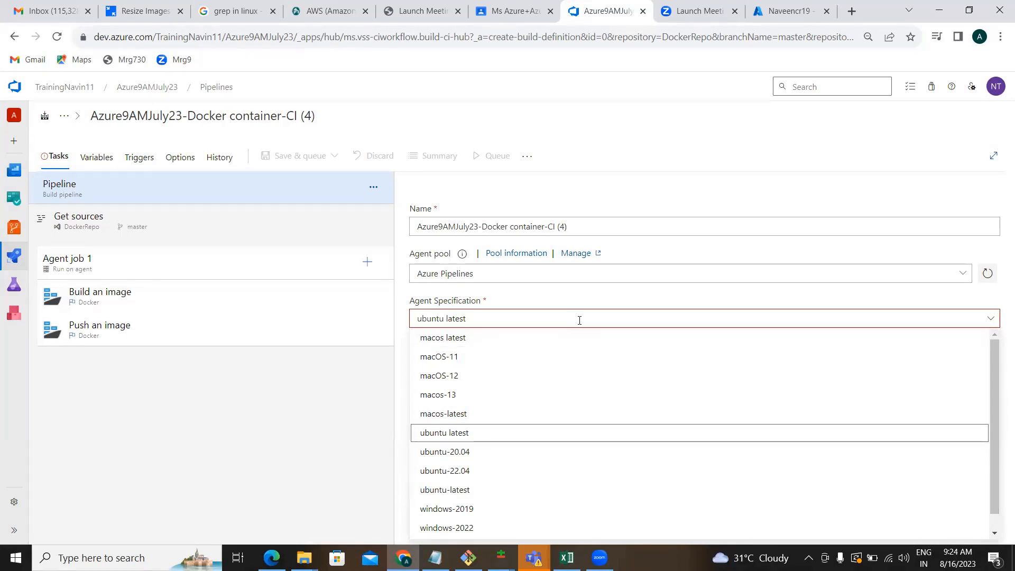
key("Down")
key("Up")
key("Return")
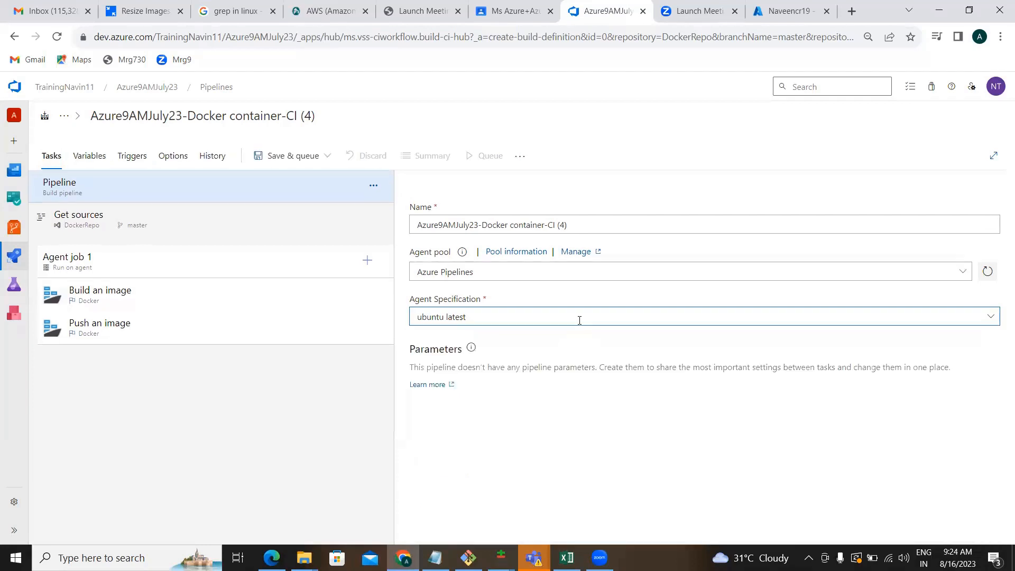
Select the Build an image task under Agent job 1 to show its settings.
left_click(216, 301)
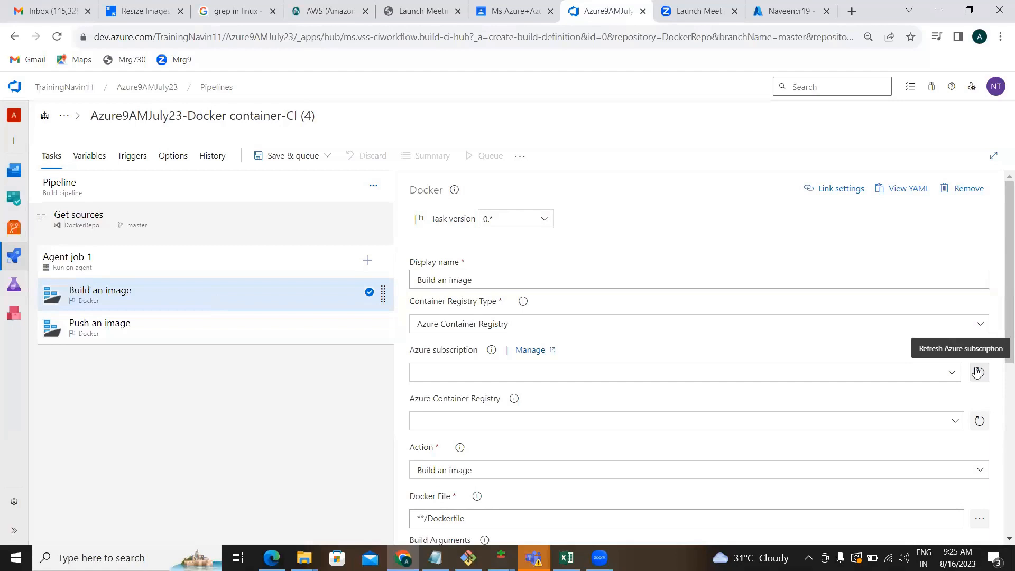
Set the Build an image task's Azure subscription to NewSC.
left_click(955, 374)
key("Down")
key("Down")
key("Down")
key("Up")
key("Up")
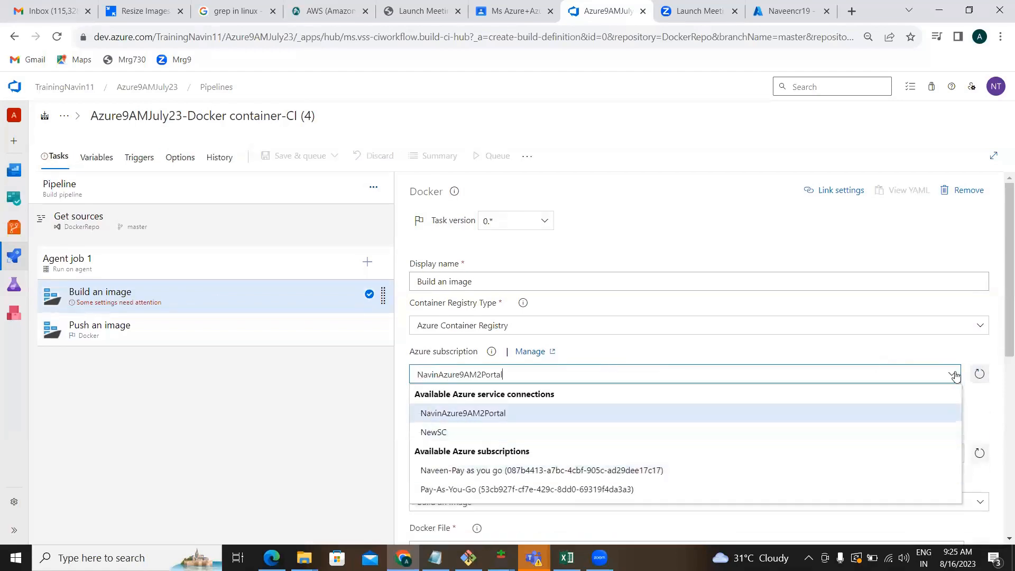
key("Down")
key("Return")
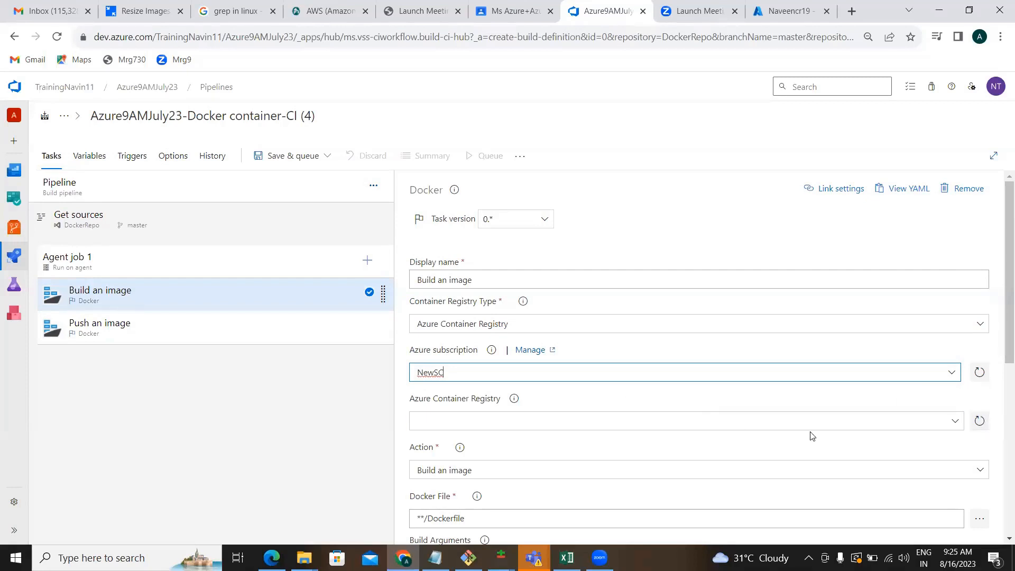
Reload the registries and pick Naveencr19 as the Azure Container Registry.
left_click(979, 423)
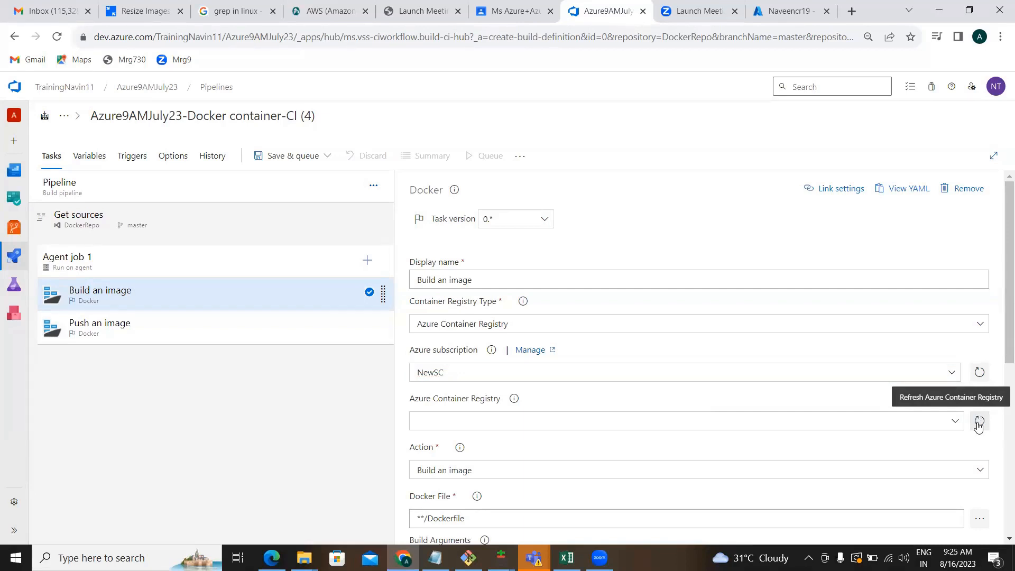
left_click(950, 423)
left_click(951, 423)
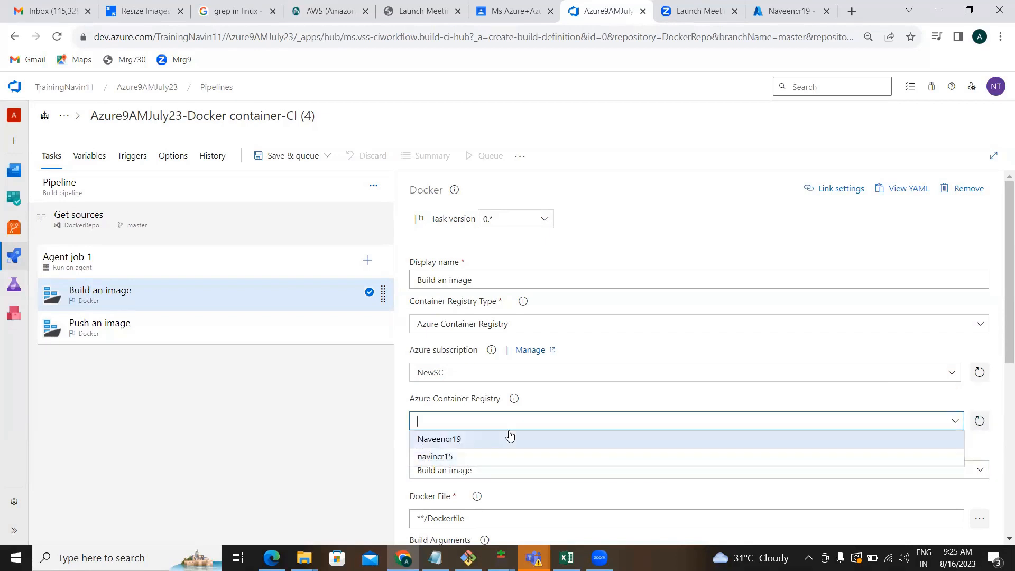
left_click(477, 440)
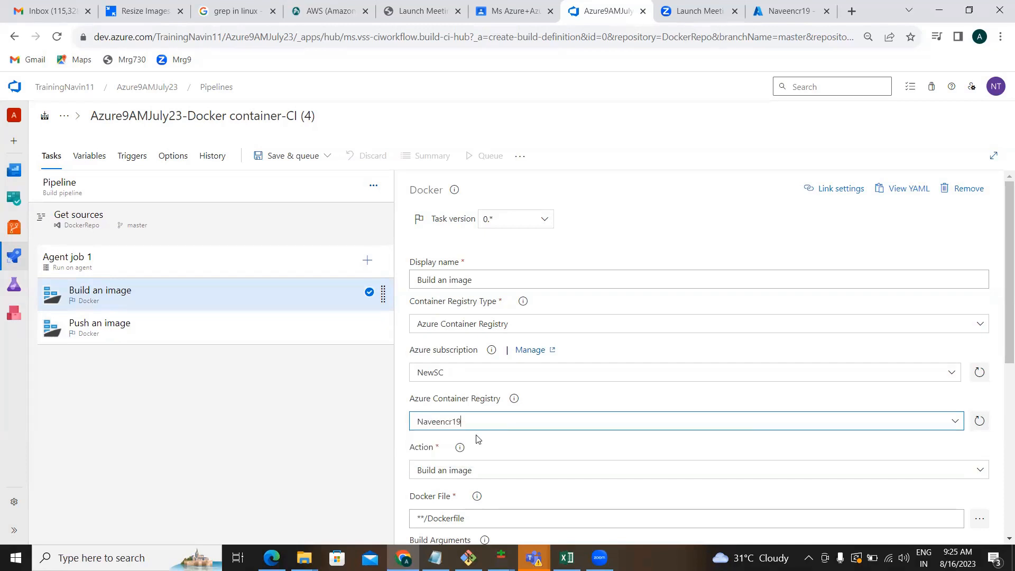
left_click(244, 465)
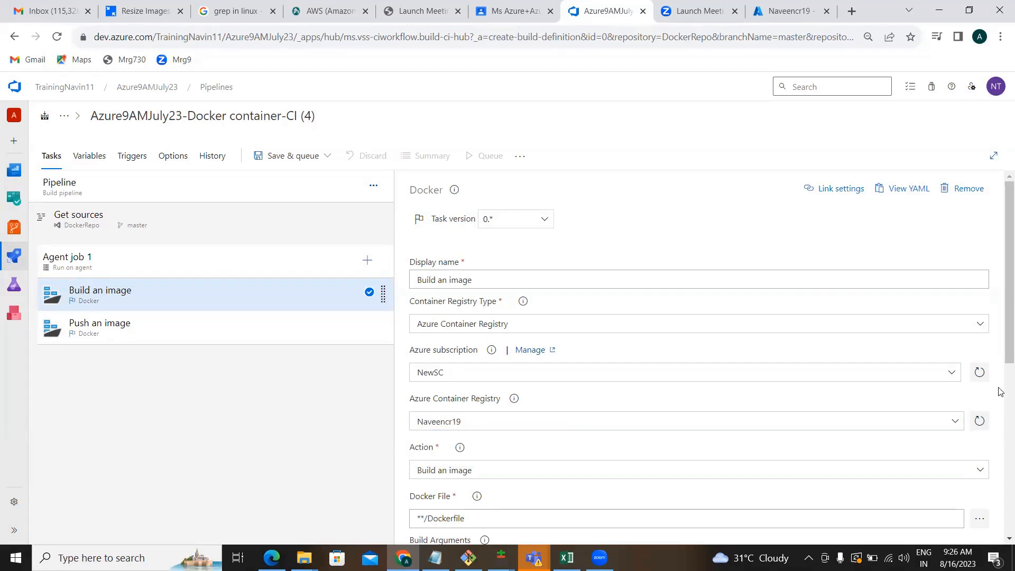
scroll(999, 538, "down", 3)
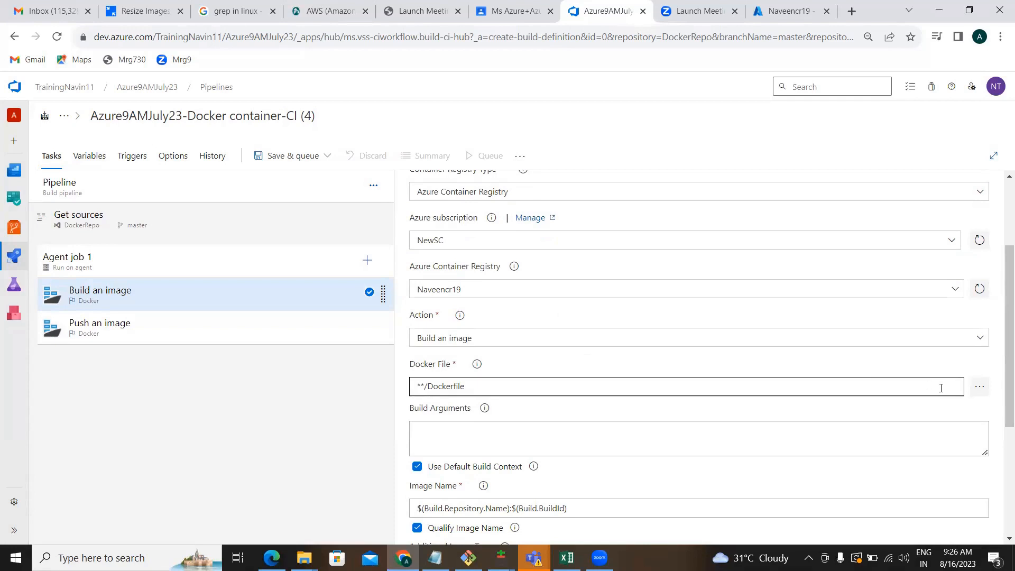
Set the Build an image task's Docker File to the repository's Dockerfile.
left_click(979, 388)
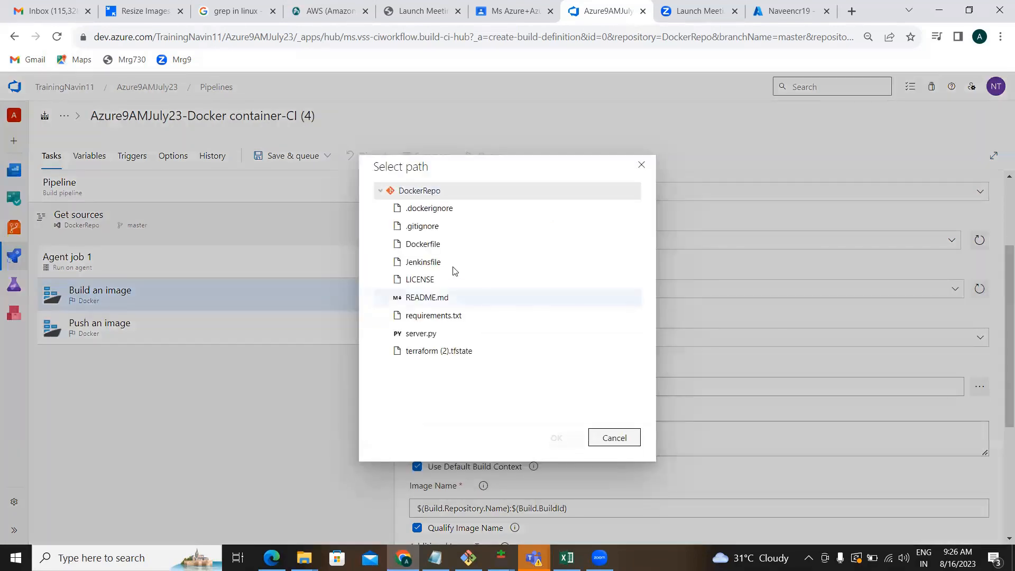
left_click(430, 244)
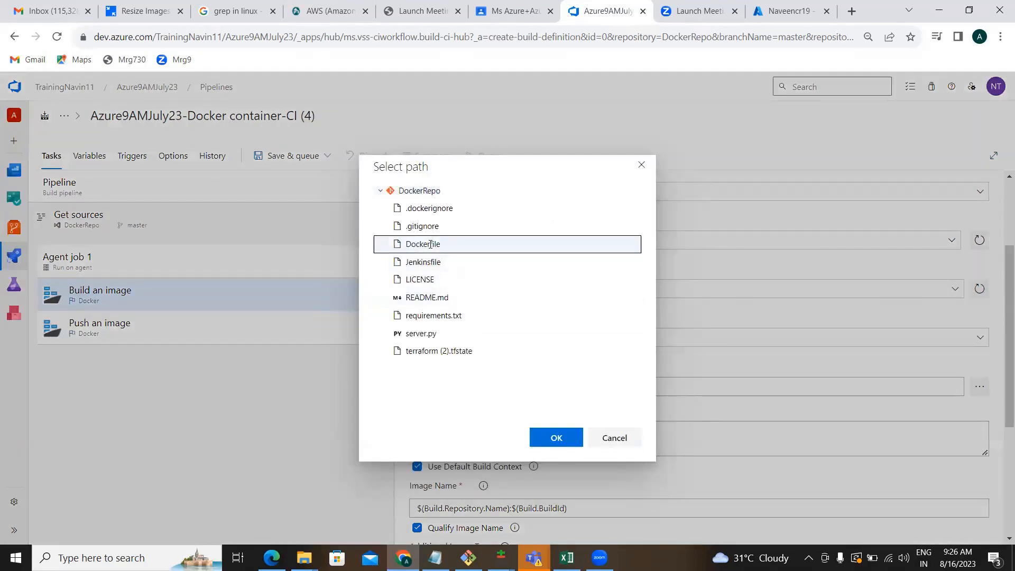
left_click(562, 437)
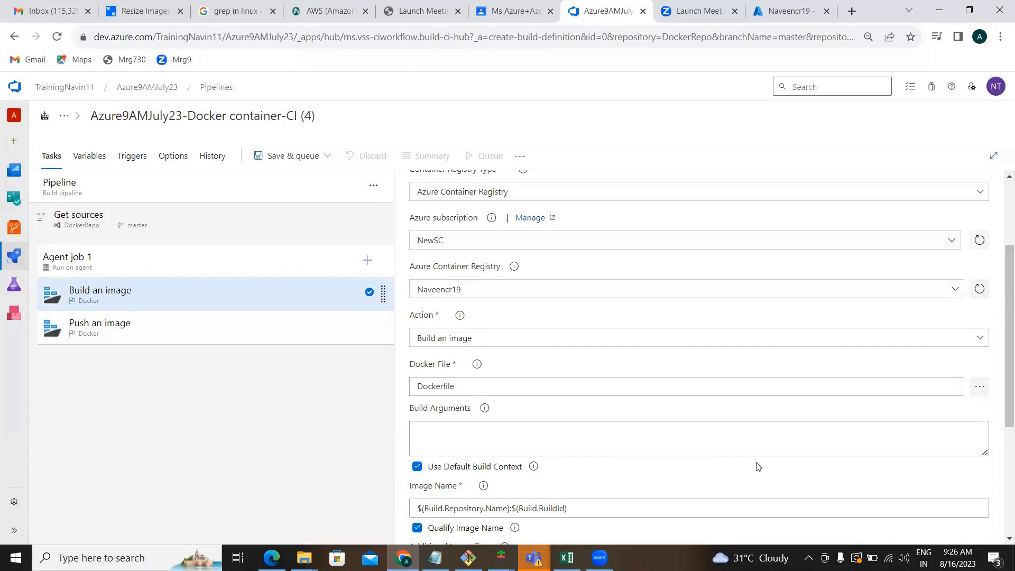
Scroll down and bring up the Push an image task's settings.
scroll(1001, 539, "down", 2)
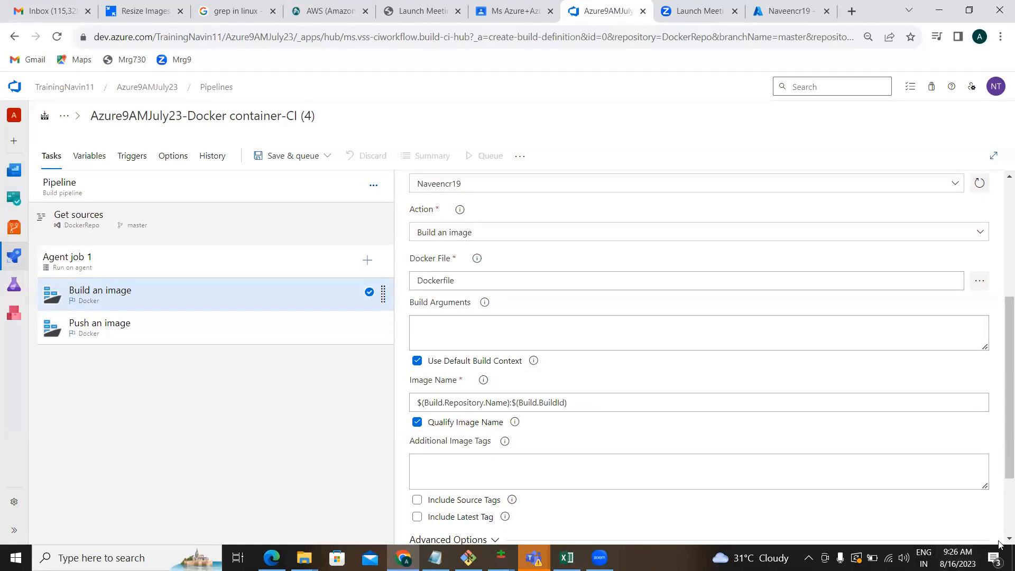
scroll(1000, 543, "down", 3)
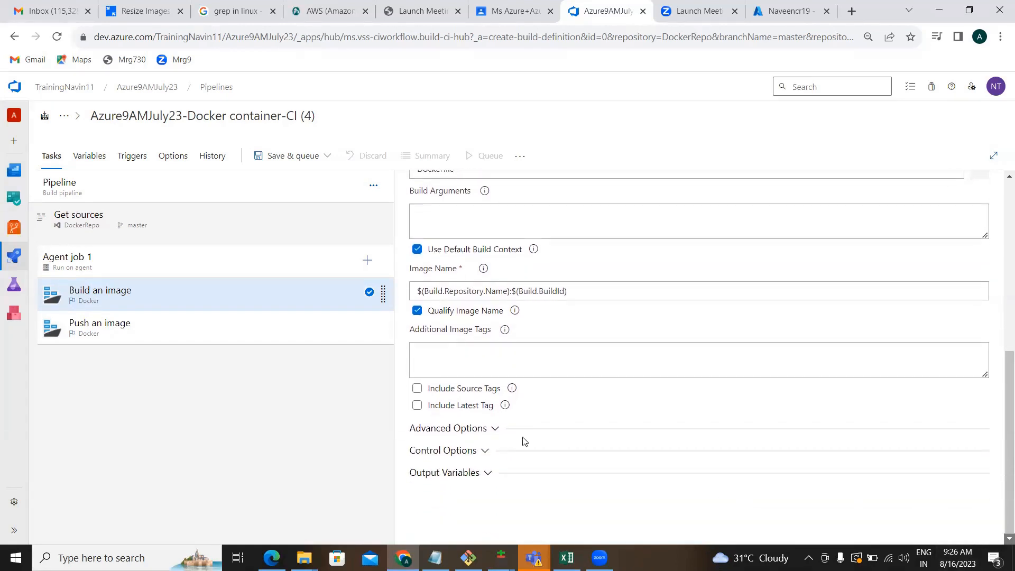
left_click(176, 332)
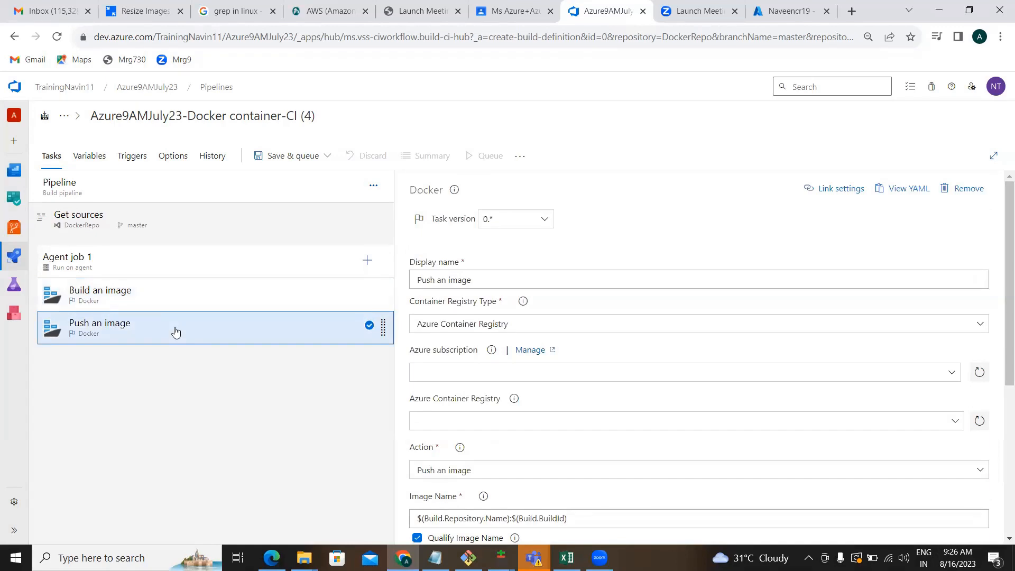
Refresh the subscriptions and set the Push an image task's Azure subscription to NewSC.
left_click(979, 375)
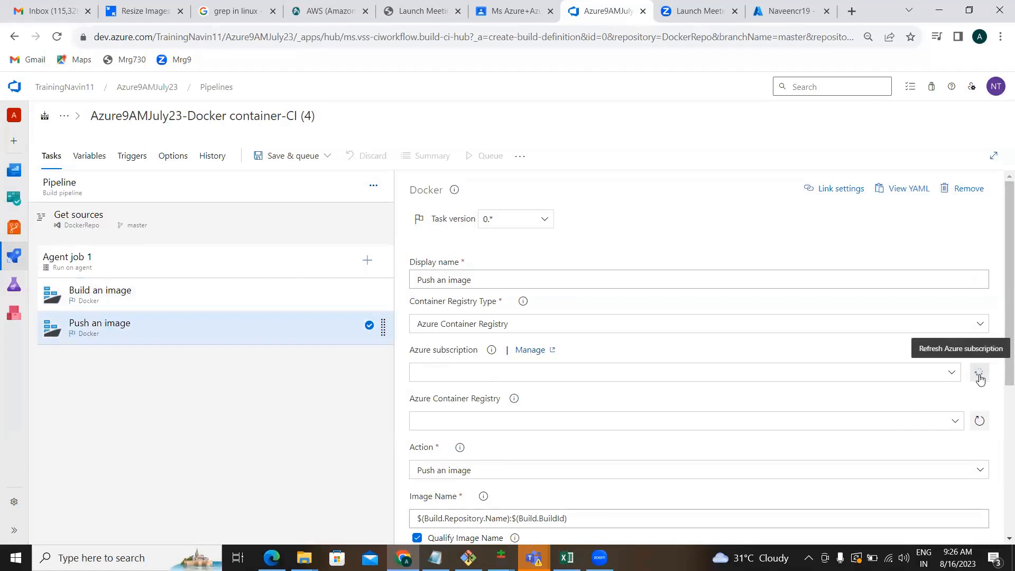
left_click(934, 373)
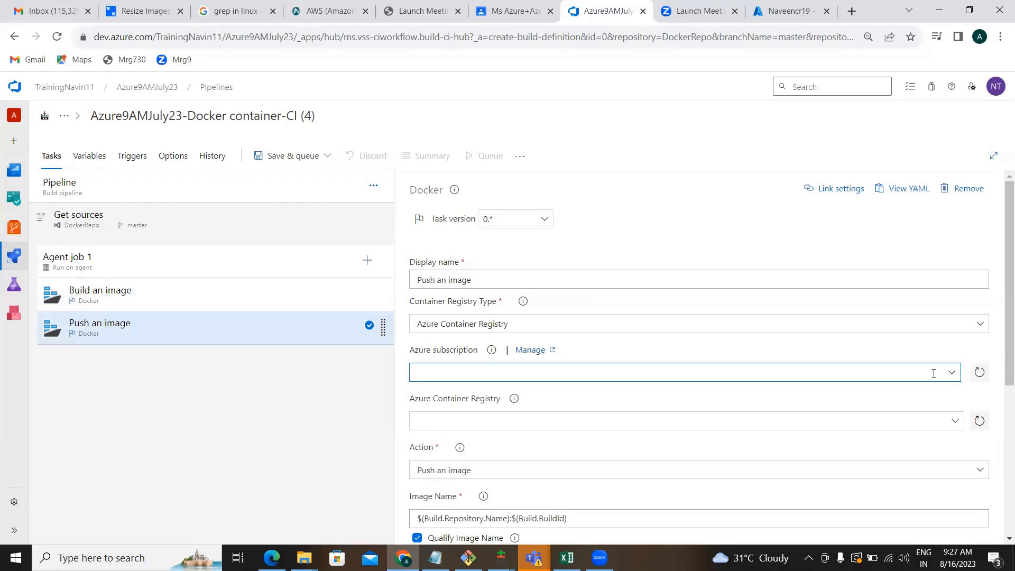
left_click(952, 372)
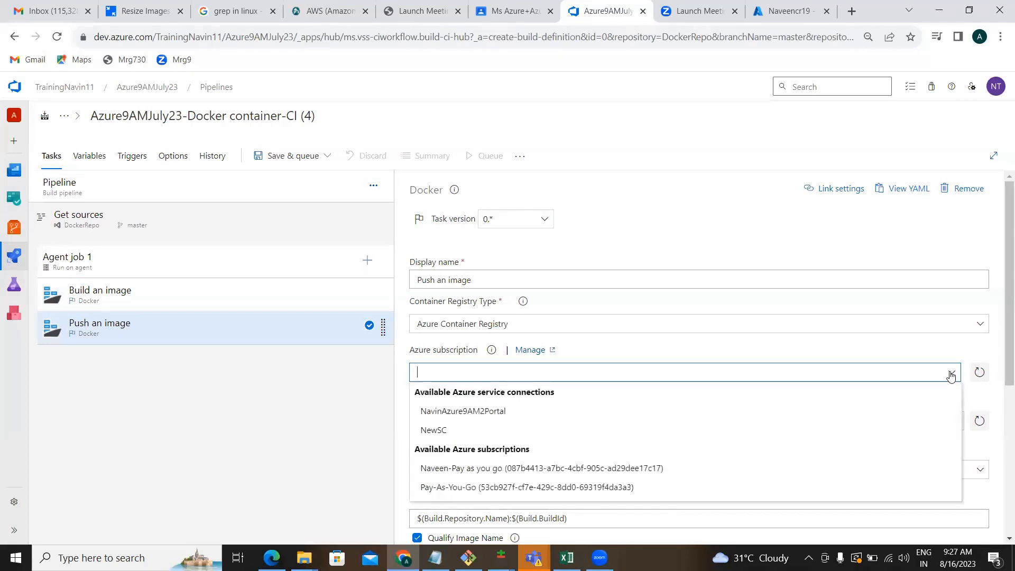
left_click(653, 429)
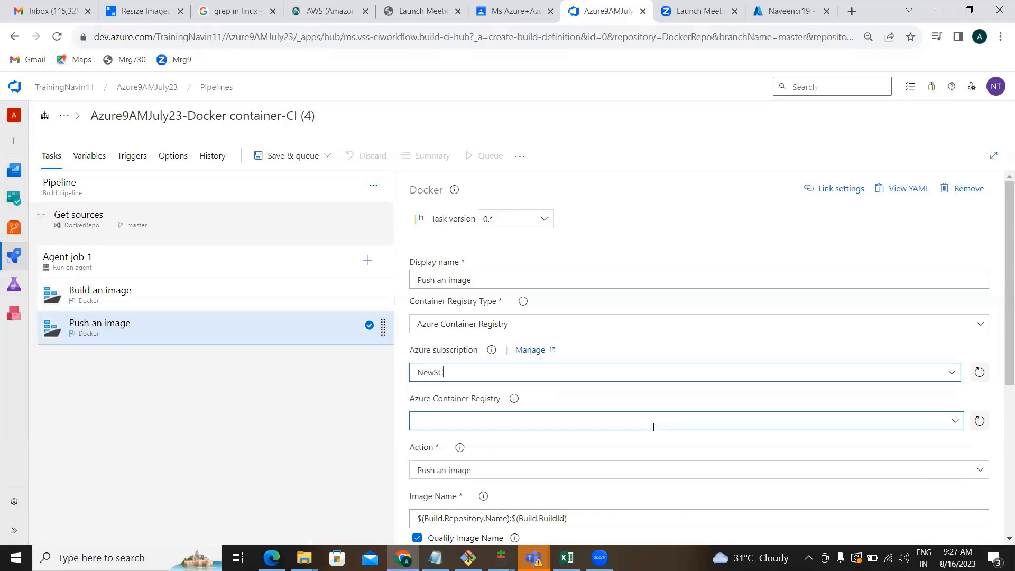
left_click(363, 423)
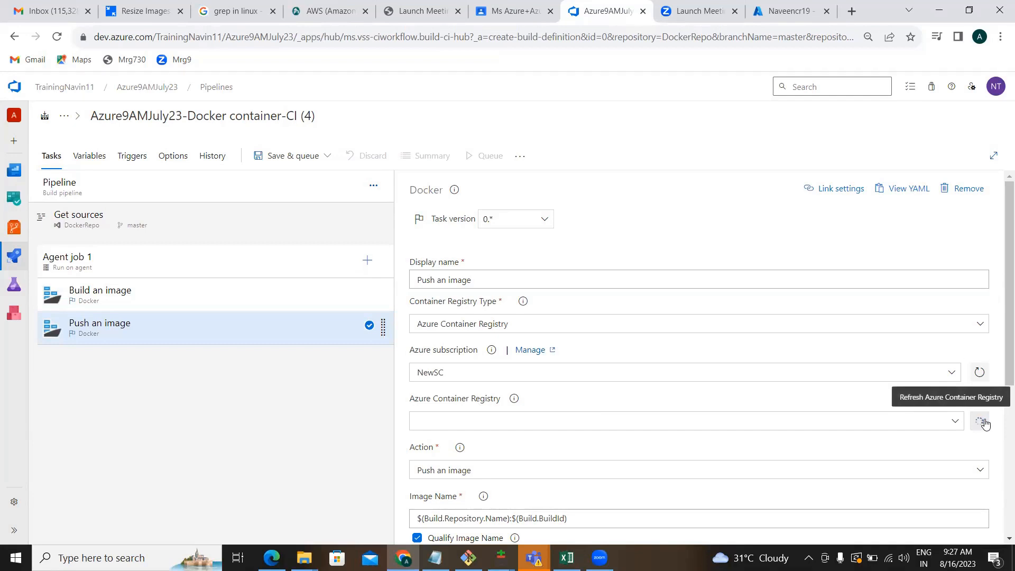
Pick Naveencr19 as the Push an image task's Azure Container Registry.
left_click(963, 422)
left_click(958, 422)
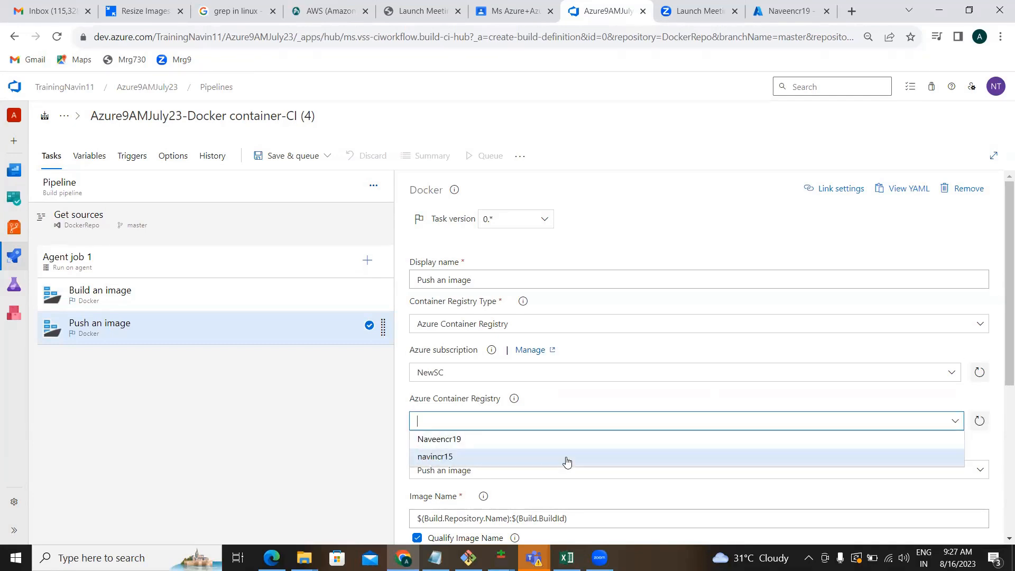
left_click(551, 447)
left_click(373, 449)
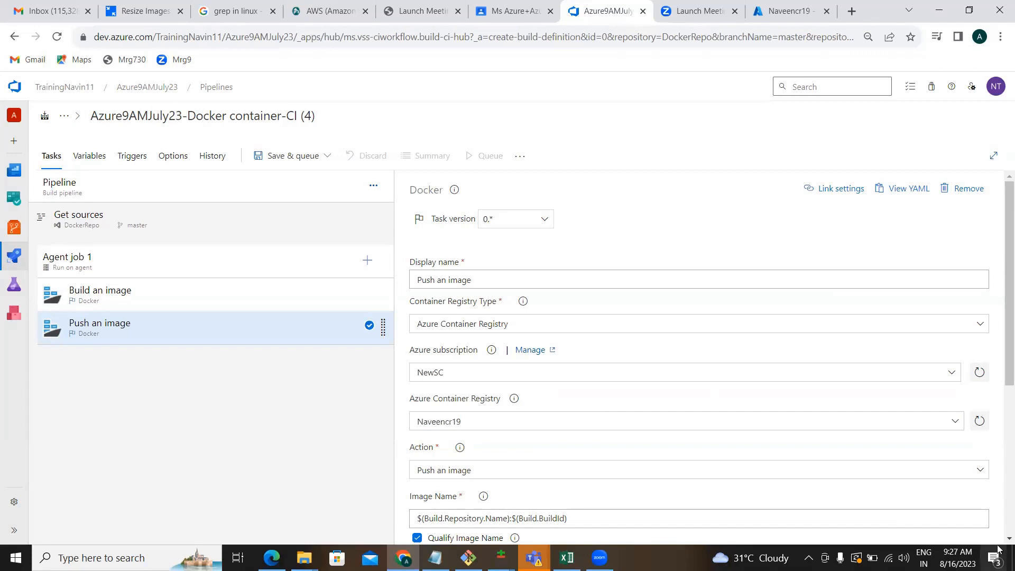
Review the remaining Push an image settings, then go back to the Build an image task.
scroll(999, 543, "down", 5)
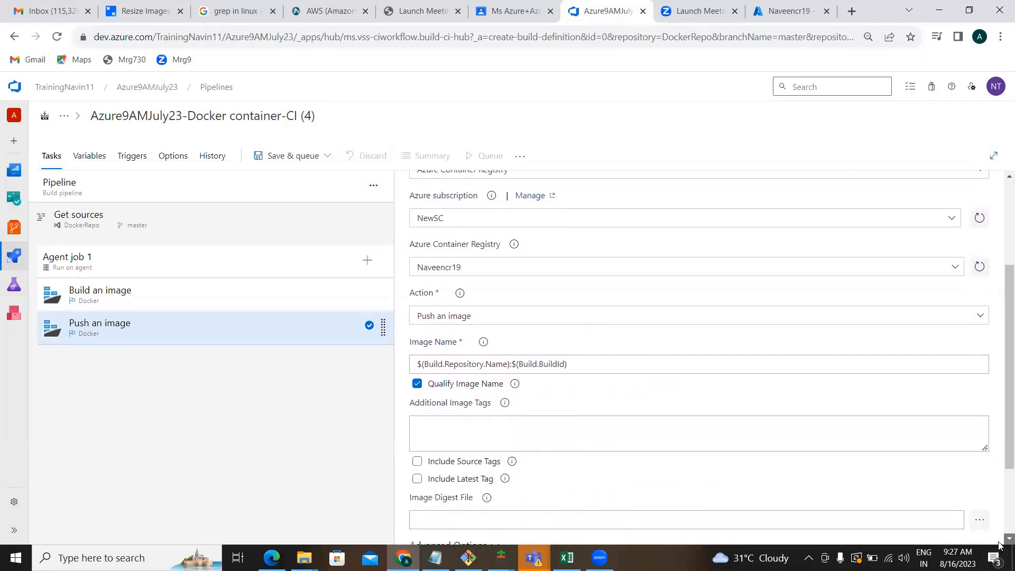
scroll(1000, 545, "down", 1)
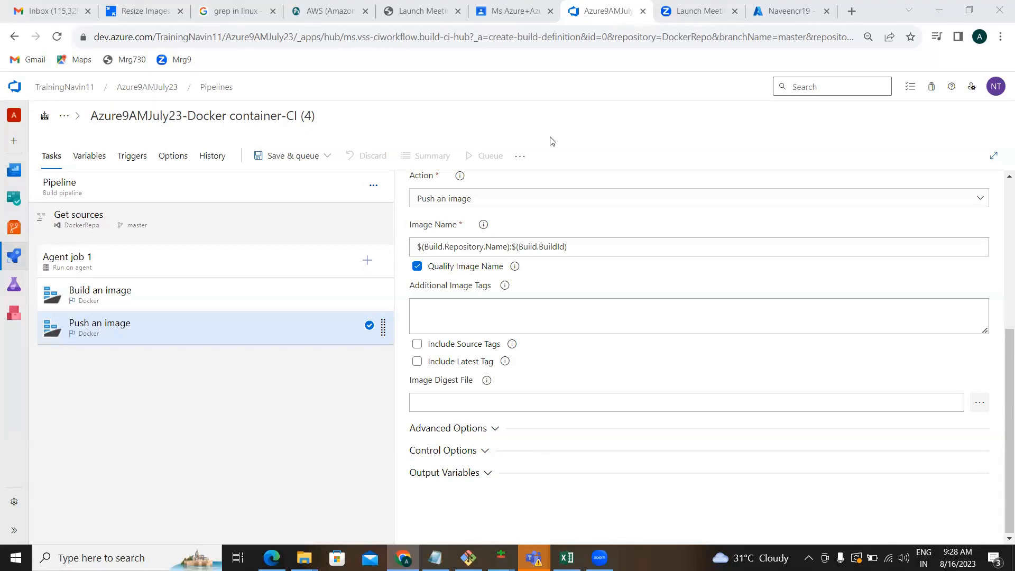
left_click(325, 294)
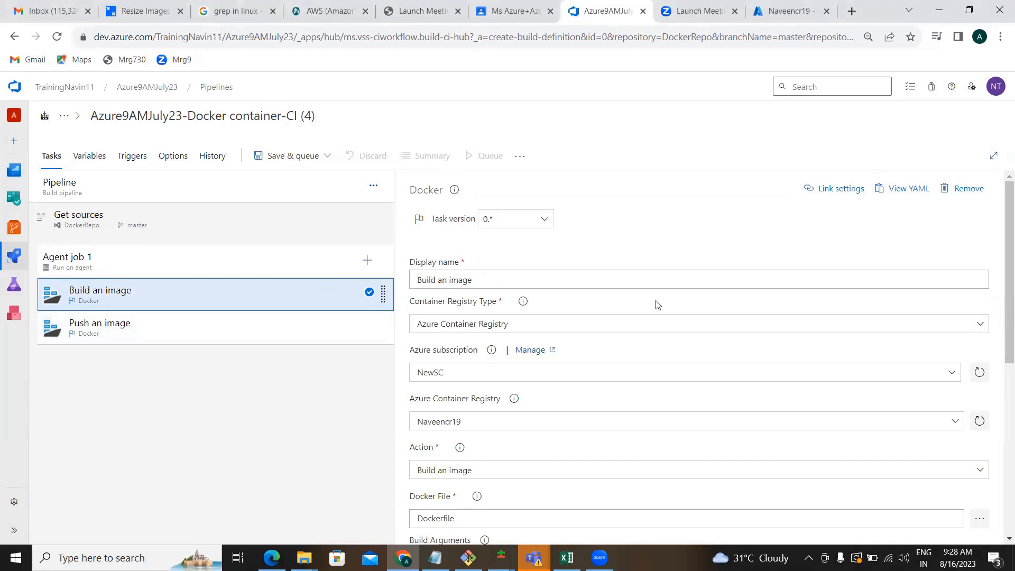
Add a name prefix with a hyphen to the Build an image task's Image Name and copy it.
left_click(1006, 538)
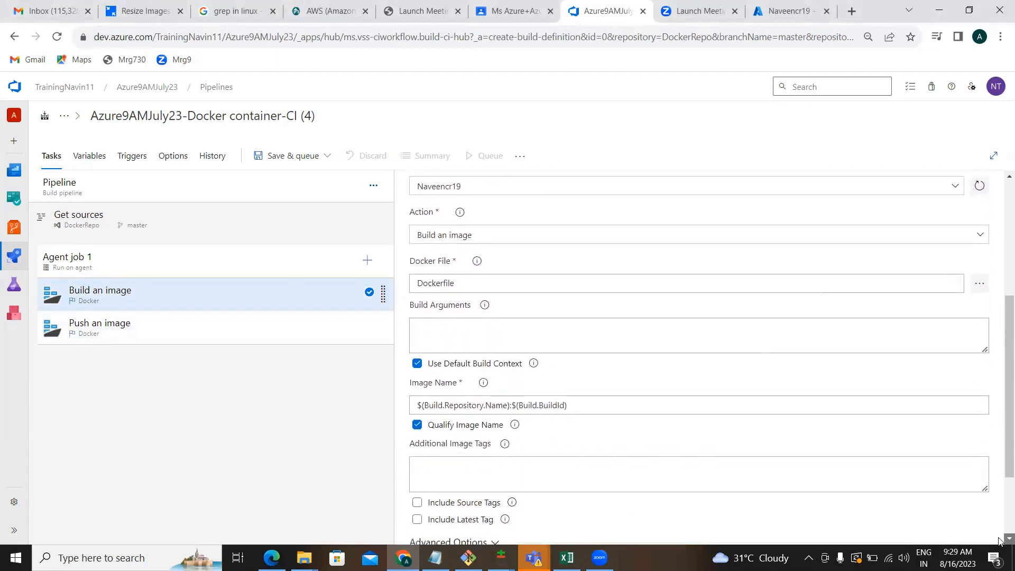
left_click(435, 375)
left_click(417, 375)
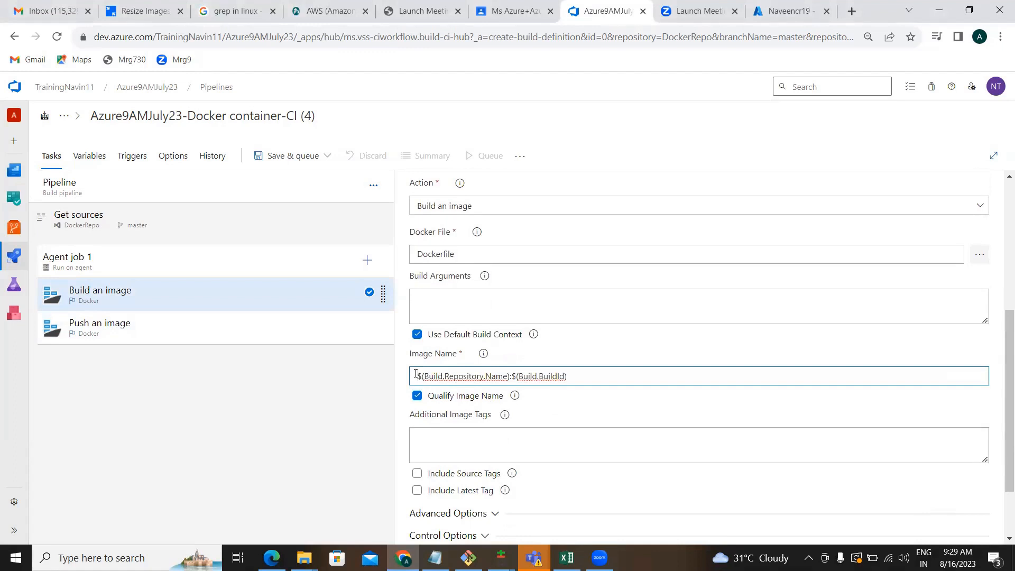
type("Naveen")
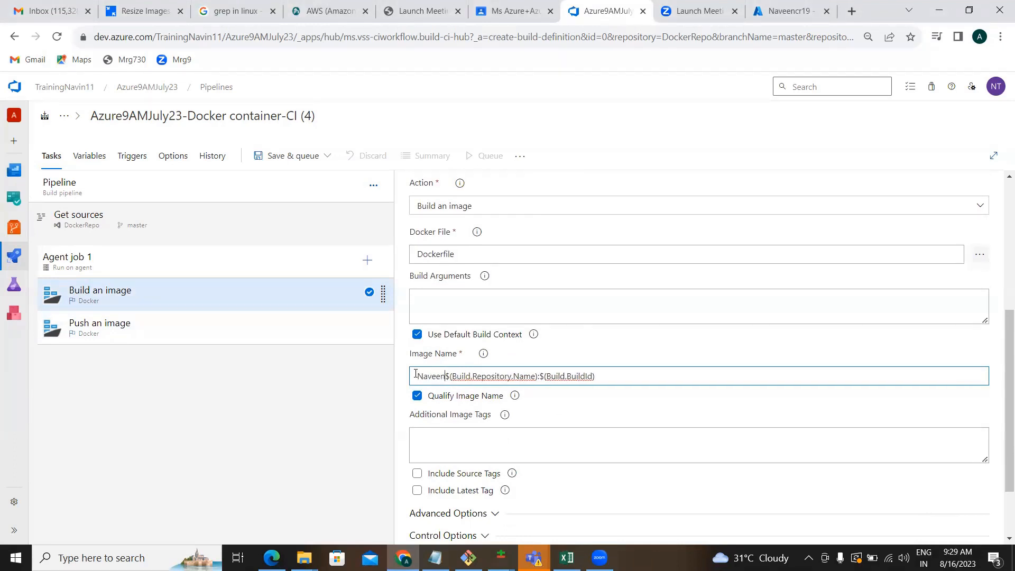
type("-")
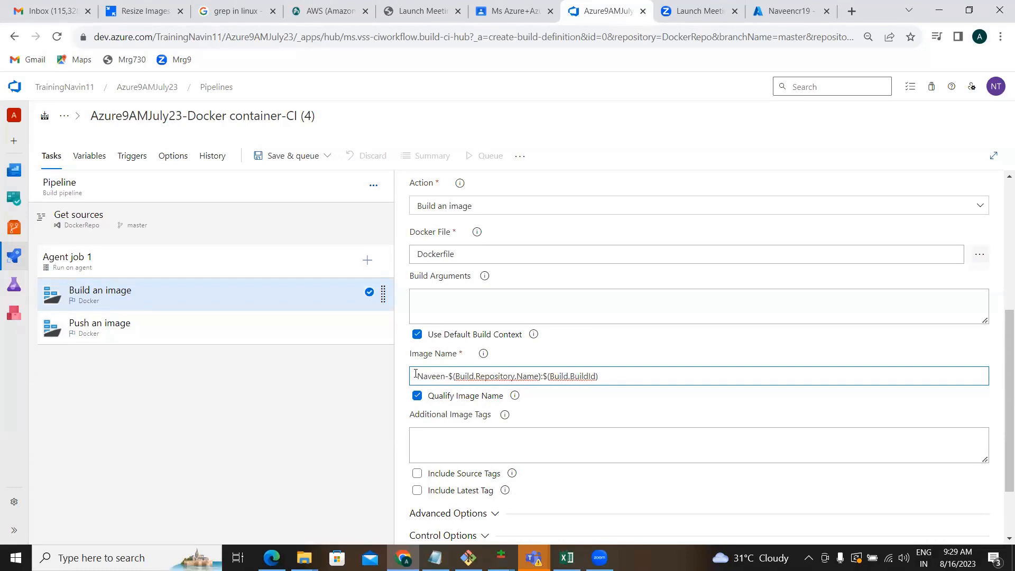
key("ctrl+a")
key("ctrl+c")
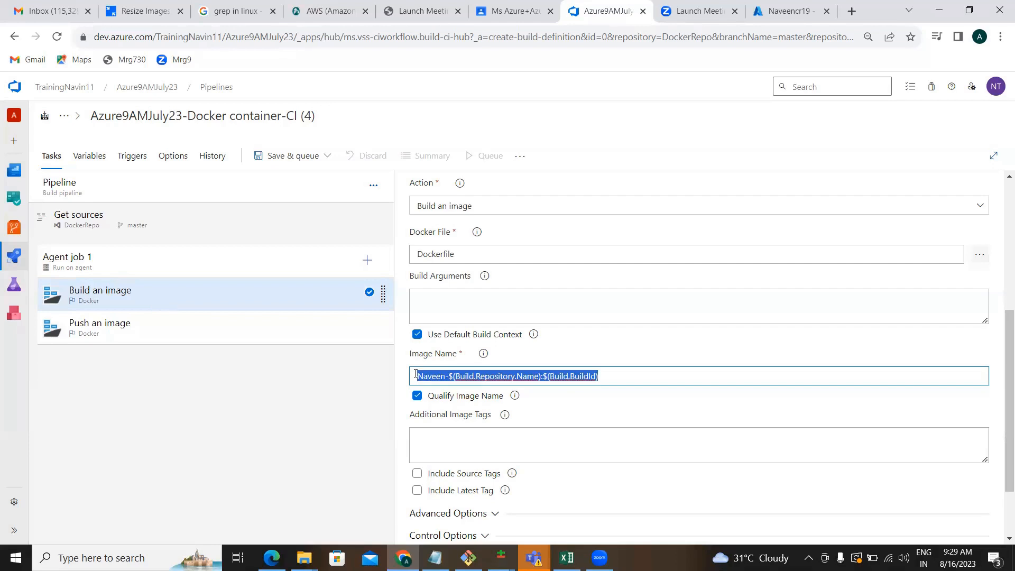
Paste the prefixed $(Build.Repository.Name):$(Build.BuildId) image name into Push an image's Image Name.
left_click(240, 333)
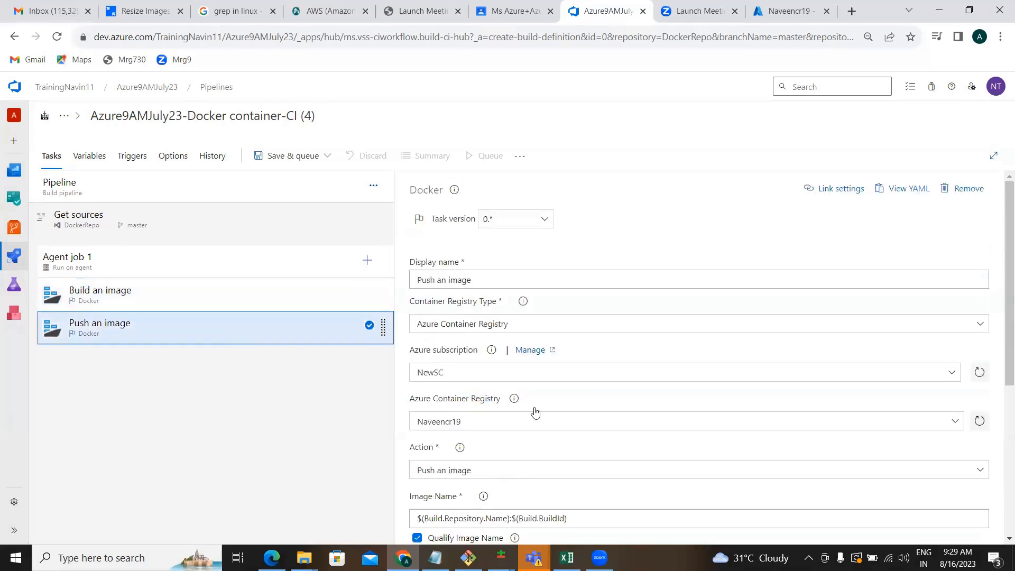
left_click(570, 517)
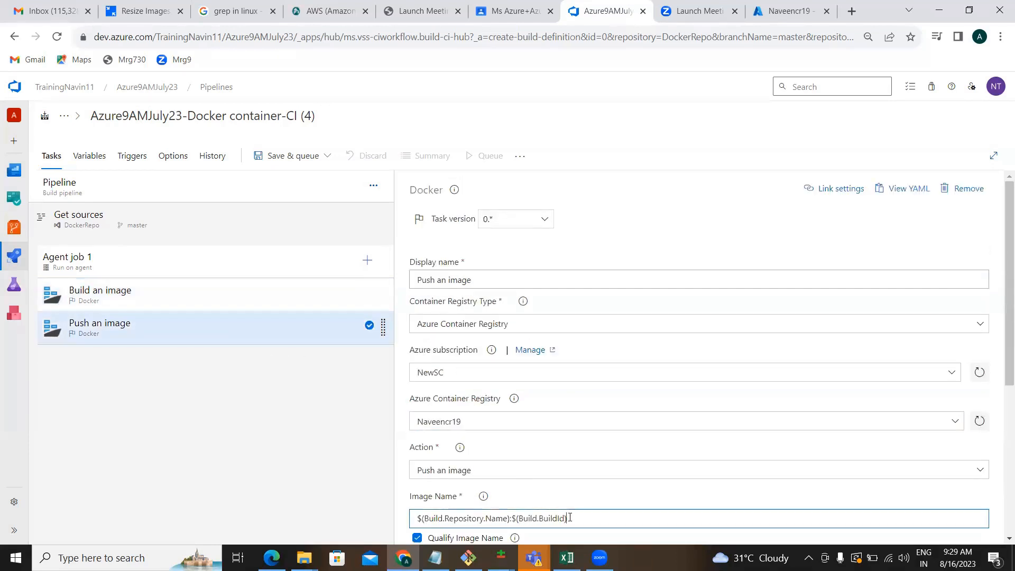
key("ctrl+a")
key("ctrl+v")
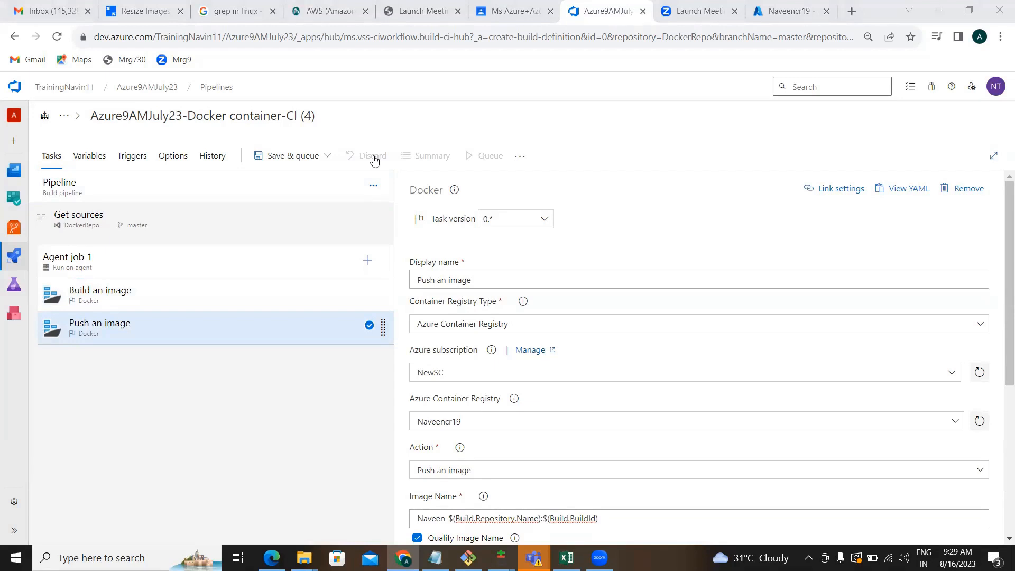
Save and run the Docker pipeline with comment 'fgf', producing successful run #20230816.1.
left_click(299, 158)
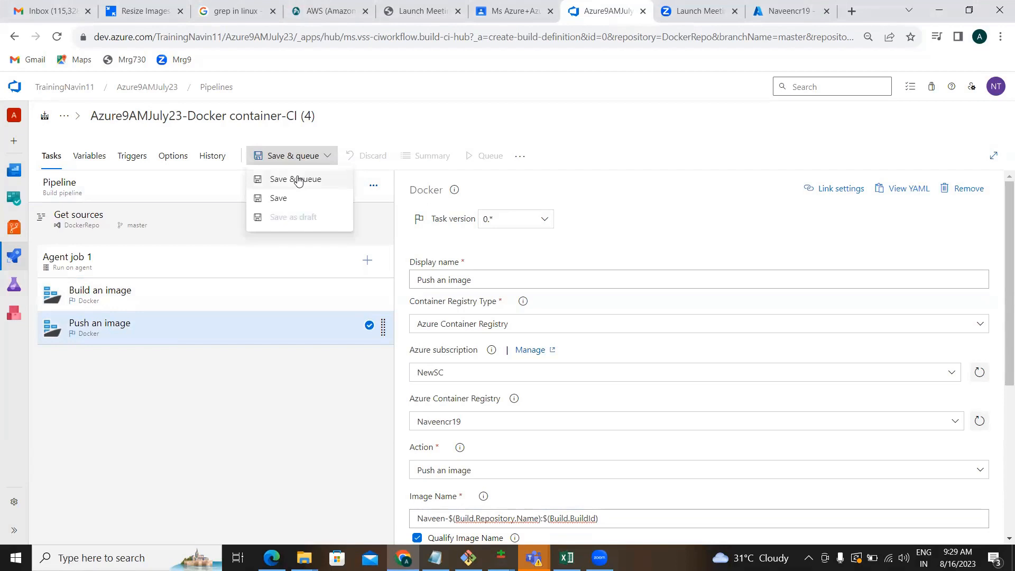
left_click(299, 180)
type("fgf")
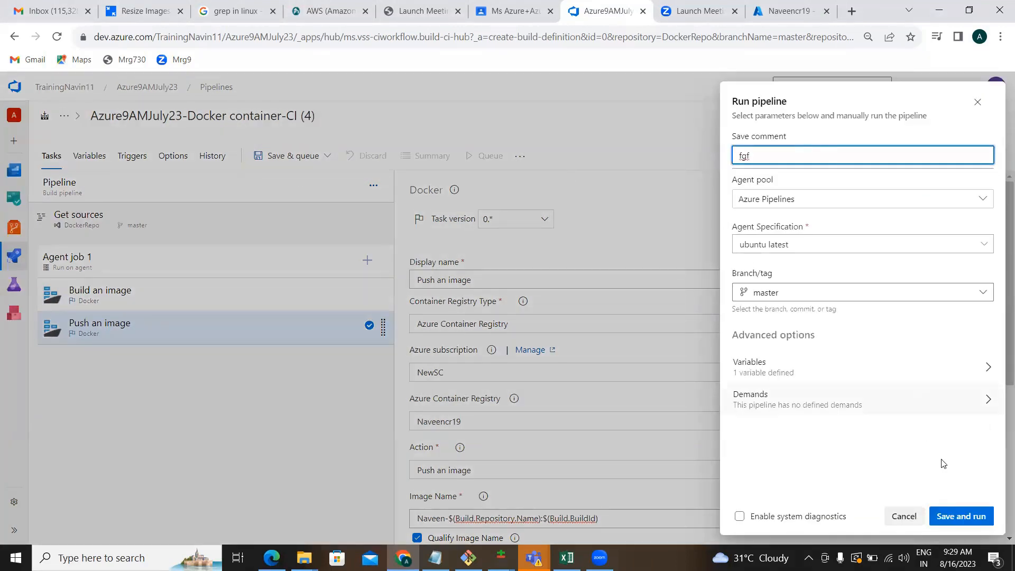
left_click(953, 523)
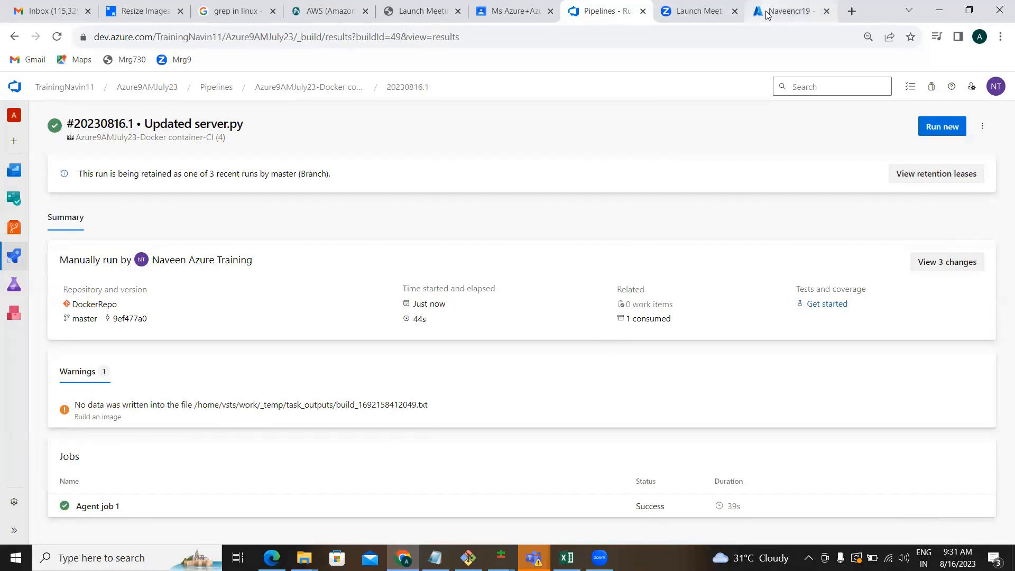
Refresh the Naveencr19 repositories list and open naveen-dockerrepo to see image tag 49.
left_click(791, 11)
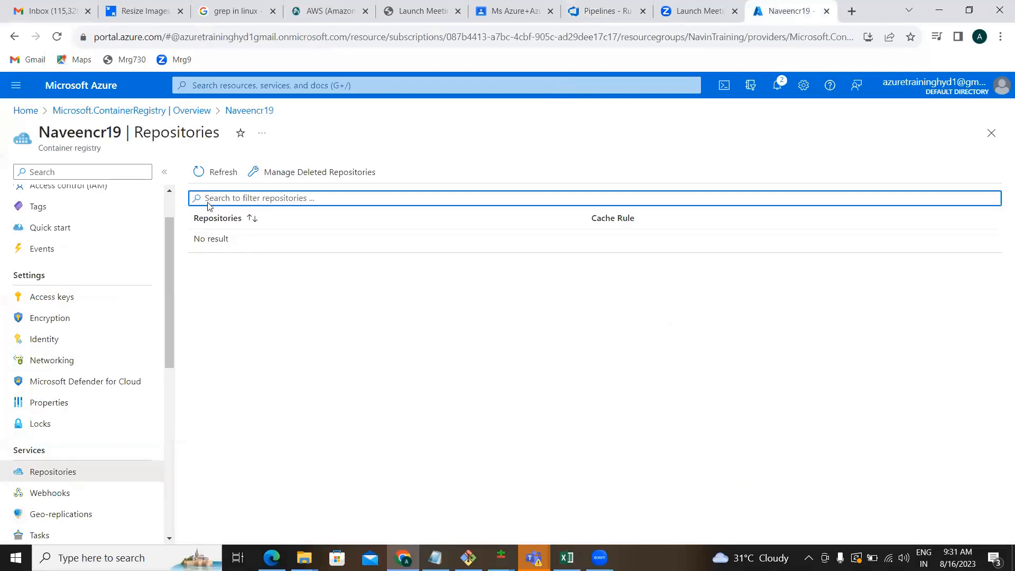
left_click(204, 168)
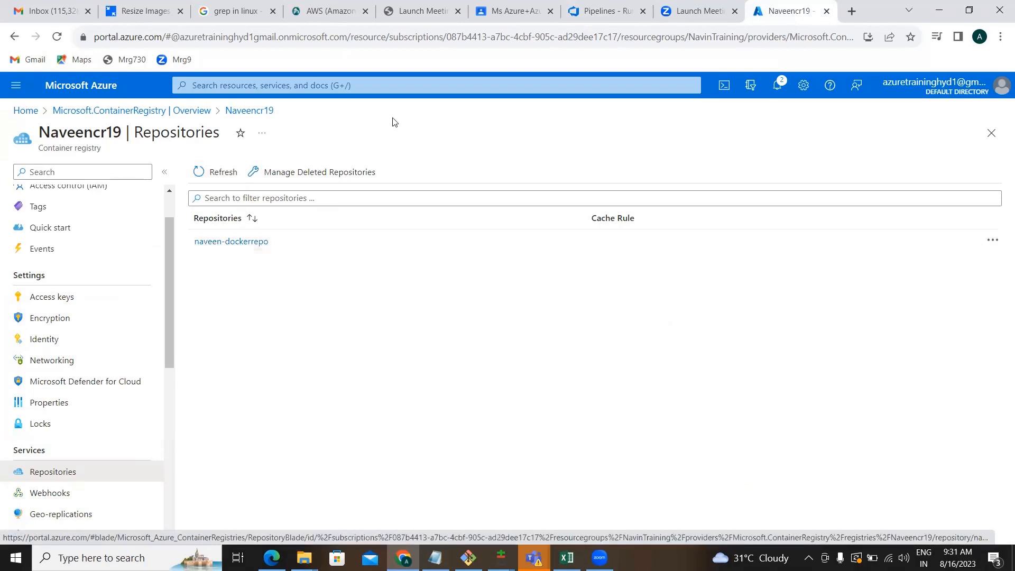
left_click(226, 245)
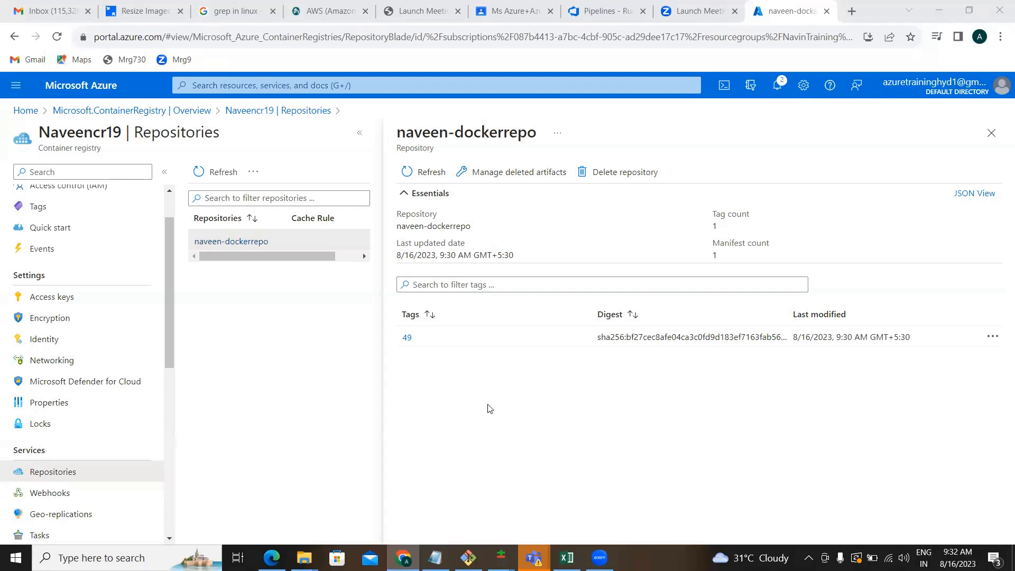
Check Naveencr19's access keys, where admin user is disabled, then return to the portal Home.
left_click(73, 301)
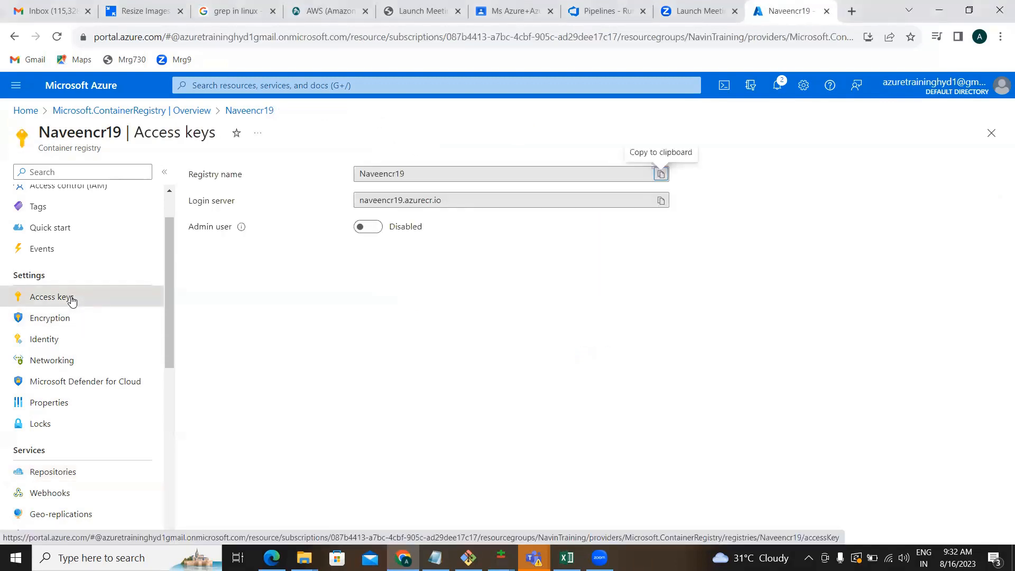
left_click(92, 92)
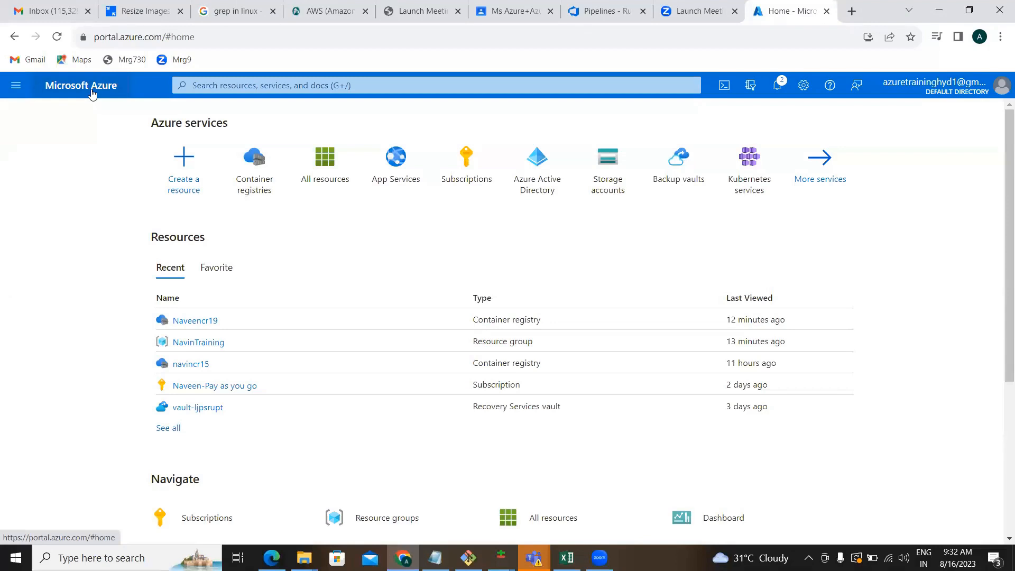
Start creating a new Web App from App Services.
left_click(406, 167)
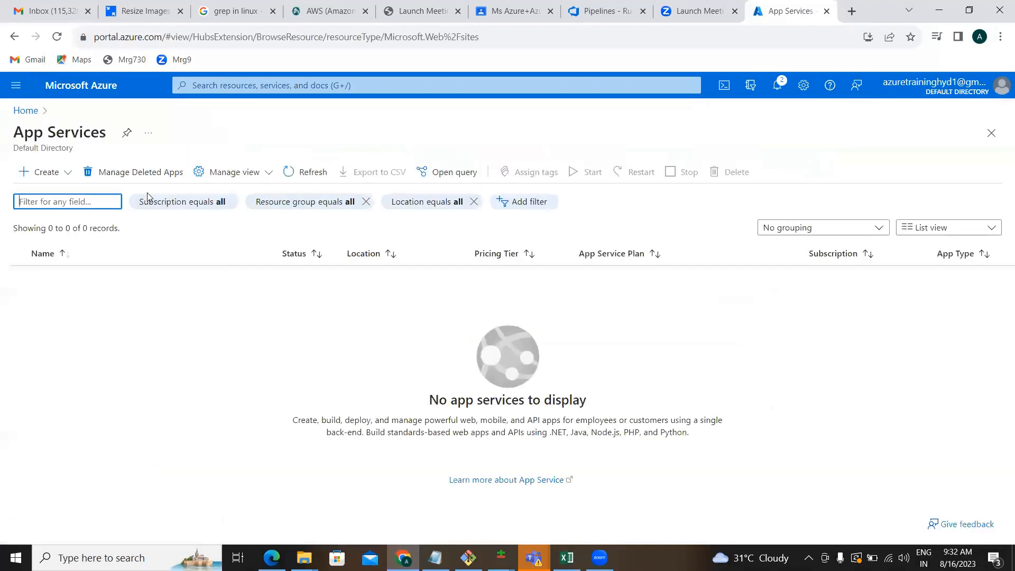
left_click(58, 174)
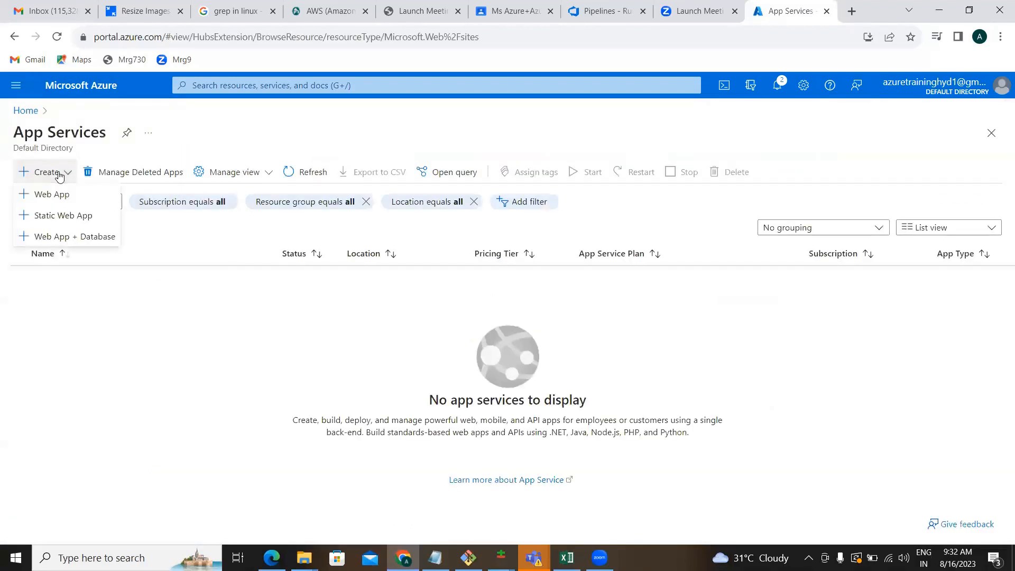
left_click(55, 195)
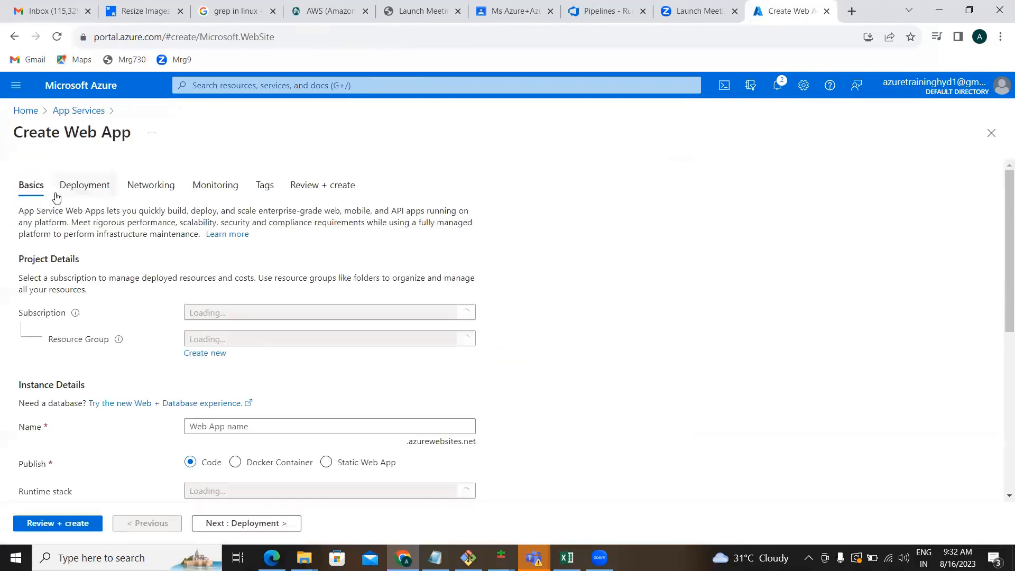
left_click(668, 310)
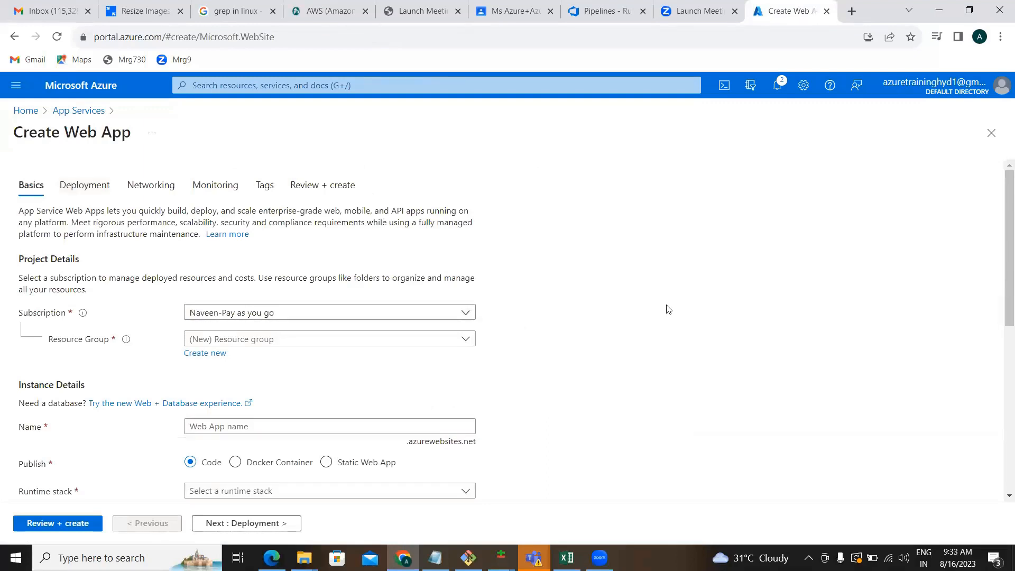
scroll(668, 309, "down", 2)
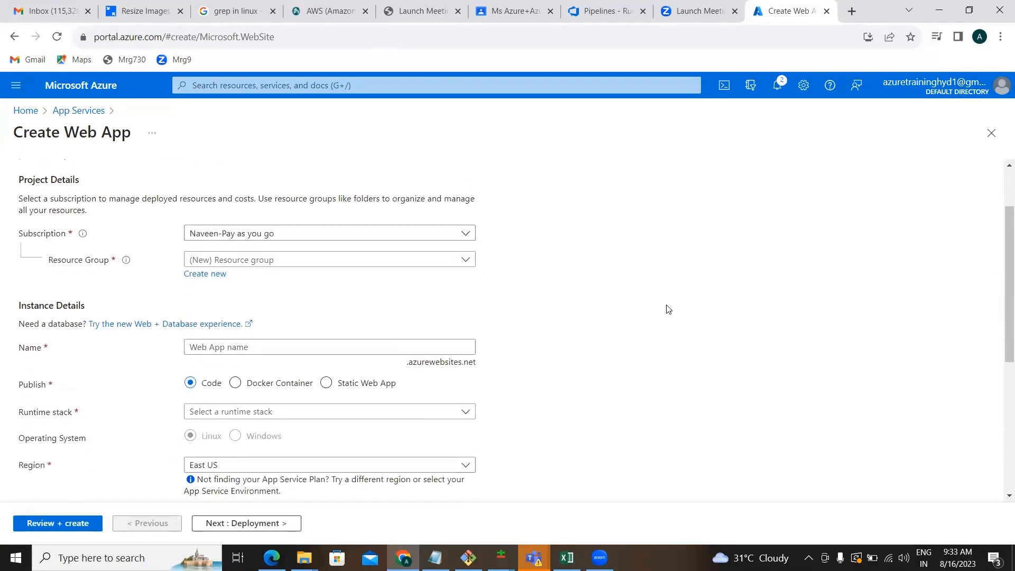
Put the web app in resource group NavinTraining and name it Dokerappservice19.
left_click(396, 259)
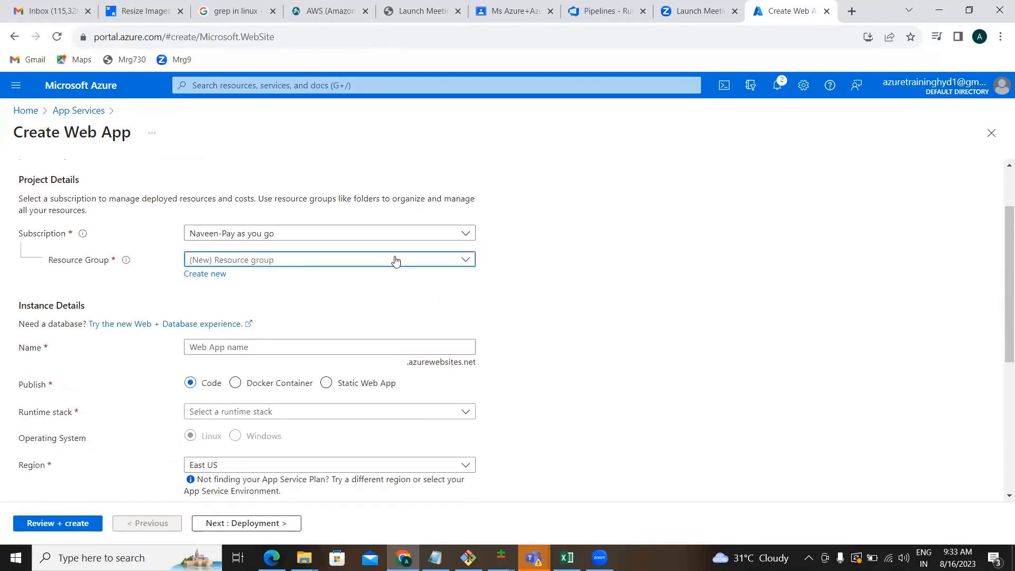
type("nav")
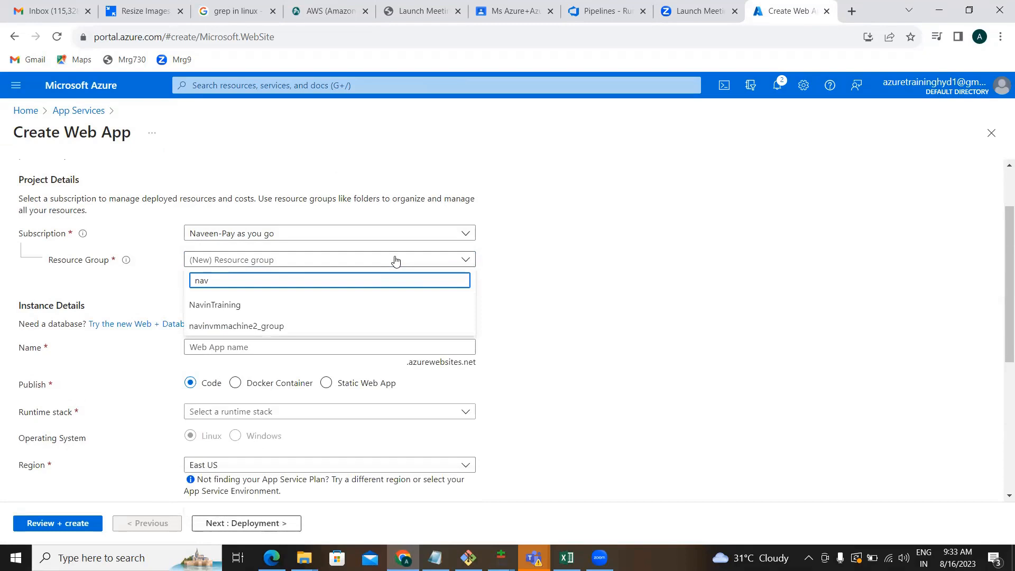
key("Down")
key("Return")
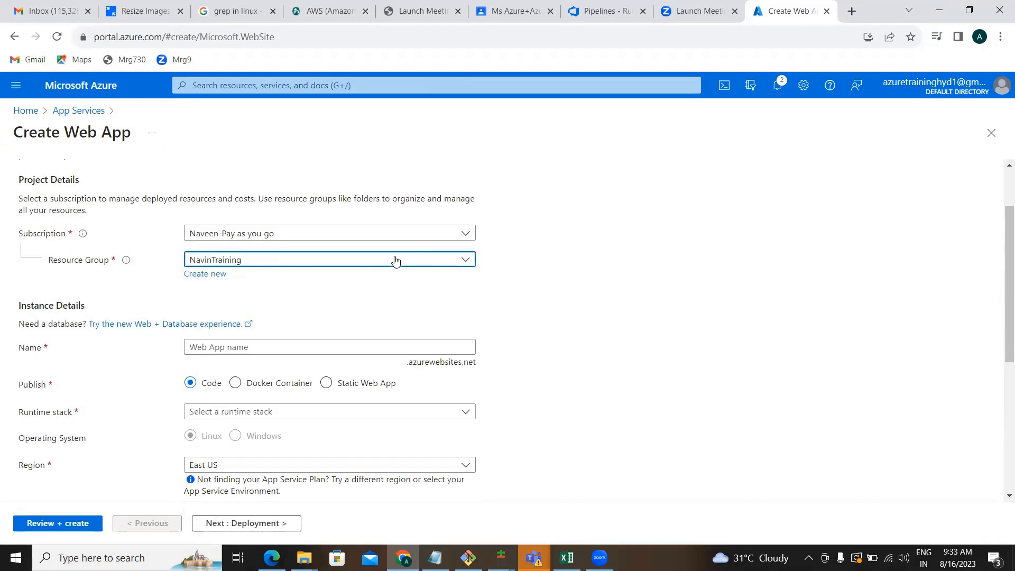
key("Tab")
key("Tab")
key("Tab")
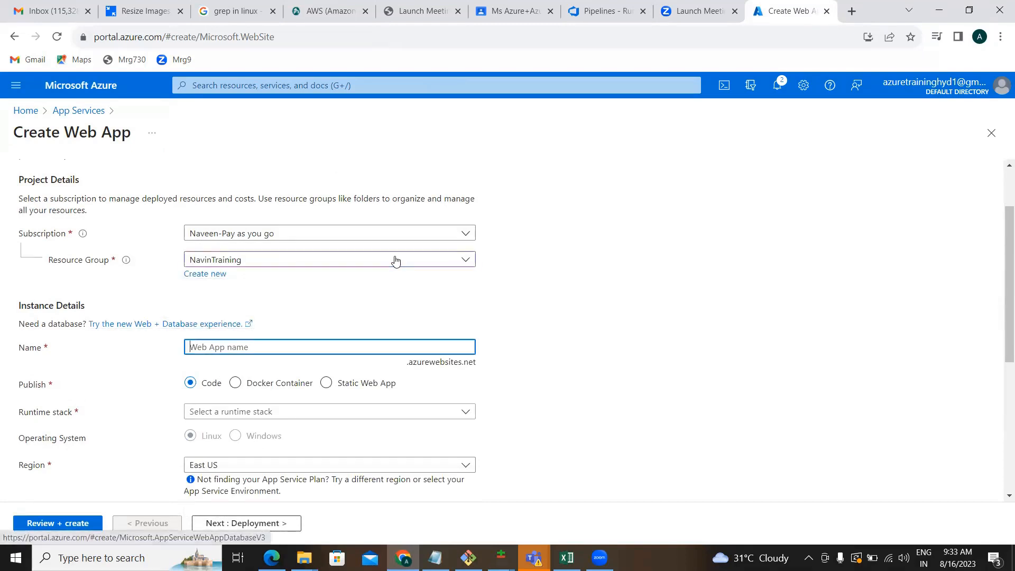
type("Doker")
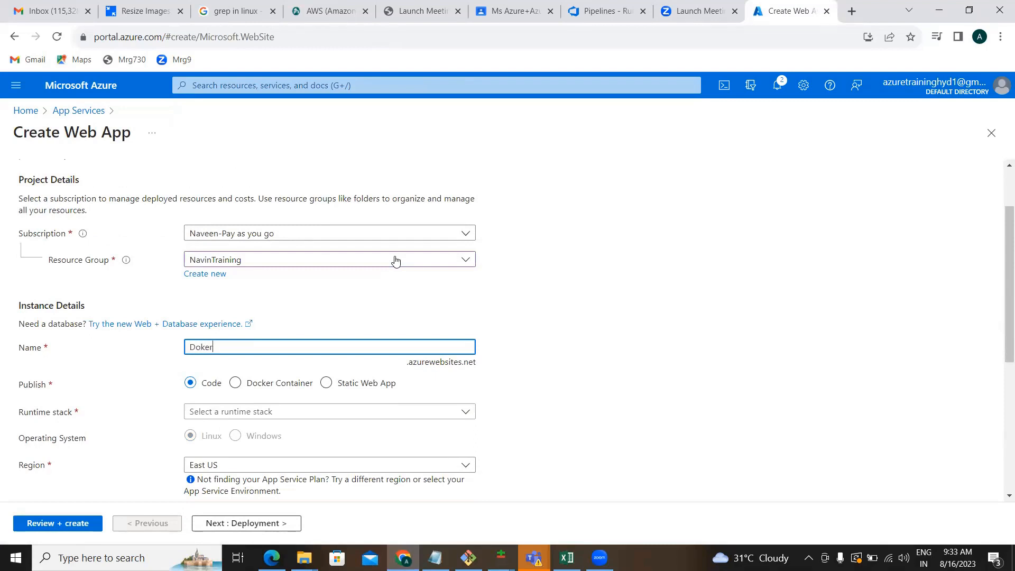
type("appservice19")
Publish the web app as a Docker Container and continue to the Docker settings.
left_click(244, 390)
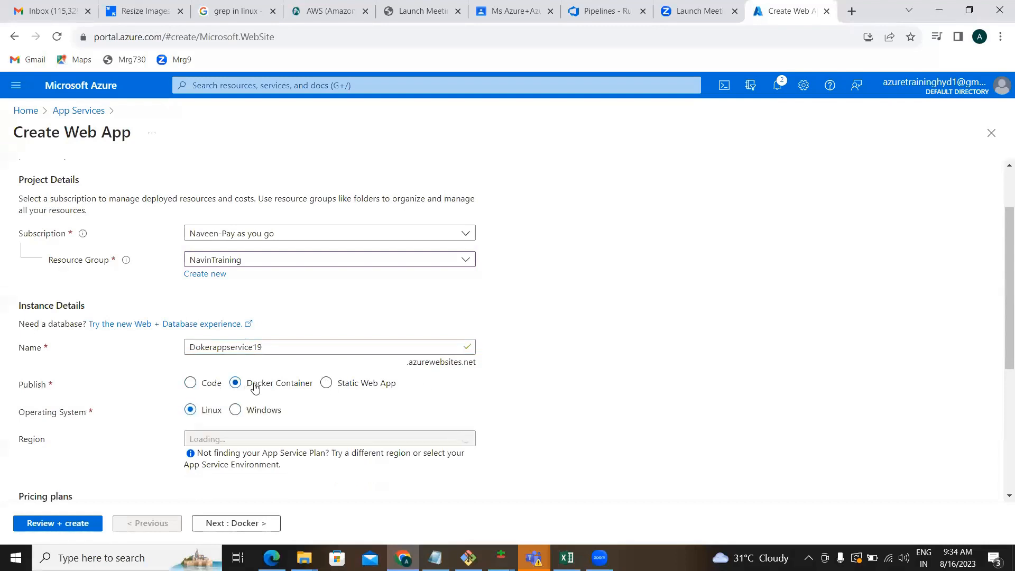
scroll(685, 372, "down", 3)
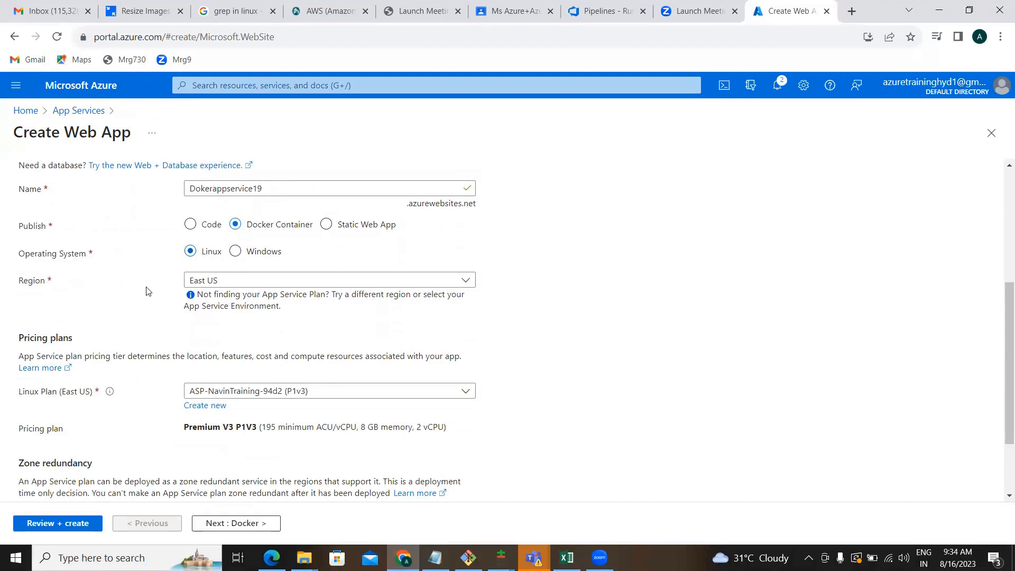
scroll(148, 291, "down", 2)
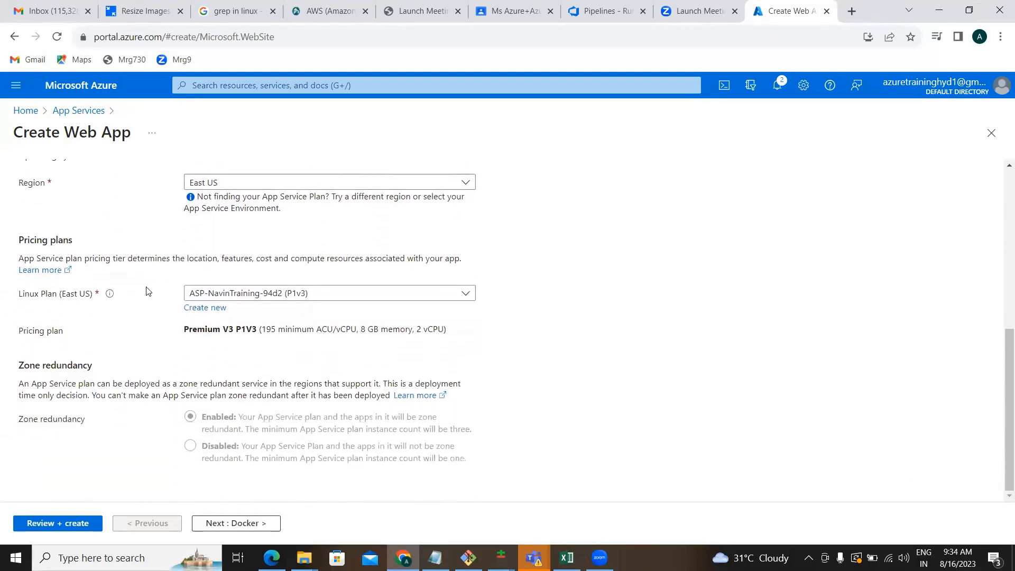
left_click(245, 524)
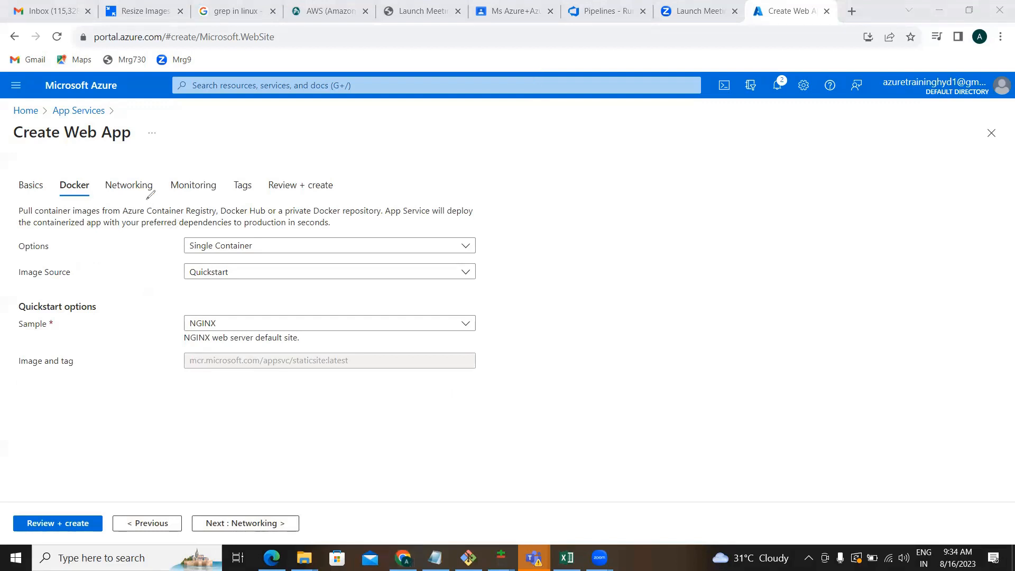
mouse_move(65, 170)
left_mouse_down()
mouse_move(73, 212)
mouse_move(108, 175)
mouse_move(74, 171)
left_mouse_up()
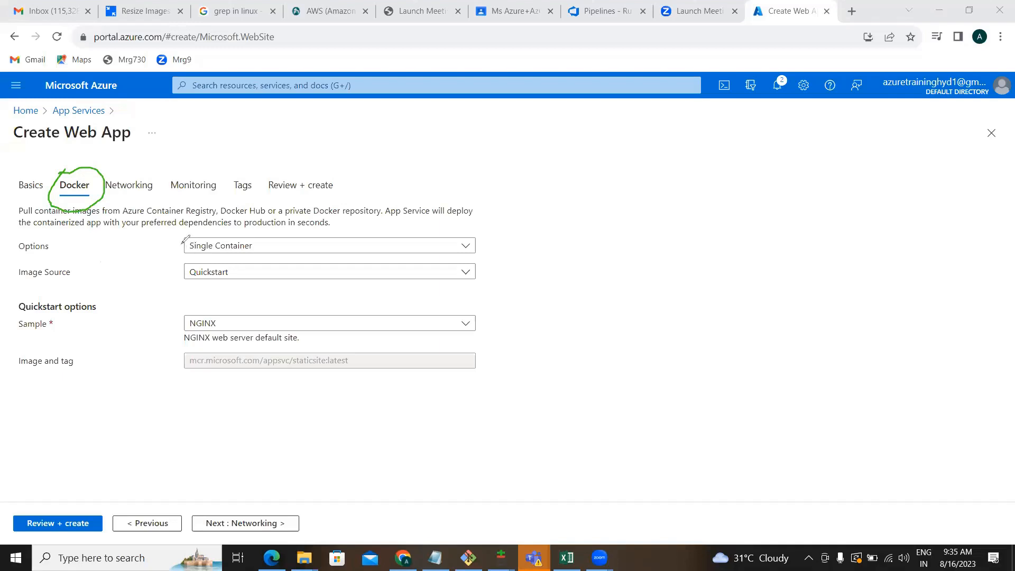
left_click_drag(174, 239, 245, 416)
mouse_move(382, 454)
left_mouse_down()
mouse_move(515, 281)
mouse_move(267, 220)
mouse_move(168, 235)
left_mouse_up()
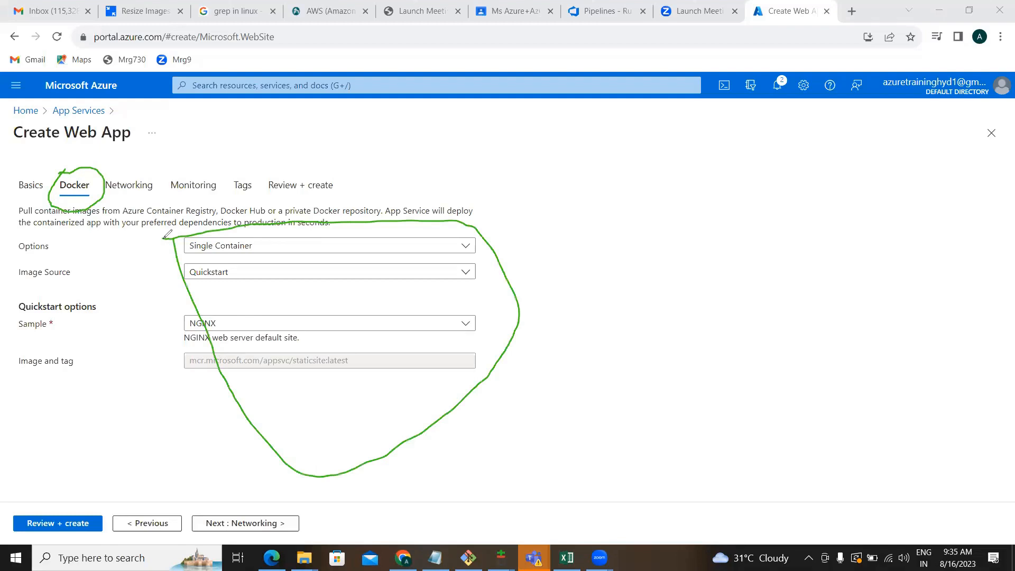
key("alt+Tab")
key("alt+Tab")
key("alt+Tab")
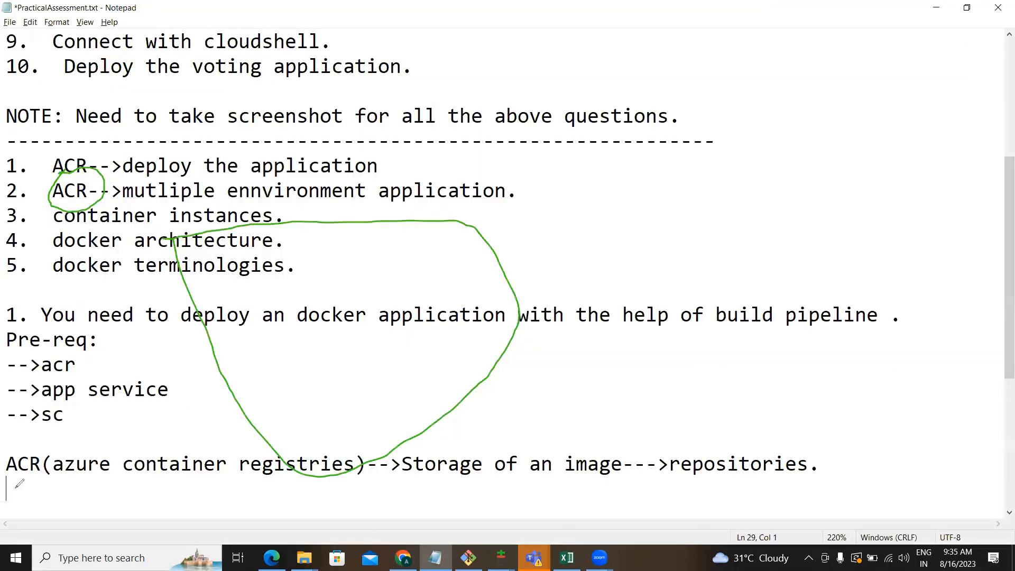
Erase the green pen annotations and put the annotation pen away.
left_click(16, 485)
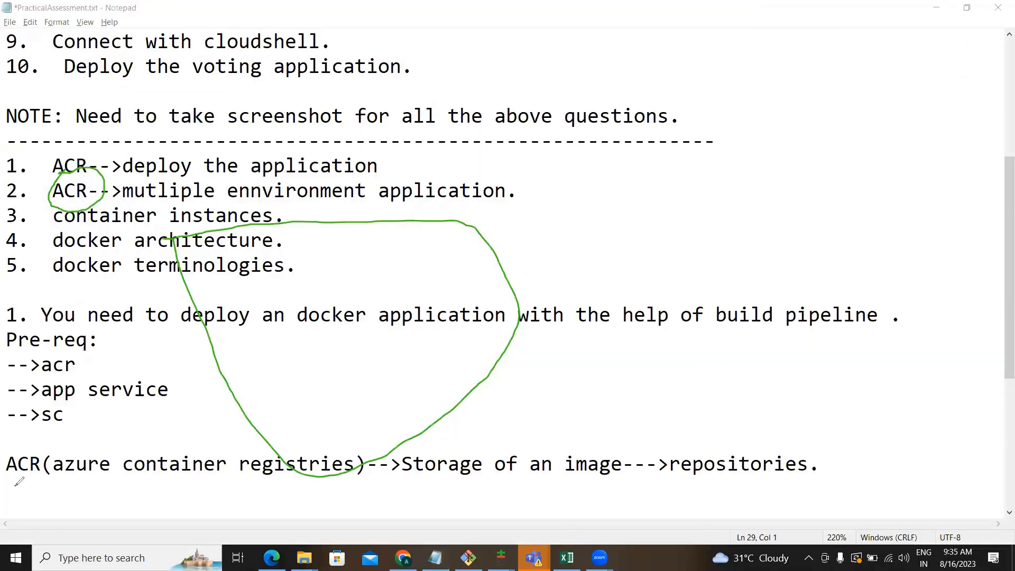
left_click(669, 141)
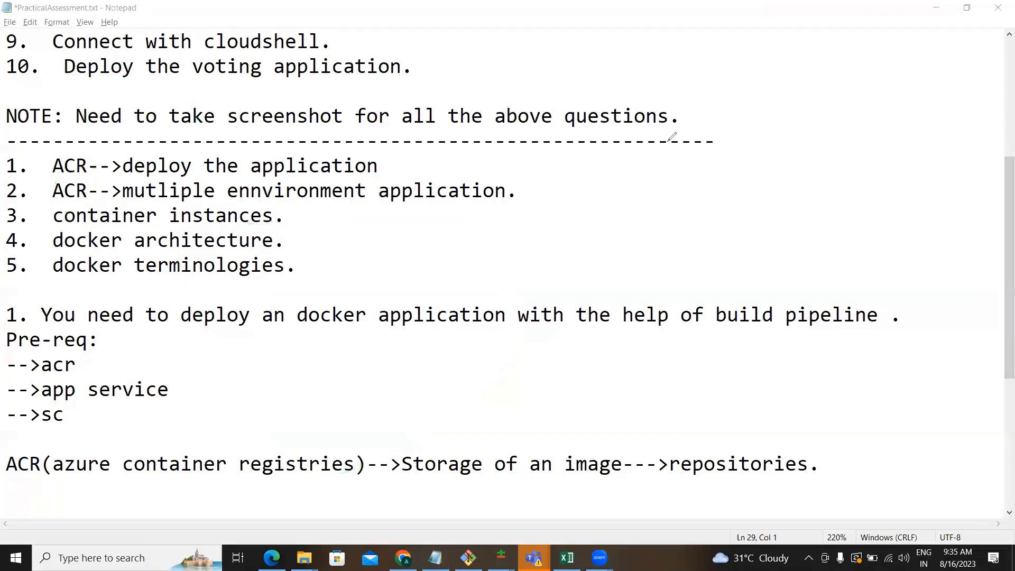
left_click(468, 108)
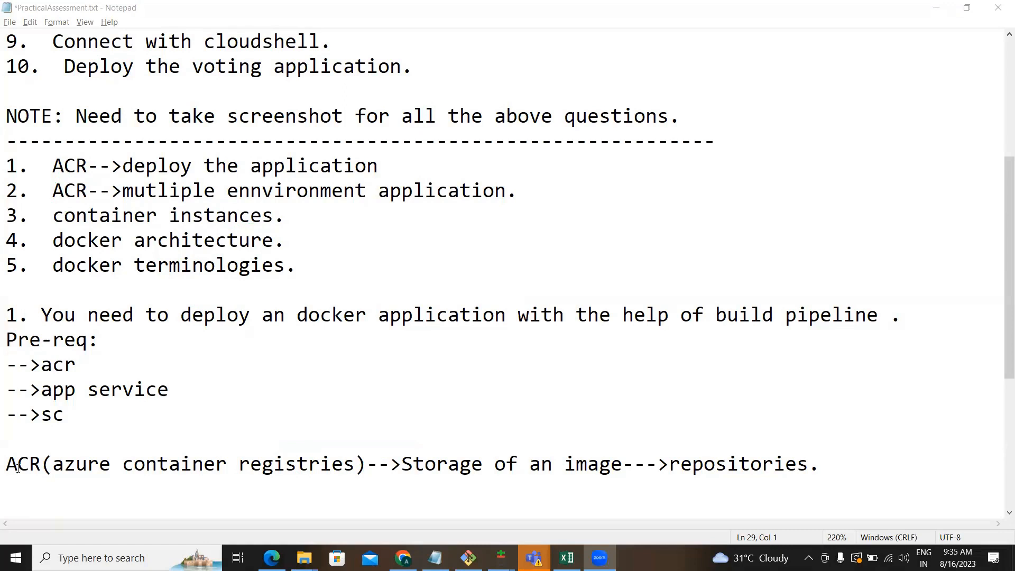
Add the lines 'Code' and 'Build pipeline--->artifact-->release pipeline' below the ACR note.
left_click(5, 498)
key("Return")
type("Coce")
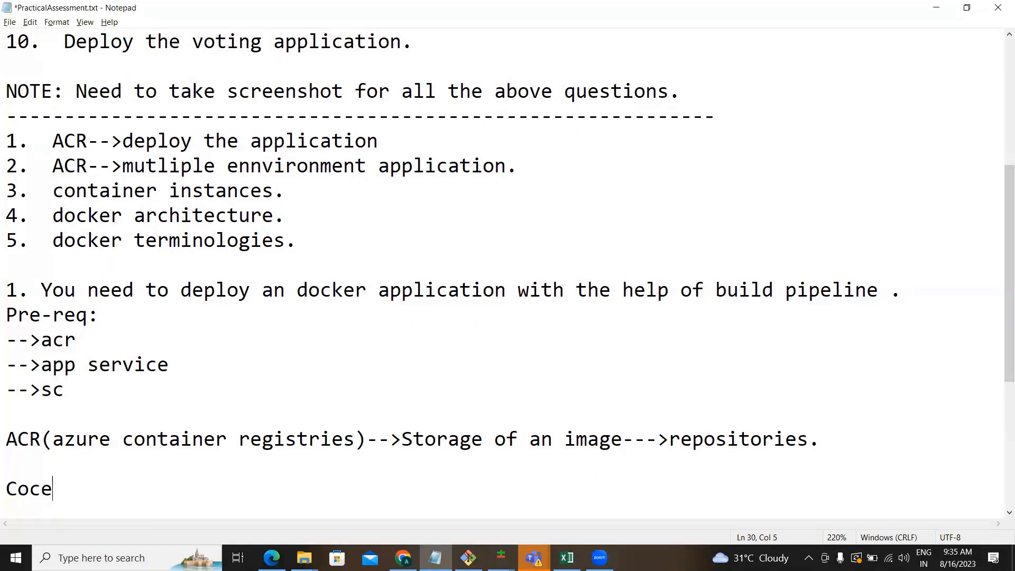
key("BackSpace")
key("BackSpace")
type("de")
key("Return")
type("Build")
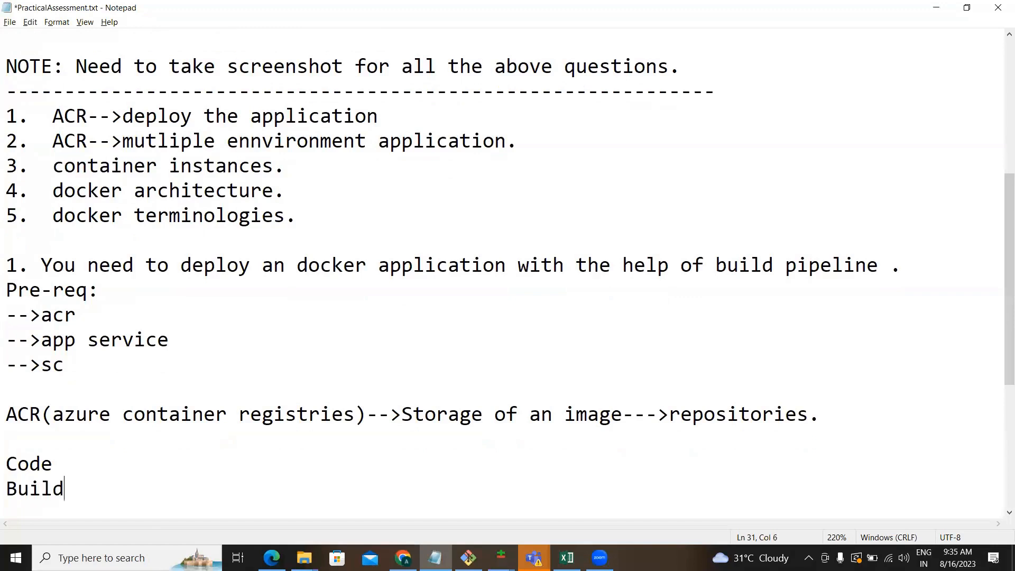
type(" pipeline")
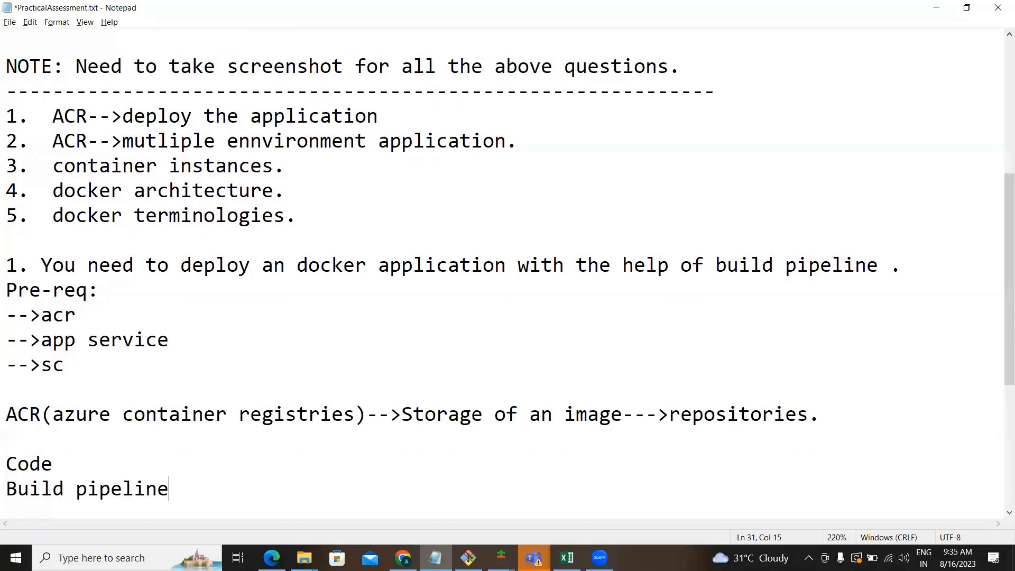
type("--->artifact-->")
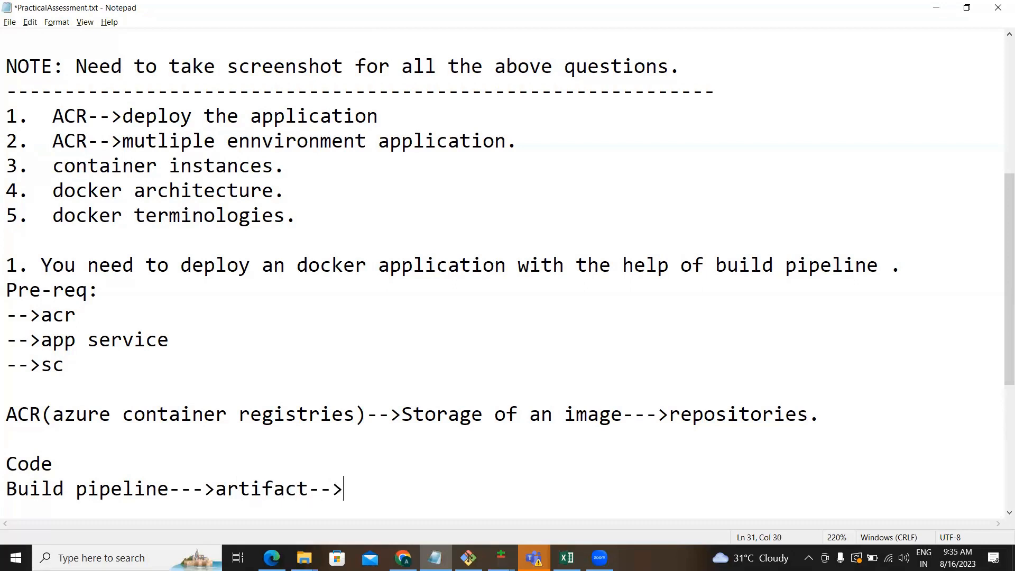
type("release ")
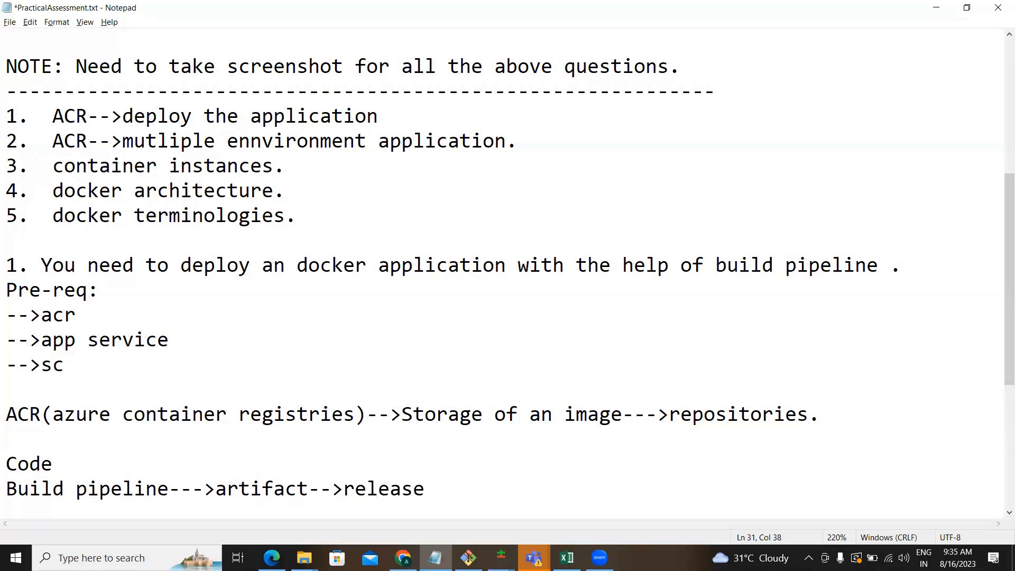
type("pipeline")
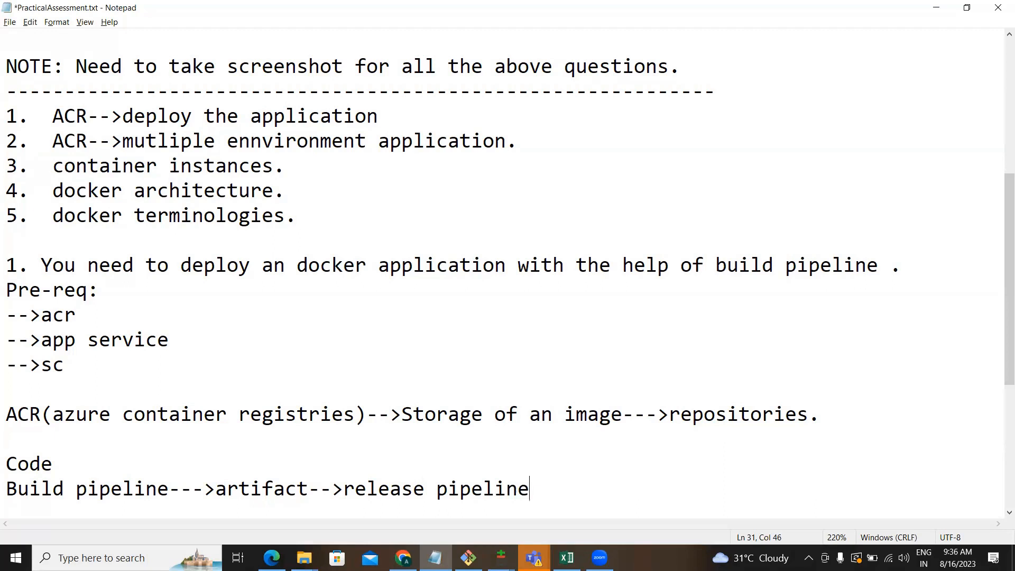
key("Return")
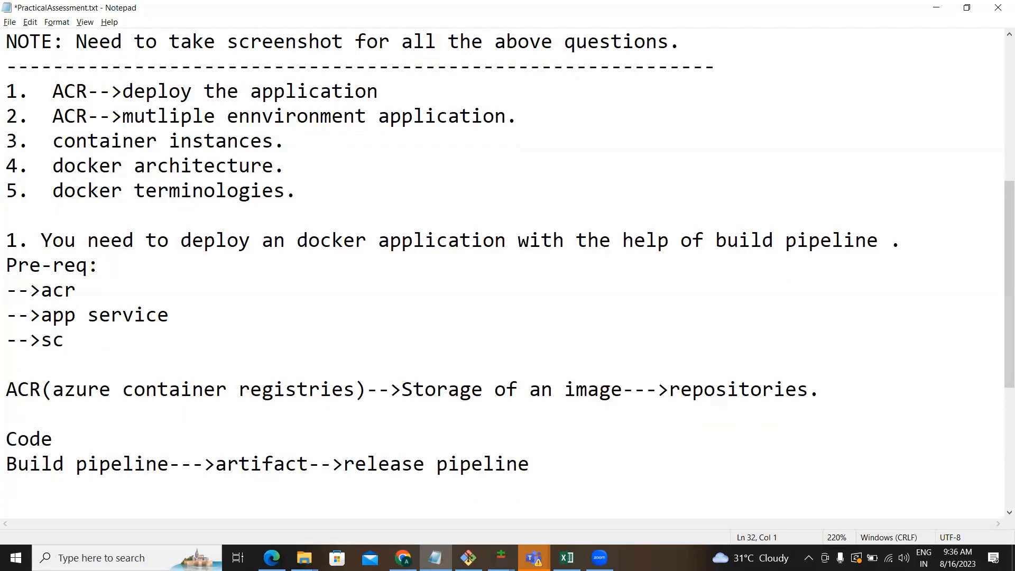
Add the line 'acr-->buid pipeline--->image--->app service(docker-->acr)' and switch back to Create Web App.
type("acr-->buid pie")
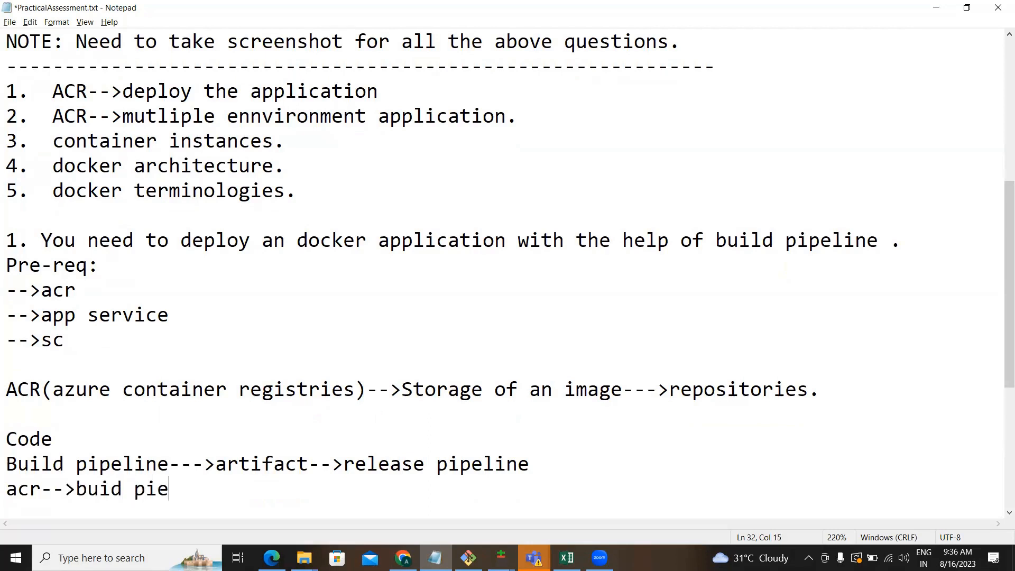
key("BackSpace")
type("pelinde")
key("BackSpace")
key("BackSpace")
type("e---")
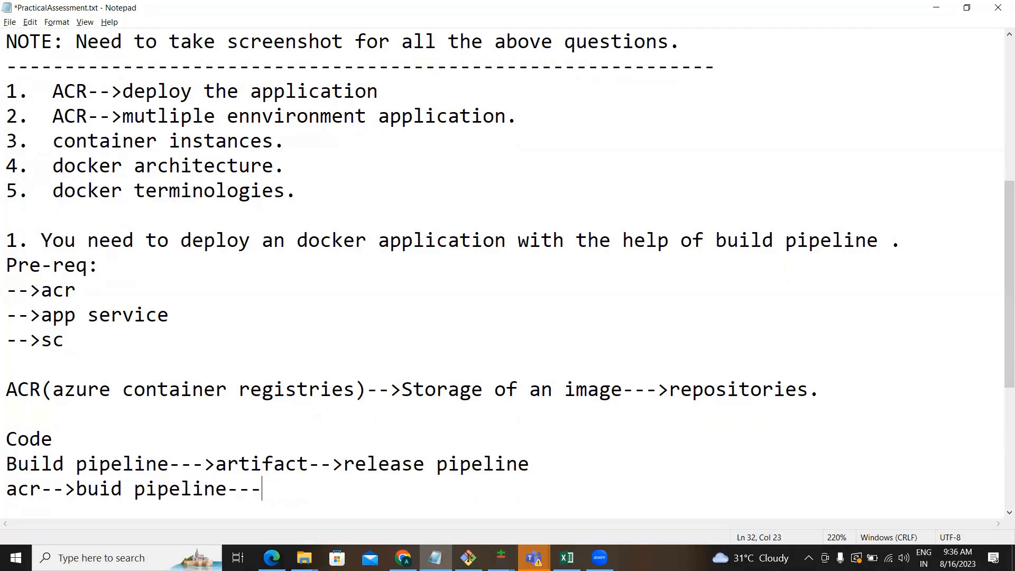
type(">image---")
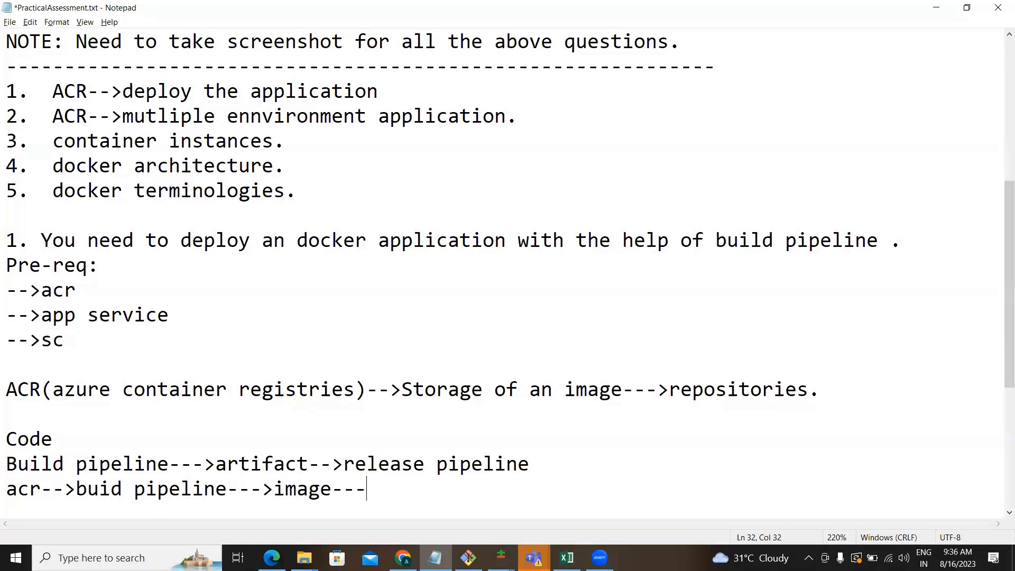
type(">app service")
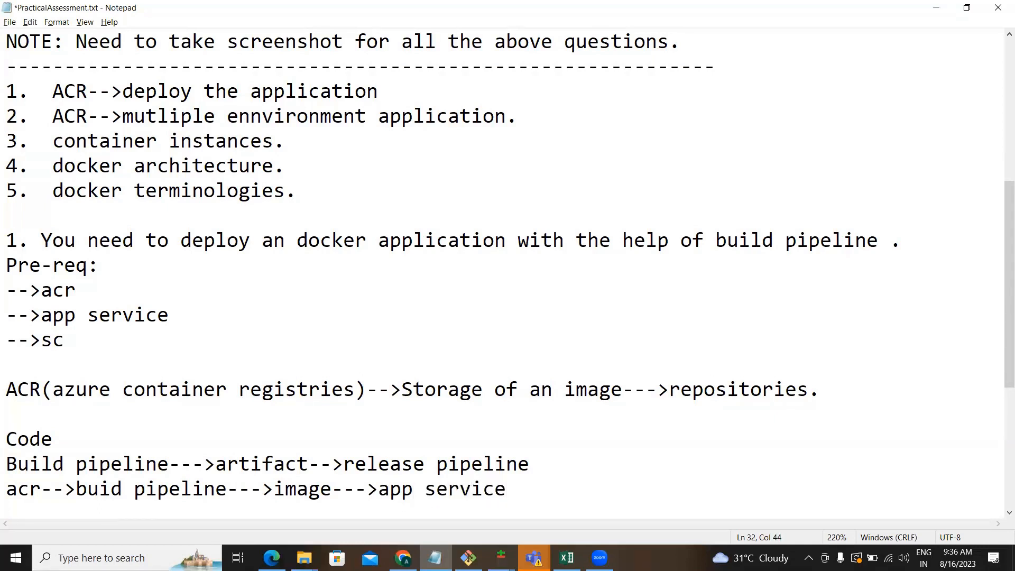
type("(docker")
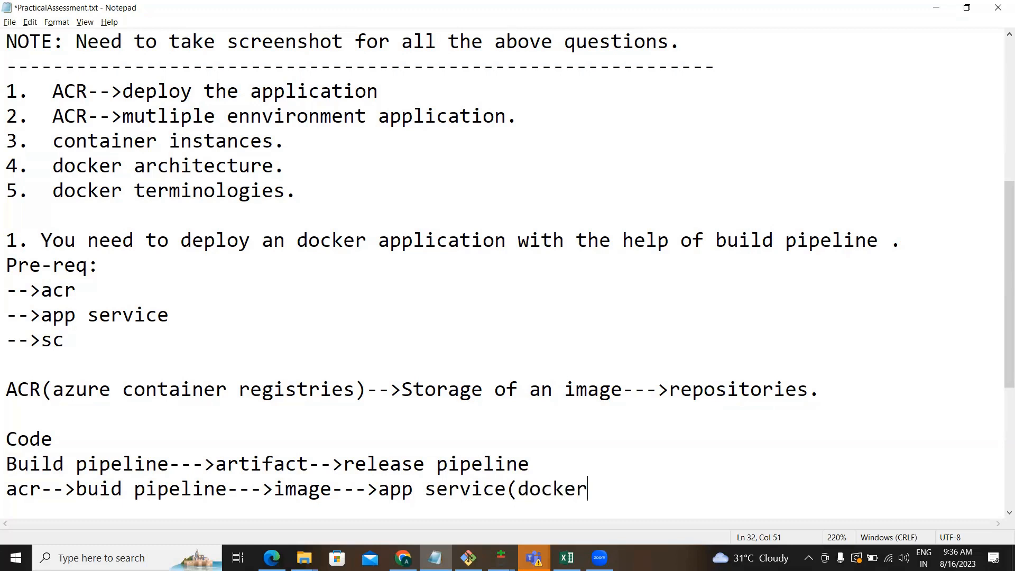
type("-->ag")
key("BackSpace")
type("r")
key("BackSpace")
key("BackSpace")
type("cr)")
key("Return")
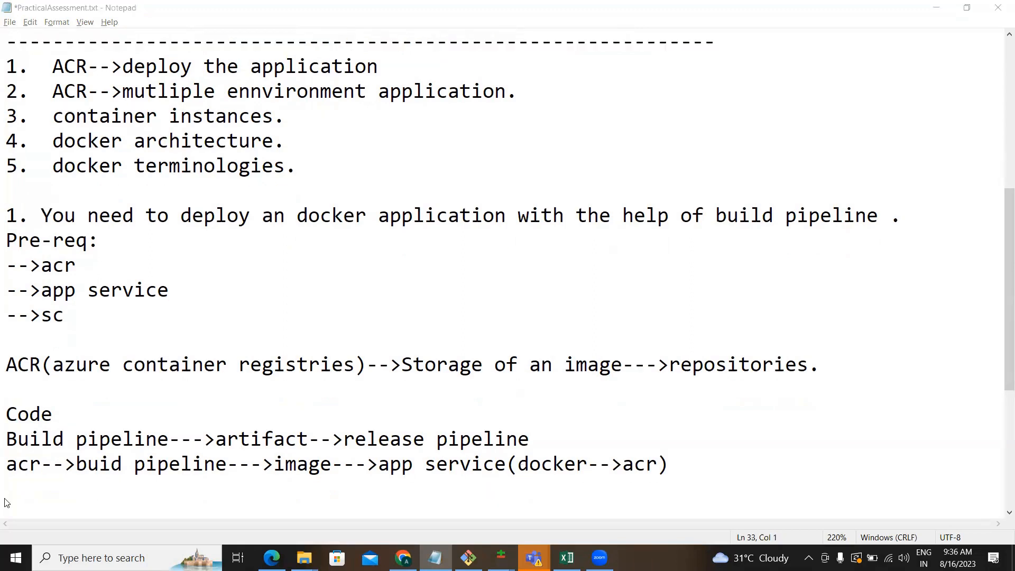
key("alt+Tab")
key("alt+Tab")
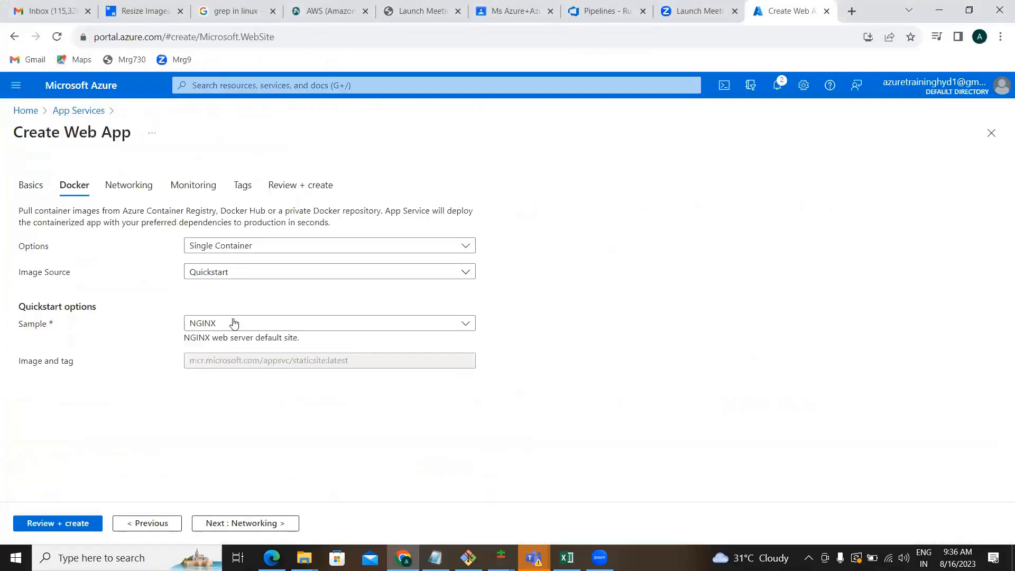
Set the container image source to Azure Container Registry with registry Naveencr19.
left_click(256, 246)
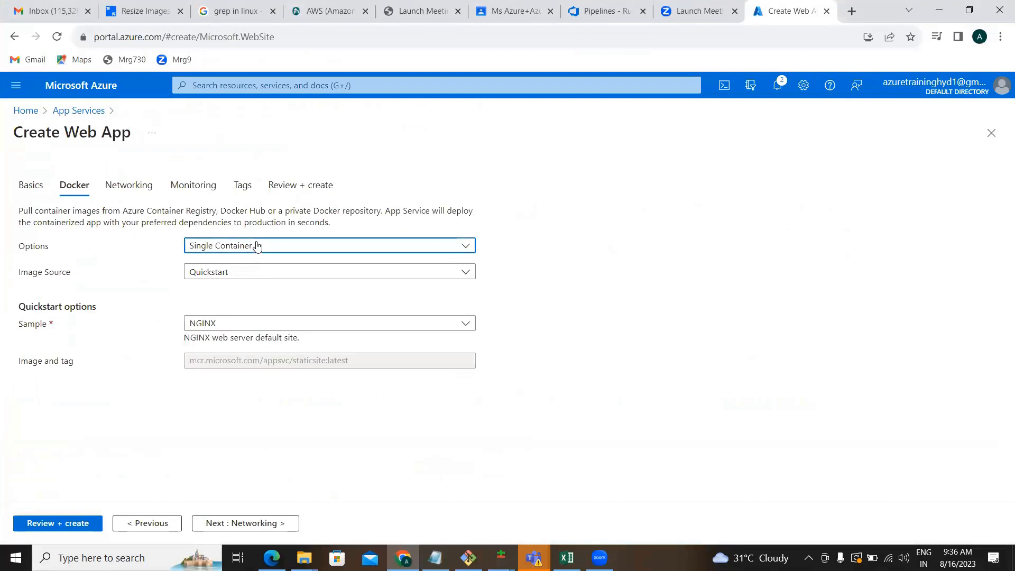
left_click(132, 300)
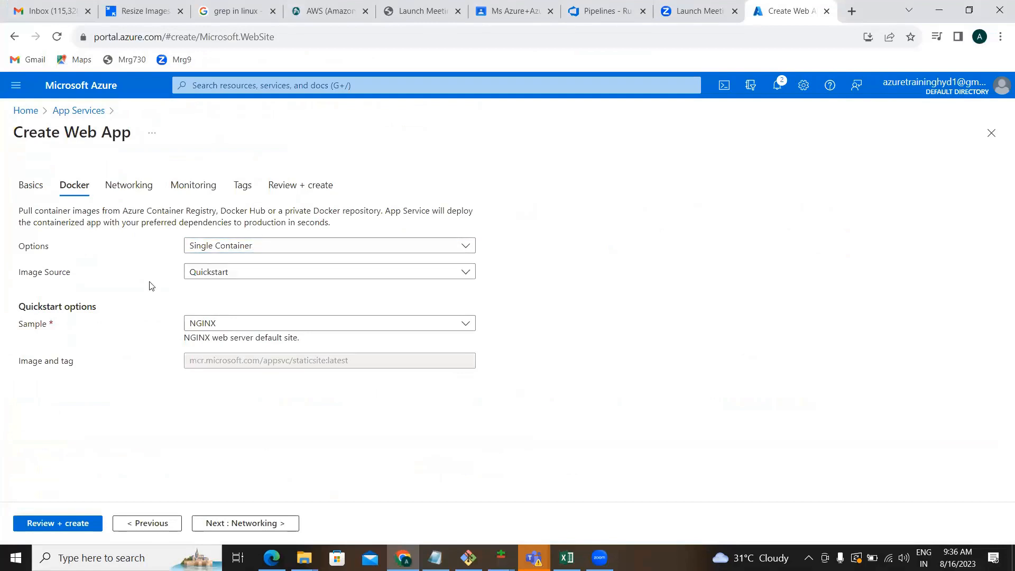
left_click(195, 274)
left_click(209, 311)
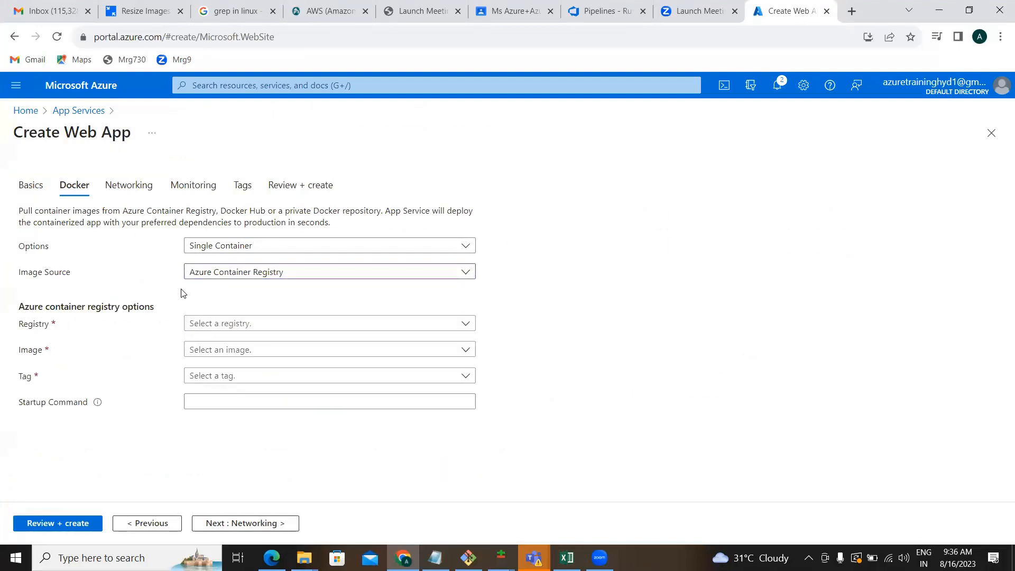
left_click(208, 333)
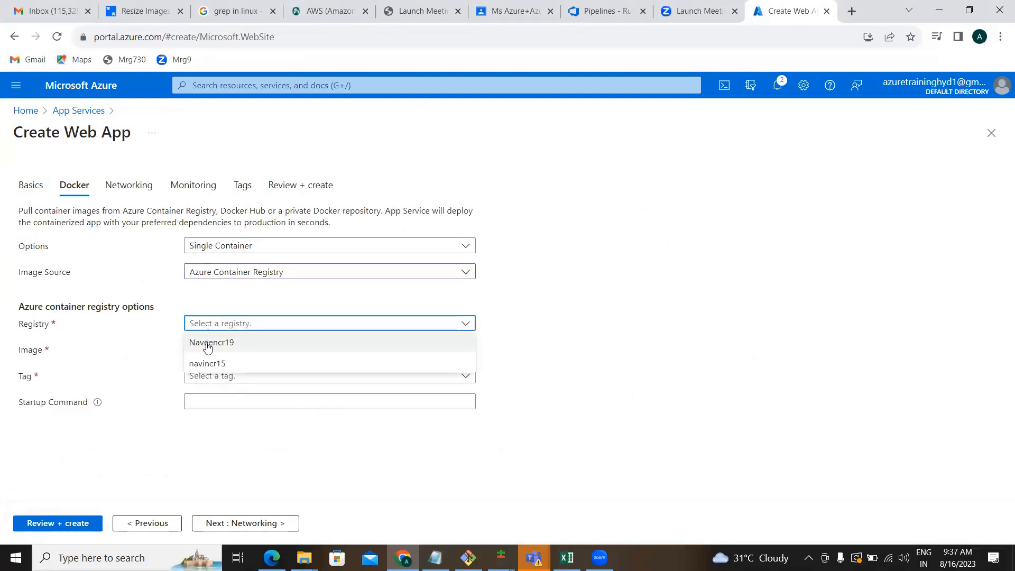
left_click(209, 347)
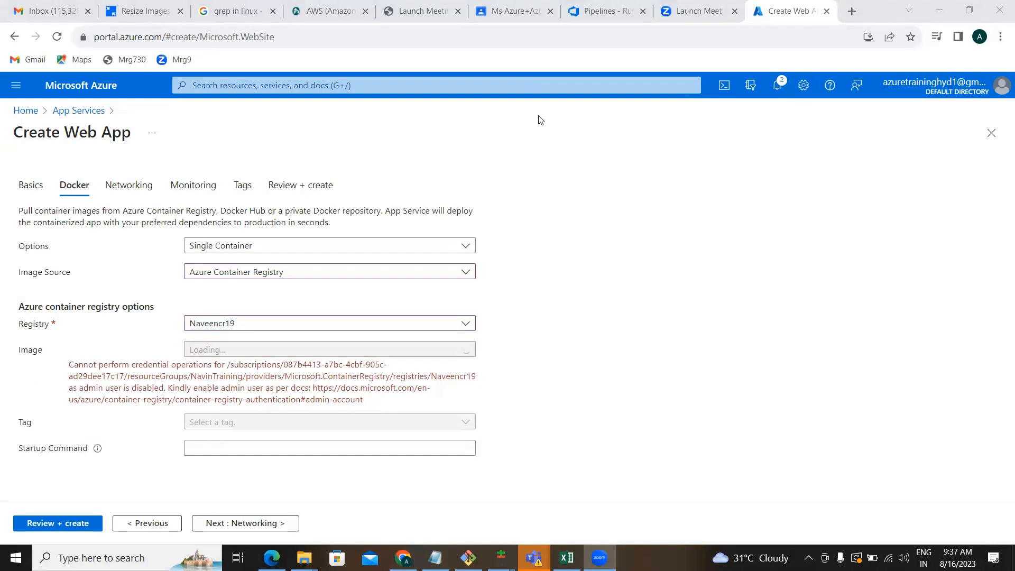
mouse_move(64, 348)
left_mouse_down()
mouse_move(158, 550)
mouse_move(233, 528)
mouse_move(333, 450)
mouse_move(493, 378)
mouse_move(411, 339)
mouse_move(371, 378)
mouse_move(242, 365)
left_mouse_up()
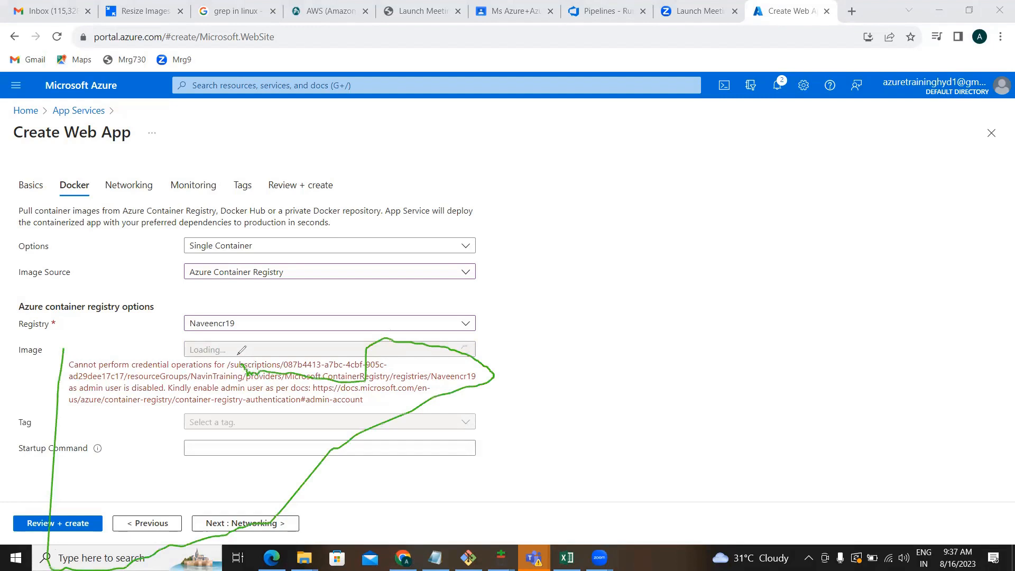
key("e")
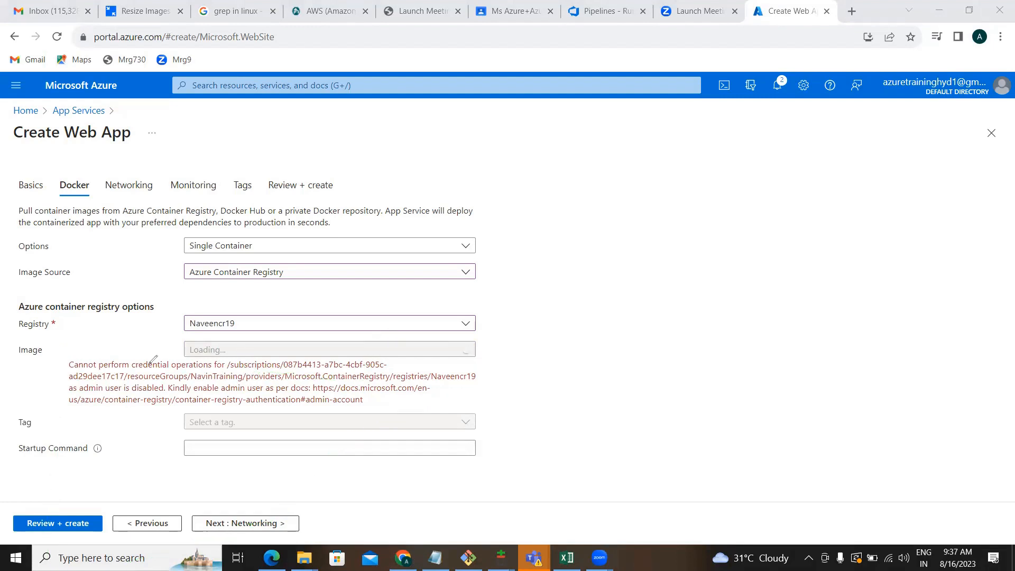
mouse_move(68, 353)
left_mouse_down()
mouse_move(108, 547)
mouse_move(115, 538)
left_mouse_up()
key("e")
left_click_drag(66, 353, 52, 567)
key("ctrl+z")
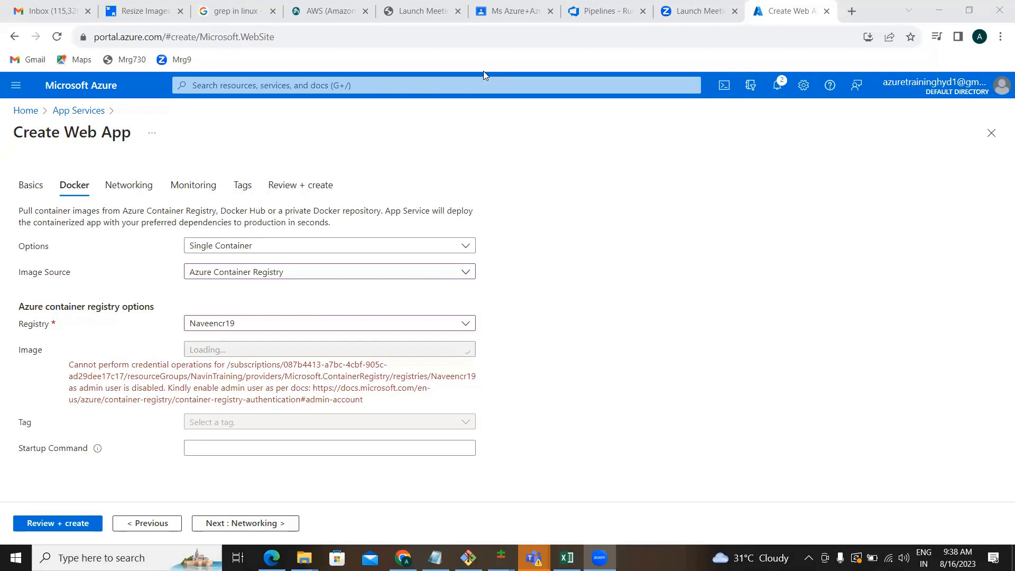
Discard the unfinished web app and open the Container registries list from Home.
left_click(72, 96)
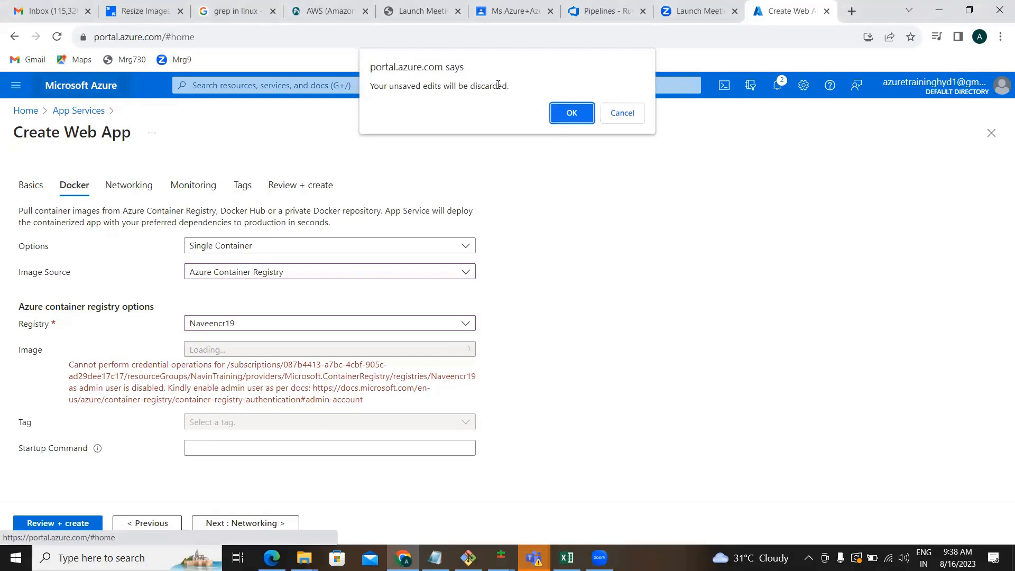
left_click(561, 118)
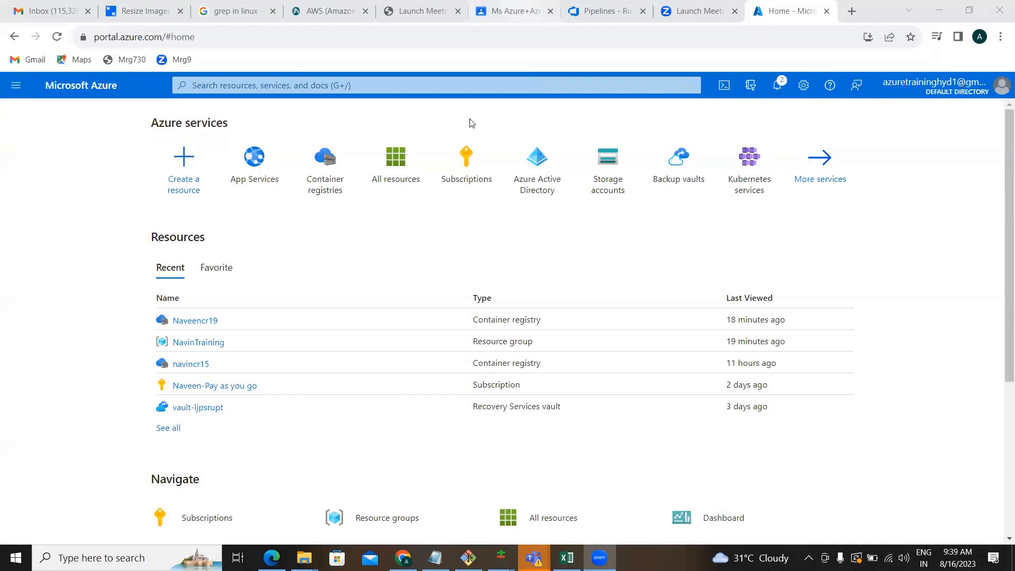
left_click(323, 189)
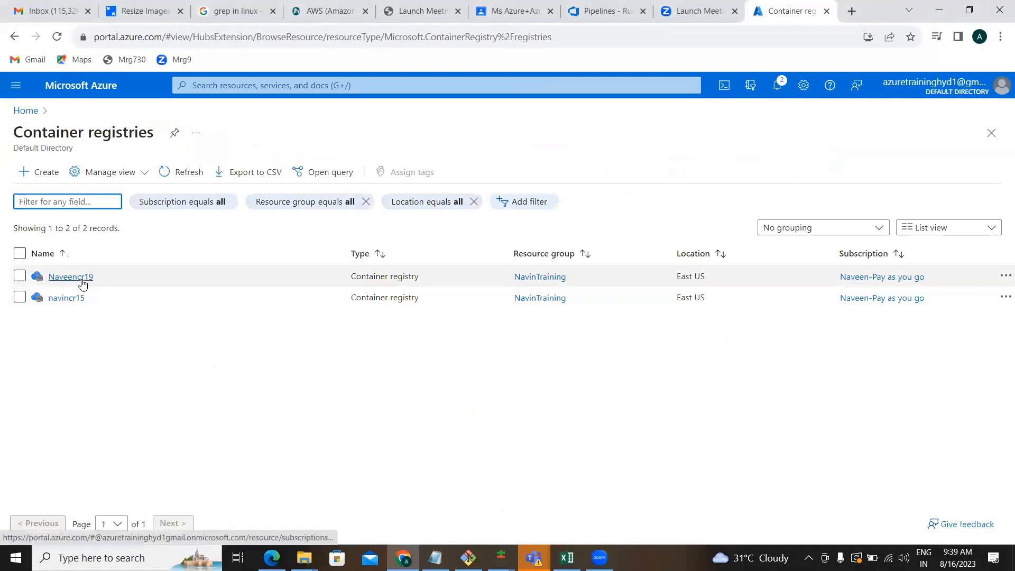
Turn on the admin user in the Naveencr19 registry's Access keys settings.
left_click(81, 278)
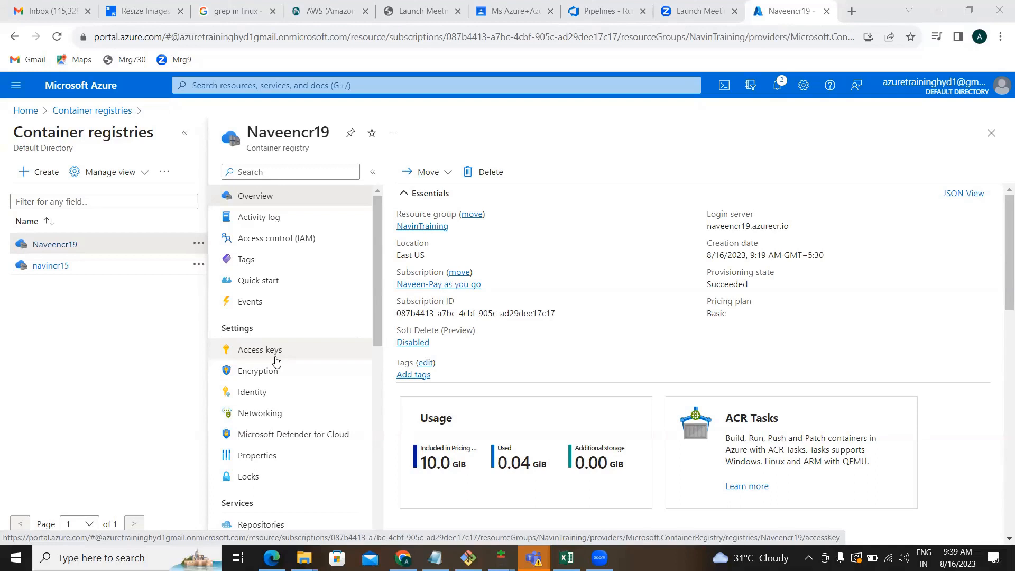
left_click(276, 361)
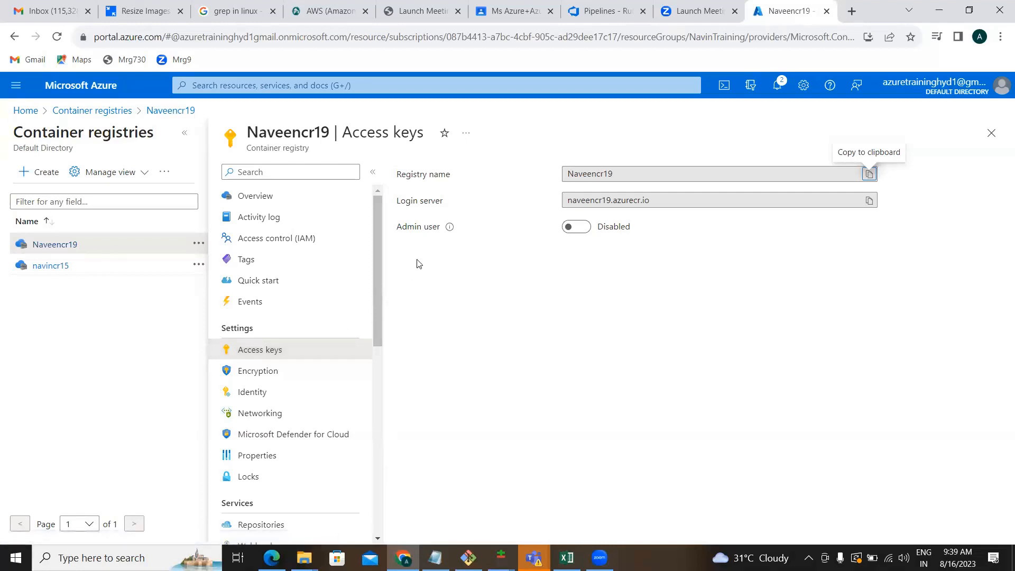
left_click(576, 227)
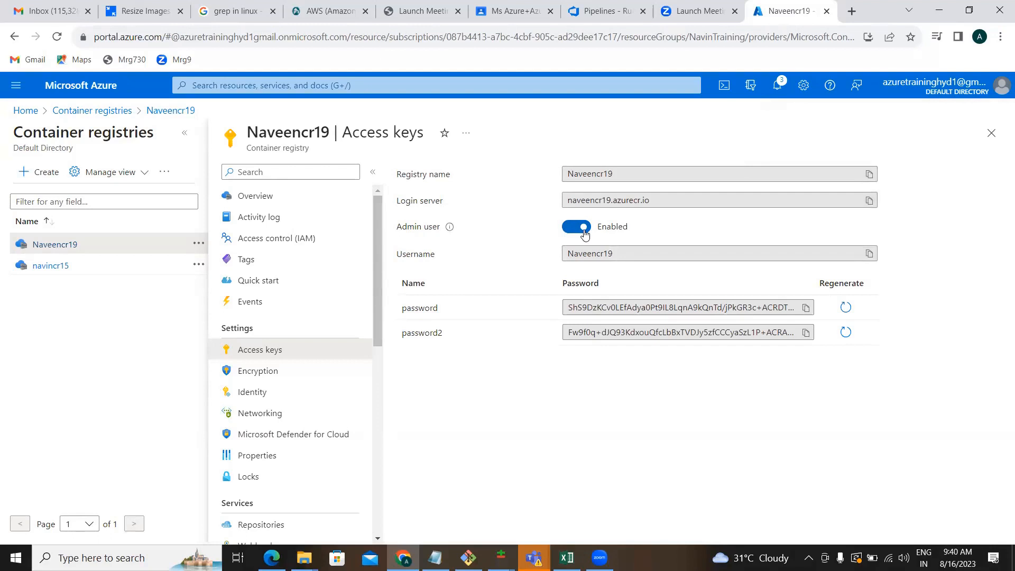
key("alt+Tab")
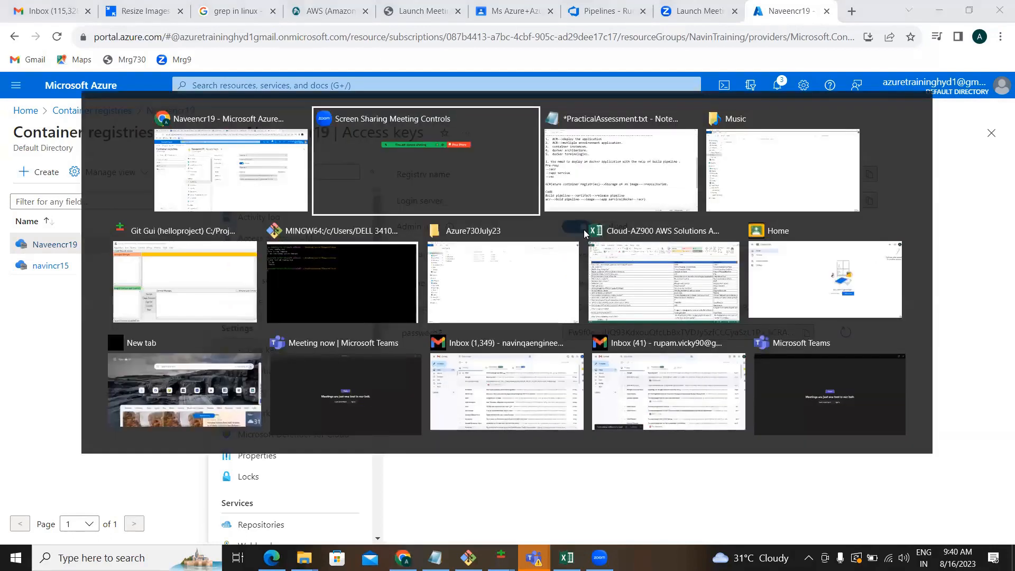
key("alt+shift+Tab")
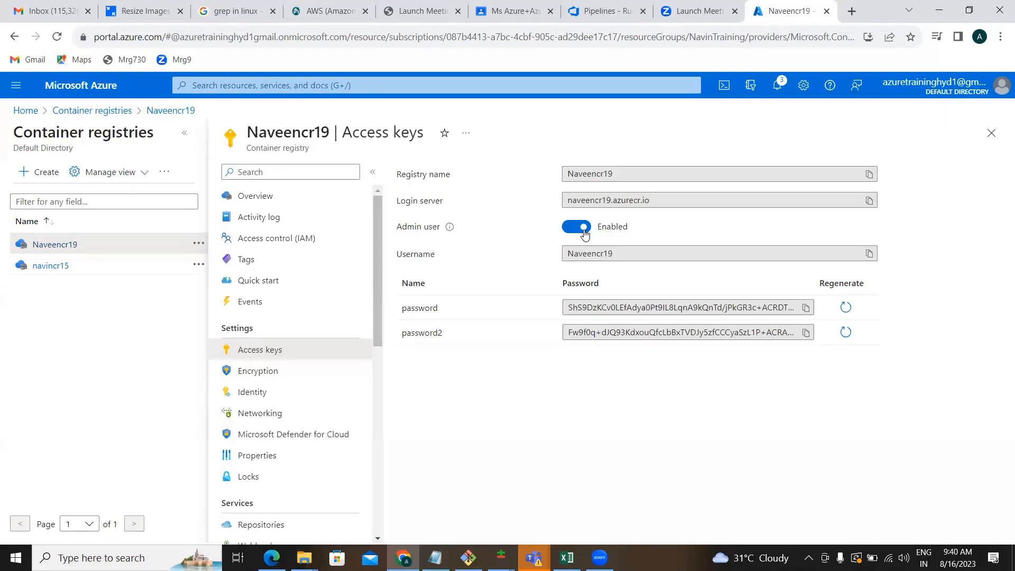
Start a new Web App from App Services with resource group NavinTraining.
left_click(96, 91)
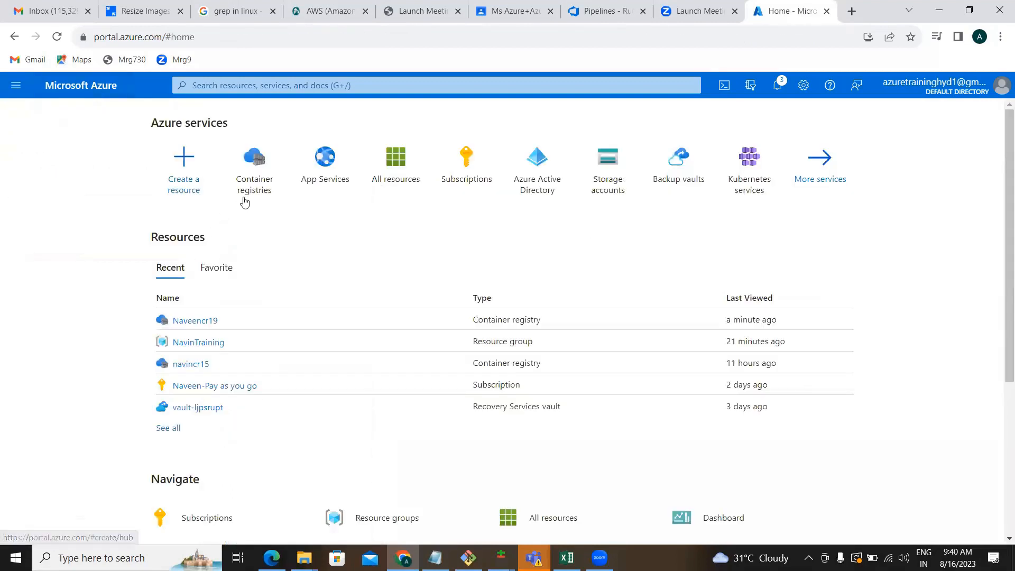
left_click(324, 159)
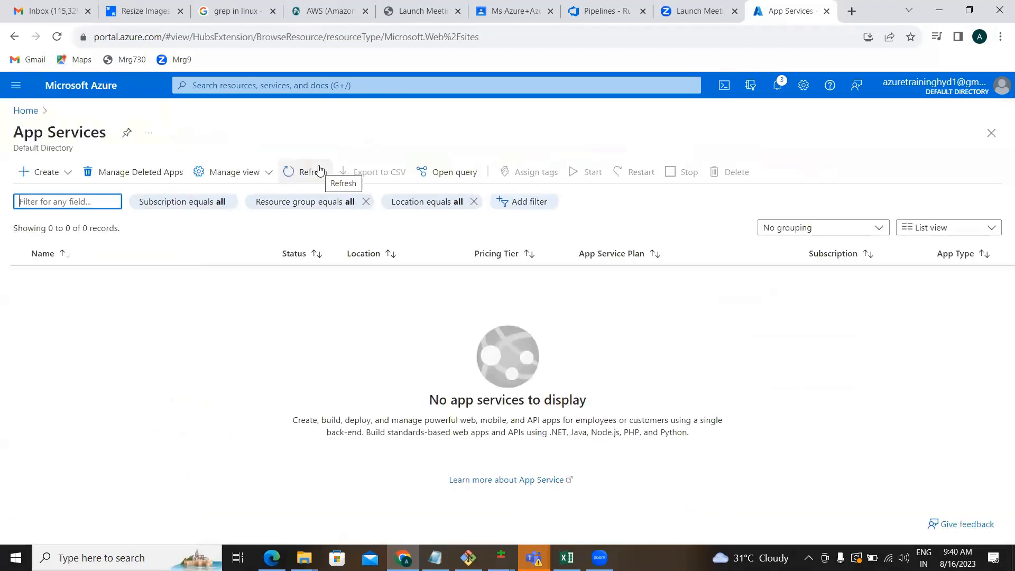
left_click(69, 172)
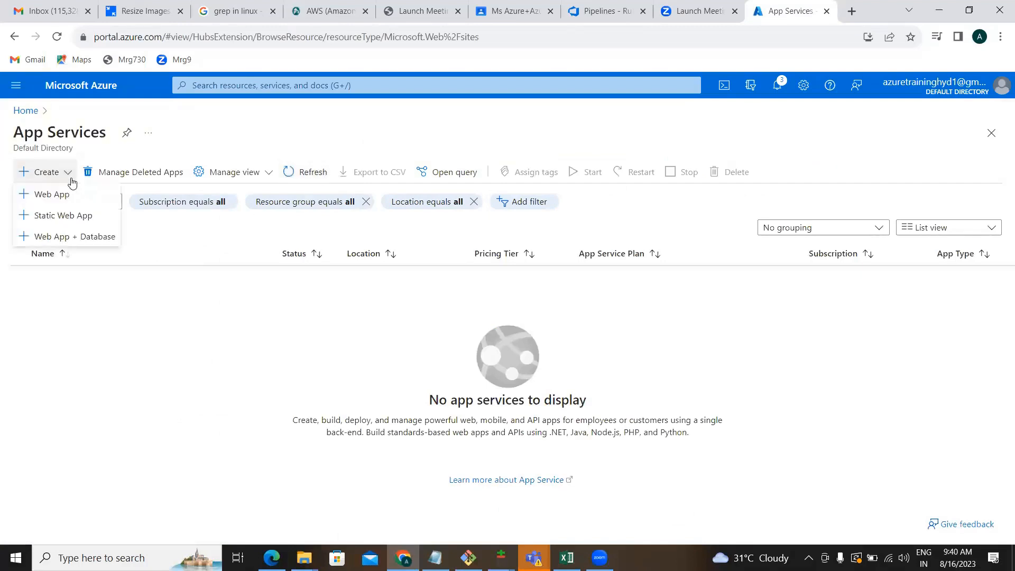
left_click(59, 196)
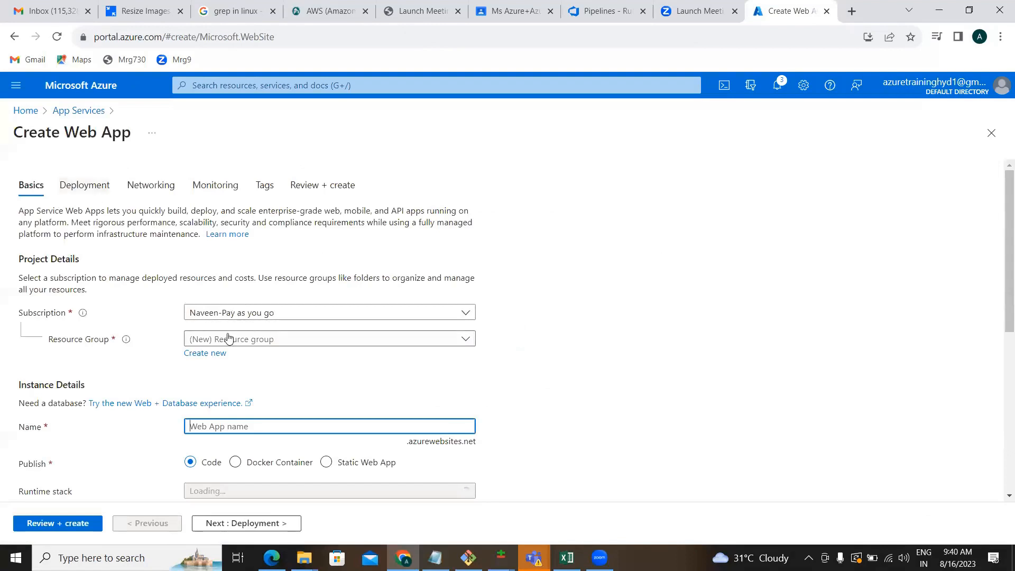
left_click(228, 338)
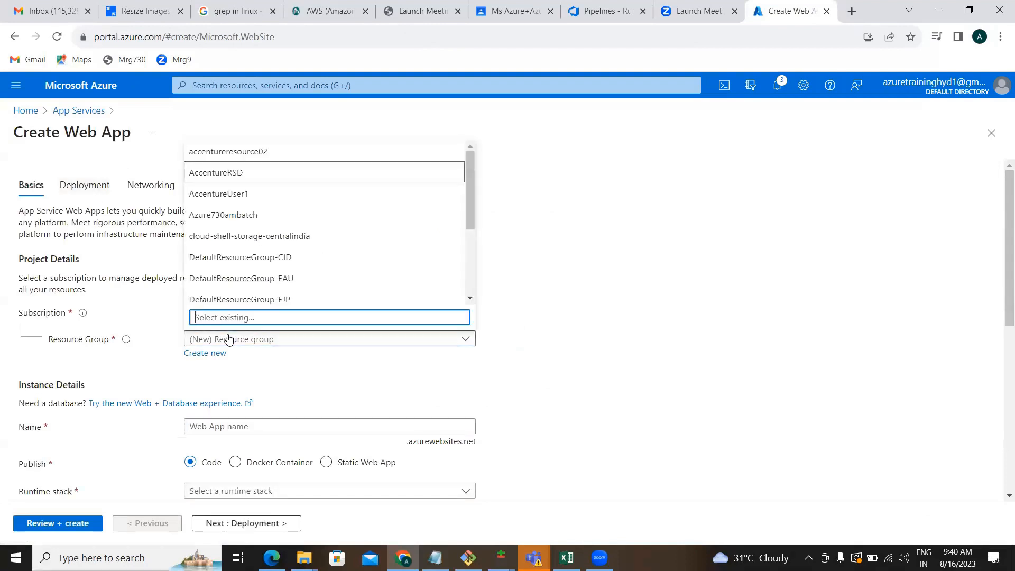
type("m")
key("BackSpace")
type("nav")
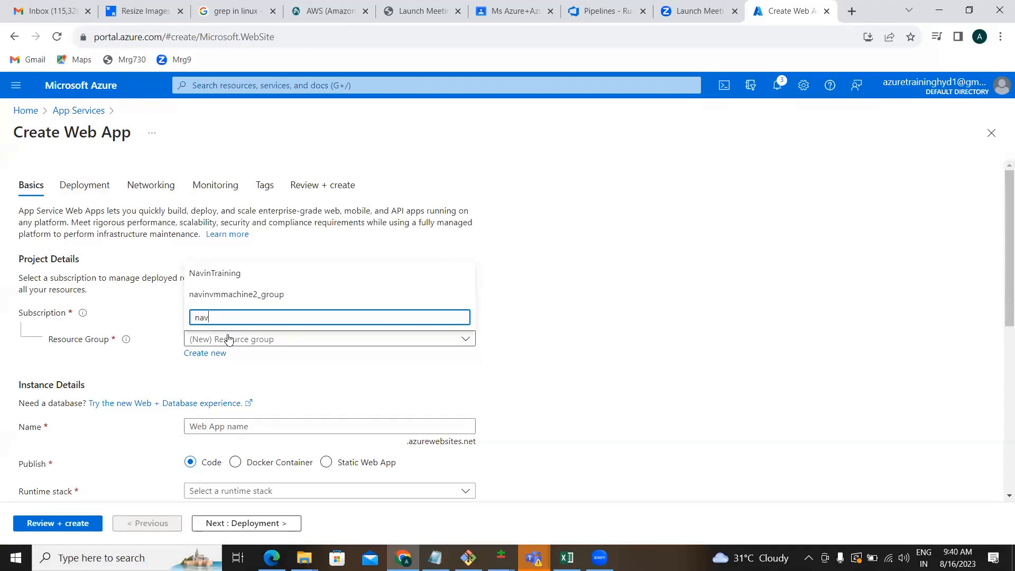
key("Down")
key("Return")
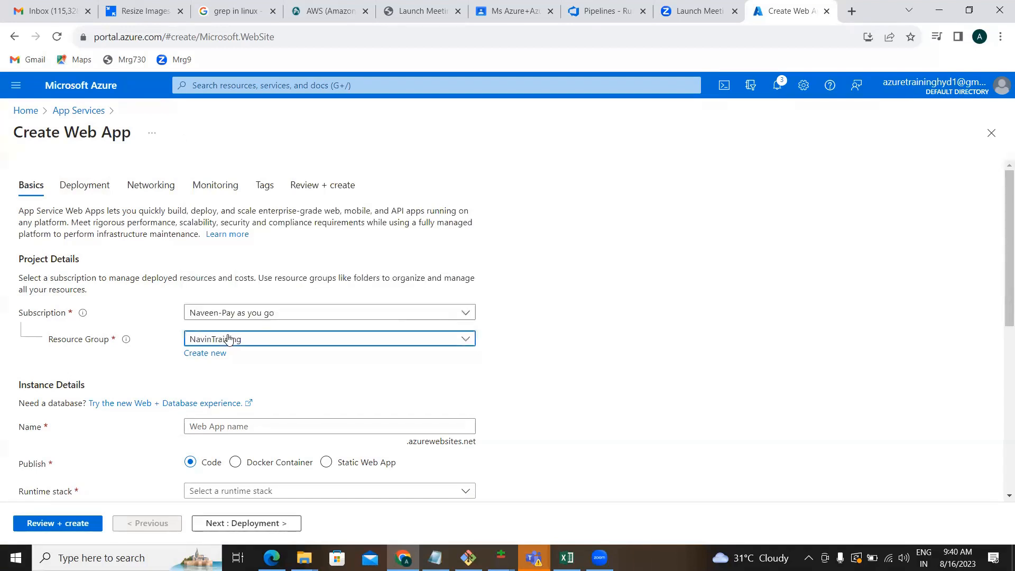
Name the web app dockerappservice19 and publish it as a Docker Container.
scroll(206, 381, "down", 2)
left_click(213, 324)
type("dockerappservice19")
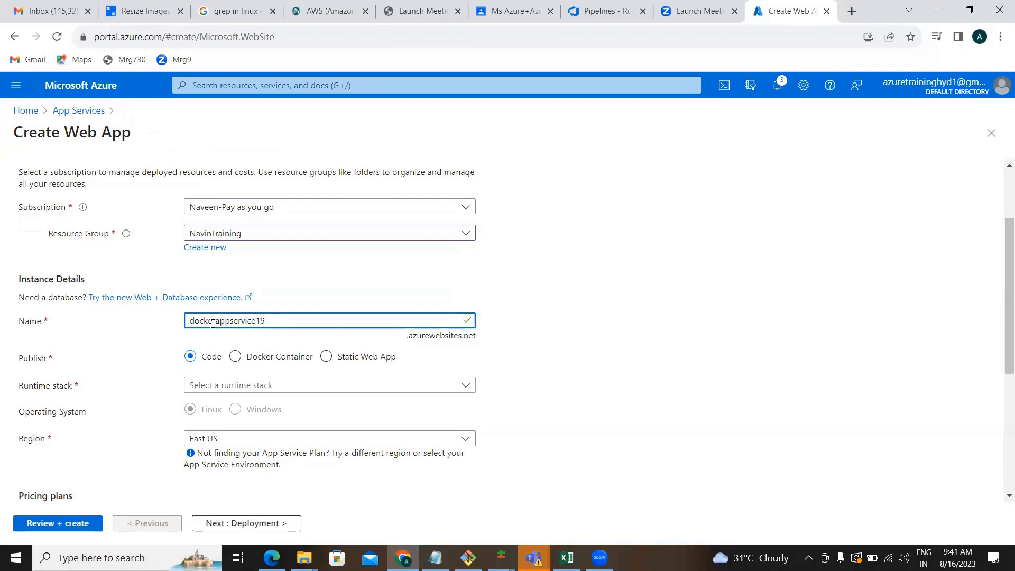
left_click(235, 358)
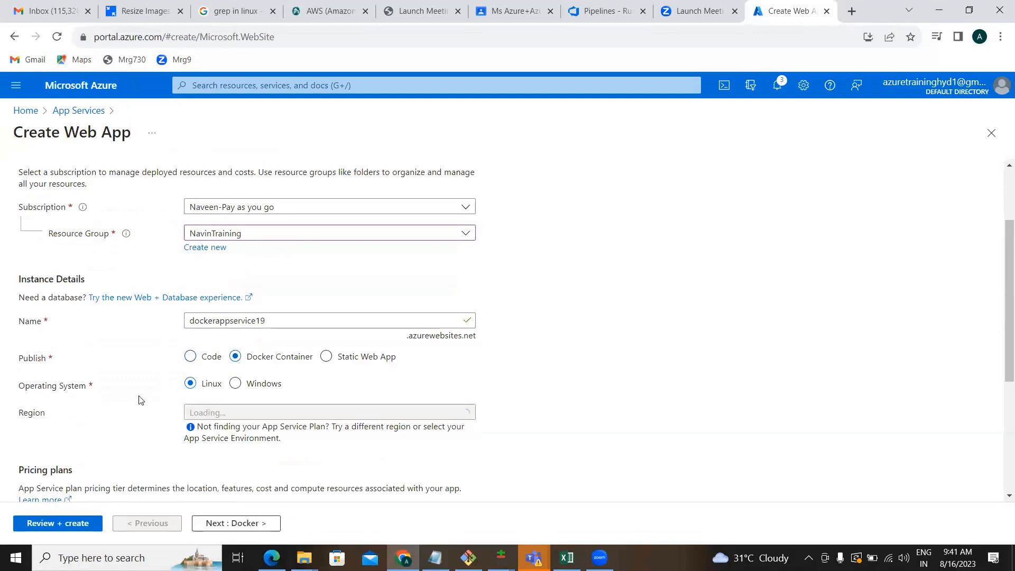
scroll(140, 401, "down", 4)
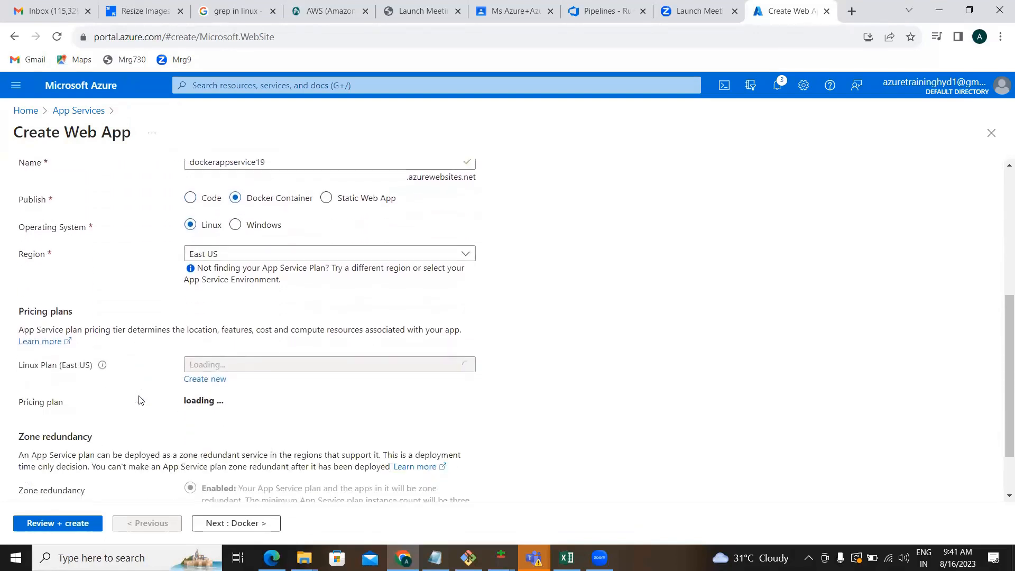
scroll(141, 396, "down", 1)
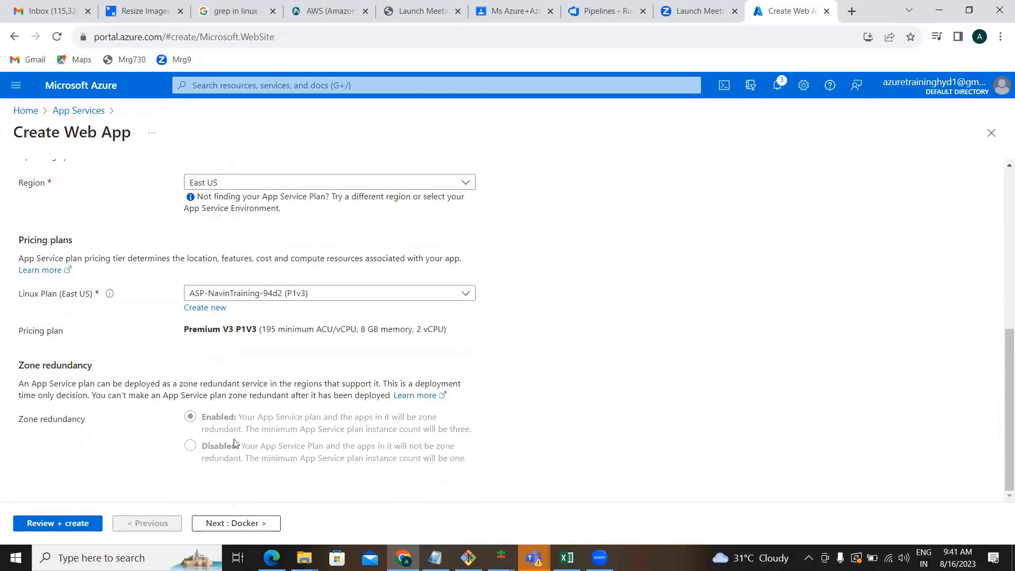
On the Docker tab, source the image from Azure Container Registry Naveencr19 (naveen-dockerrepo, tag 49).
left_click(219, 525)
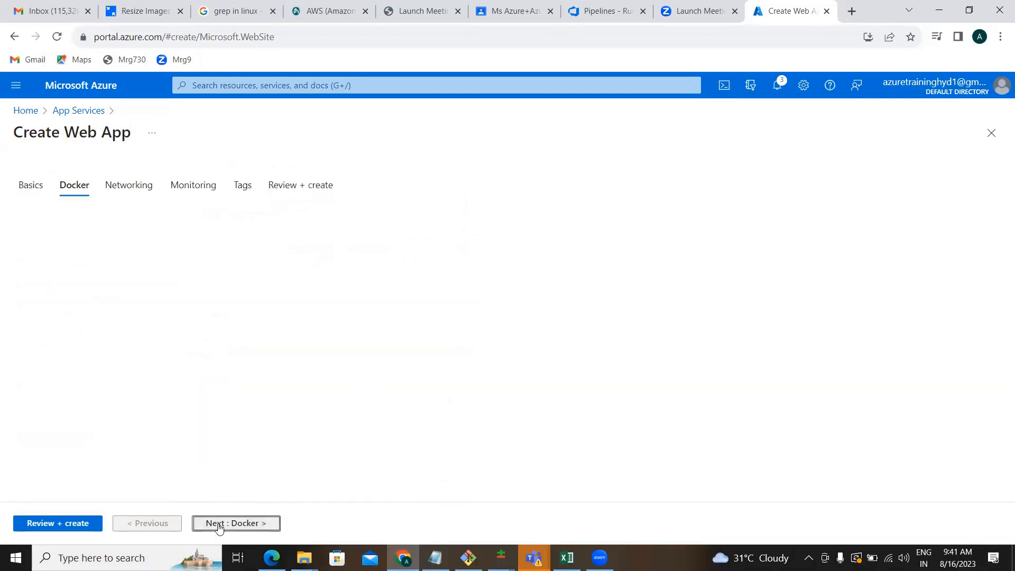
left_click(272, 275)
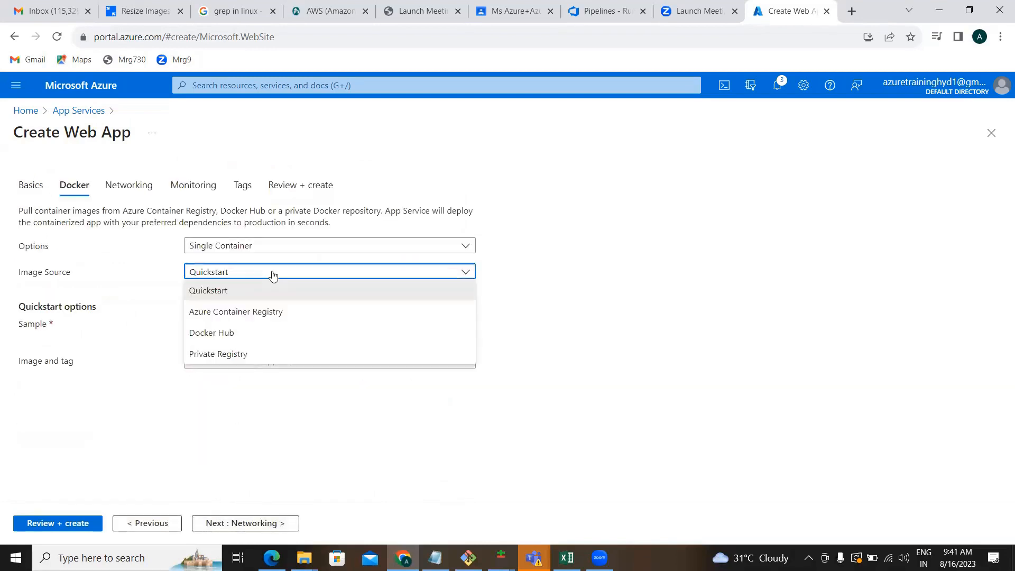
left_click(252, 311)
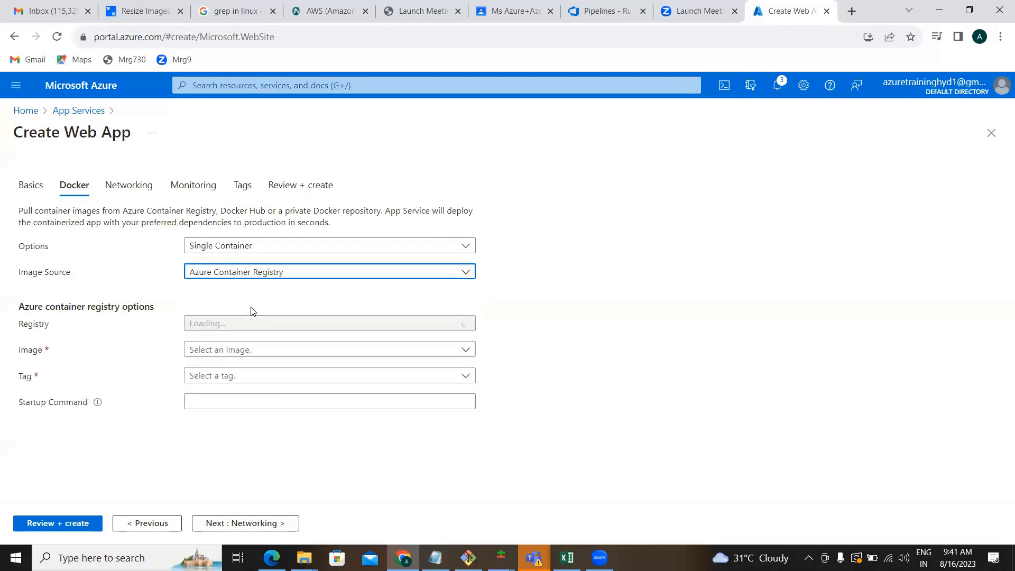
left_click(233, 324)
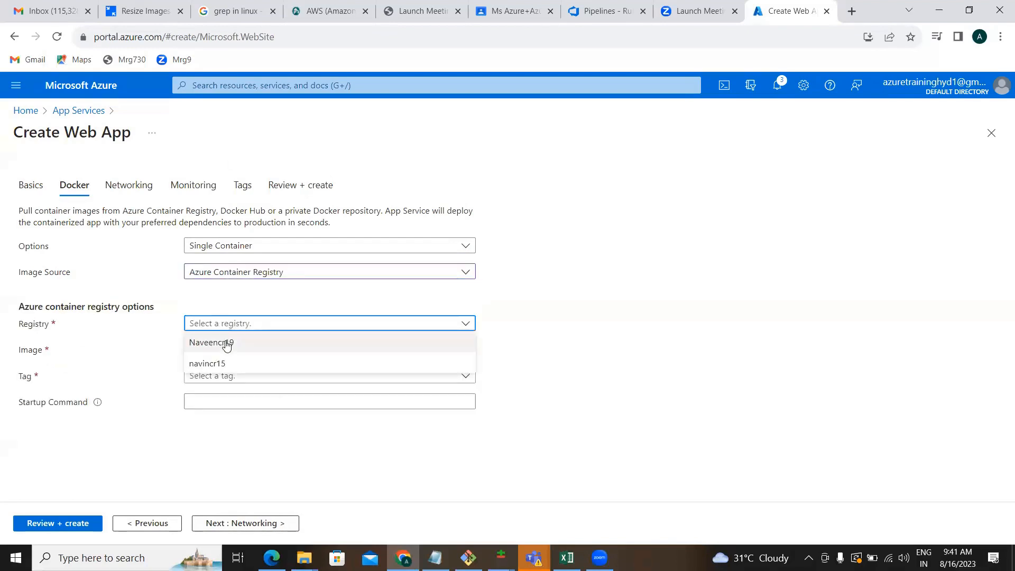
left_click(227, 343)
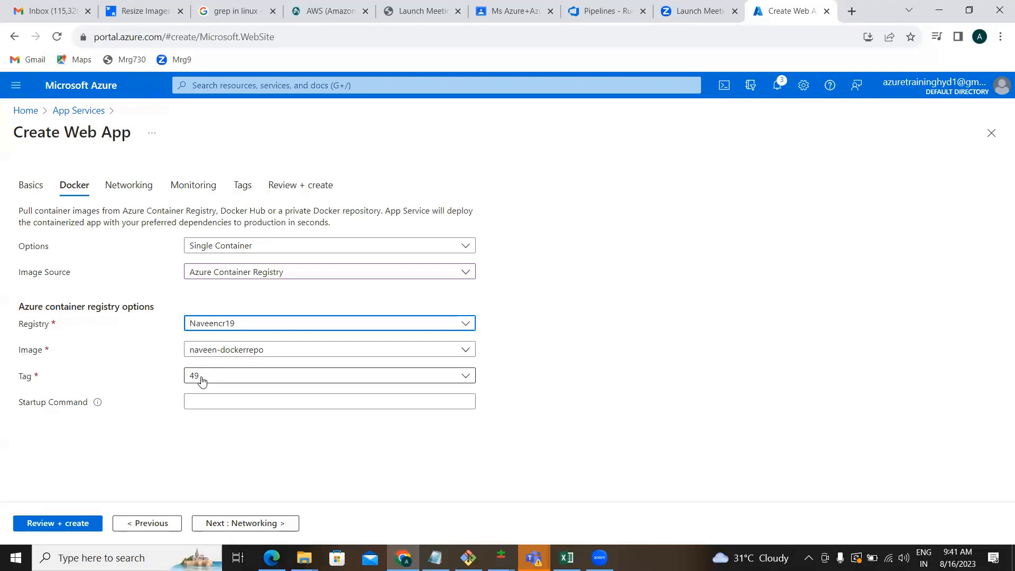
Skip past the networking, monitoring and tags settings to the review summary and create the web app.
left_click(222, 525)
left_click(222, 525)
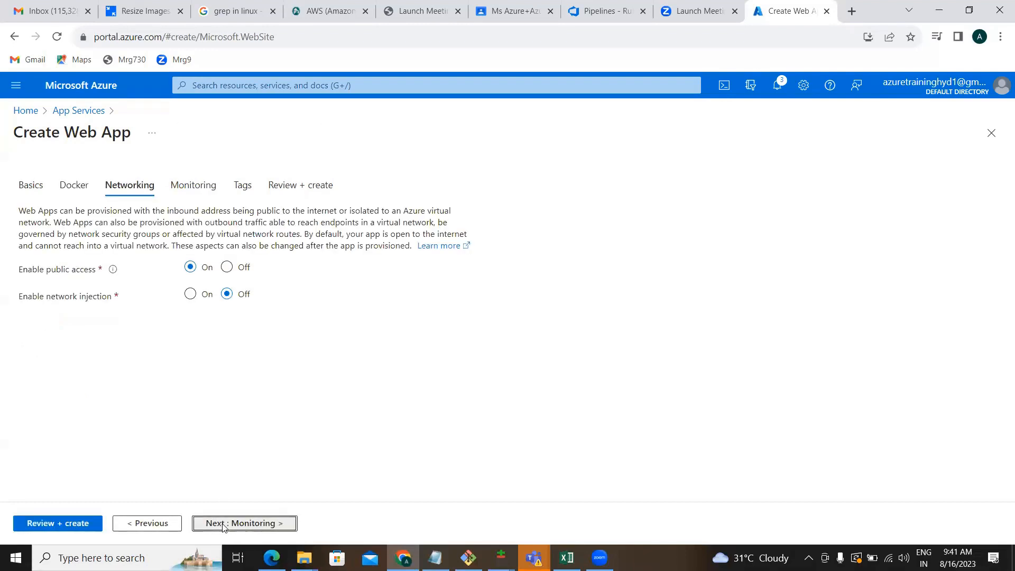
left_click(223, 525)
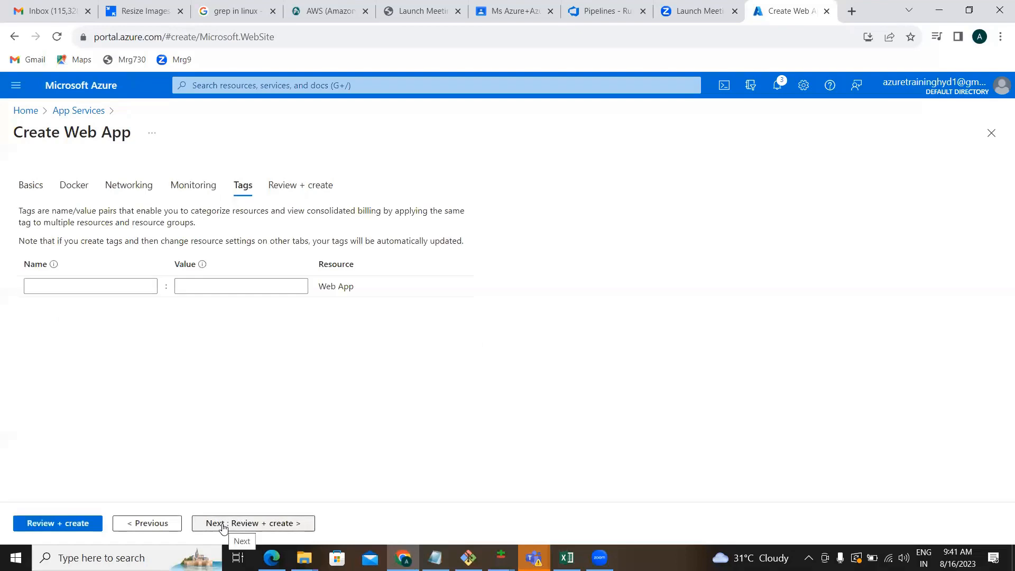
left_click(223, 525)
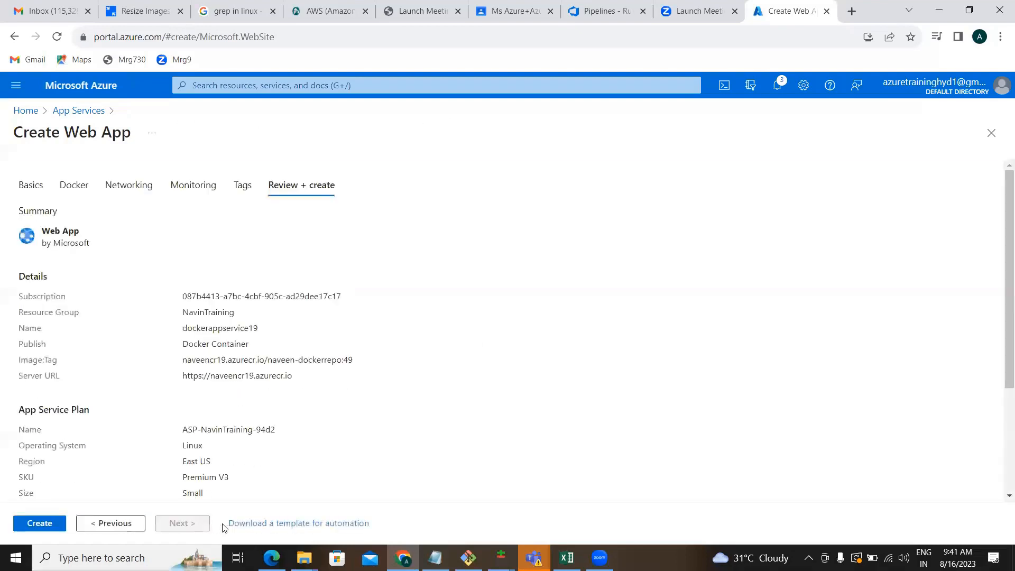
left_click(48, 518)
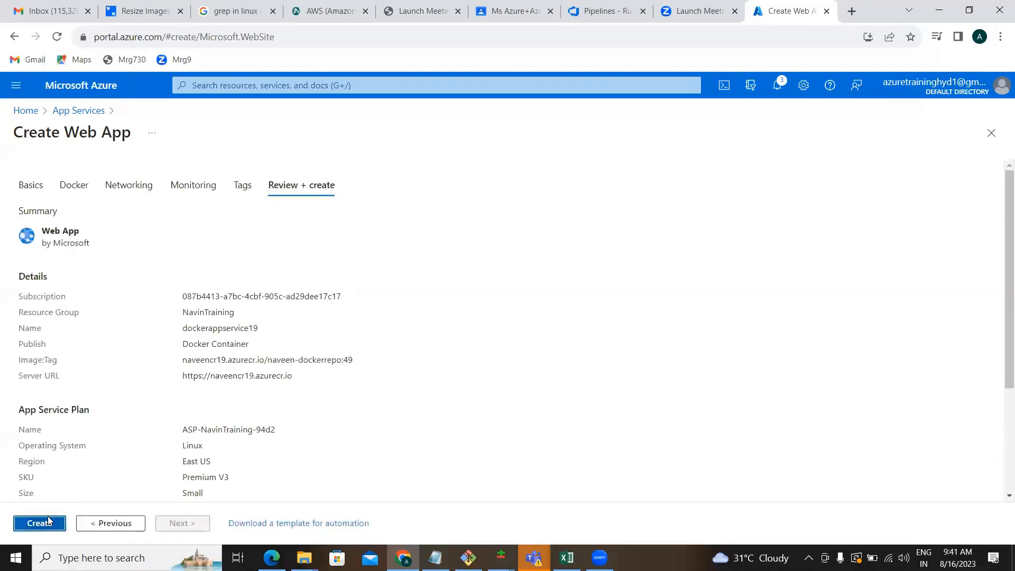
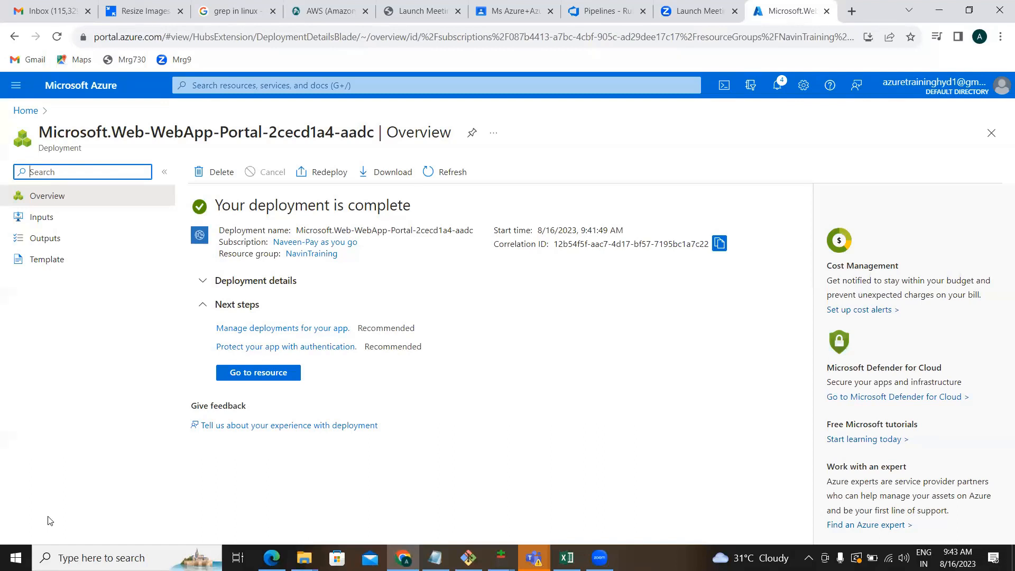
Browse the dockerappservice19 live site to confirm its Flask v-2.0.11 message, then return to Pipelines.
left_click(231, 373)
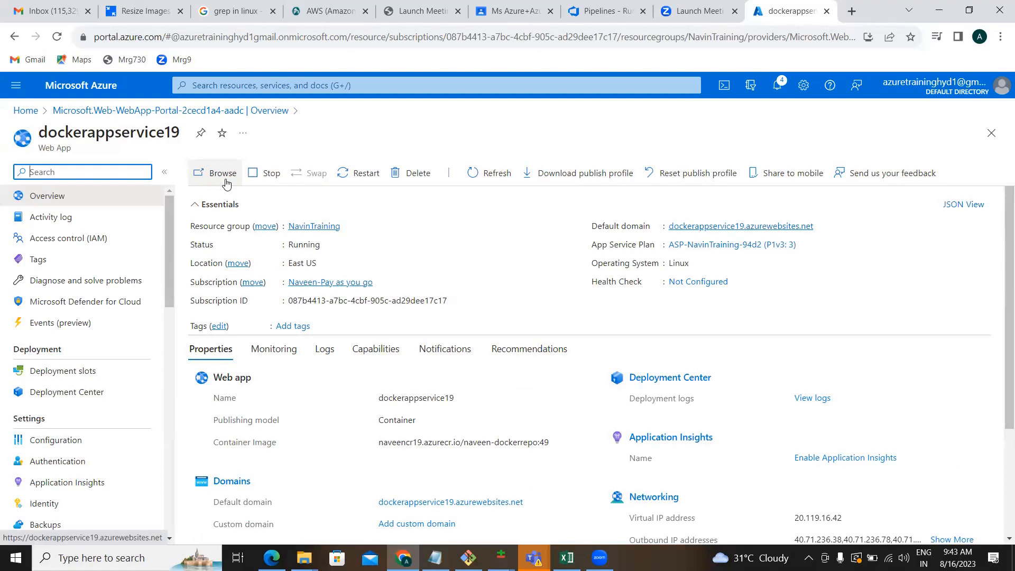
left_click(223, 174)
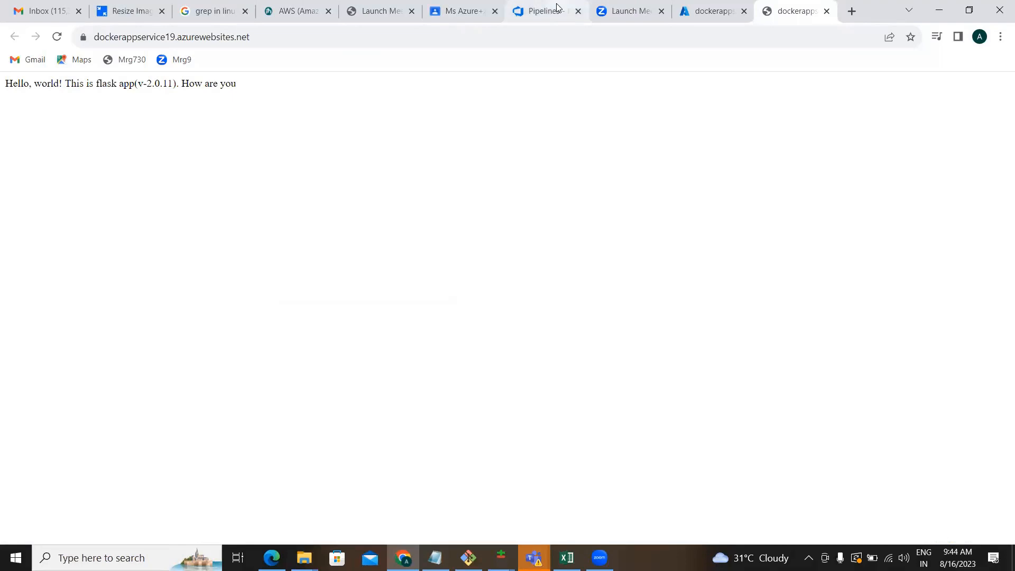
left_click(538, 13)
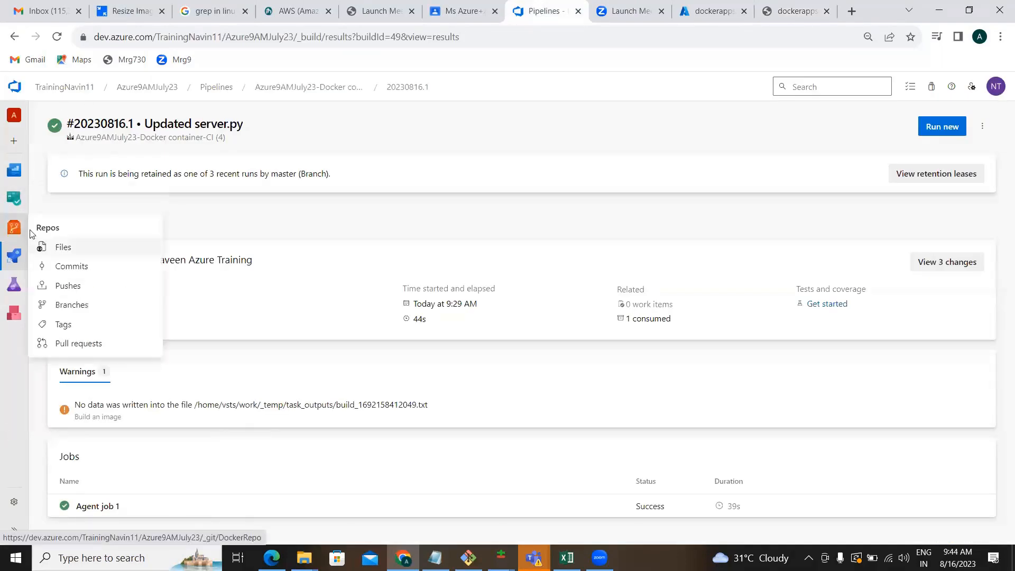
Open DockerRepo's server.py from Repos > Files to view its v-2.0.11 MESSAGE string.
left_click(7, 233)
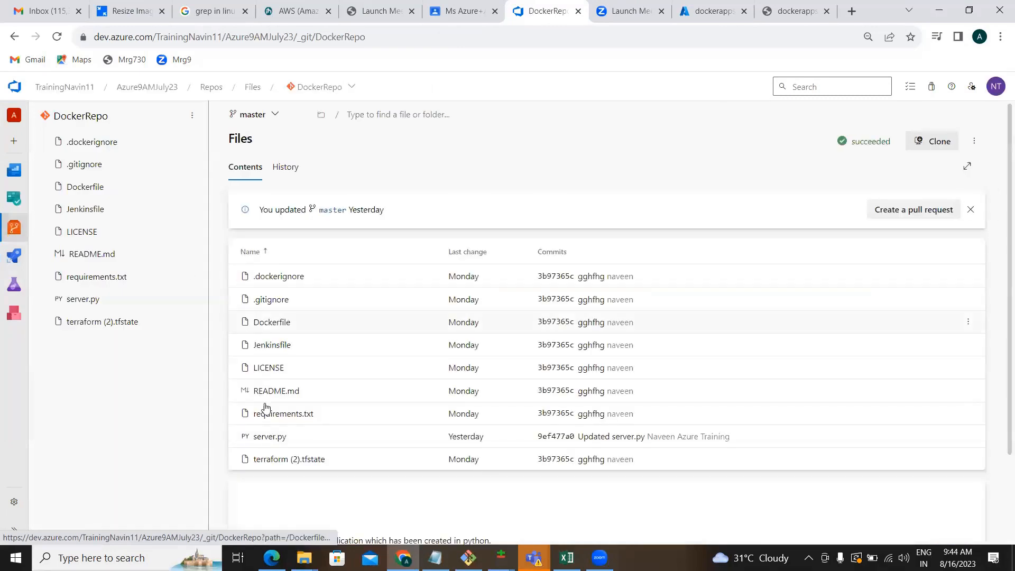
left_click(271, 438)
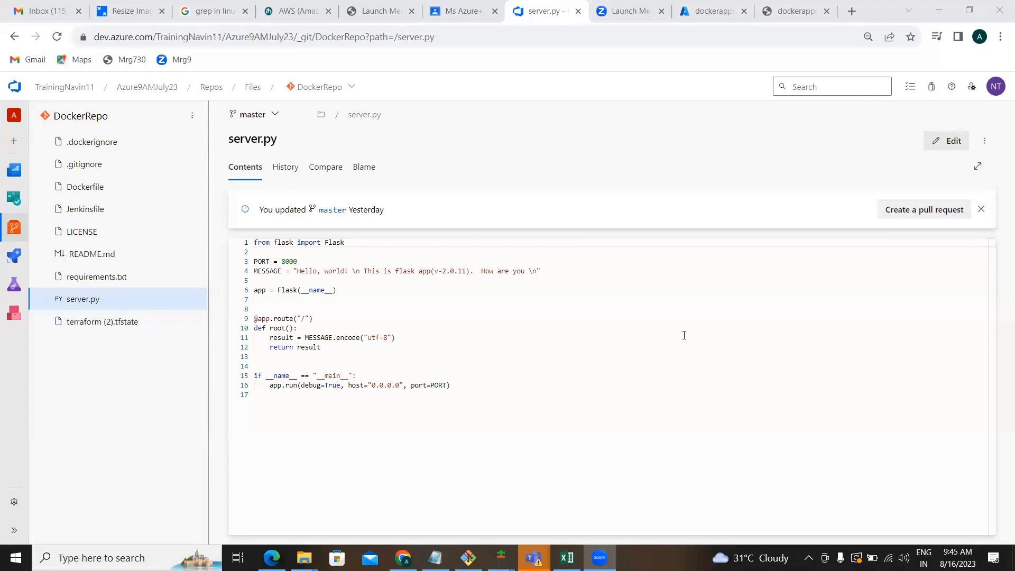
Replace the line 4 MESSAGE text in server.py with 'This is Azure Devops Training'.
left_click(342, 325)
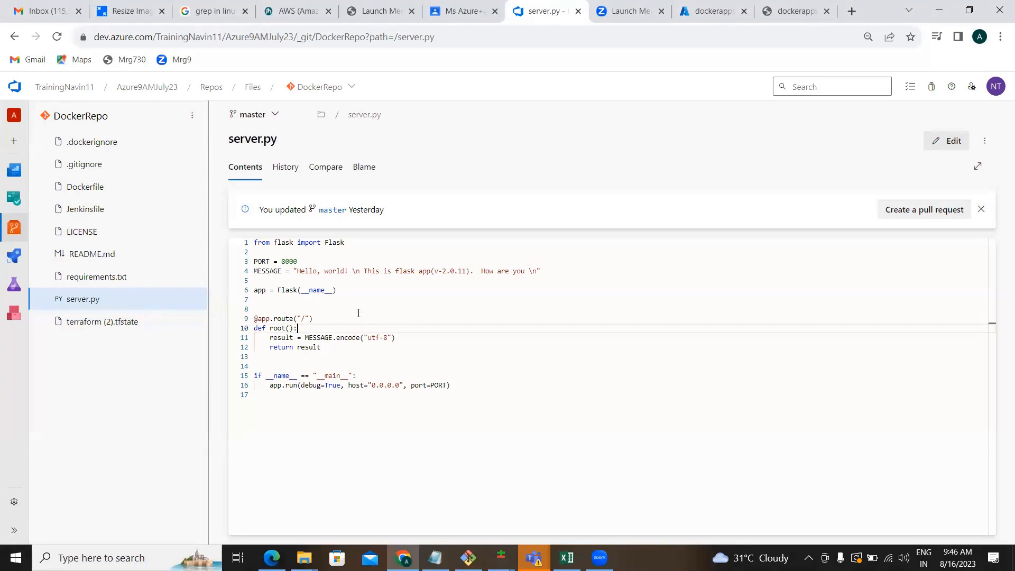
left_click(373, 270)
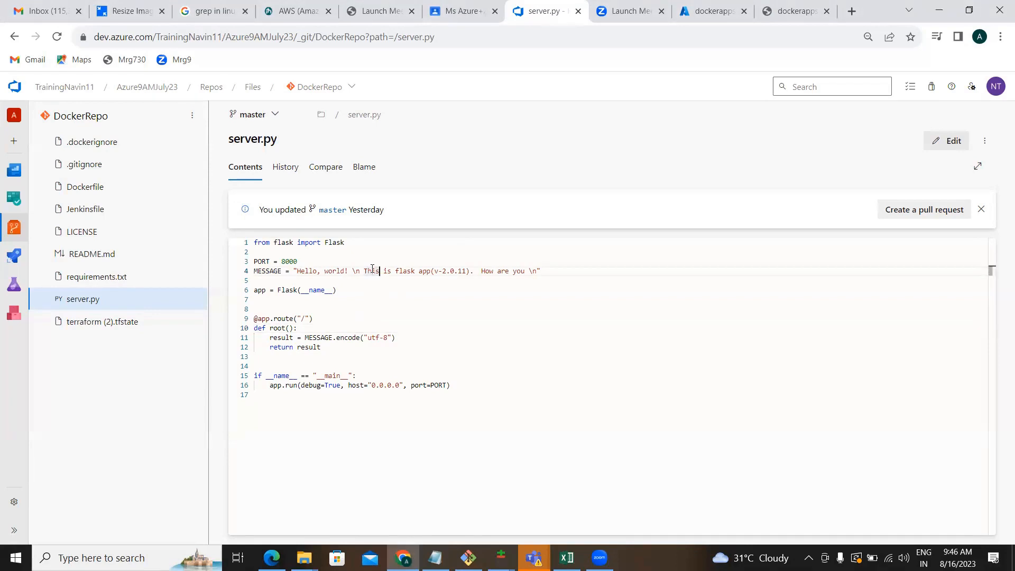
left_click(952, 150)
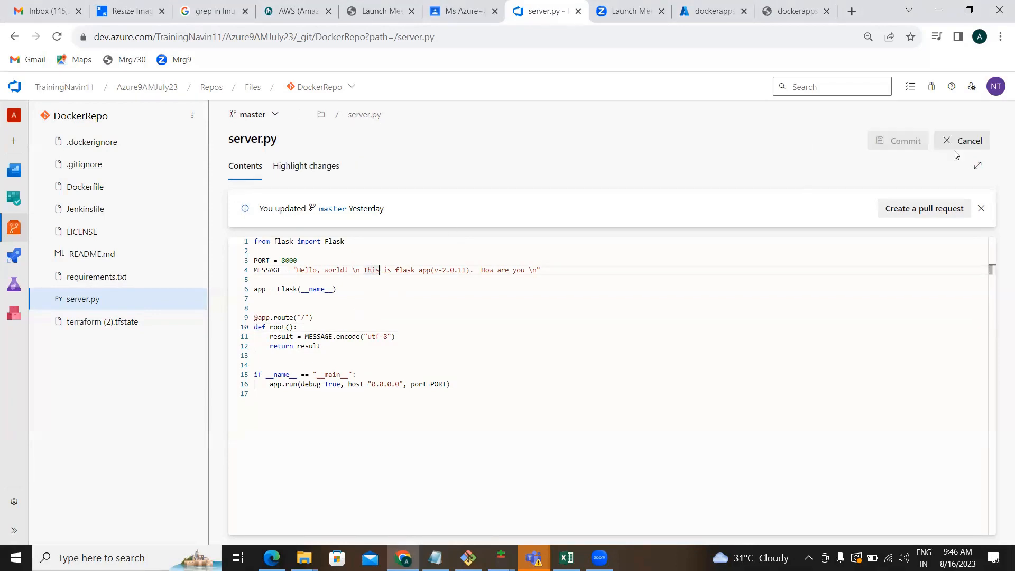
left_click(525, 270)
key("BackSpace")
key("BackSpace")
key("BackSpace")
key("BackSpace")
key("BackSpace")
key("BackSpace")
key("BackSpace")
key("BackSpace")
key("BackSpace")
key("BackSpace")
key("BackSpace")
key("BackSpace")
key("BackSpace")
key("BackSpace")
key("BackSpace")
key("BackSpace")
key("BackSpace")
key("BackSpace")
key("BackSpace")
key("BackSpace")
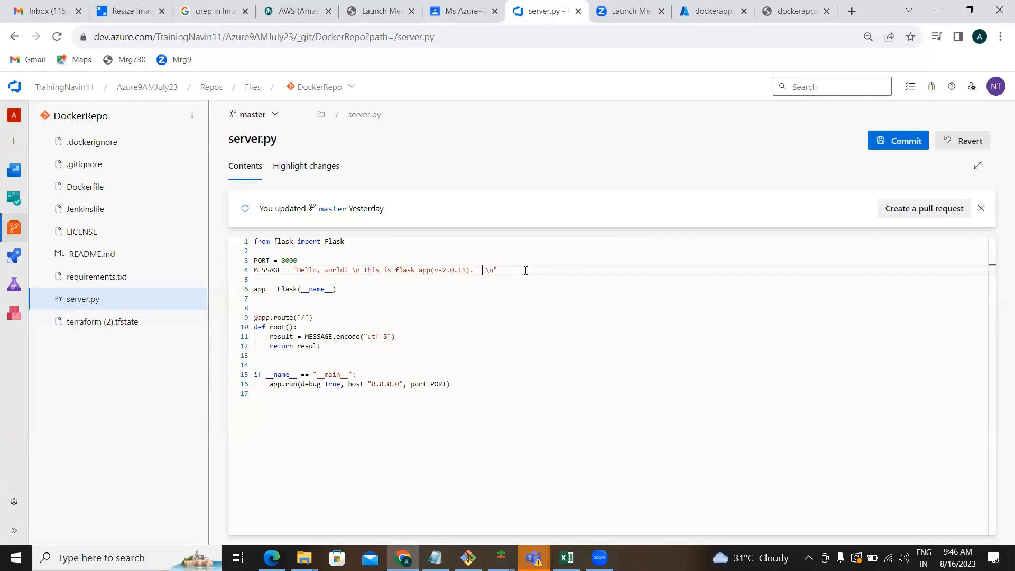
key("BackSpace")
key("BackSpace")
key("BackSpace")
key("BackSpace")
key("BackSpace")
key("BackSpace")
key("BackSpace")
key("BackSpace")
key("BackSpace")
key("BackSpace")
key("BackSpace")
key("BackSpace")
key("BackSpace")
key("BackSpace")
key("BackSpace")
key("BackSpace")
key("BackSpace")
key("BackSpace")
key("BackSpace")
key("BackSpace")
key("BackSpace")
key("BackSpace")
key("BackSpace")
key("BackSpace")
key("BackSpace")
key("BackSpace")
key("BackSpace")
key("BackSpace")
key("BackSpace")
key("BackSpace")
key("BackSpace")
key("BackSpace")
type("This i")
type("s Azure ")
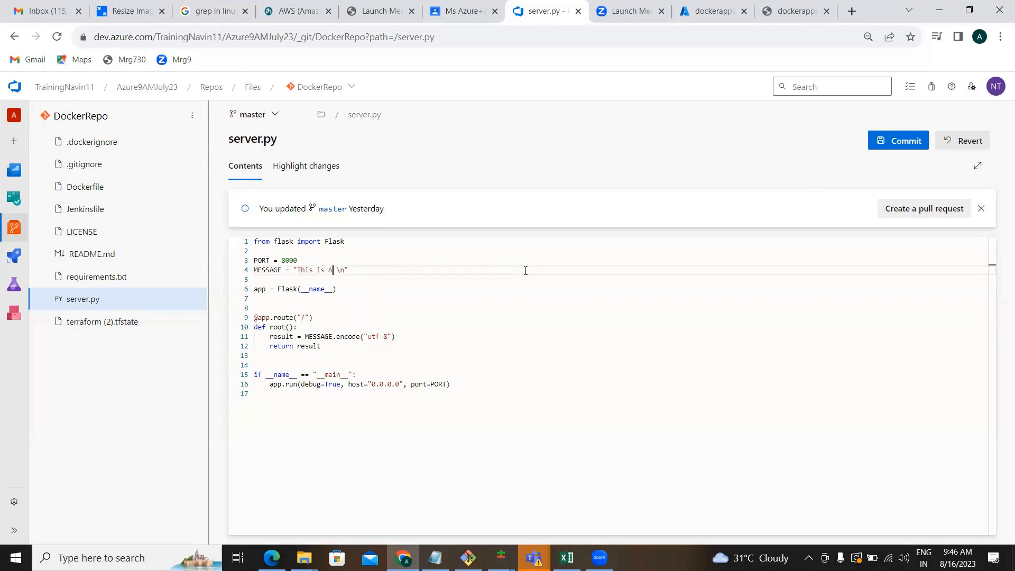
type("Devops D")
key("BackSpace")
type("Traii")
key("BackSpace")
type("ning")
Commit server.py to master as 'Updated server.py', then switch back to dockerappservice19's overview.
left_click(890, 152)
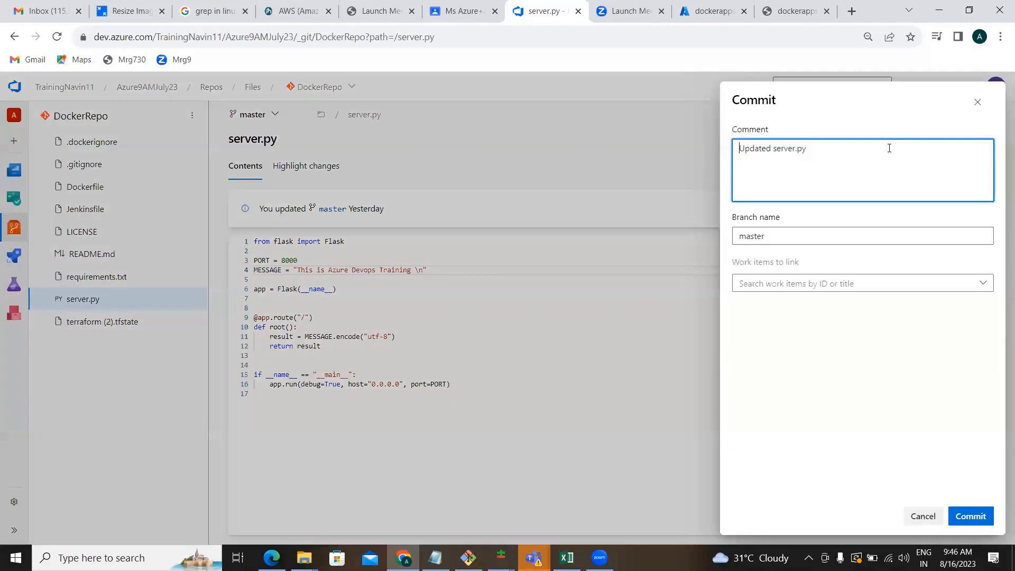
left_click(969, 521)
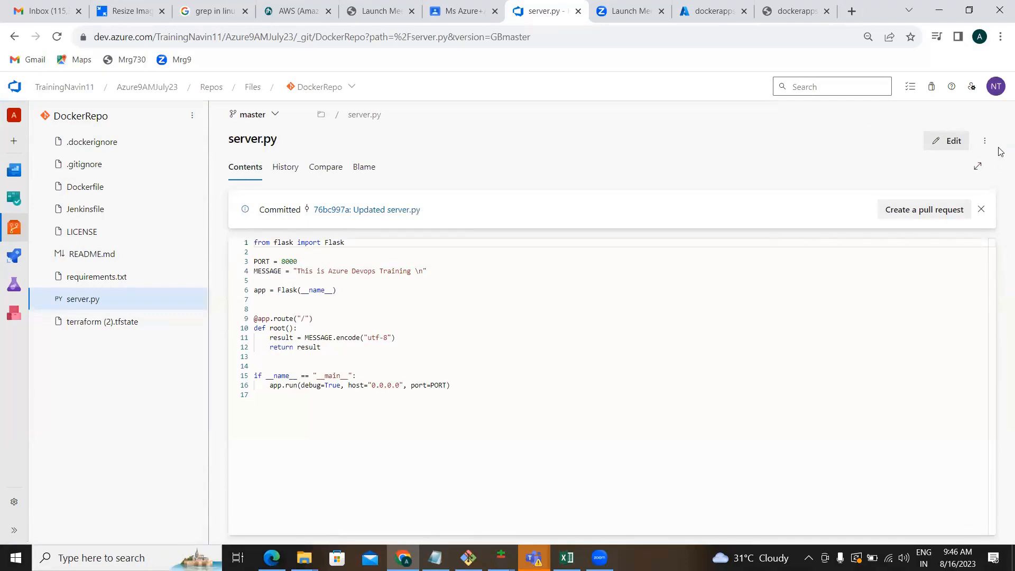
left_click(695, 13)
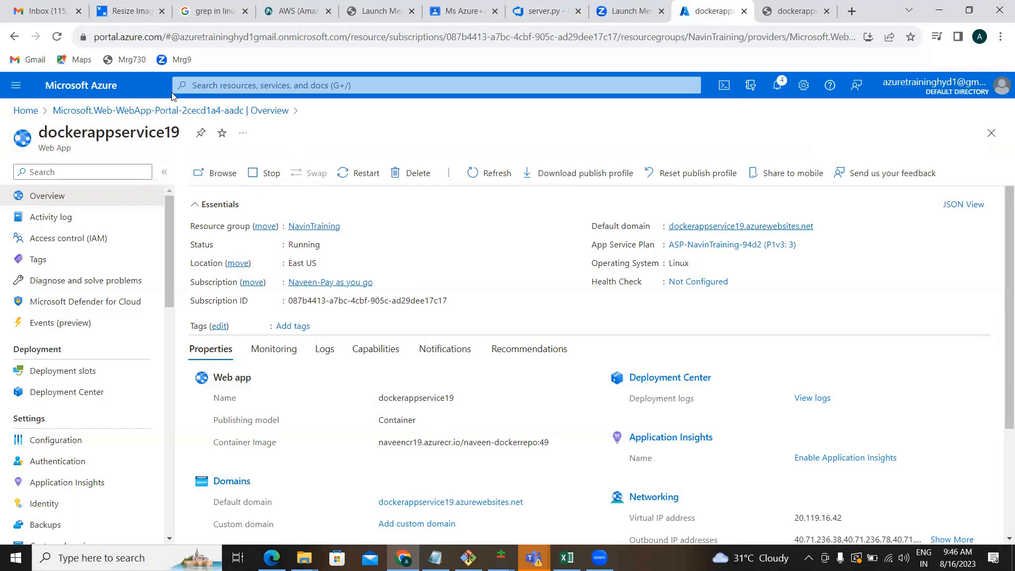
Run the Azure9AMJuly23-Docker container-CI (4) pipeline so build 20230816.2 succeeds, then show Azure home.
left_click(109, 92)
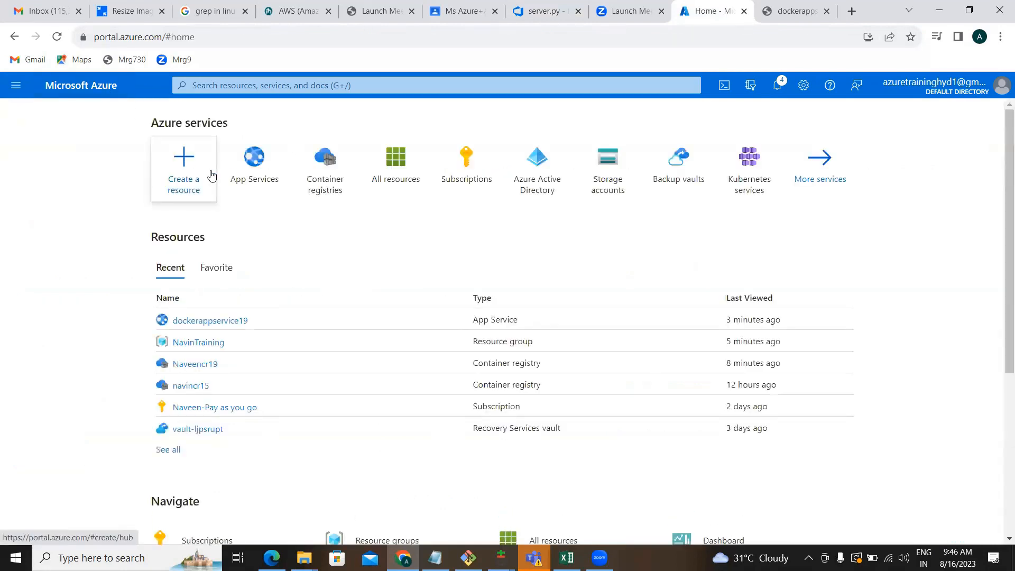
left_click(541, 6)
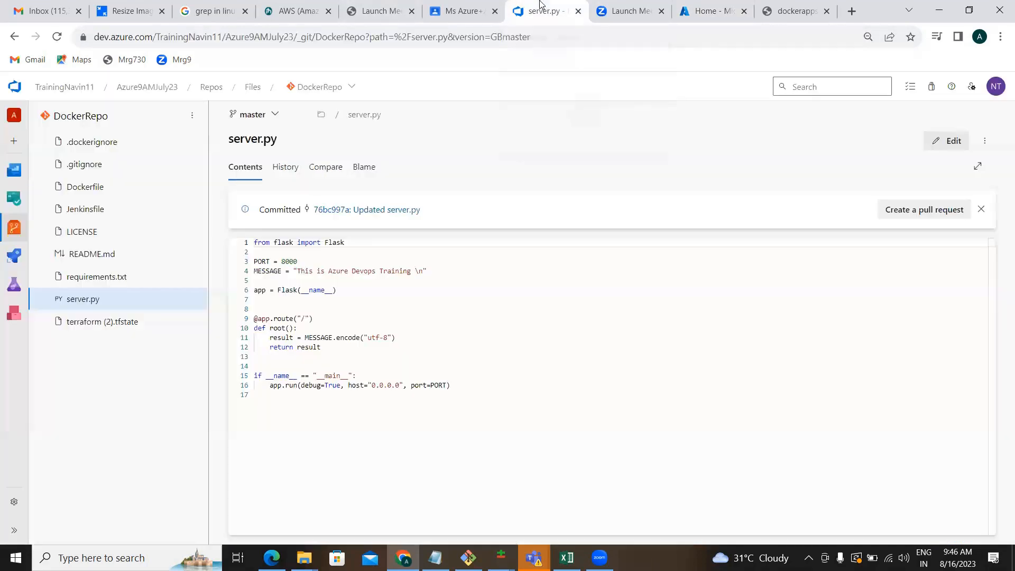
mouse_move(14, 256)
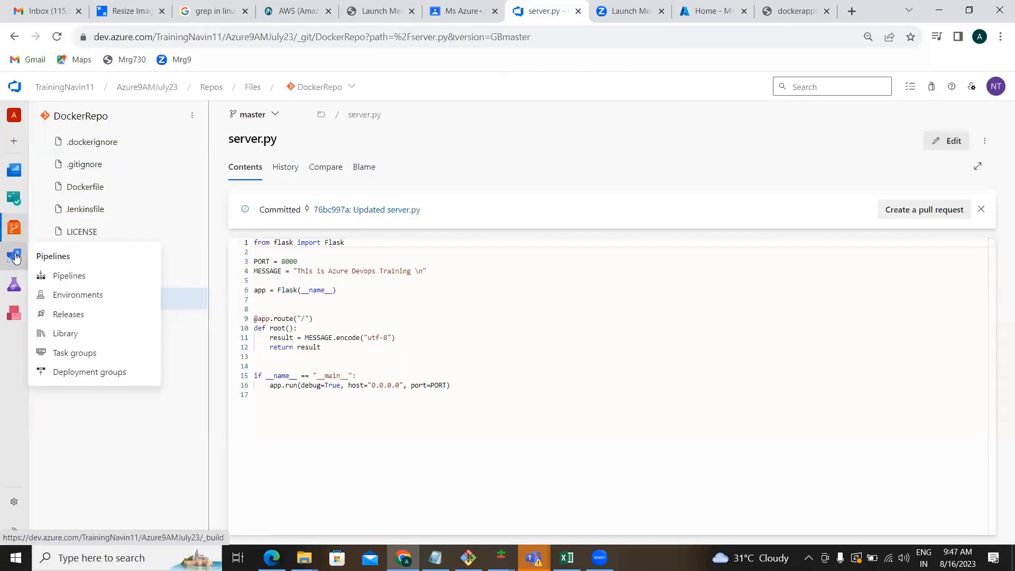
left_click(67, 276)
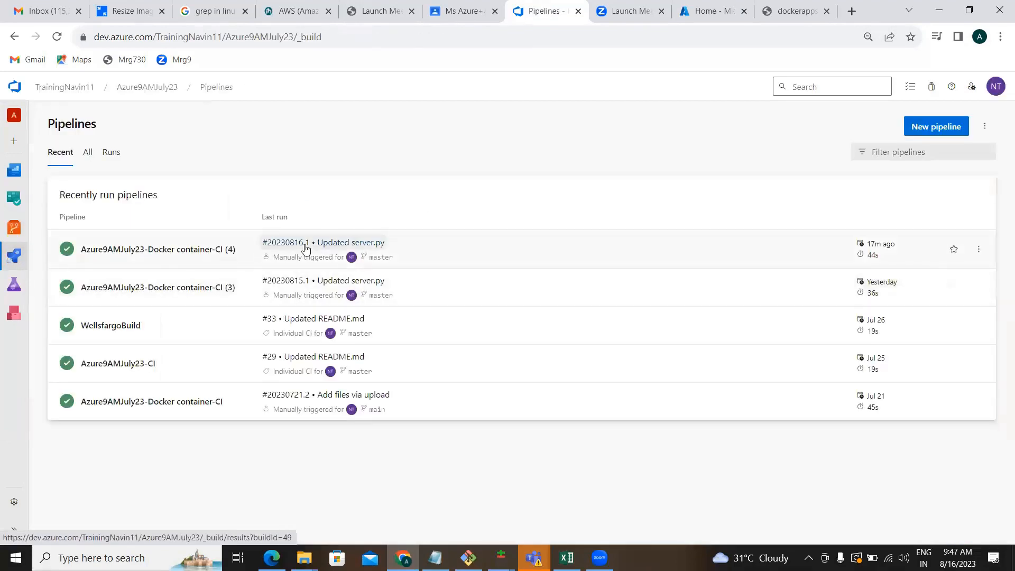
left_click(225, 253)
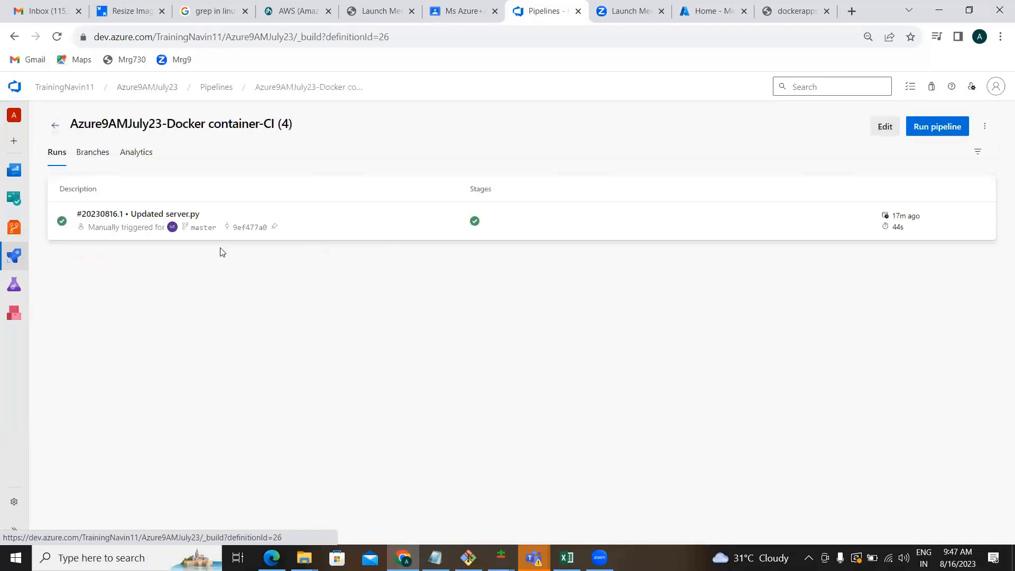
left_click(944, 134)
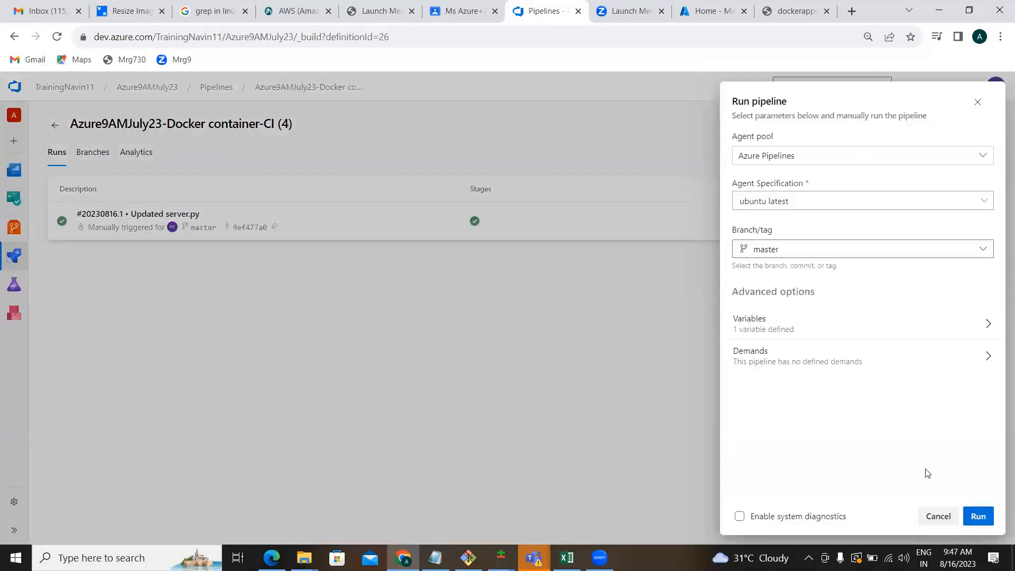
left_click(978, 517)
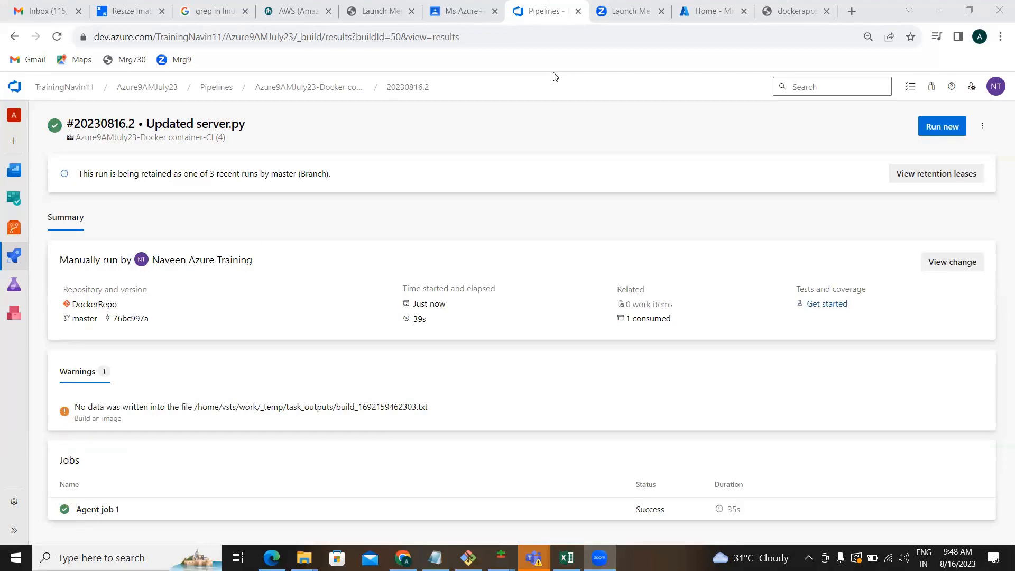
key("alt+Tab")
key("alt+Tab")
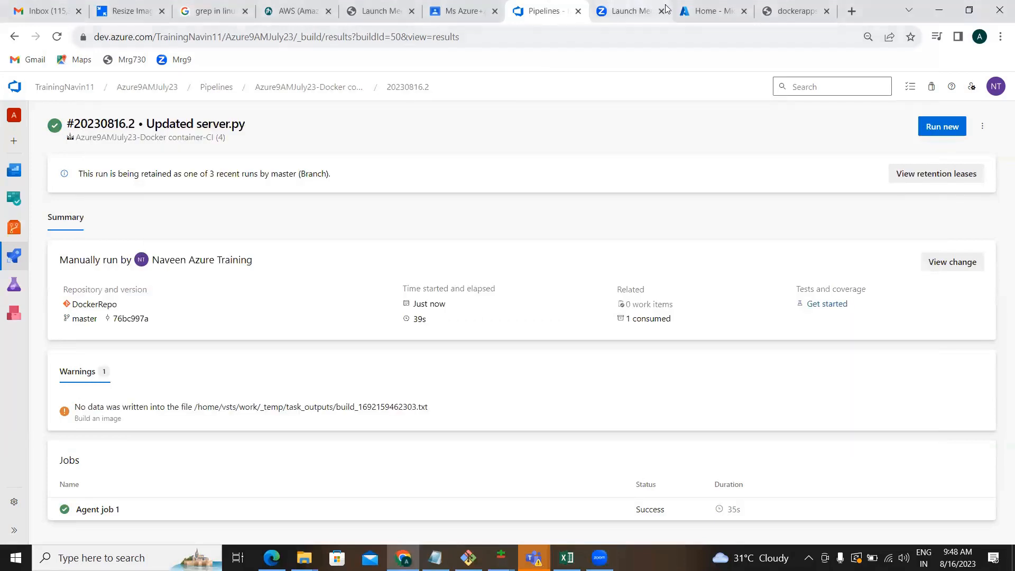
left_click(693, 13)
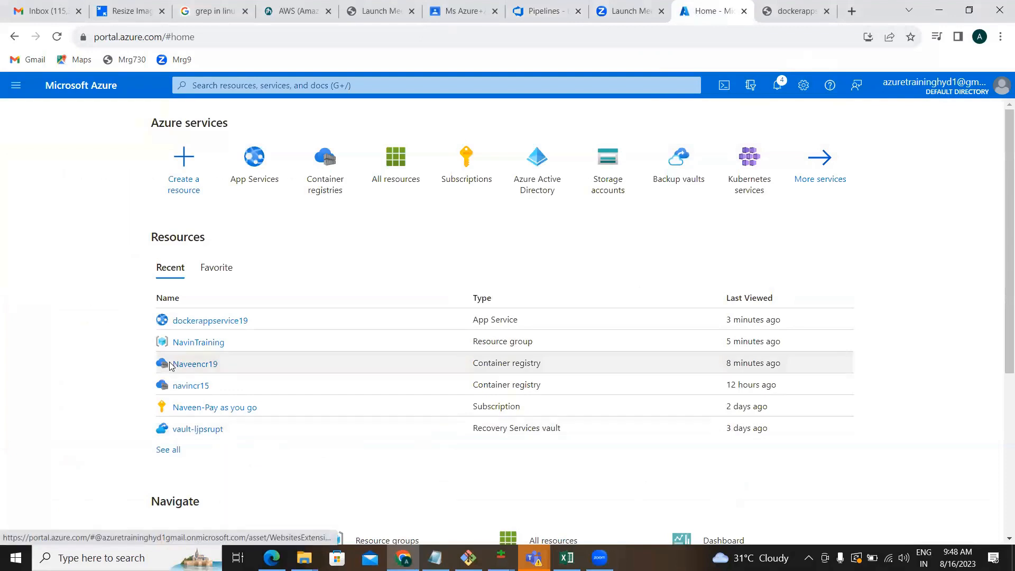
Check that Naveencr19's naveen-dockerrepo now has image tag 50 beside 49, then return home.
left_click(191, 365)
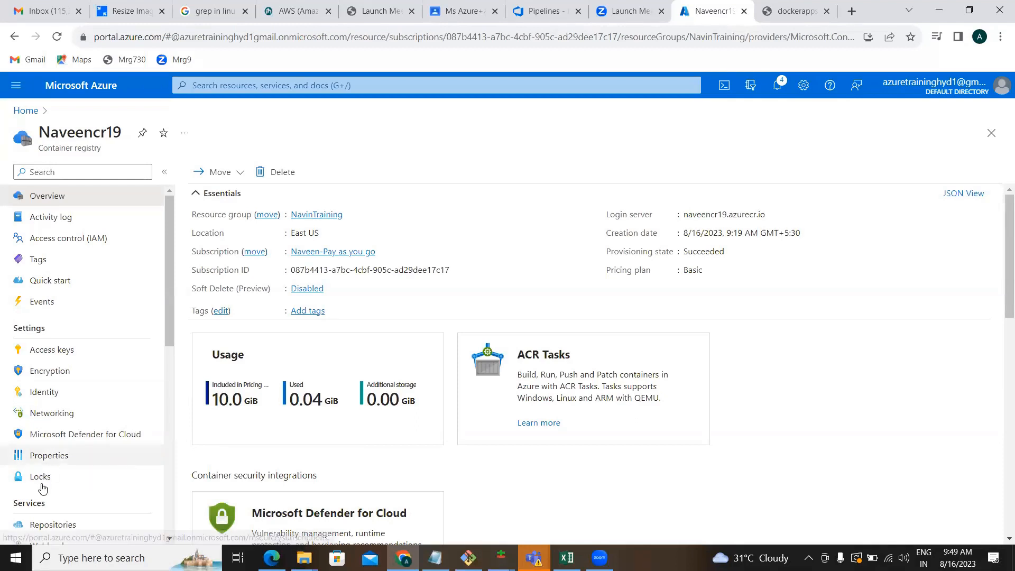
left_click(46, 525)
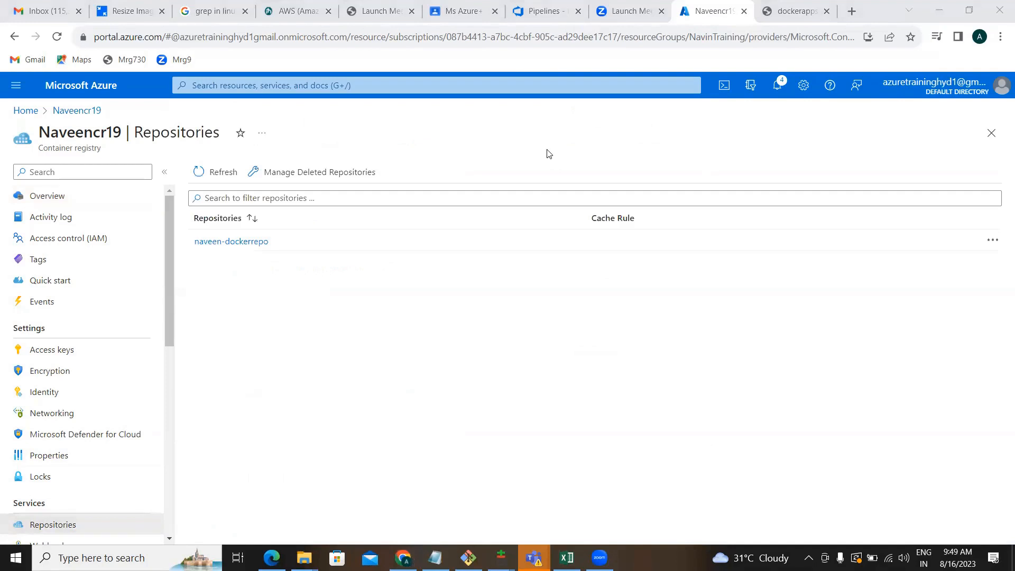
left_click(230, 244)
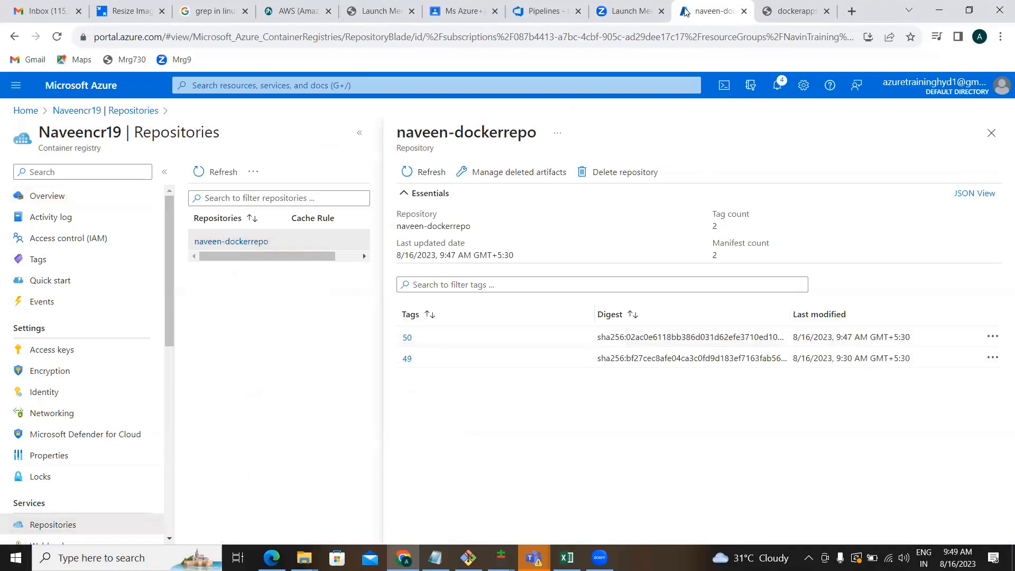
left_click(58, 90)
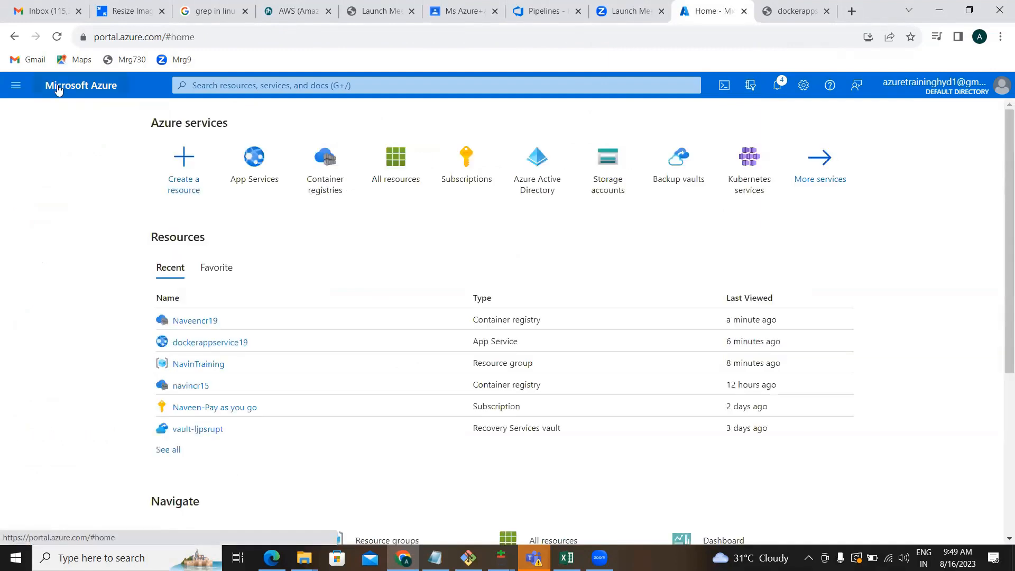
Begin a Web App named dockernewapp in the NavinTraining resource group, published as Docker Container.
left_click(246, 174)
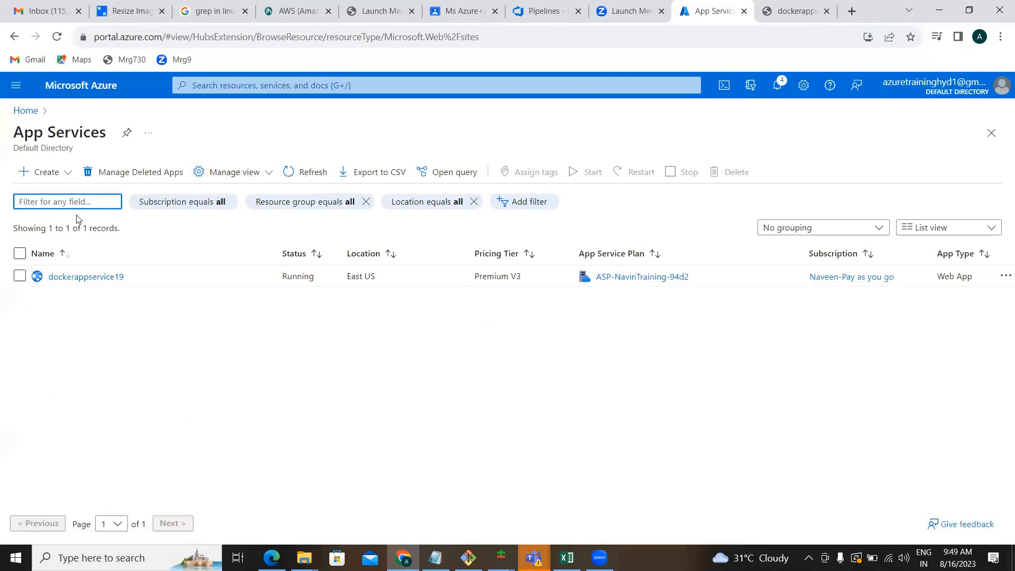
left_click(55, 177)
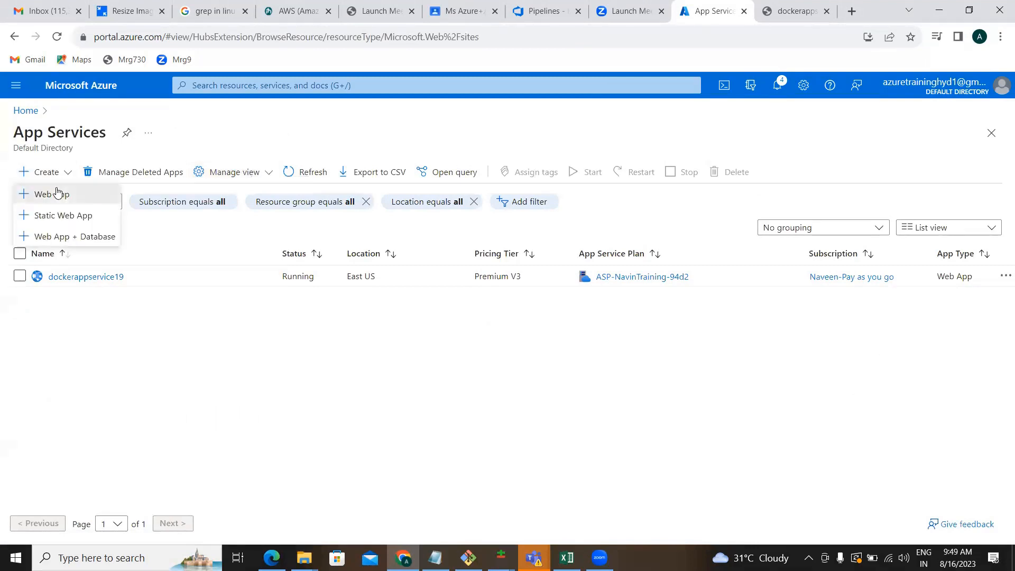
left_click(57, 193)
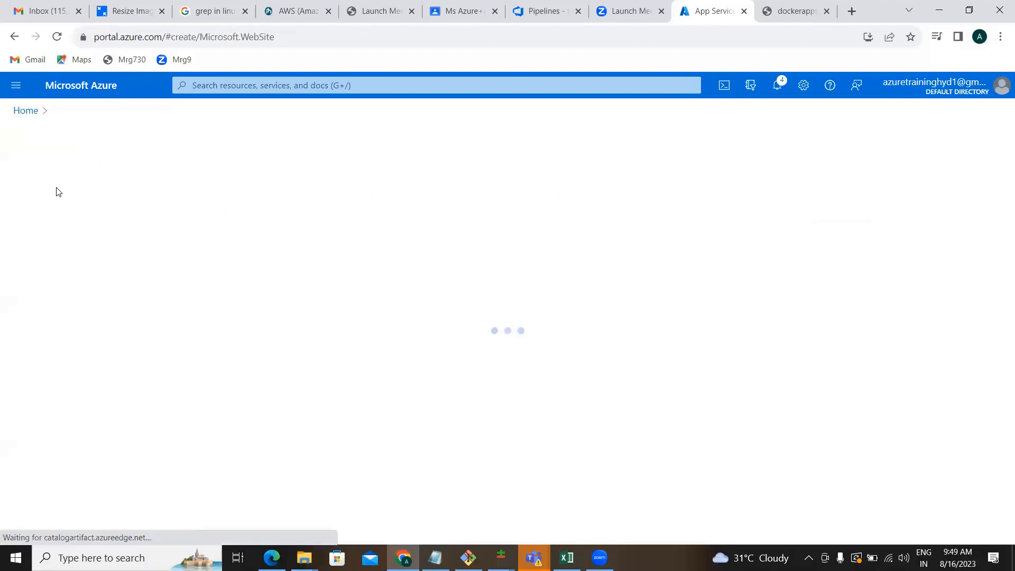
left_click(204, 338)
type("na")
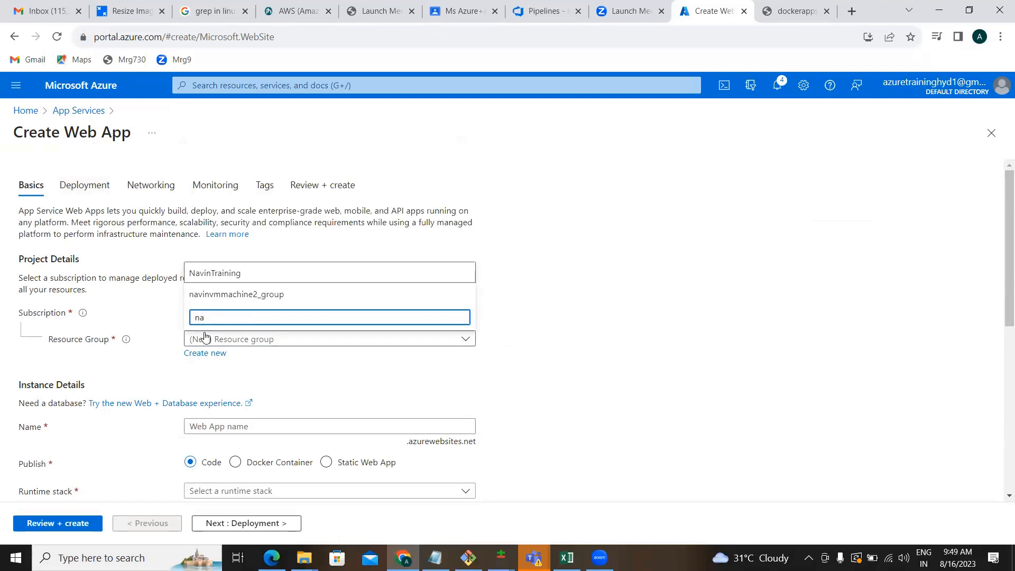
key("Return")
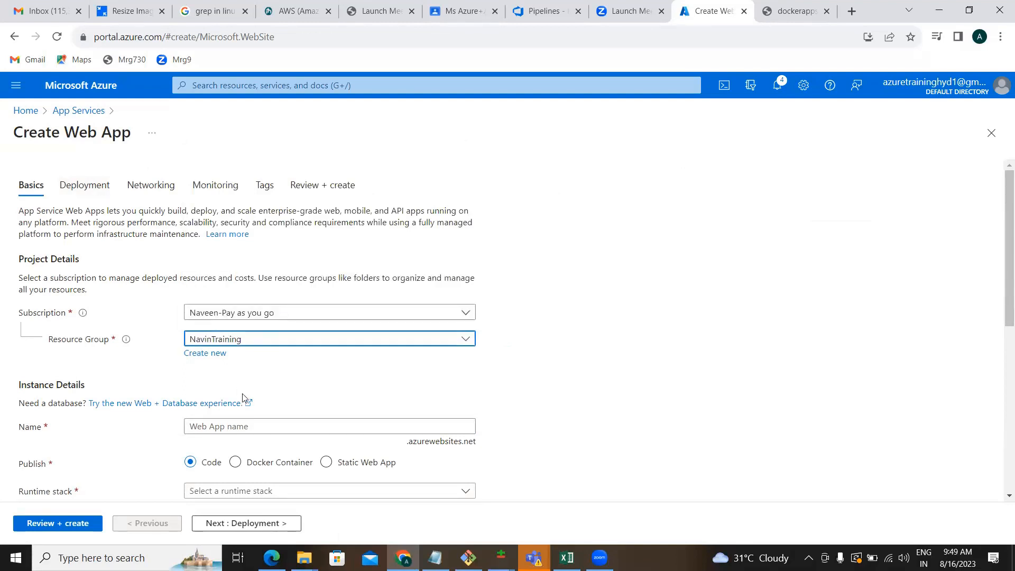
left_click(239, 421)
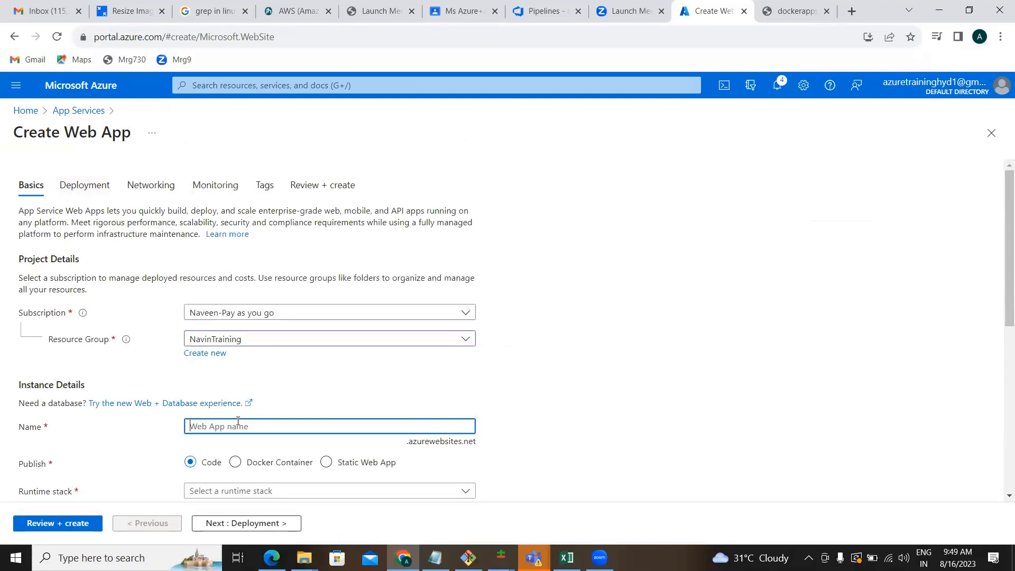
type("dockernewapp")
left_click(236, 463)
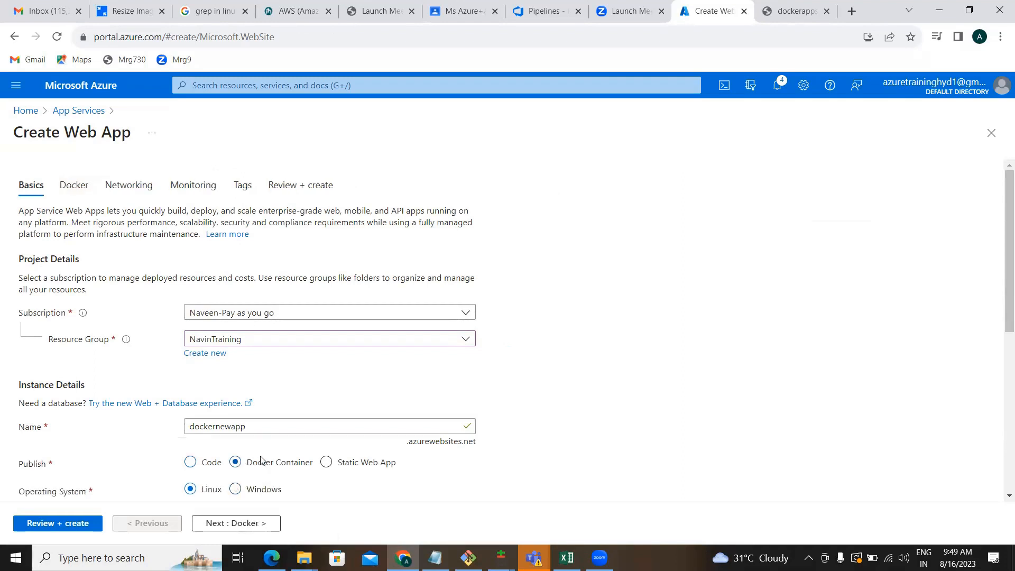
scroll(582, 446, "down", 5)
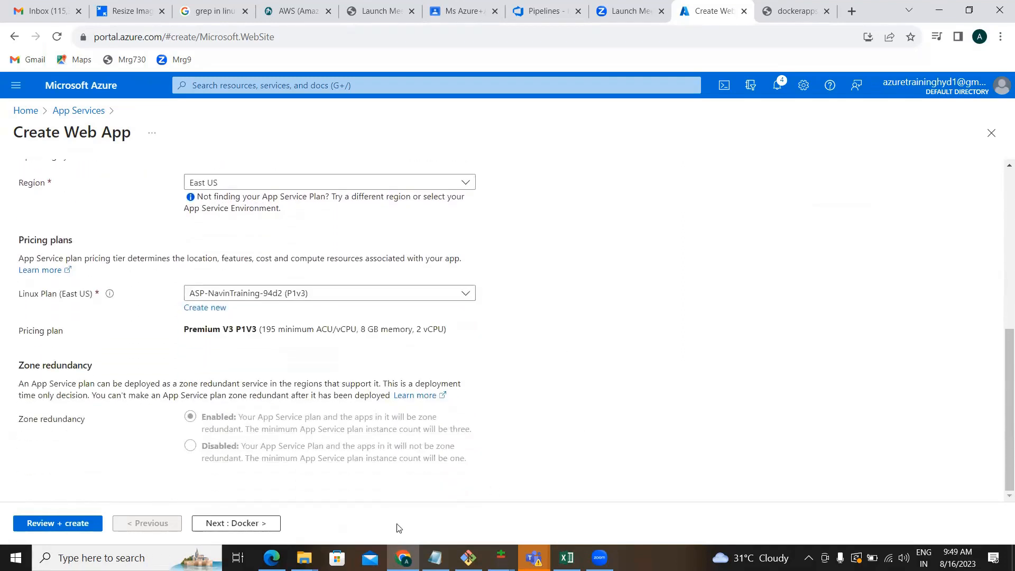
On the Docker tab, pull naveen-dockerrepo tag 50 from Azure Container Registry Naveencr19.
left_click(224, 532)
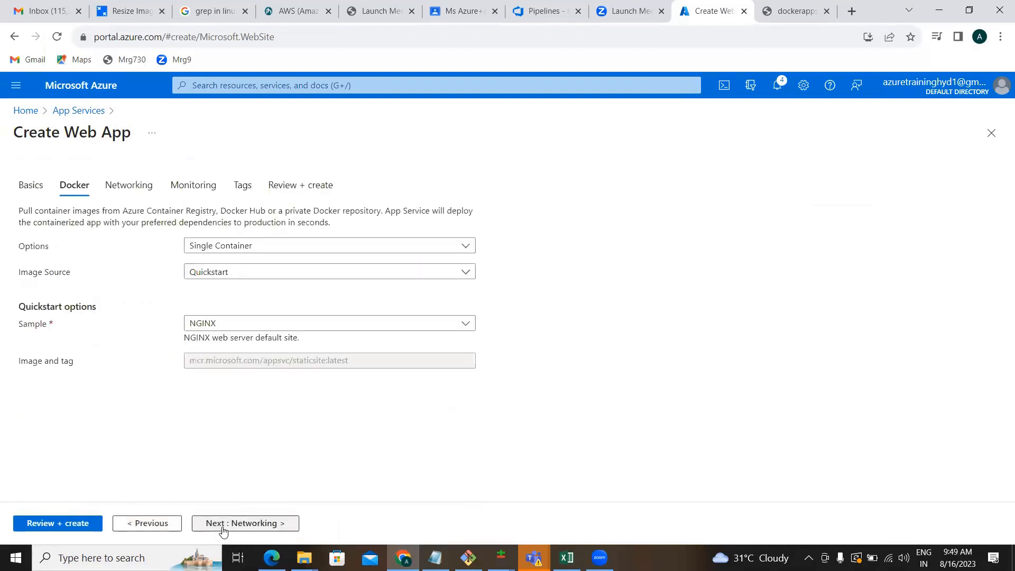
left_click(308, 270)
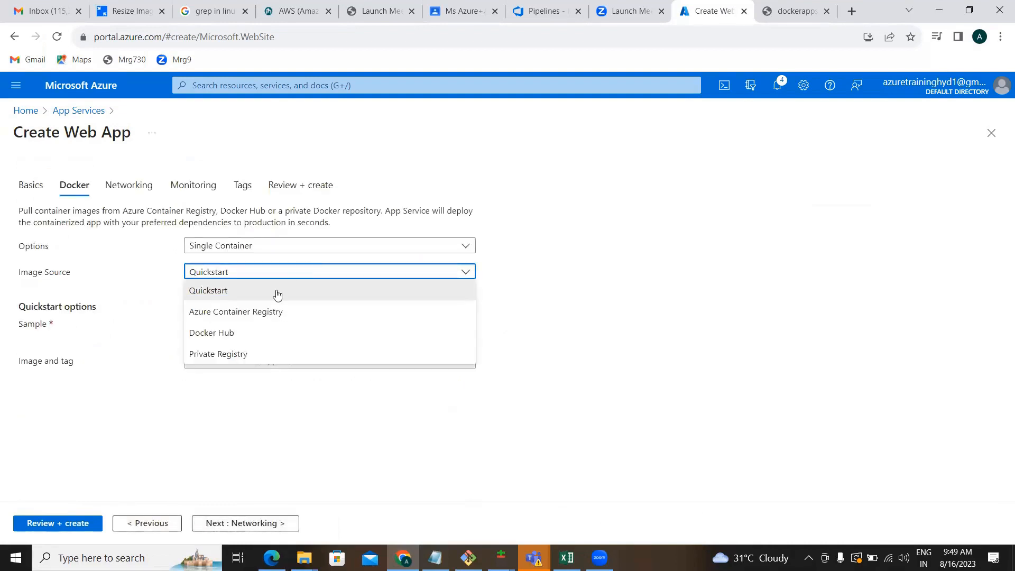
left_click(253, 315)
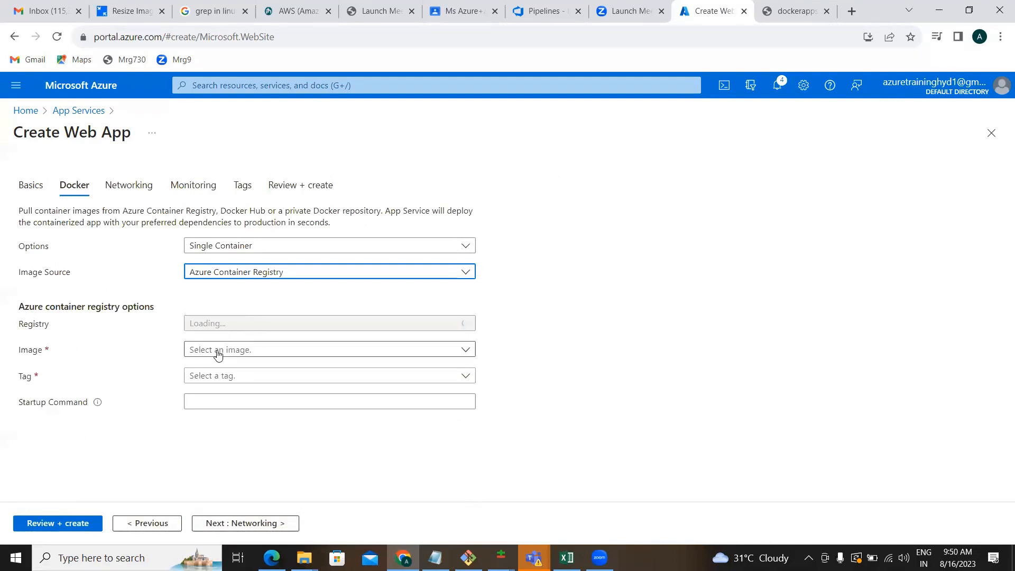
left_click(222, 326)
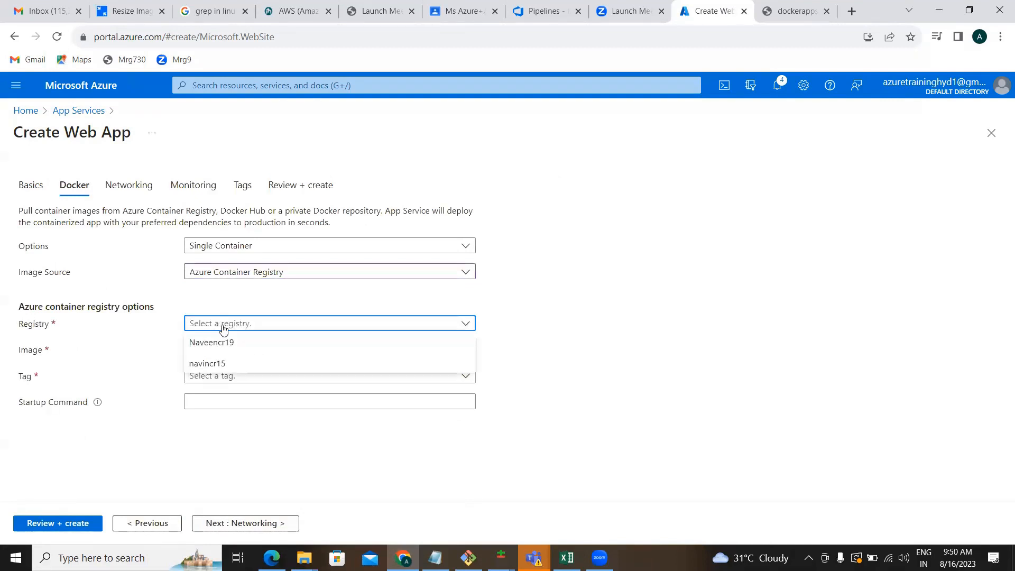
left_click(210, 344)
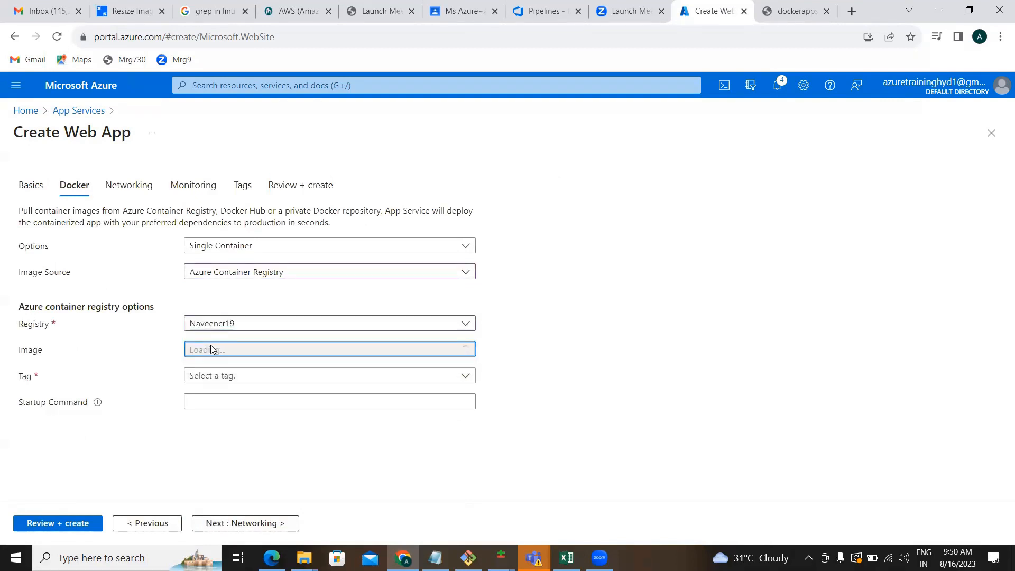
left_click(211, 347)
left_click(172, 371)
left_click(202, 379)
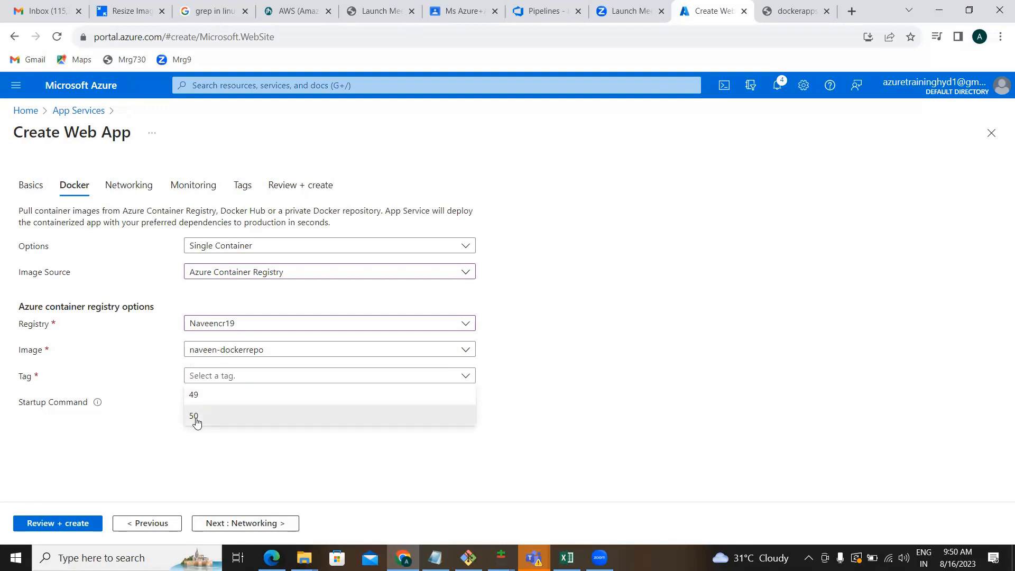
left_click(196, 418)
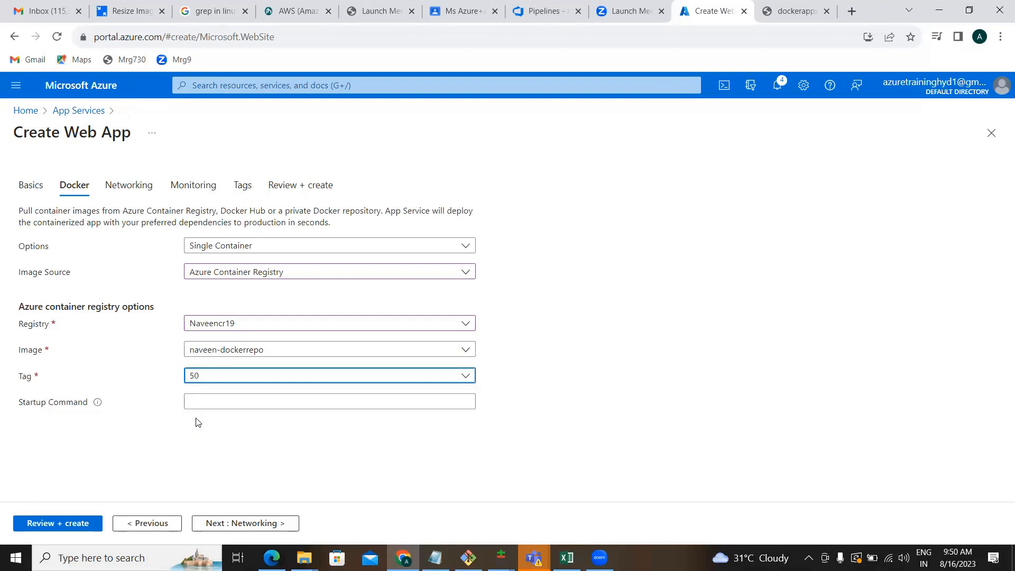
left_click(239, 523)
Skip Networking, Monitoring and Tags to Review + create, and create dockernewapp.
left_click(239, 523)
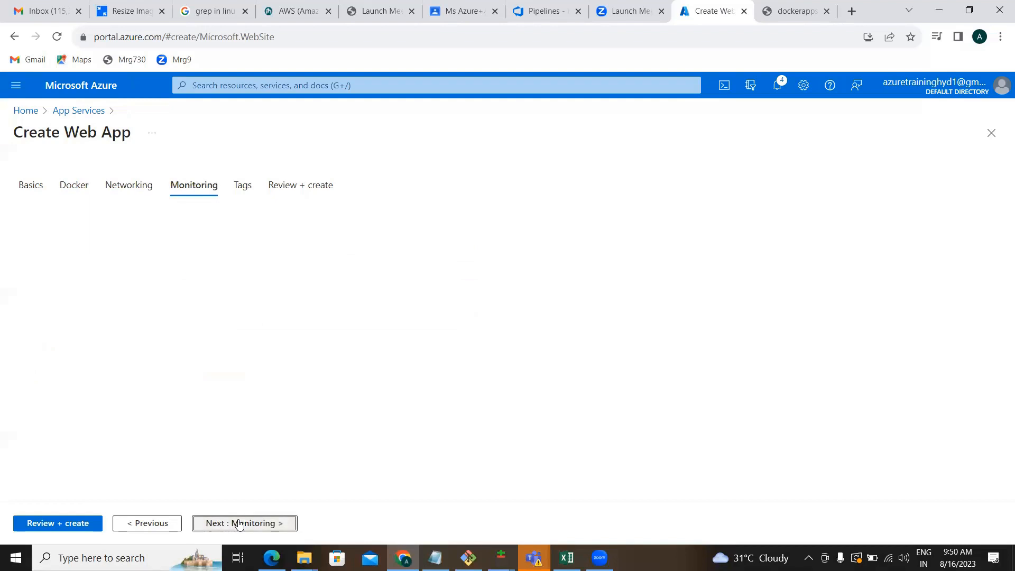
left_click(239, 524)
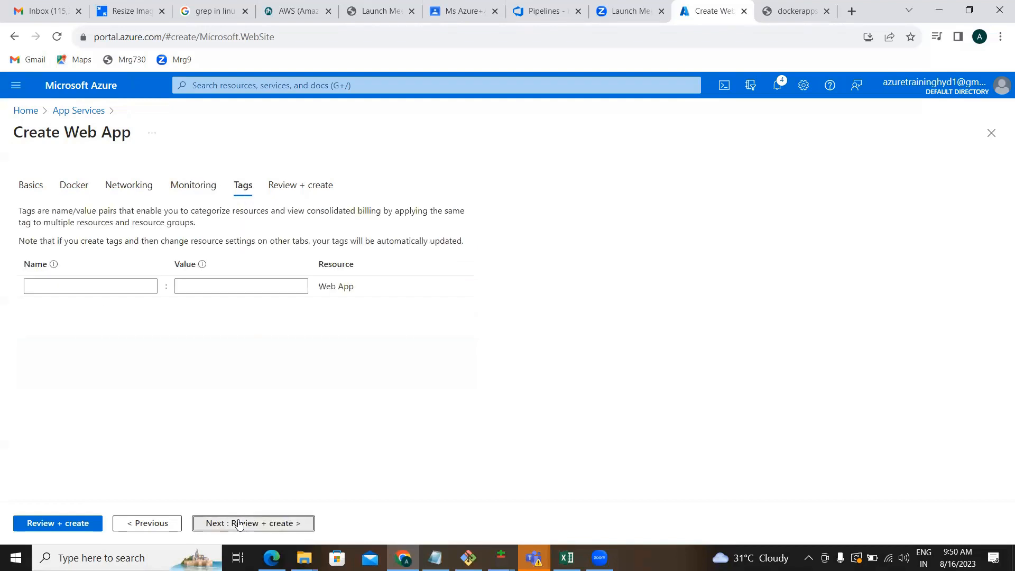
left_click(239, 524)
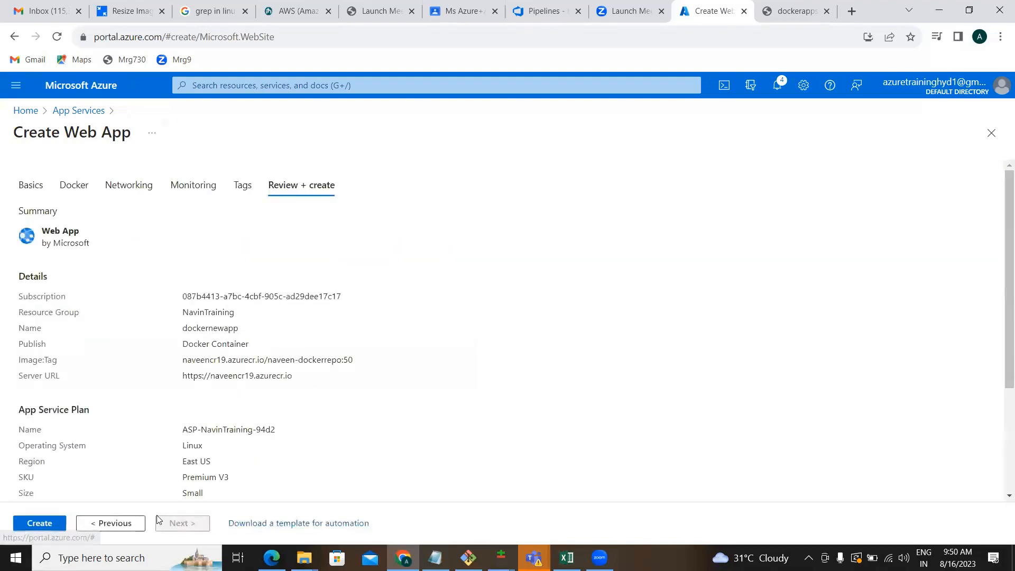
left_click(46, 522)
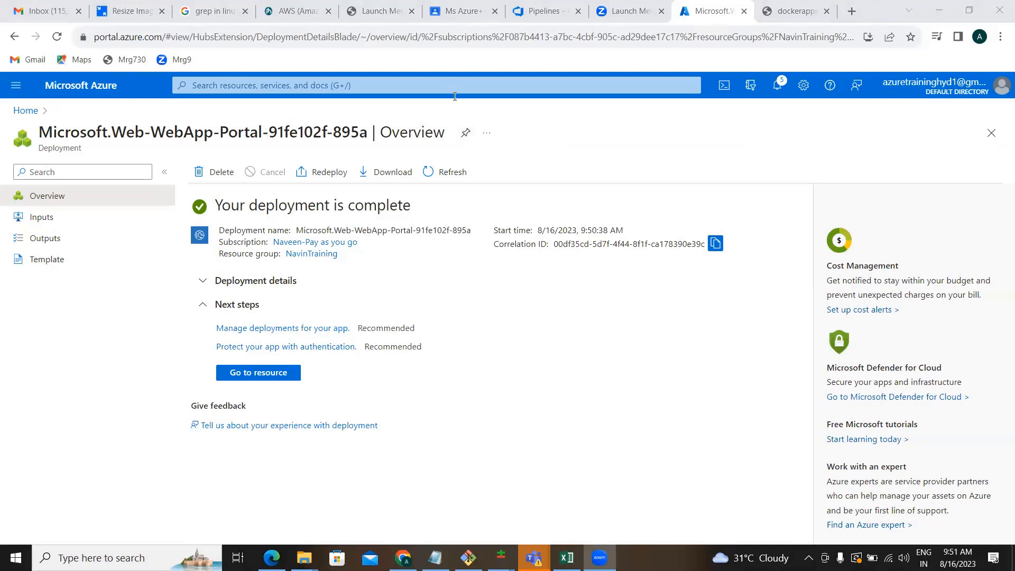
Browse dockernewapp.azurewebsites.net, return to its overview showing naveen-dockerrepo:50, and open a new tab.
left_click(248, 373)
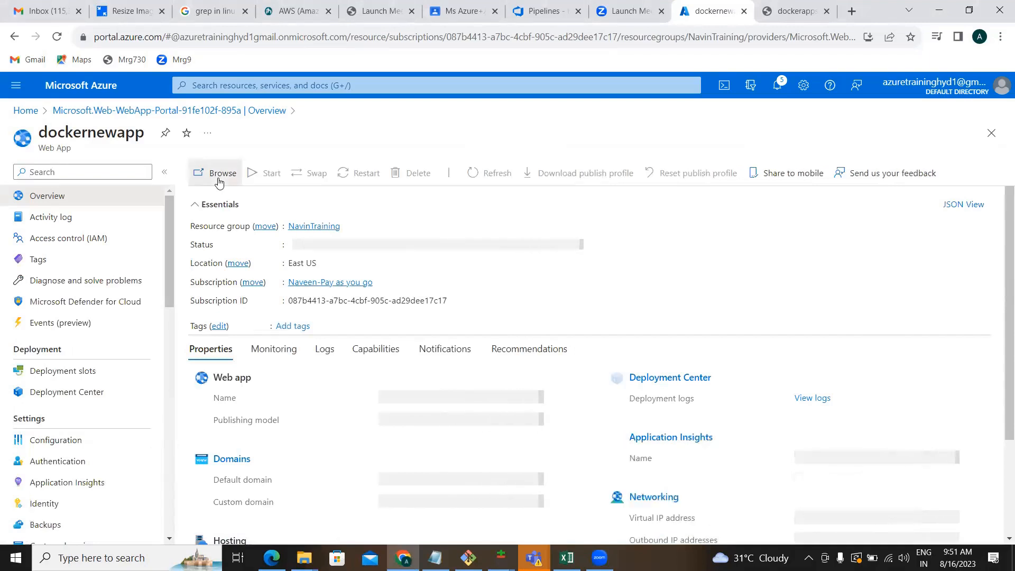
left_click(219, 182)
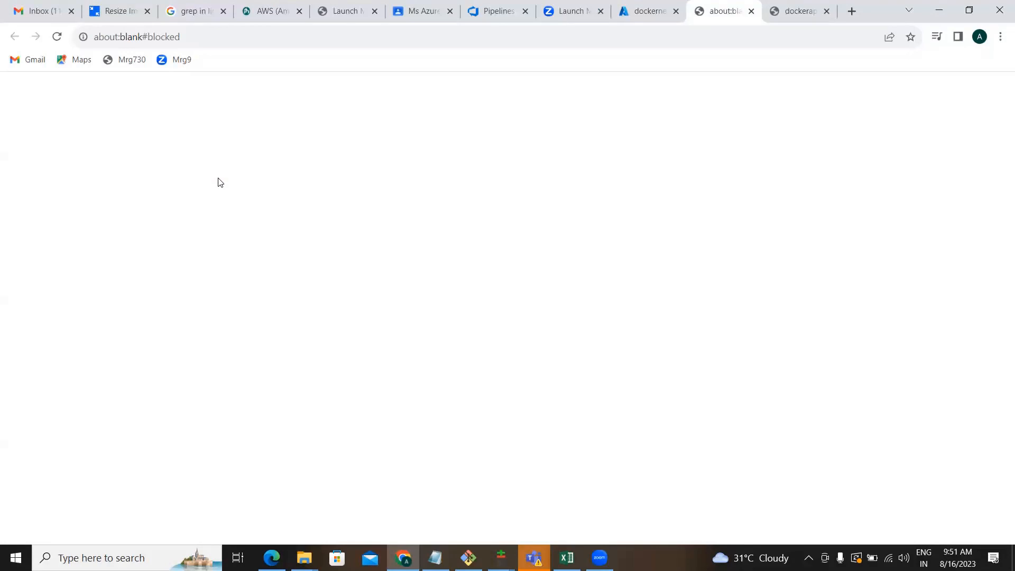
left_click(640, 11)
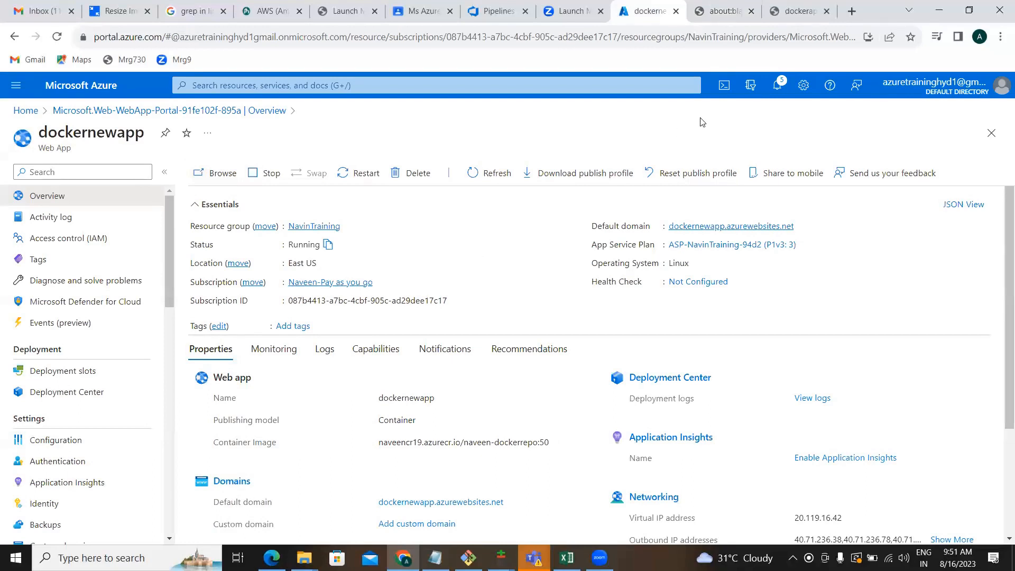
left_click(851, 13)
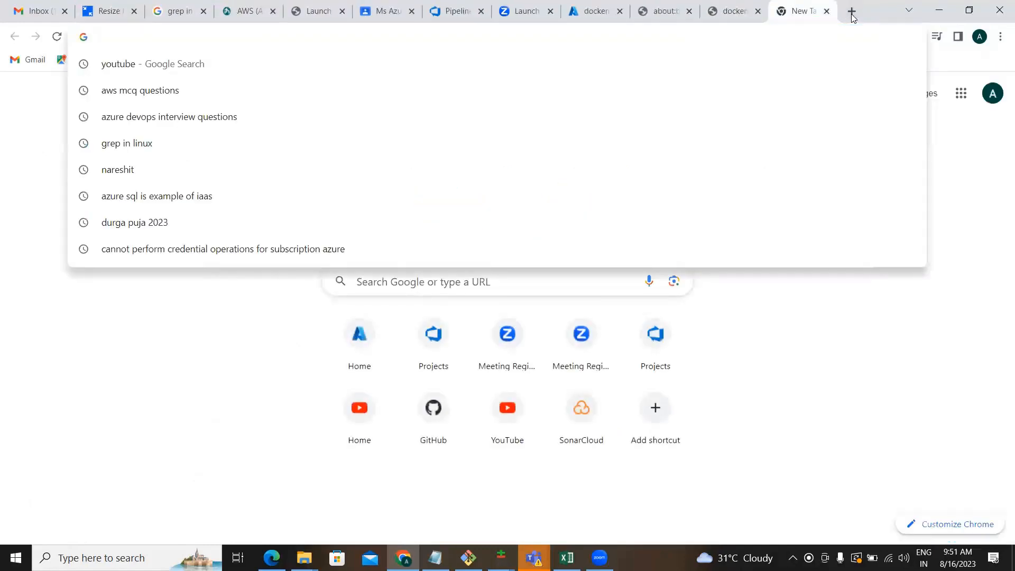
Load dockernewapp.azurewebsites.net in the new Chrome tab to view the updated message.
key("ctrl+v")
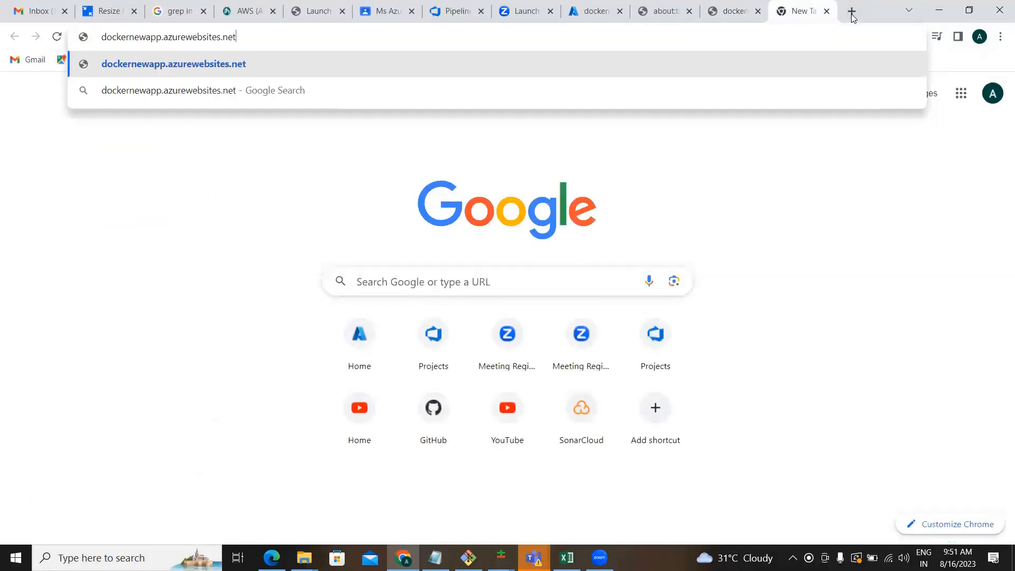
key("Return")
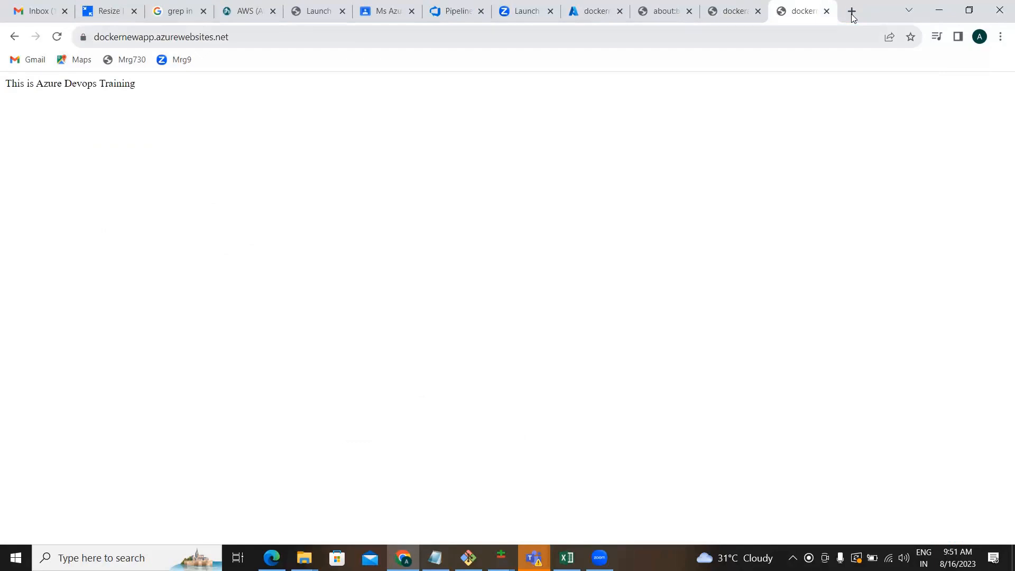
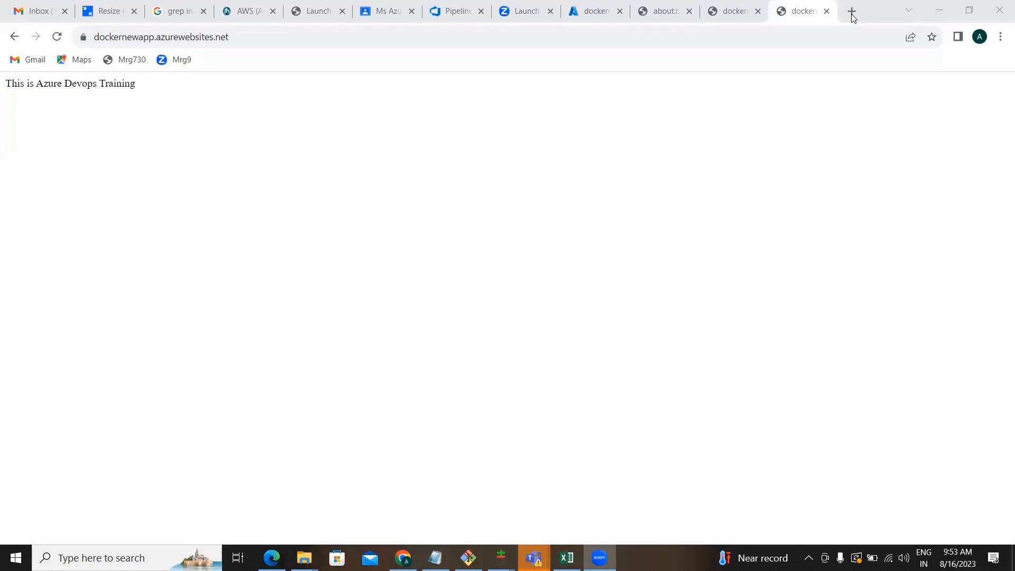
Check the dockernewapp overview in Azure Portal, then go to the Google Classroom class page.
left_click(600, 13)
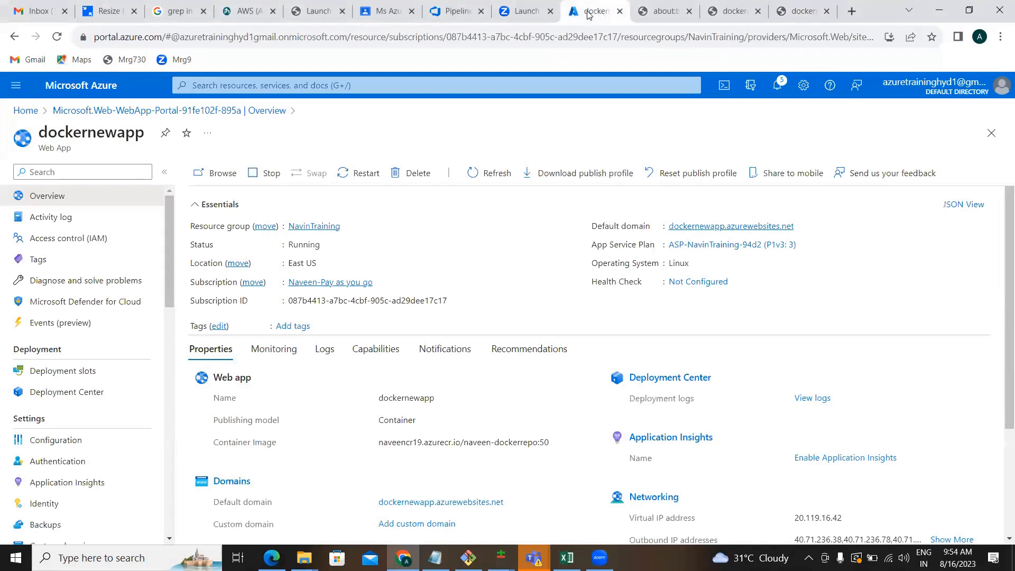
left_click(394, 13)
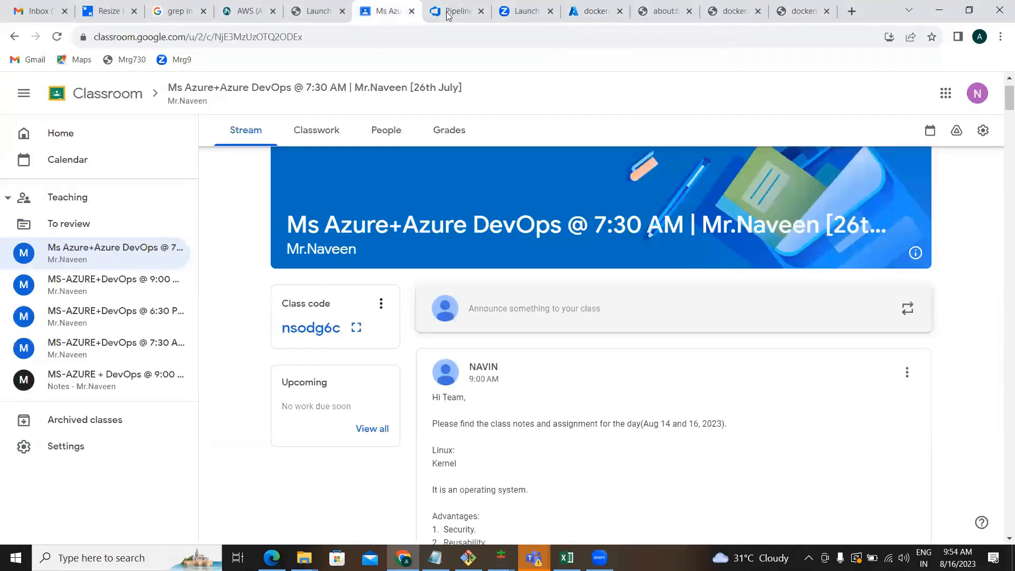
Open the 6:30 PM MS-AZURE+DevOps class and read through its posted notes.
left_click(136, 318)
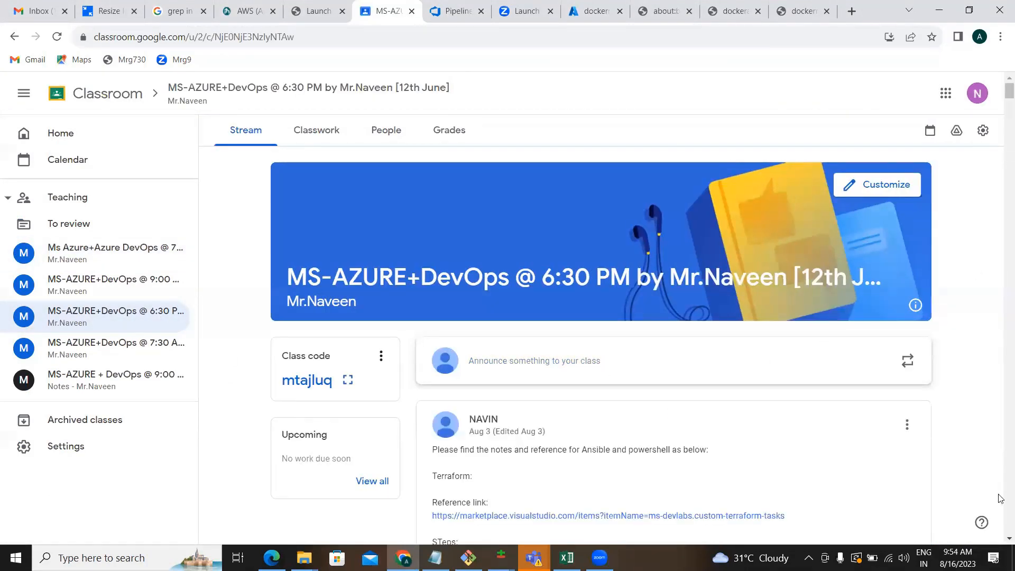
scroll(1000, 536, "down", 5)
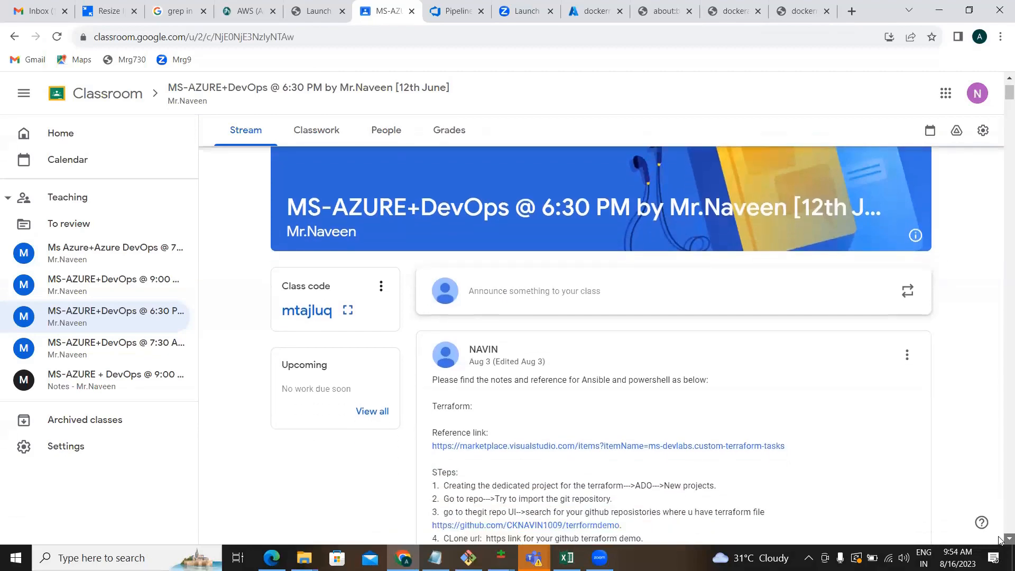
scroll(1000, 540, "down", 20)
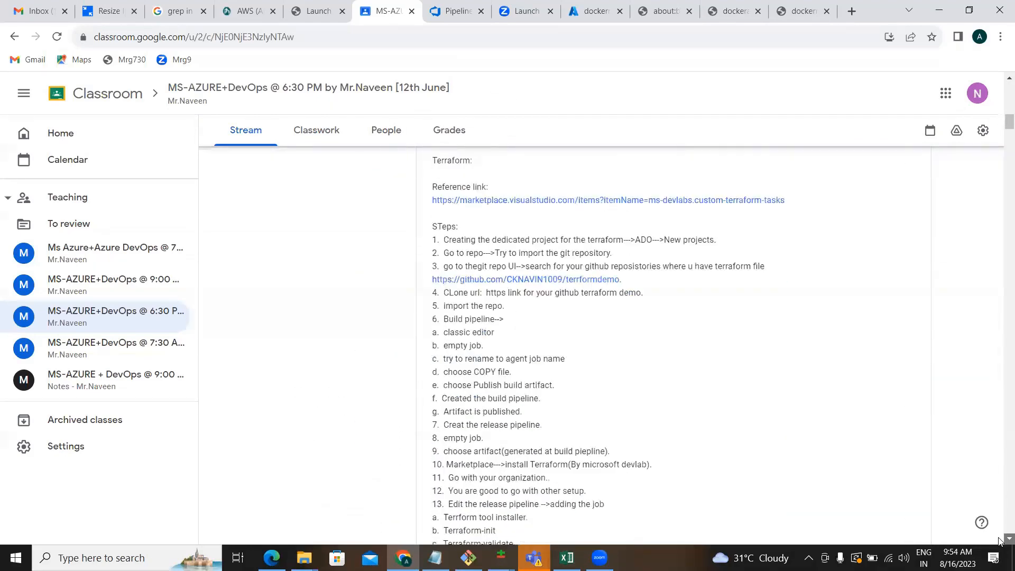
scroll(999, 540, "down", 20)
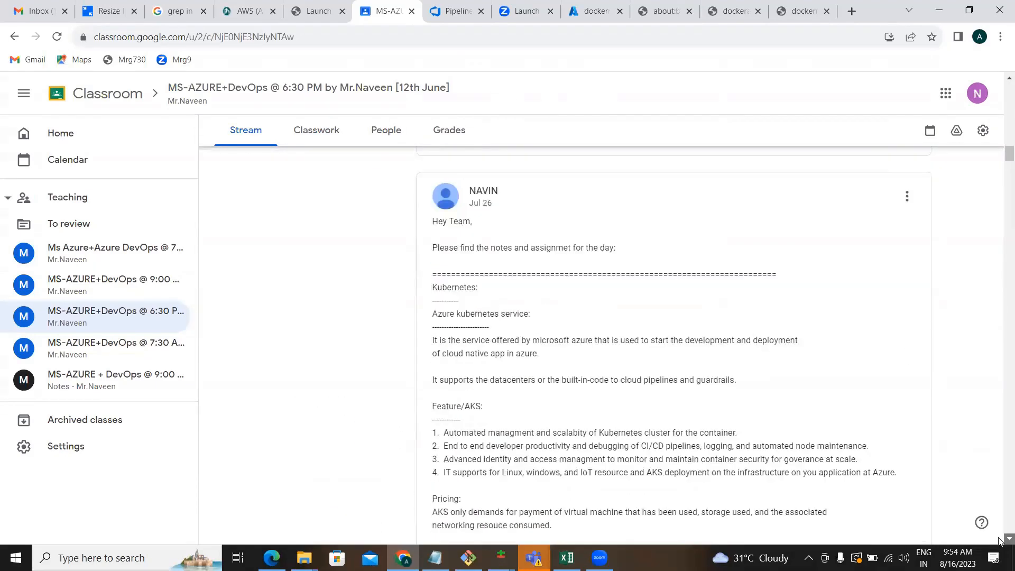
scroll(1000, 540, "down", 6)
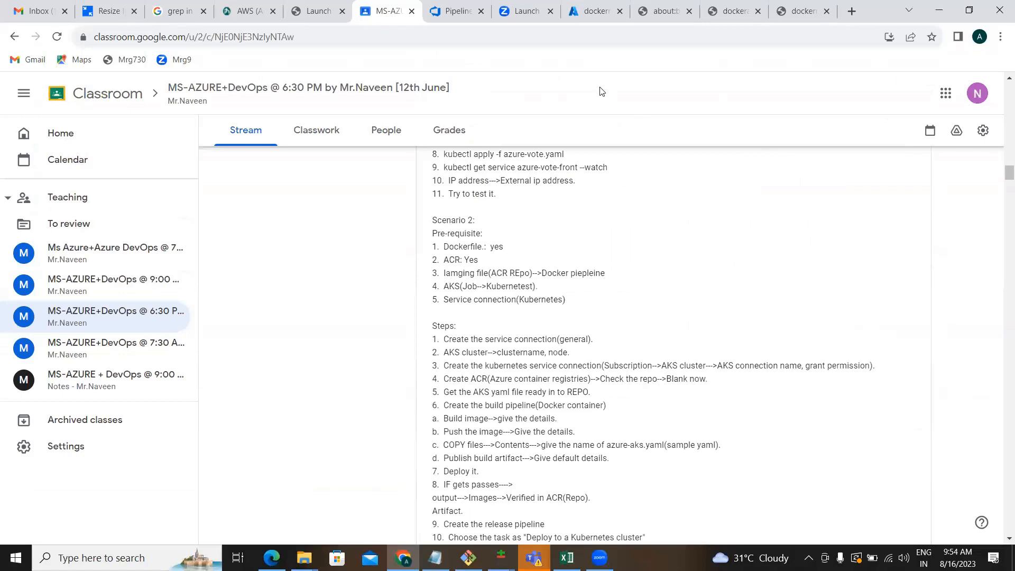
scroll(599, 92, "down", 8)
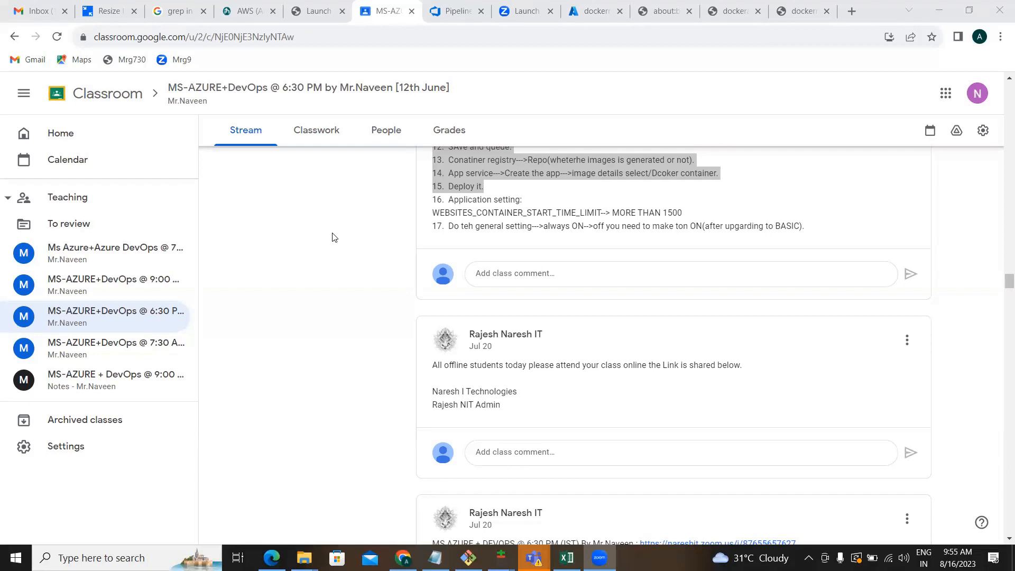
Open the 9:00 AM MS-AZURE+DevOps class stream and scroll through its notes.
left_click(121, 285)
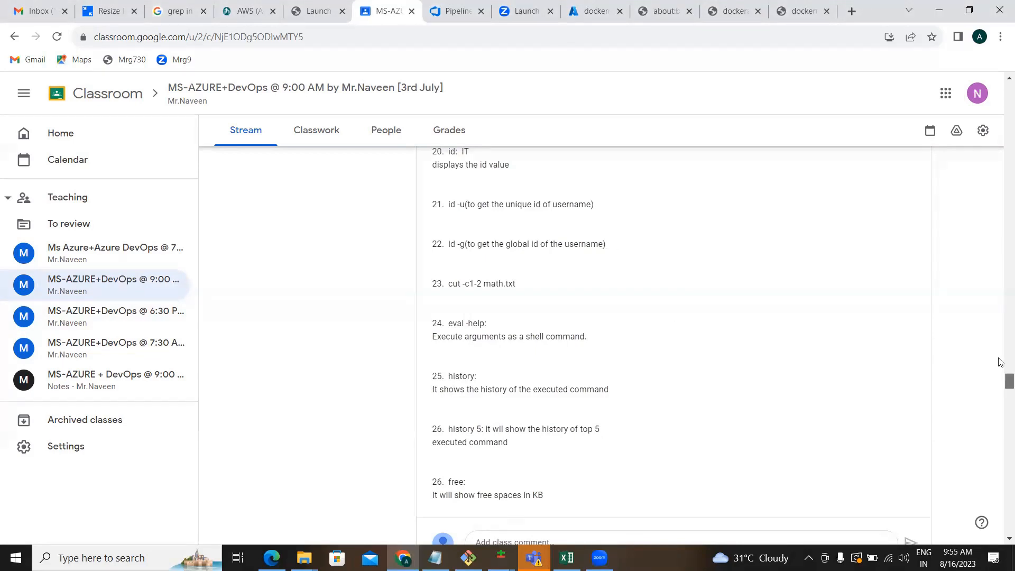
scroll(1002, 382, "down", 20)
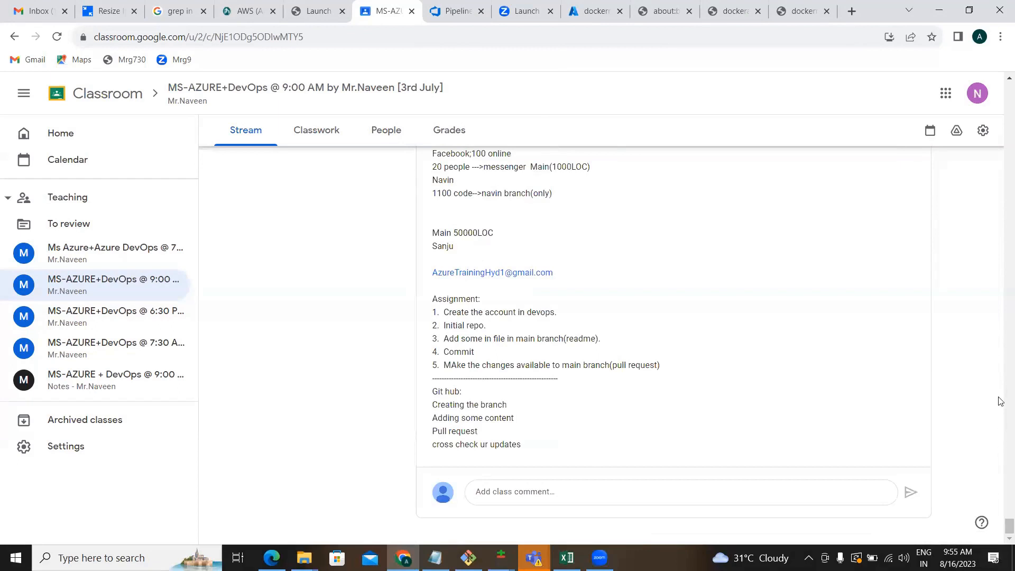
left_click_drag(1009, 525, 1008, 89)
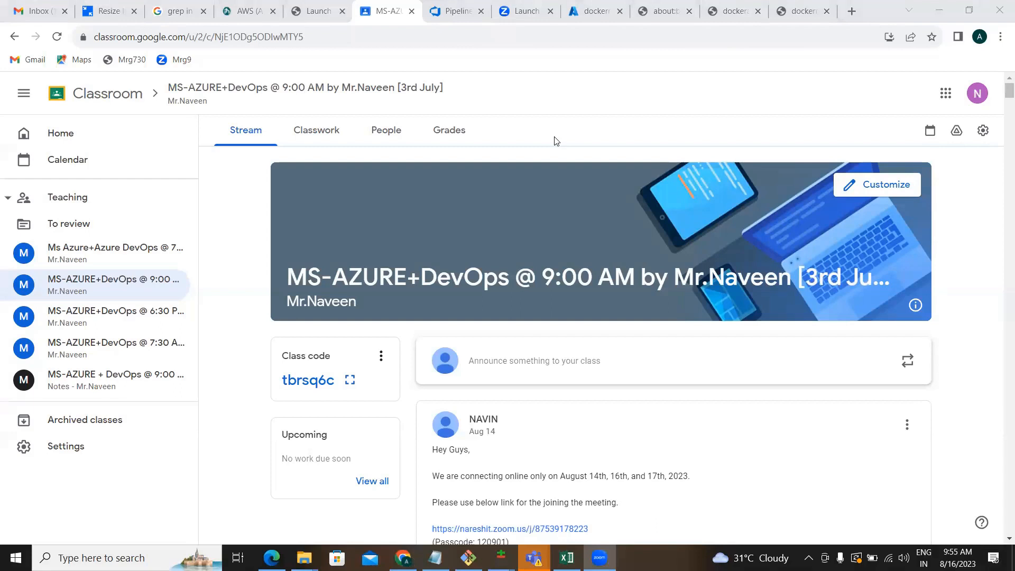
Start a new class announcement and paste in the Docker notes.
left_click(494, 363)
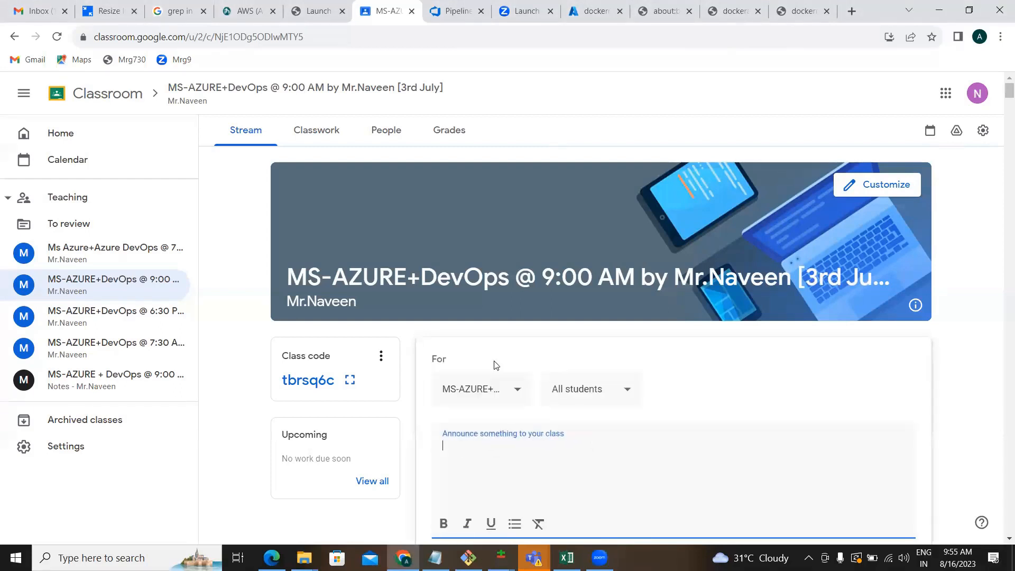
key("ctrl+v")
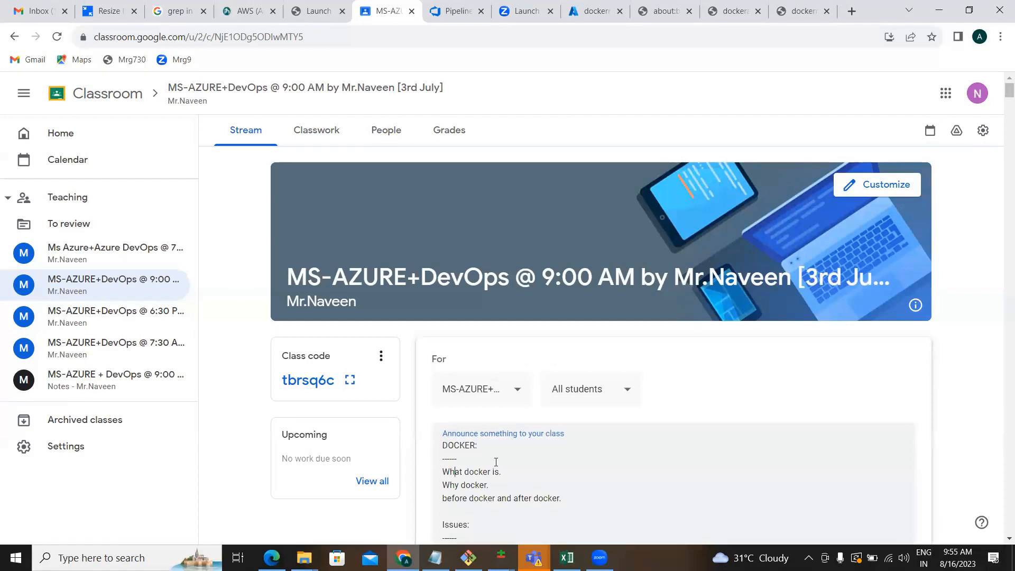
key("shift+Down")
key("Down")
key("Down")
key("Down")
key("Down")
key("Down")
key("Down")
key("Down")
key("Down")
key("Down")
key("Down")
key("Down")
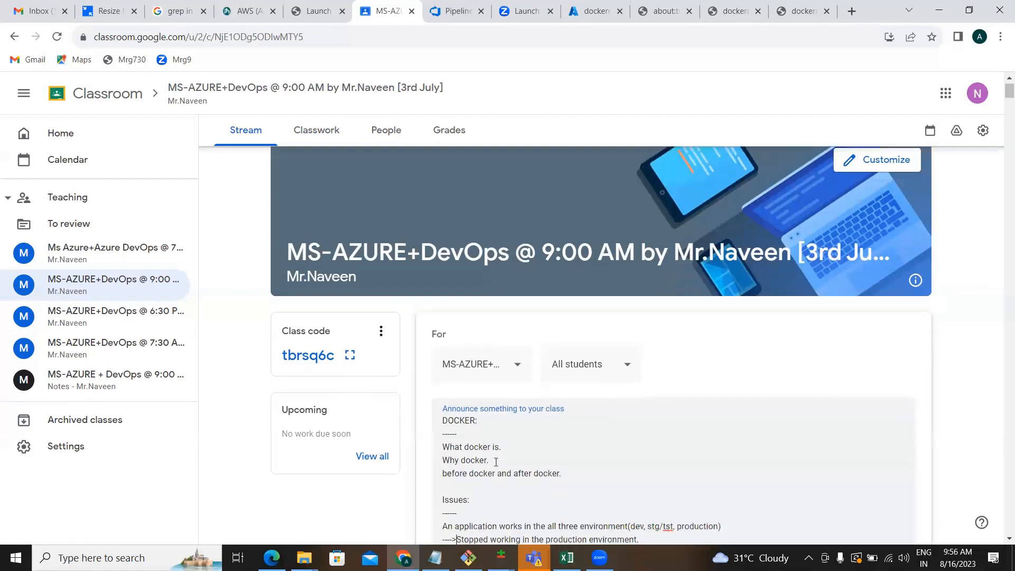
key("Down")
key("Down")
key("Down")
key("Down")
key("Down")
key("Down")
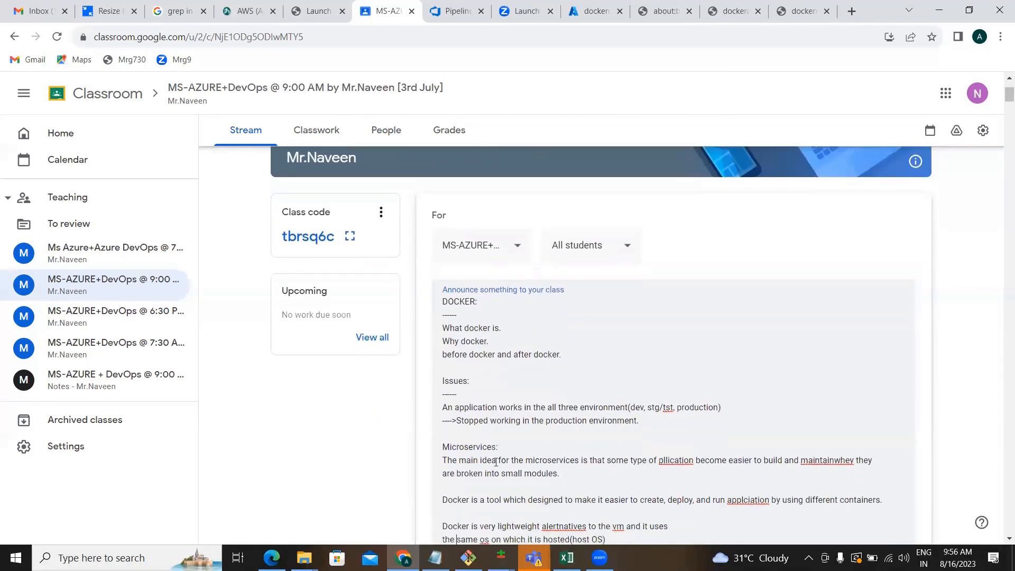
key("Down")
key("Down")
key("Down")
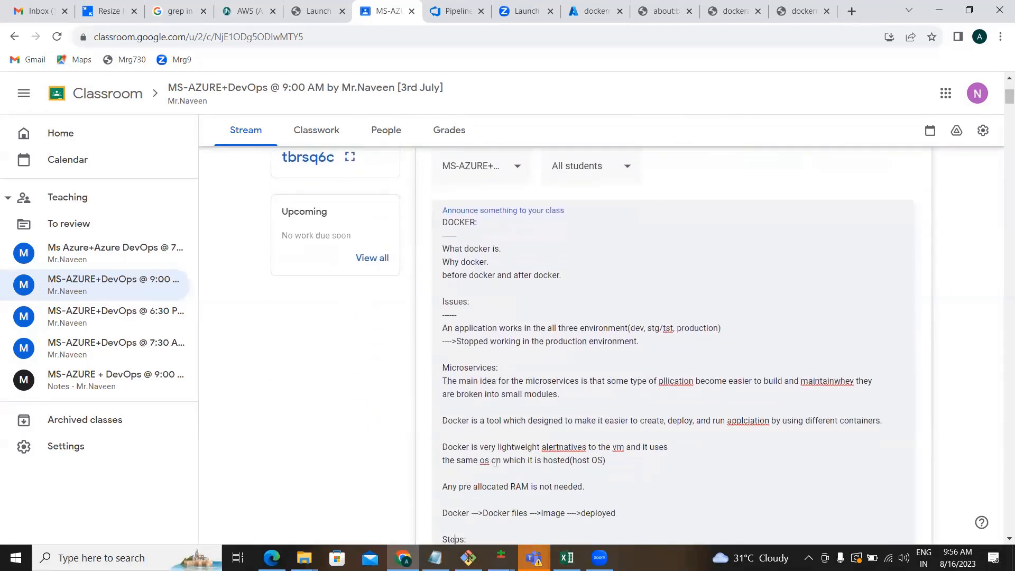
Review the pasted notes and add a blank line after '15. Deploy it.'.
key("shift+Up")
key("shift+Up")
key("shift+Up")
key("shift+Up")
key("shift+Up")
key("shift+Up")
key("shift+Up")
key("shift+Up")
key("shift+Up")
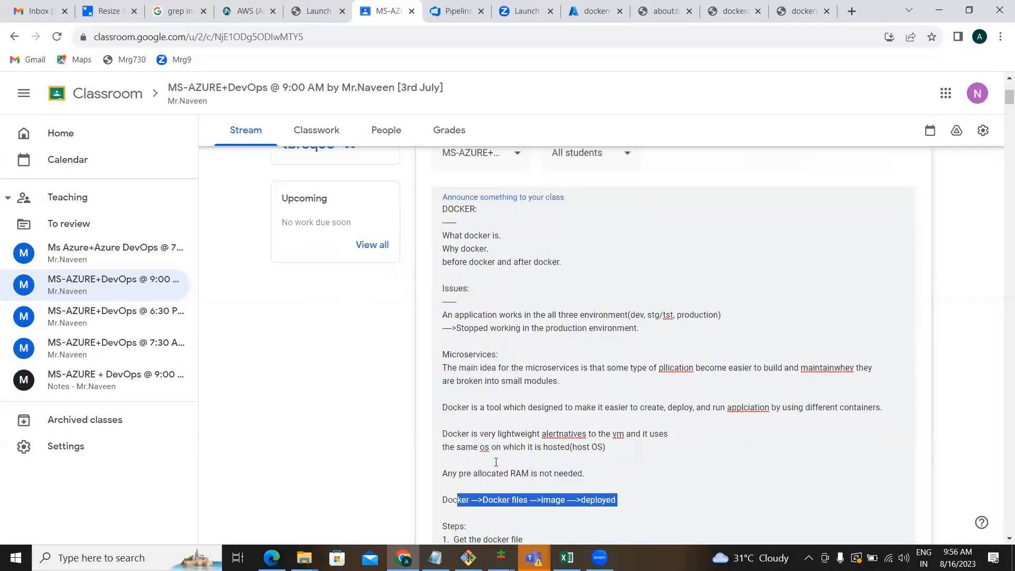
key("shift+Up")
key("shift+Up")
key("shift+Up")
key("shift+Up")
key("shift+Up")
key("shift+Up")
key("shift+Up")
key("shift+Up")
key("shift+Up")
key("shift+Up")
key("shift+Up")
key("shift+Up")
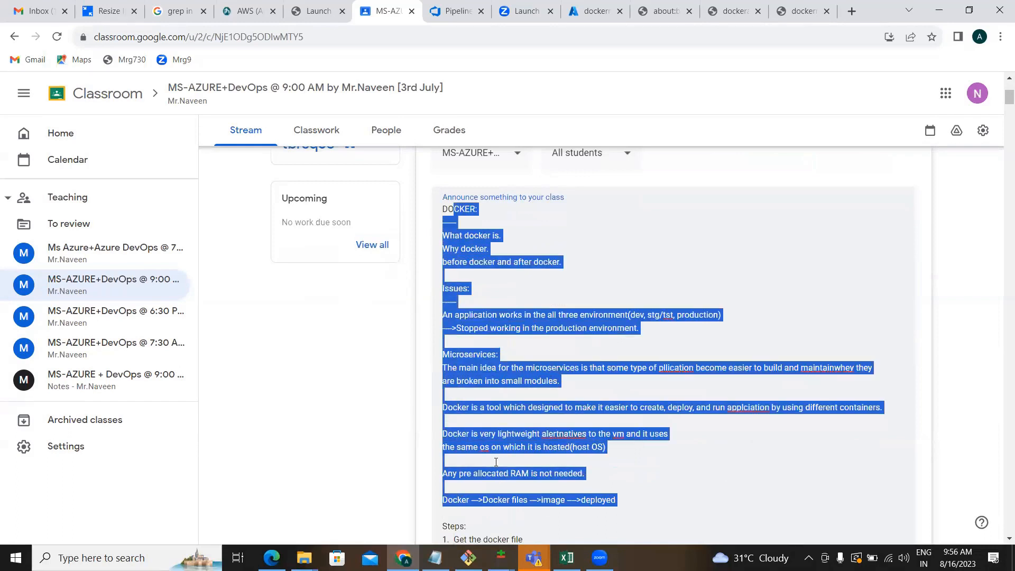
key("Left")
key("Down")
key("Down")
key("Down")
key("Down")
key("Down")
key("Down")
key("Down")
key("Down")
key("Down")
key("Down")
key("Down")
key("Down")
key("Down")
key("Down")
key("Down")
key("Down")
key("Down")
key("Down")
key("Down")
key("Down")
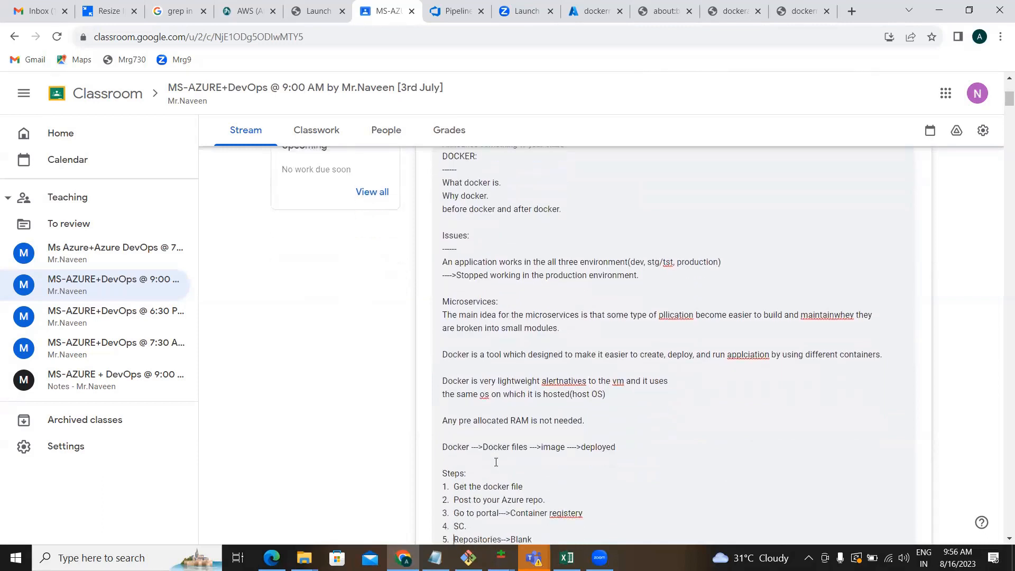
key("Down")
key("Down")
key("Down")
key("Down")
key("Down")
key("Down")
key("Down")
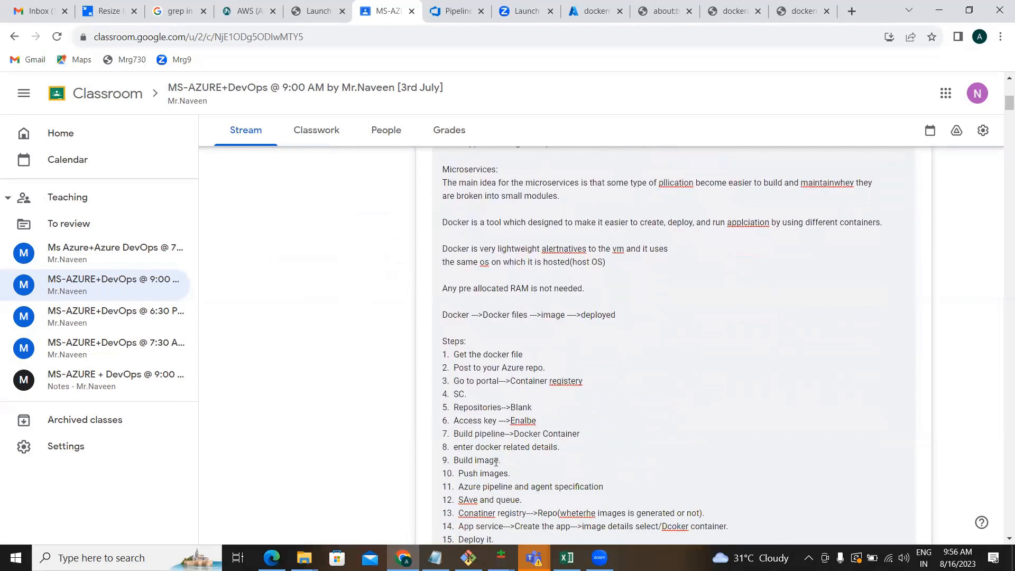
key("Return")
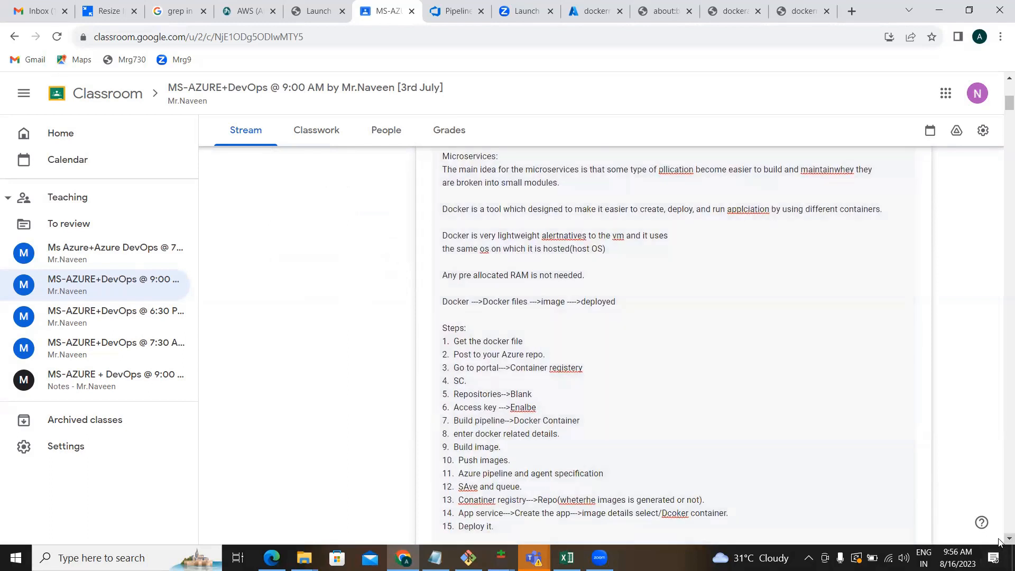
scroll(999, 542, "down", 1)
scroll(1000, 542, "down", 2)
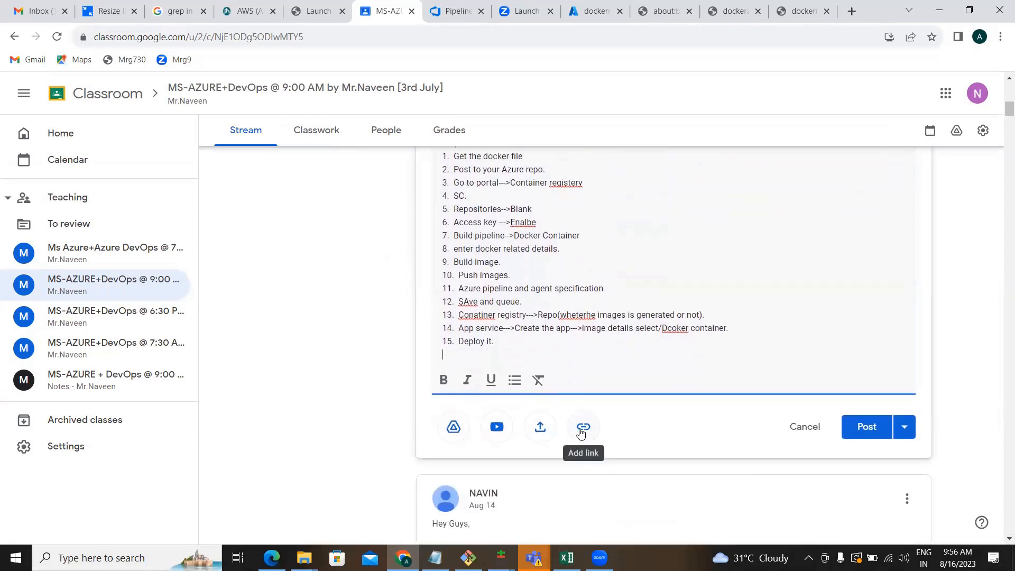
left_click(548, 432)
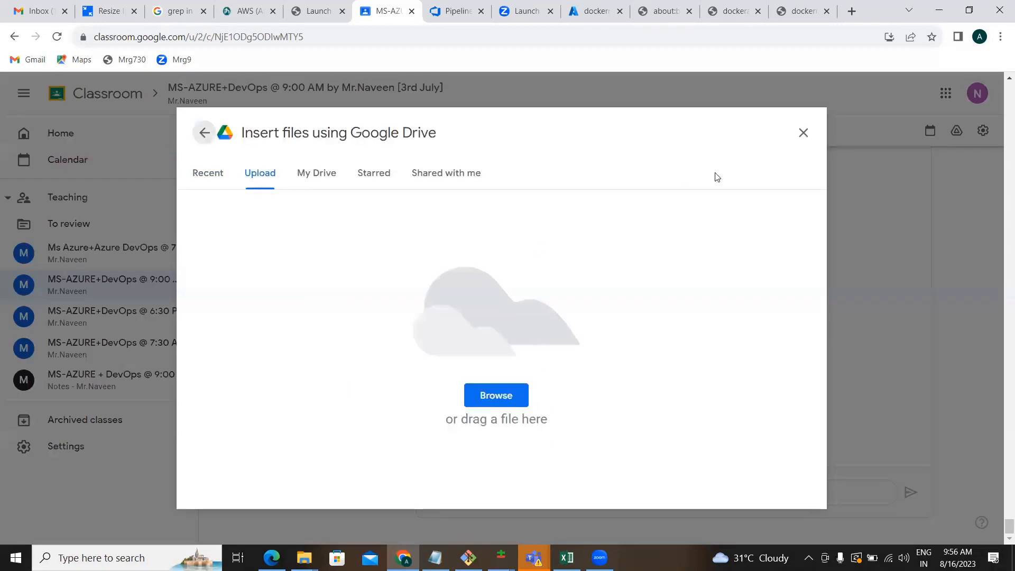
Close the Google Drive insert-files dialog without attaching anything.
left_click(804, 133)
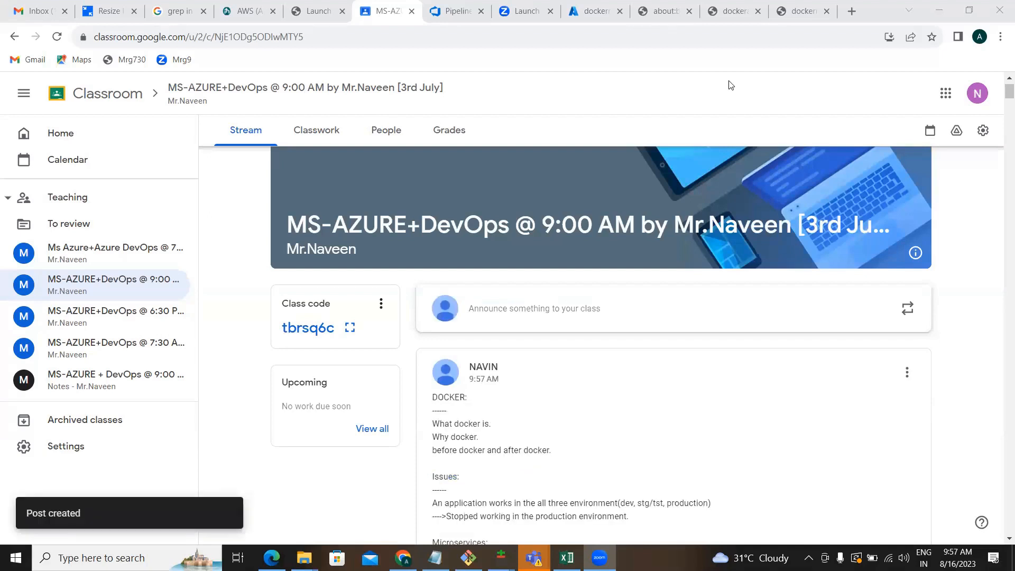
left_click(555, 366)
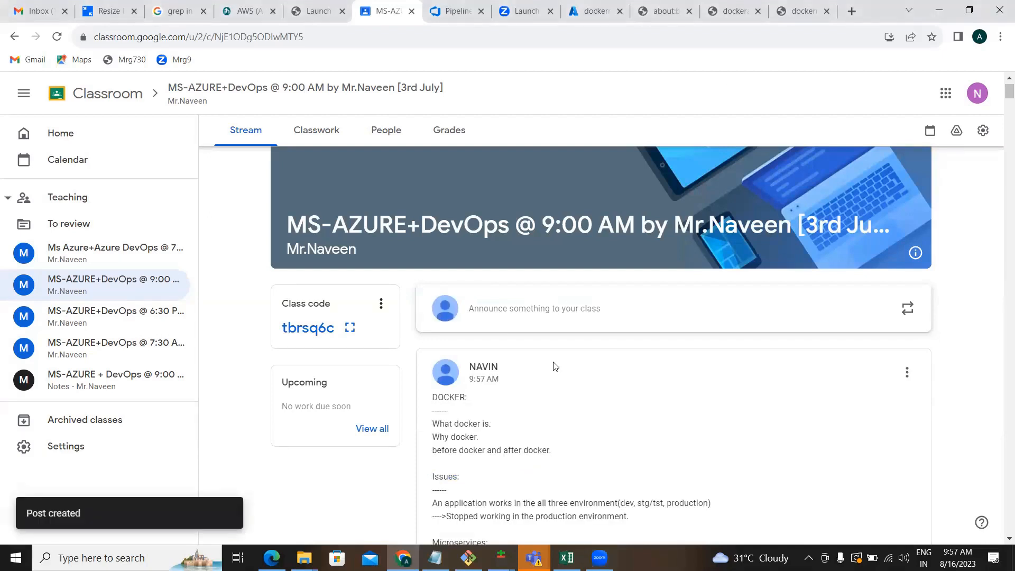
scroll(580, 420, "down", 5)
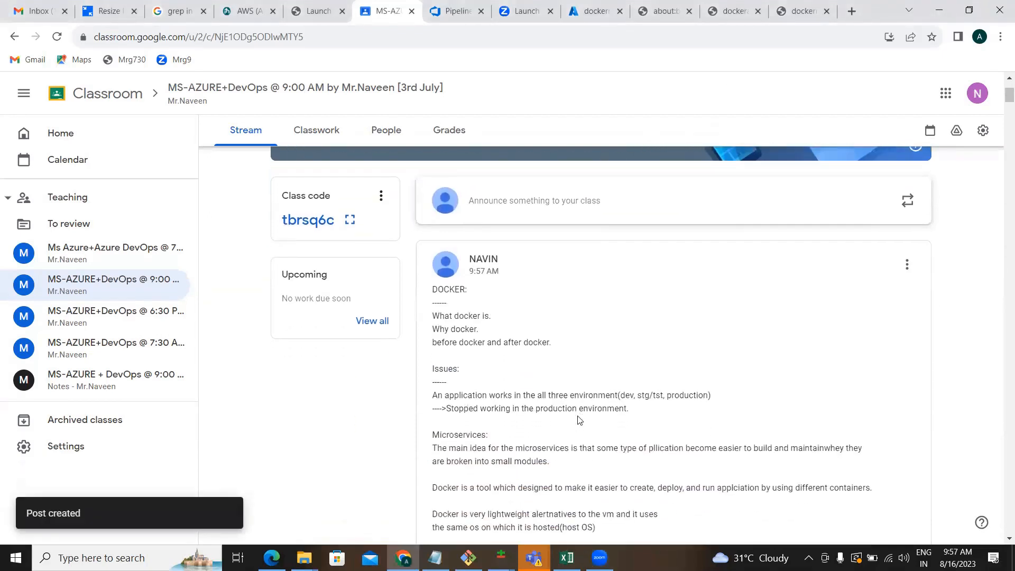
scroll(580, 420, "down", 5)
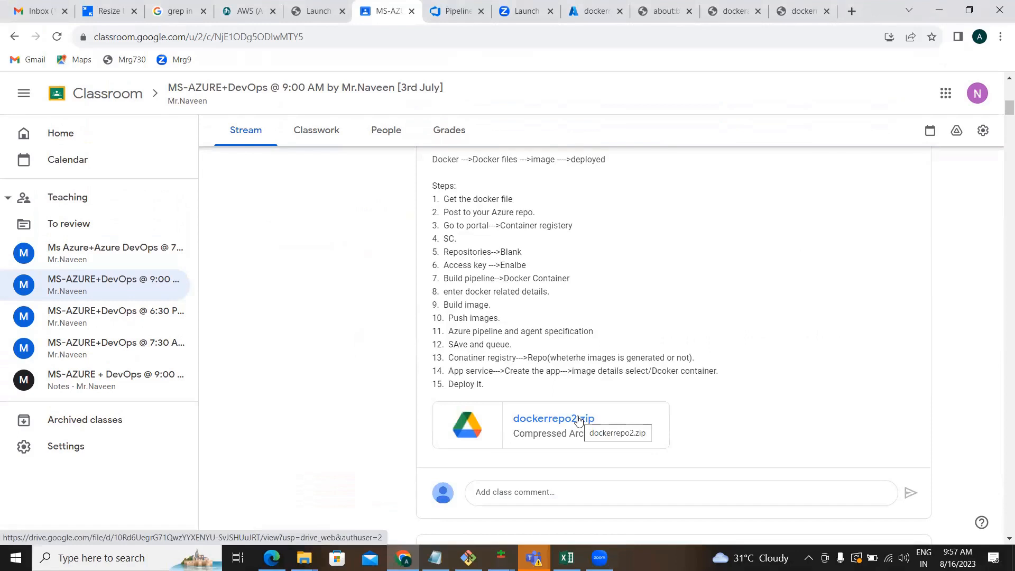
scroll(579, 420, "up", 1)
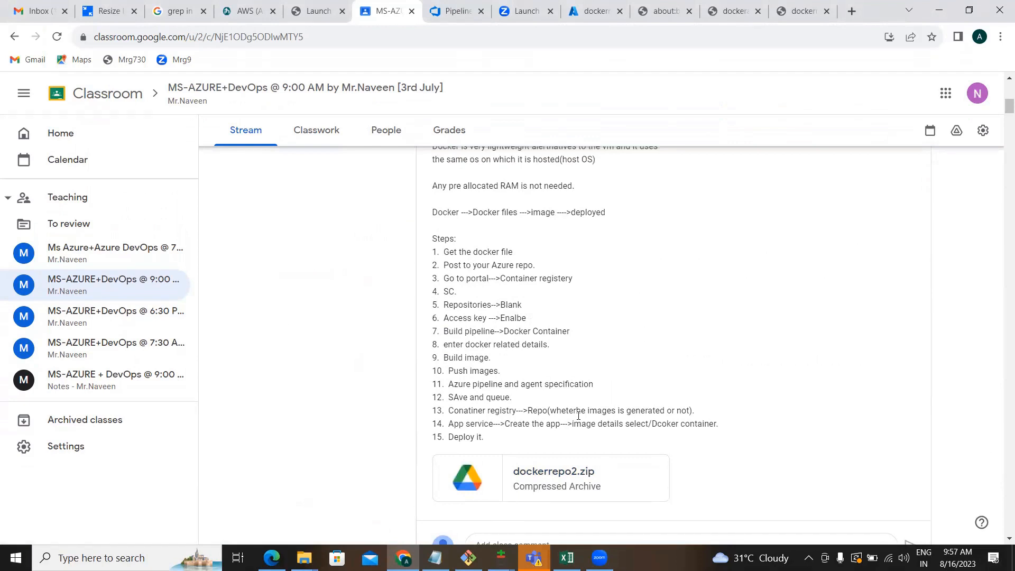
scroll(579, 416, "up", 5)
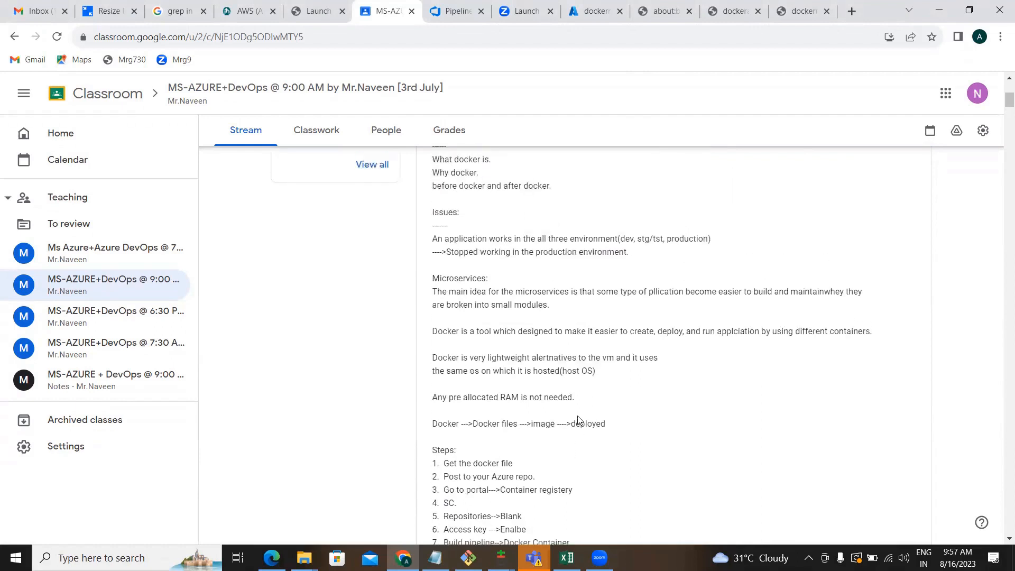
scroll(578, 416, "down", 6)
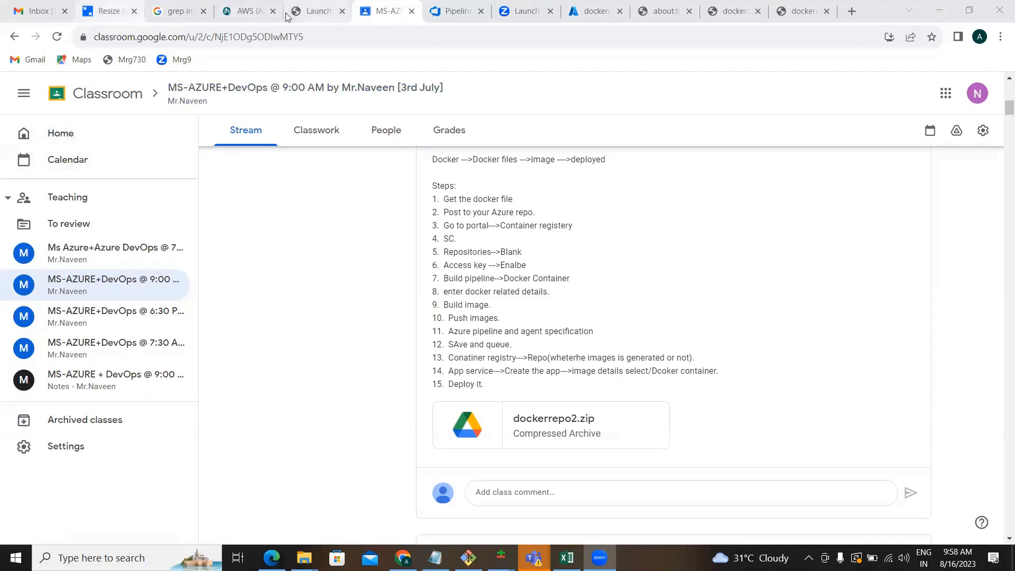
Go to the Releases page from the Pipelines menu in Azure DevOps.
left_click(449, 11)
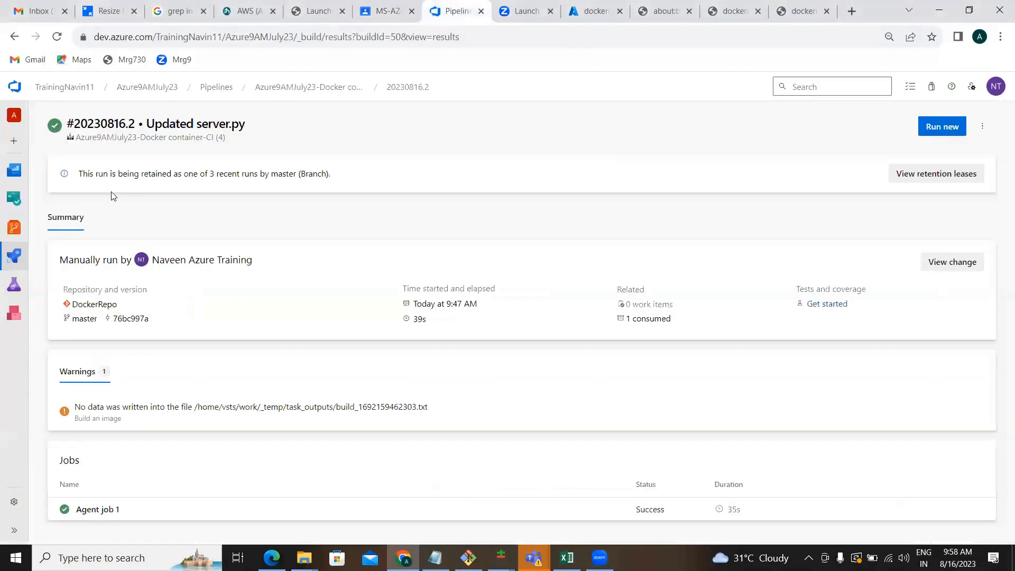
mouse_move(14, 269)
left_click(66, 315)
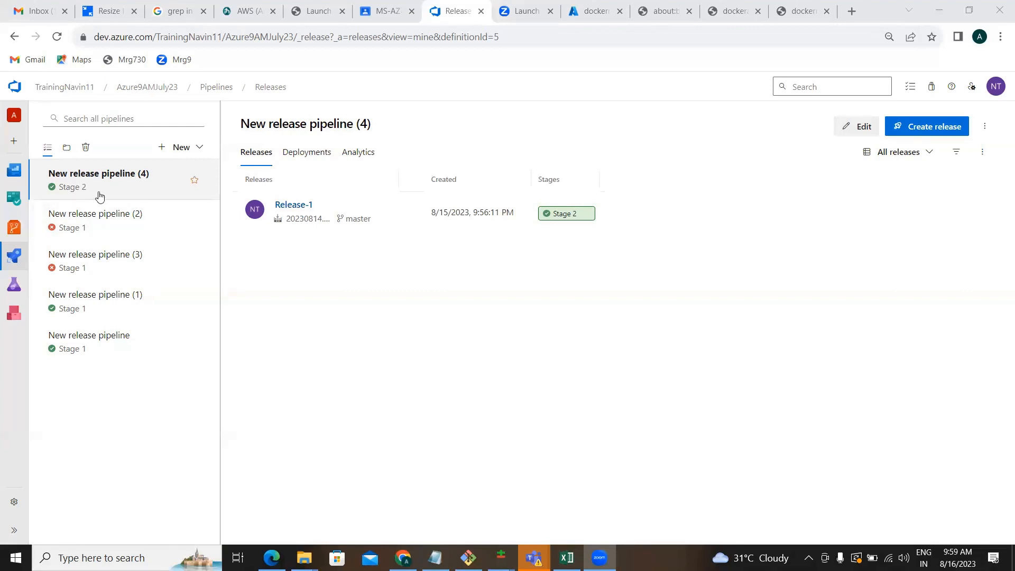
Create New release pipeline (5) and dismiss the template choices.
left_click(180, 144)
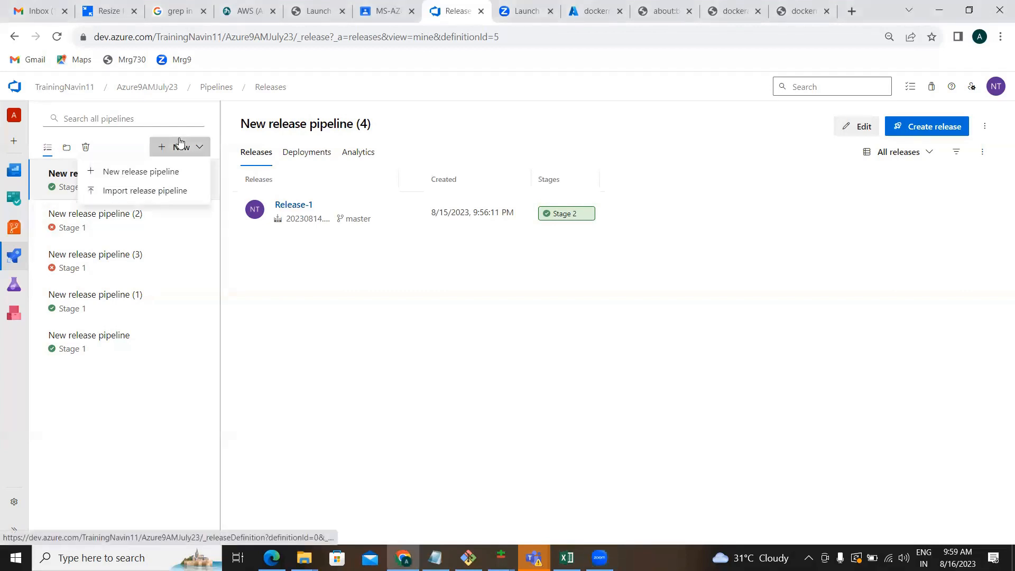
left_click(152, 174)
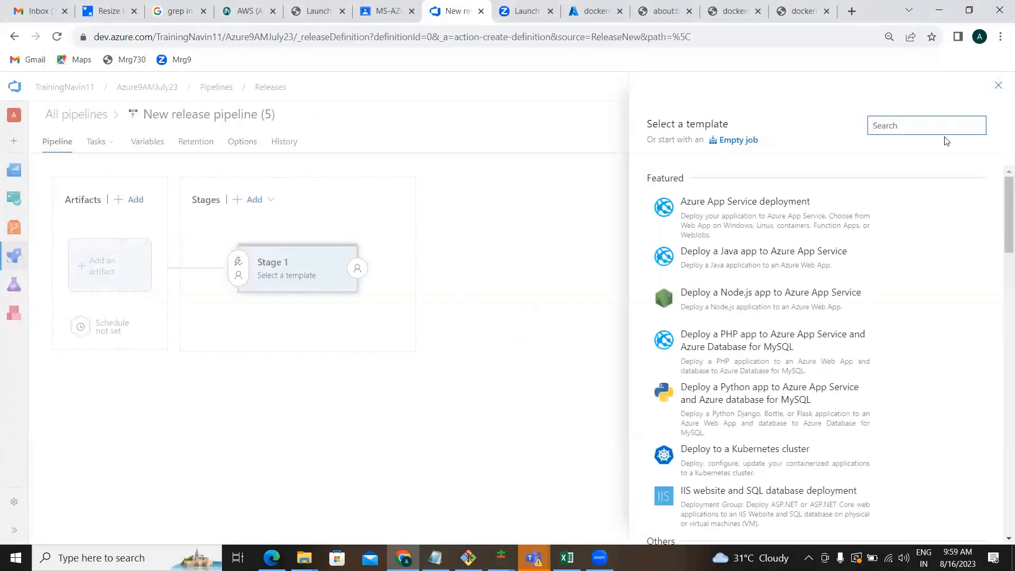
left_click(999, 86)
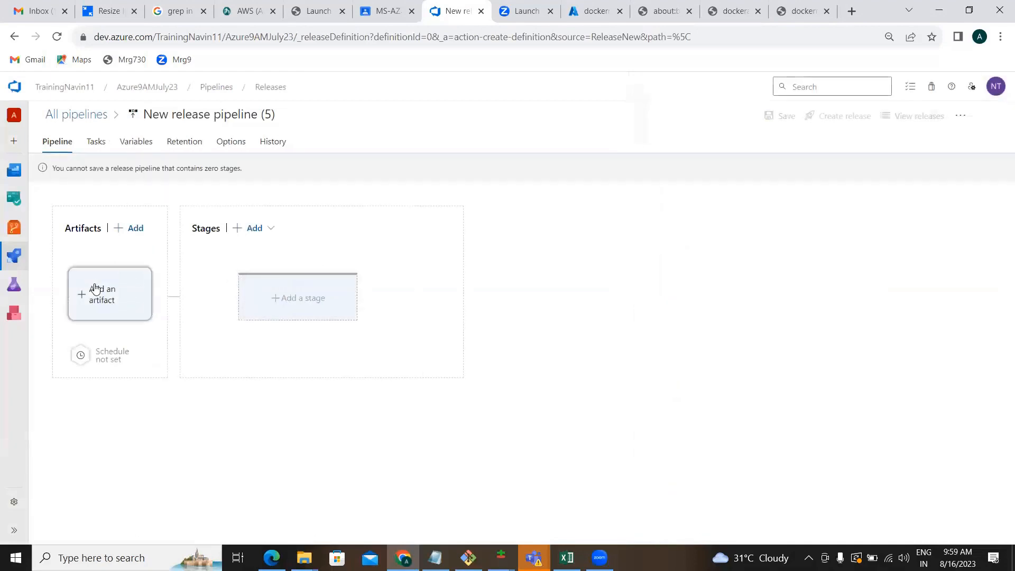
Add the Azure9AMJuly23-Docker container-CI (4) build as the pipeline artifact.
left_click(98, 290)
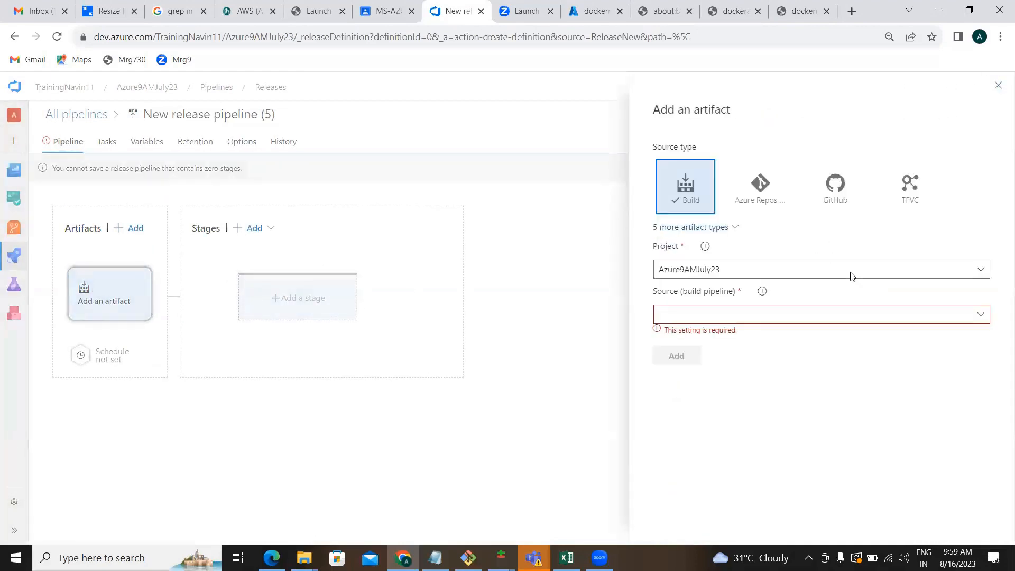
left_click(981, 315)
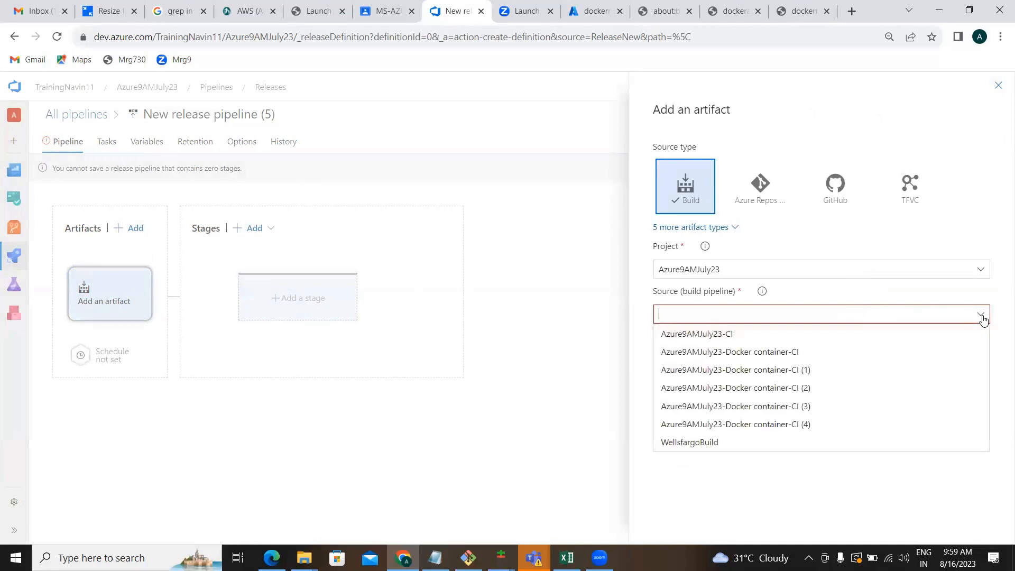
left_click(759, 424)
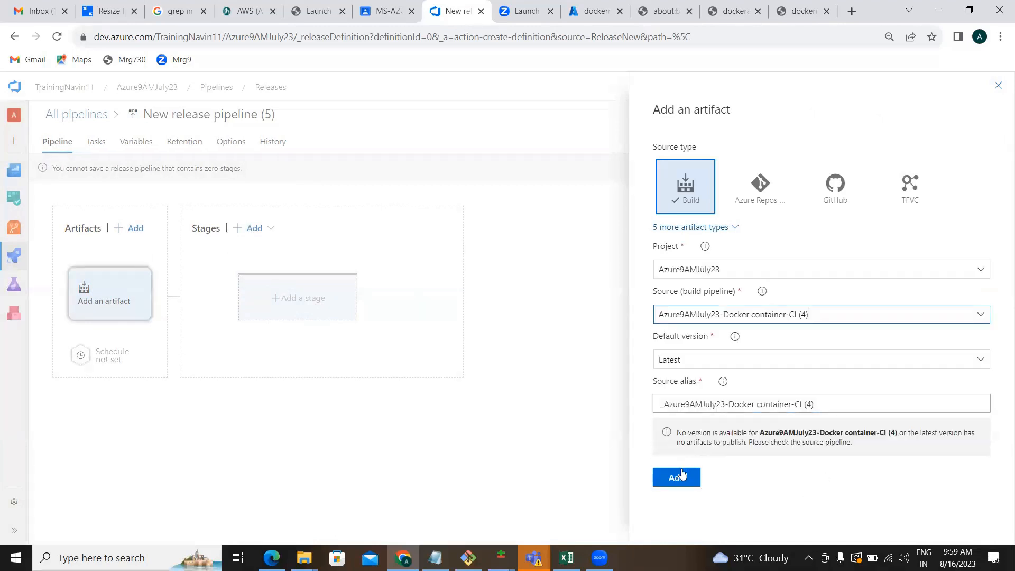
left_click(679, 477)
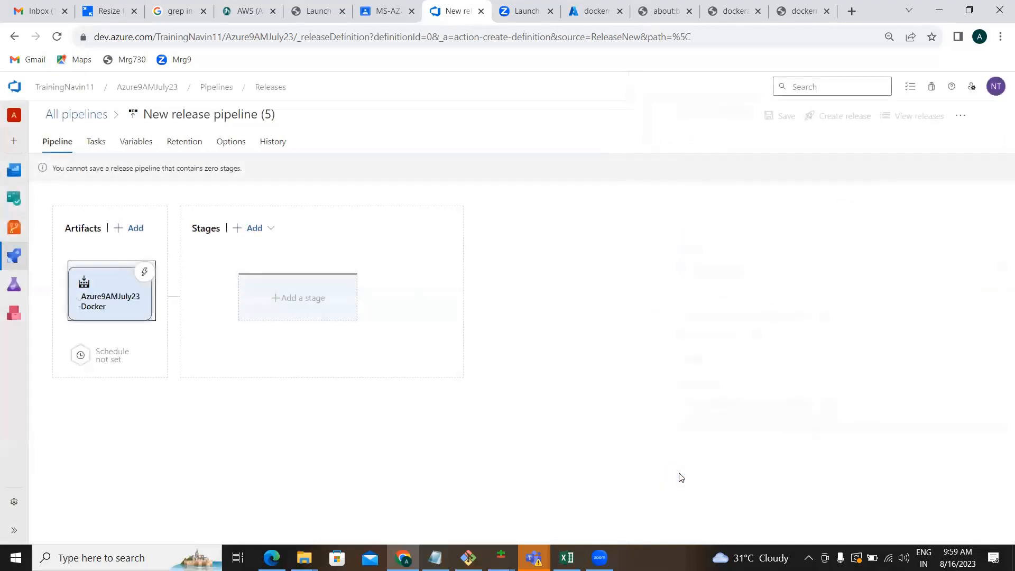
Add Stage 2 using the Azure App Service deployment template.
left_click(307, 299)
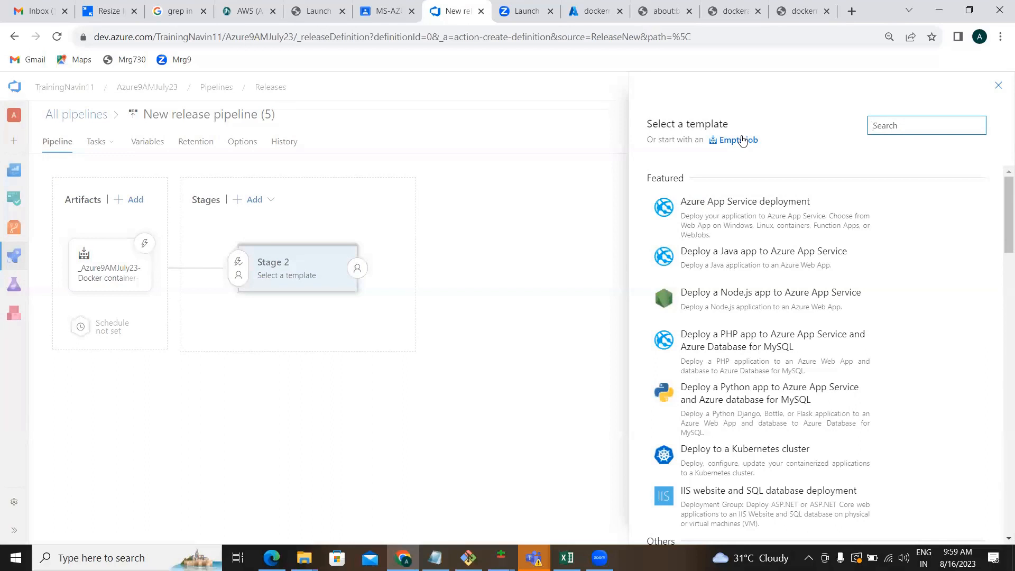
left_click(145, 247)
mouse_move(759, 207)
left_click(952, 212)
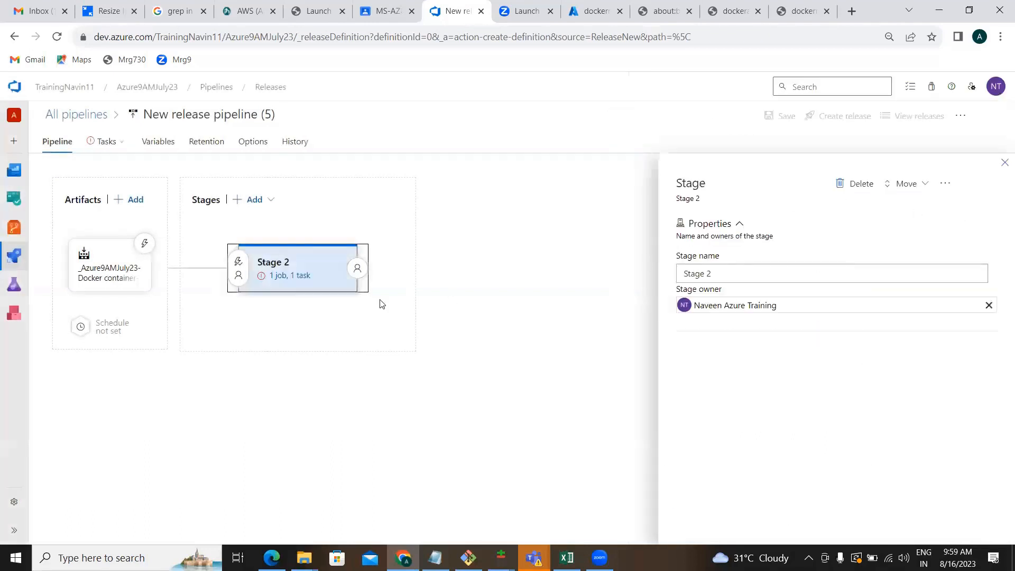
left_click(281, 279)
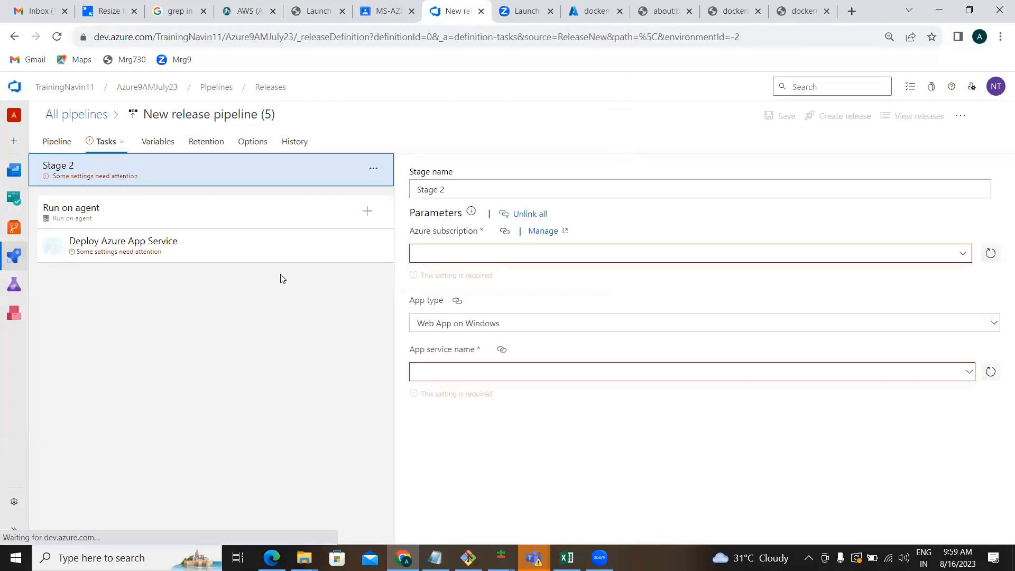
Set the deploy task's subscription to NewSC and app type to Web App on Linux.
left_click(963, 254)
left_click(668, 317)
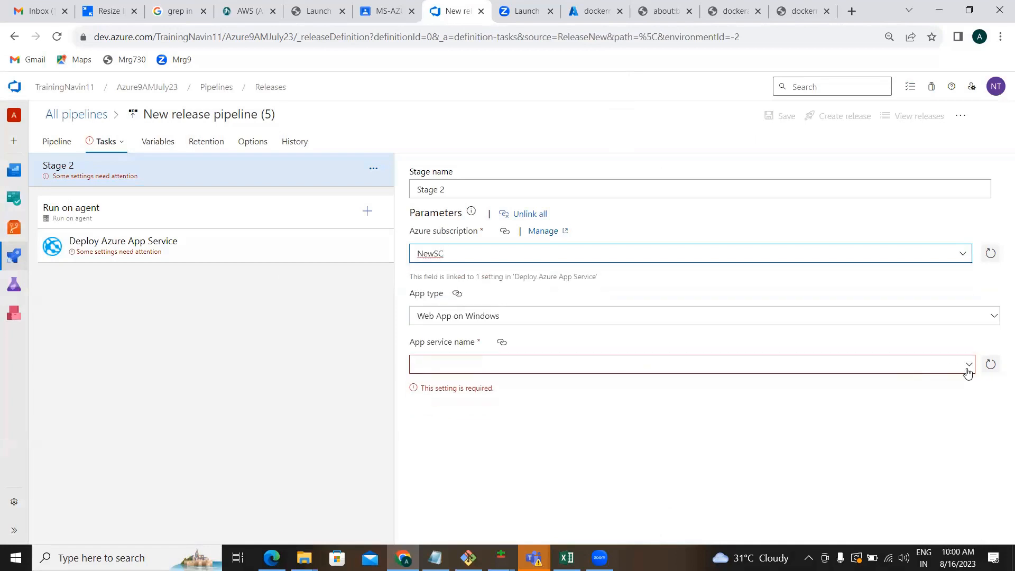
left_click(970, 371)
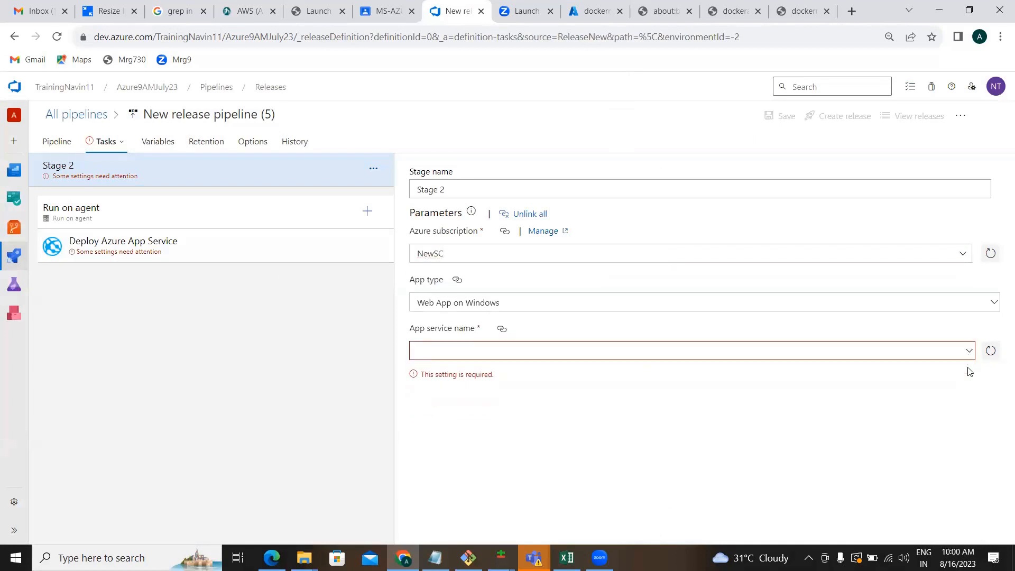
left_click(970, 352)
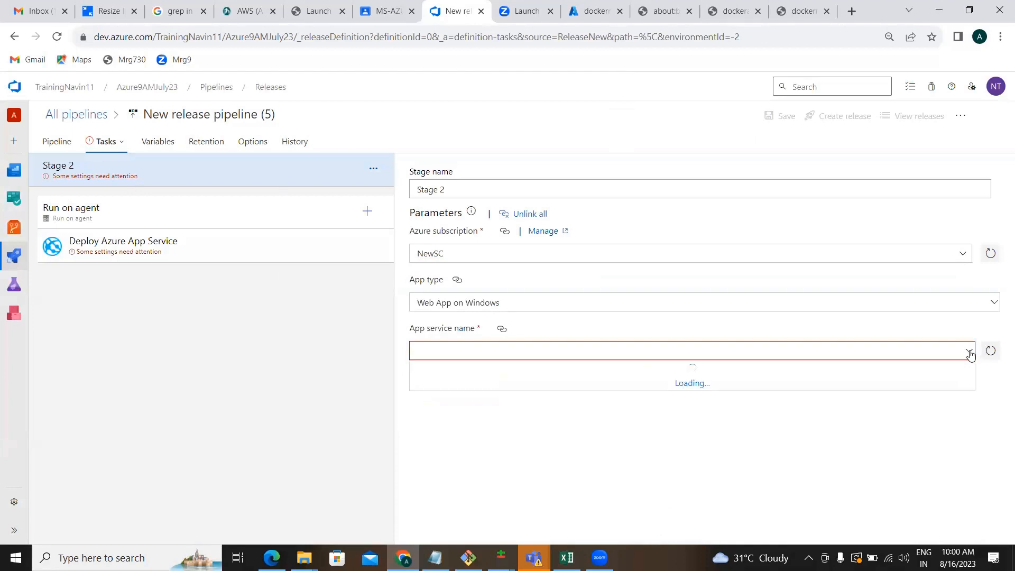
left_click(992, 307)
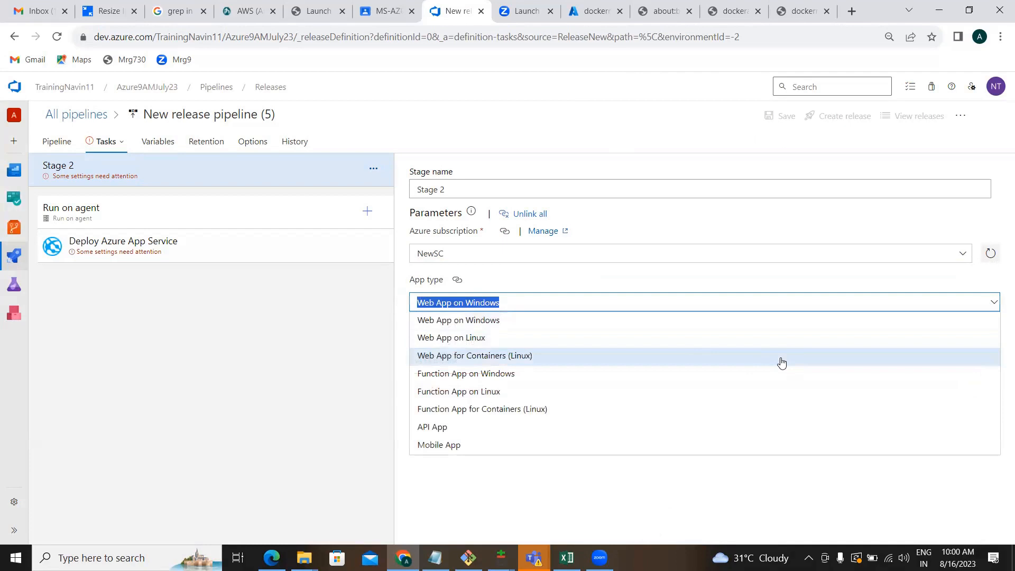
left_click(687, 344)
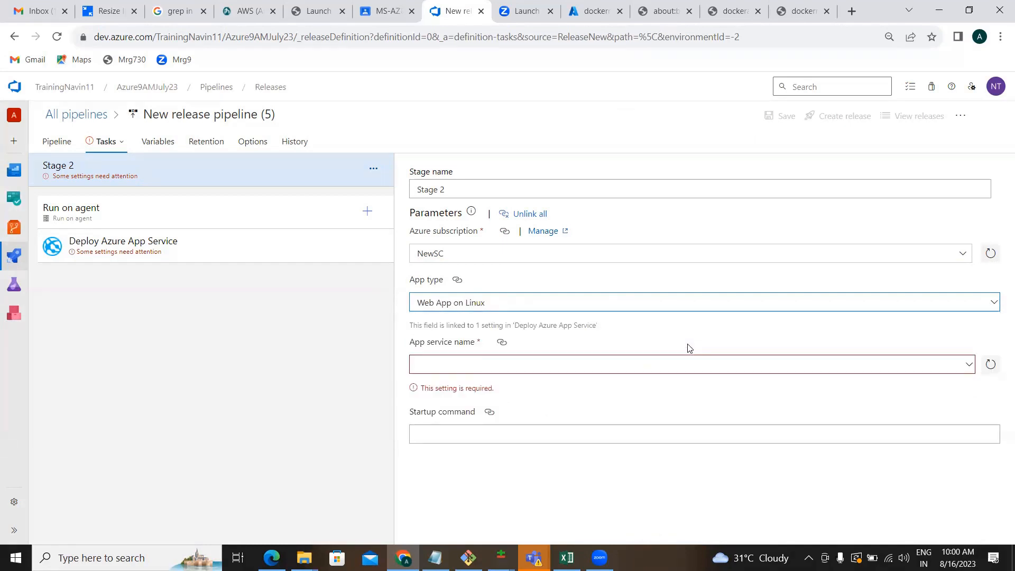
Switch the app type to Web App for Containers (Linux) and pick app service dockerappservice19.
left_click(970, 362)
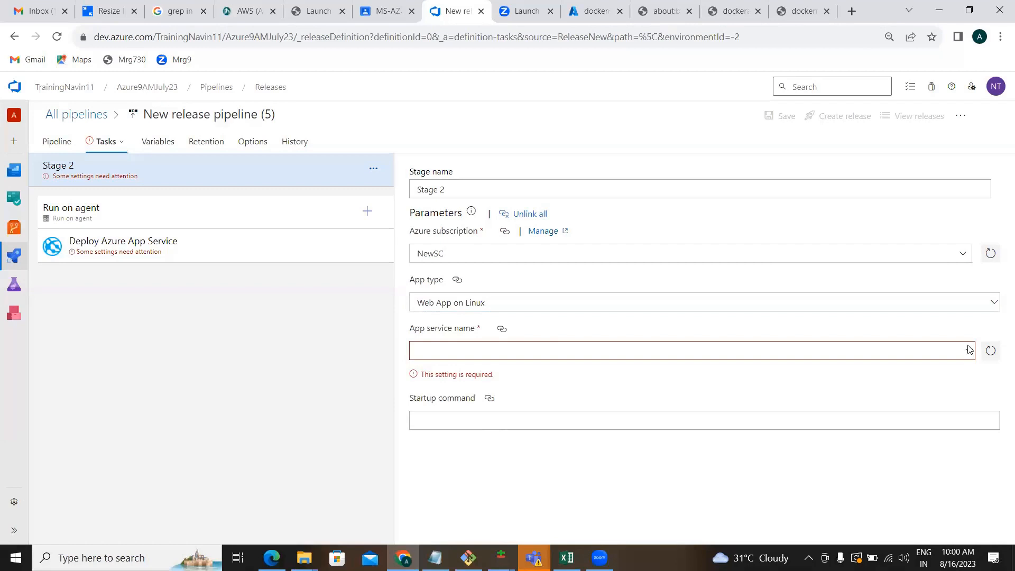
left_click(970, 349)
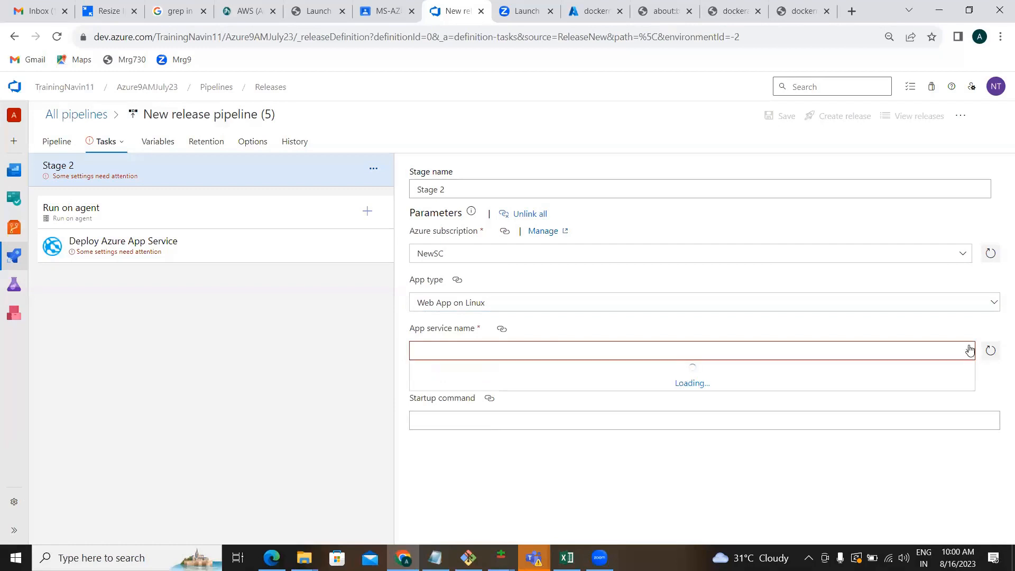
left_click(994, 304)
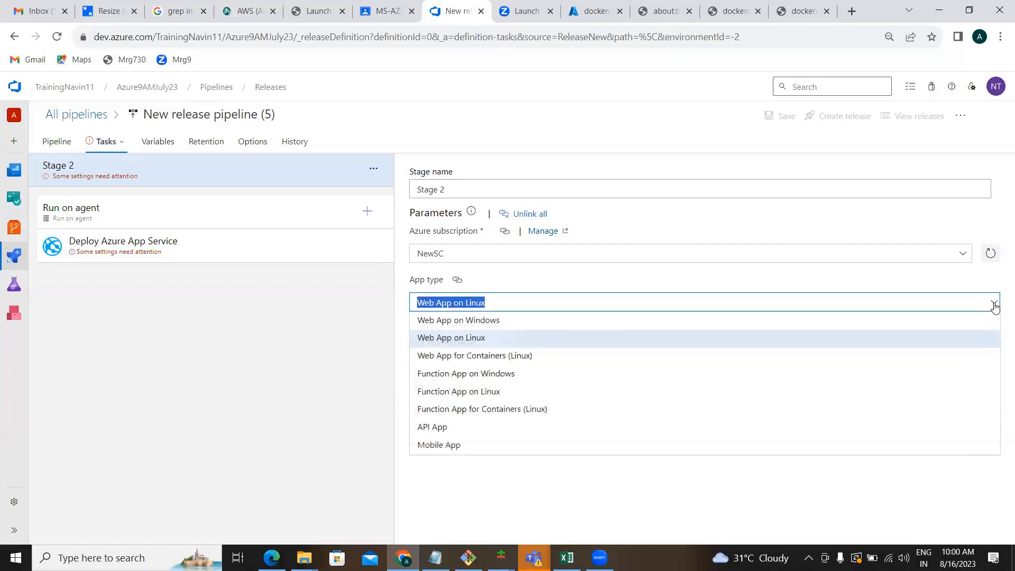
left_click(629, 359)
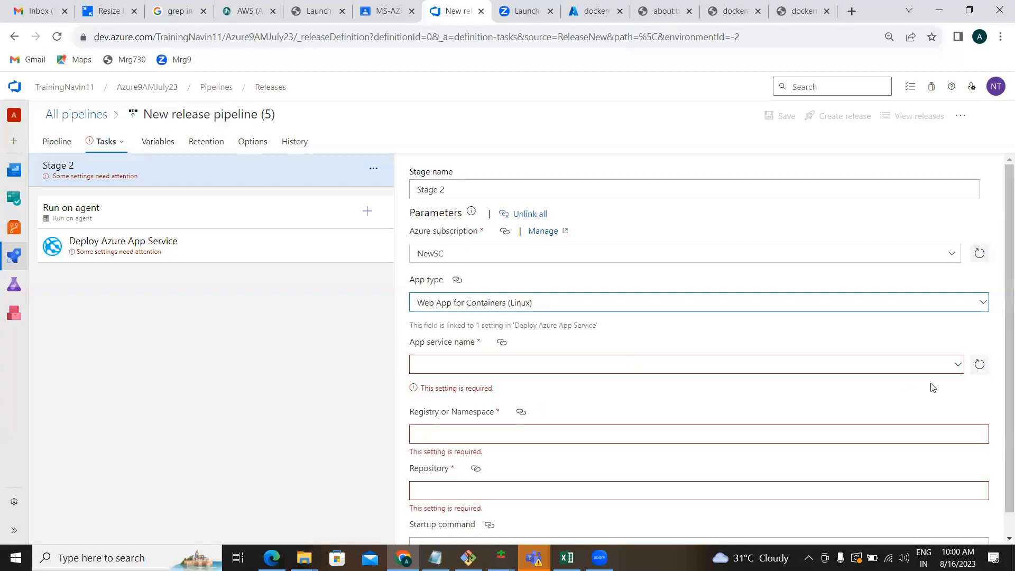
left_click(958, 365)
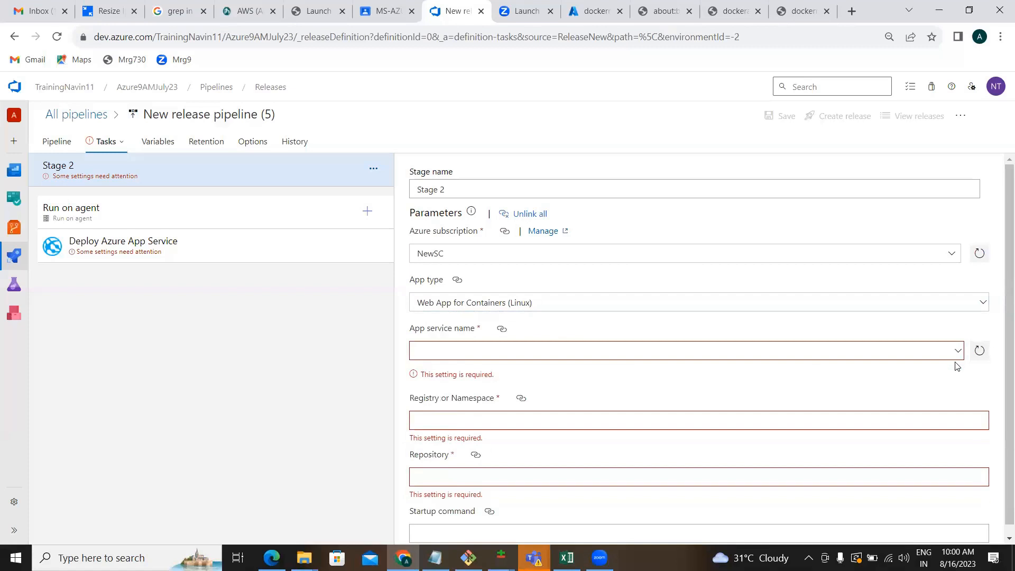
left_click(957, 350)
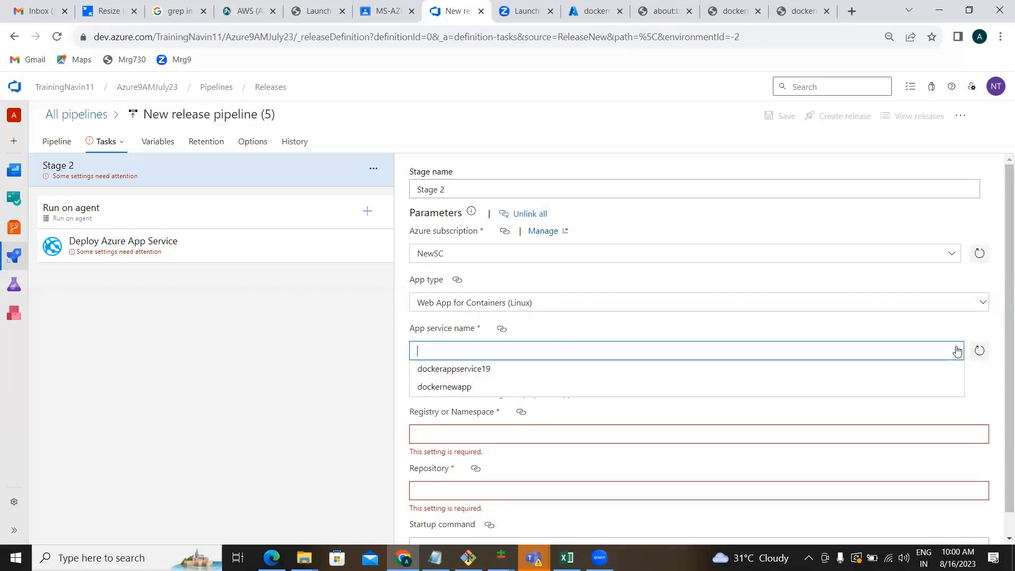
left_click(553, 369)
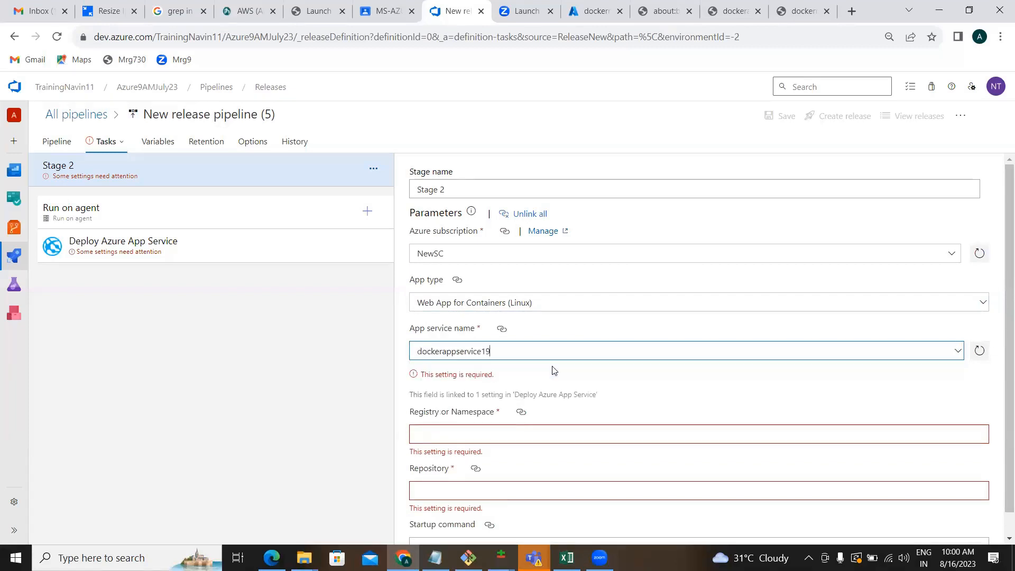
left_click(665, 379)
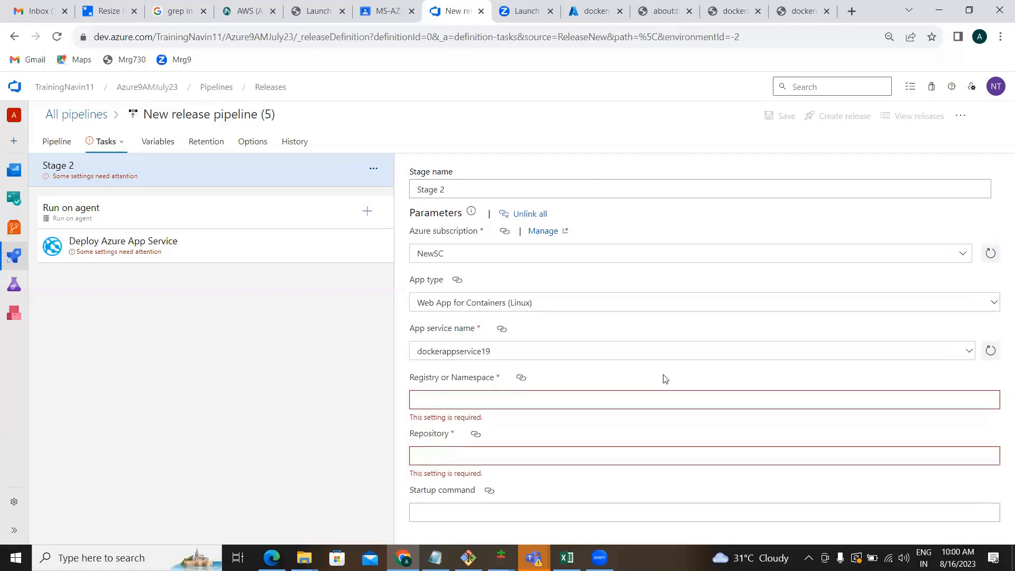
double_click(475, 379)
Copy the Naveencr19 registry's login server naveencr19.azurecr.io from Azure Portal.
left_click(587, 13)
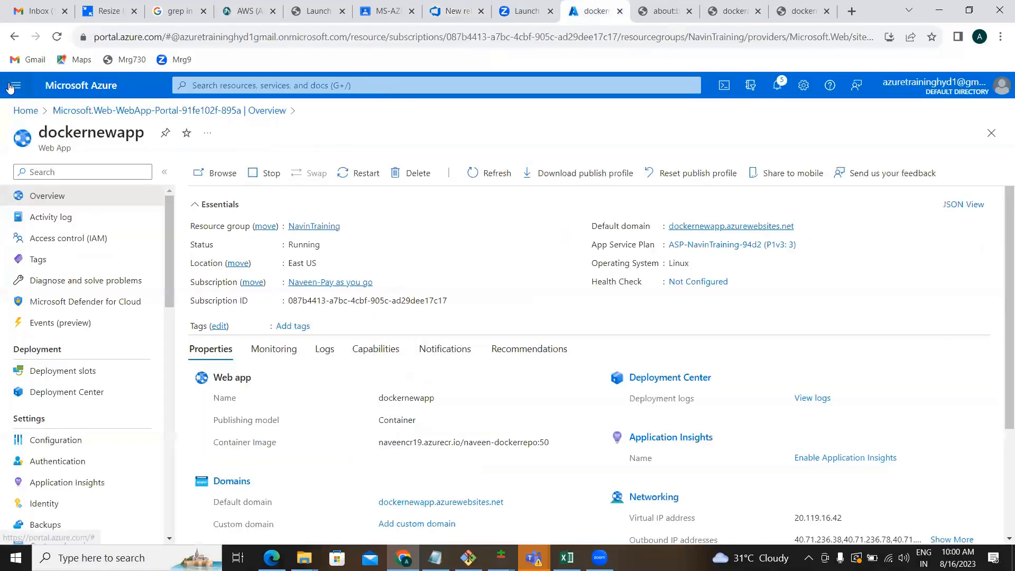
left_click(25, 110)
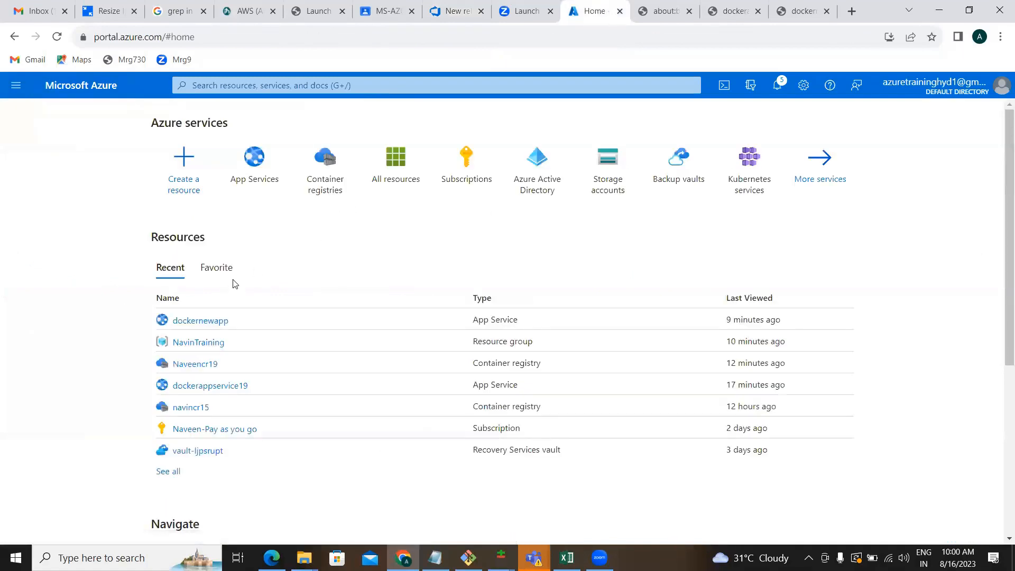
left_click(197, 365)
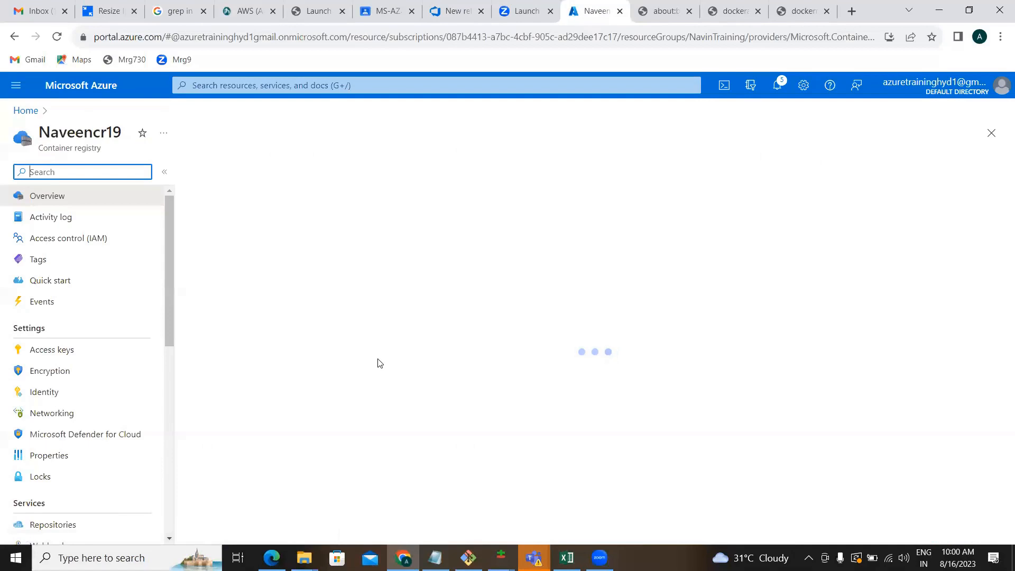
left_click(774, 215)
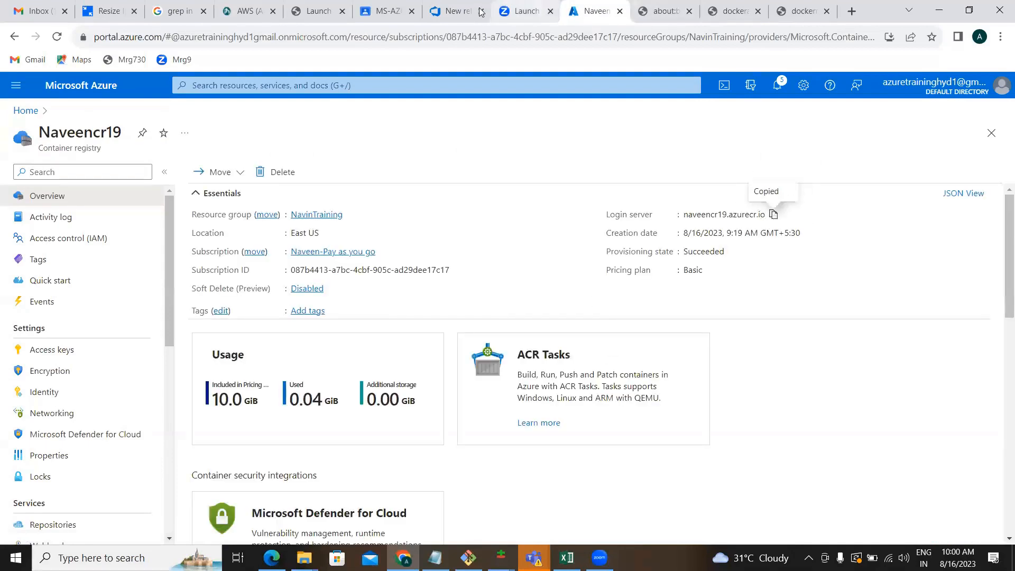
left_click(454, 11)
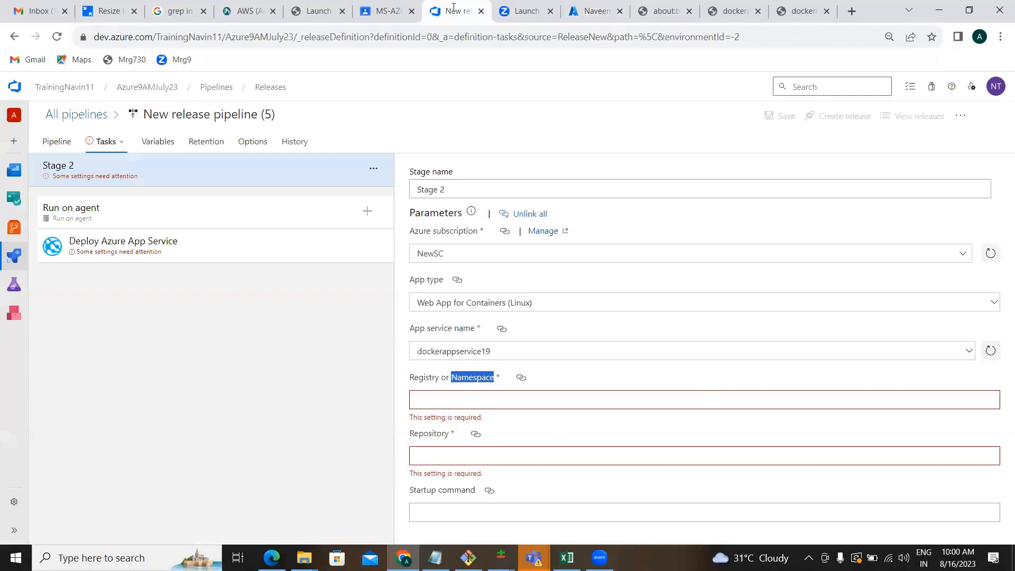
Set Registry or Namespace to naveencr19.azurecr.io and Repository to Dockerrepo2.
left_click(469, 397)
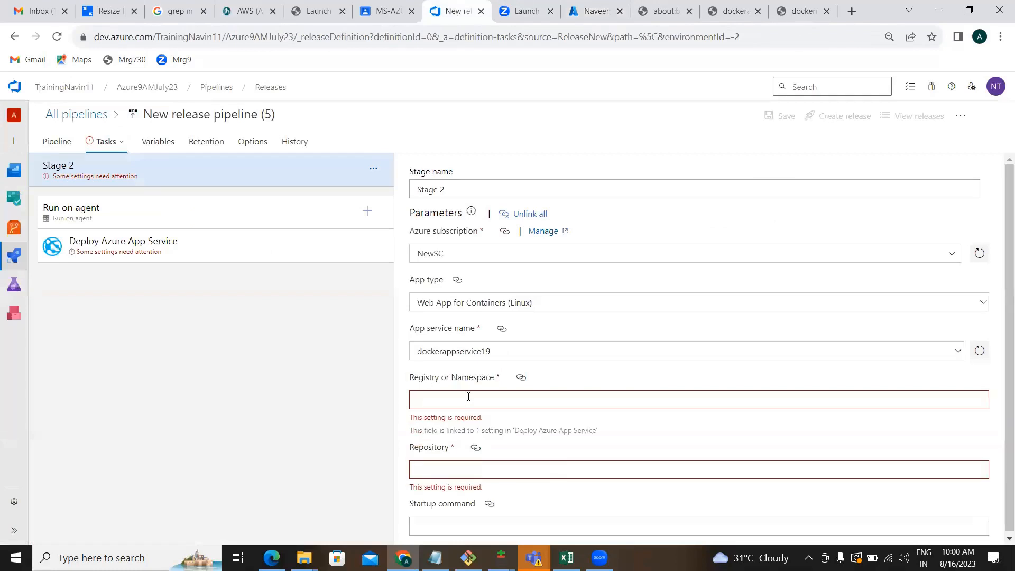
key("ctrl+v")
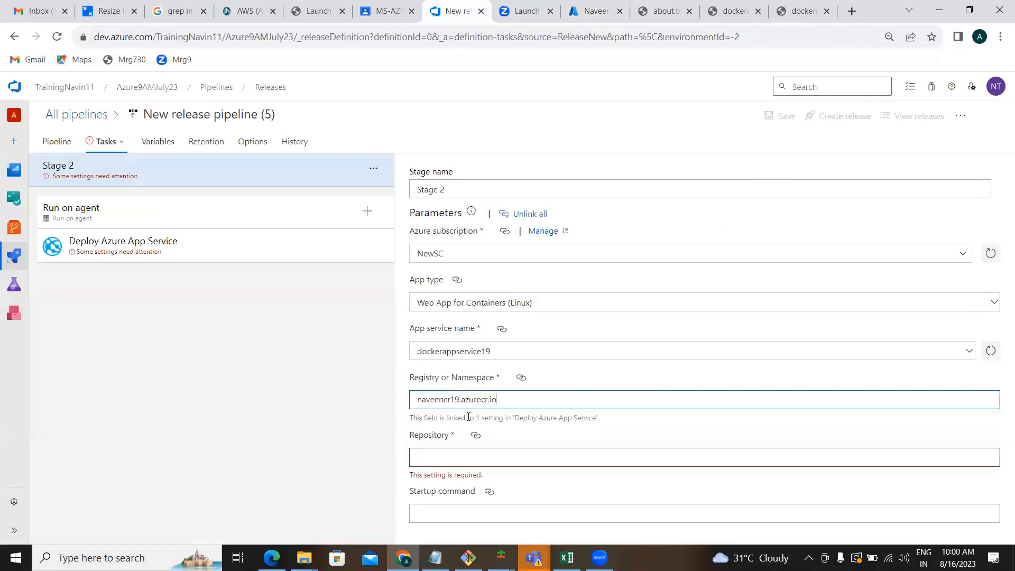
left_click(466, 454)
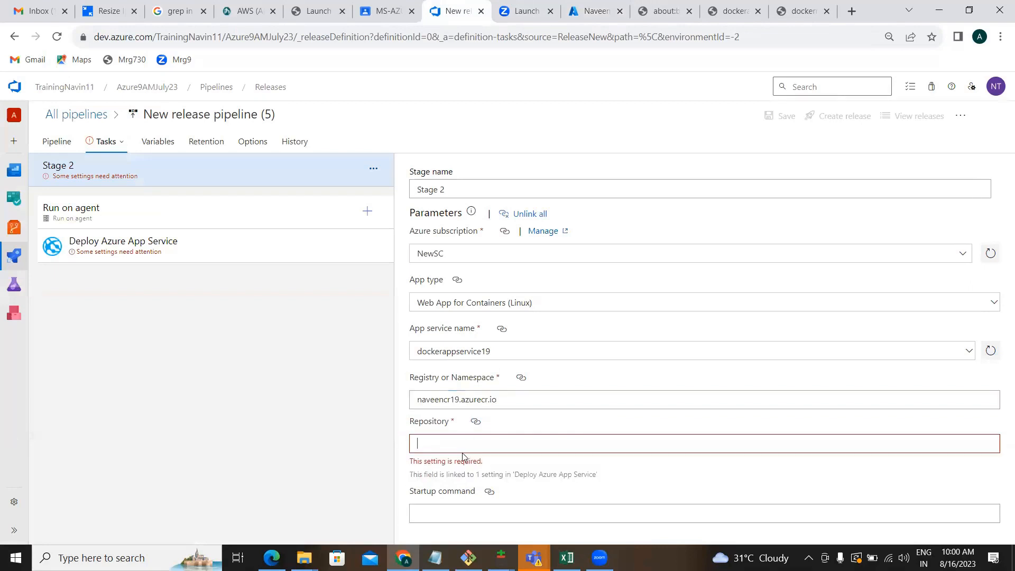
left_click(575, 11)
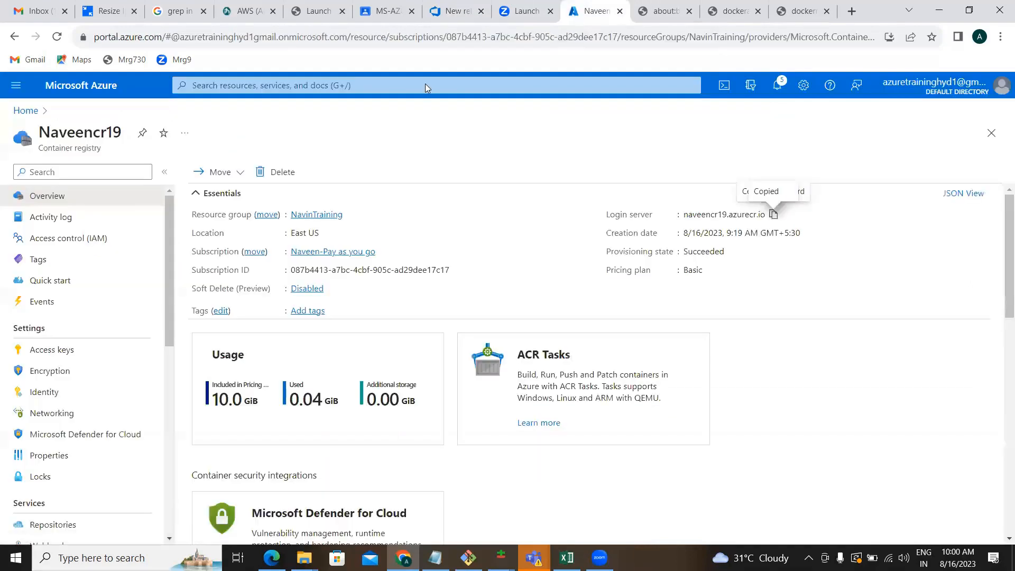
left_click(459, 10)
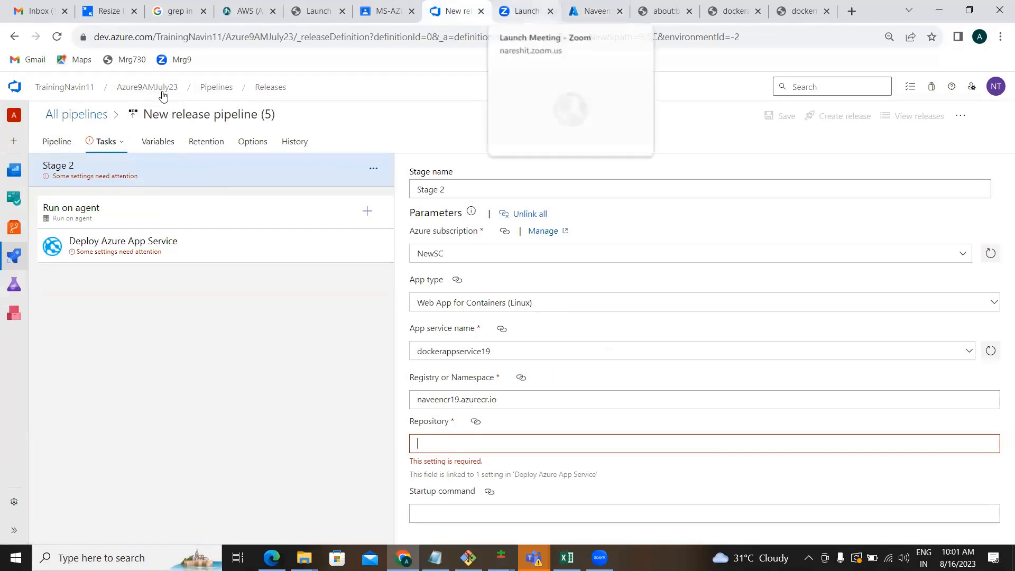
type("Dockerrepo2")
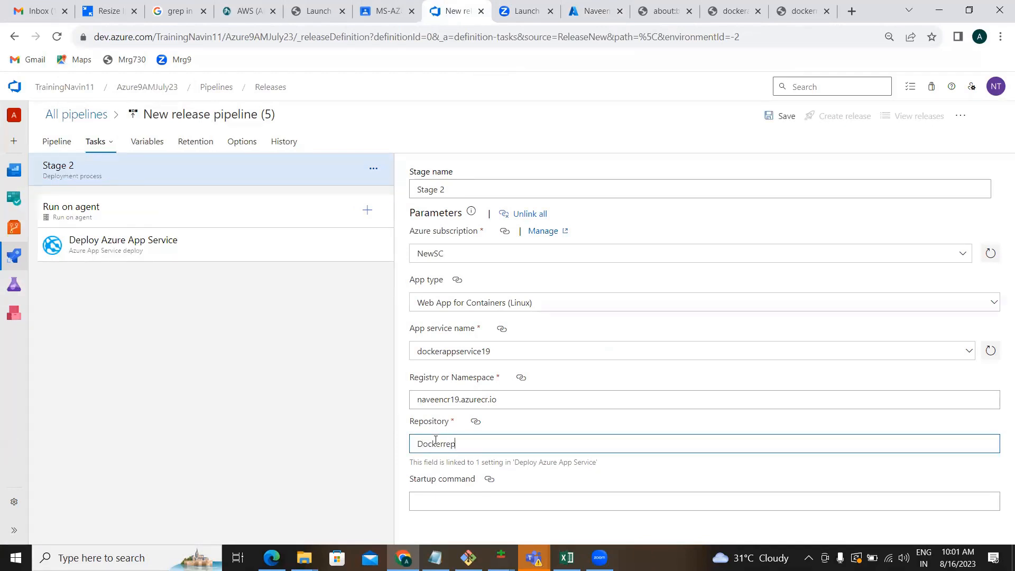
left_click(360, 473)
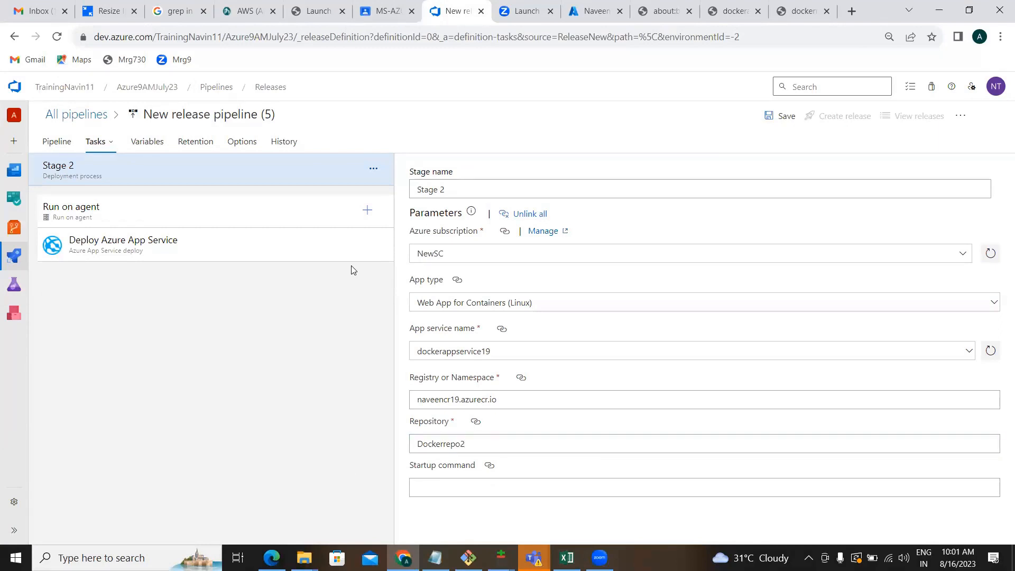
Save the release pipeline with the comment 'kjk'.
left_click(768, 115)
left_click(463, 345)
type("kjk")
left_click(552, 380)
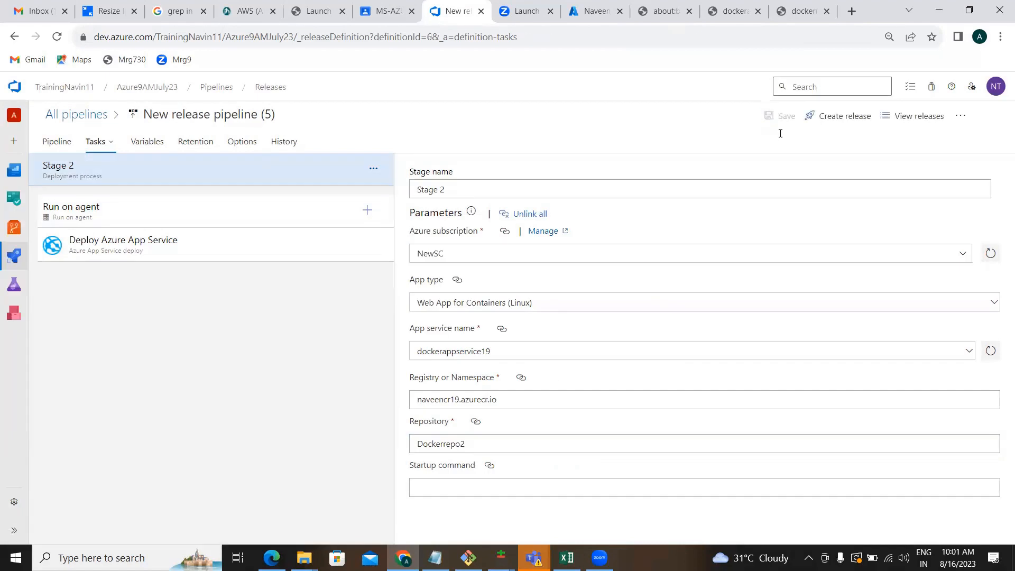
Create Release-1 of New release pipeline (5) and open its progress page as Stage 2 deploys.
left_click(840, 117)
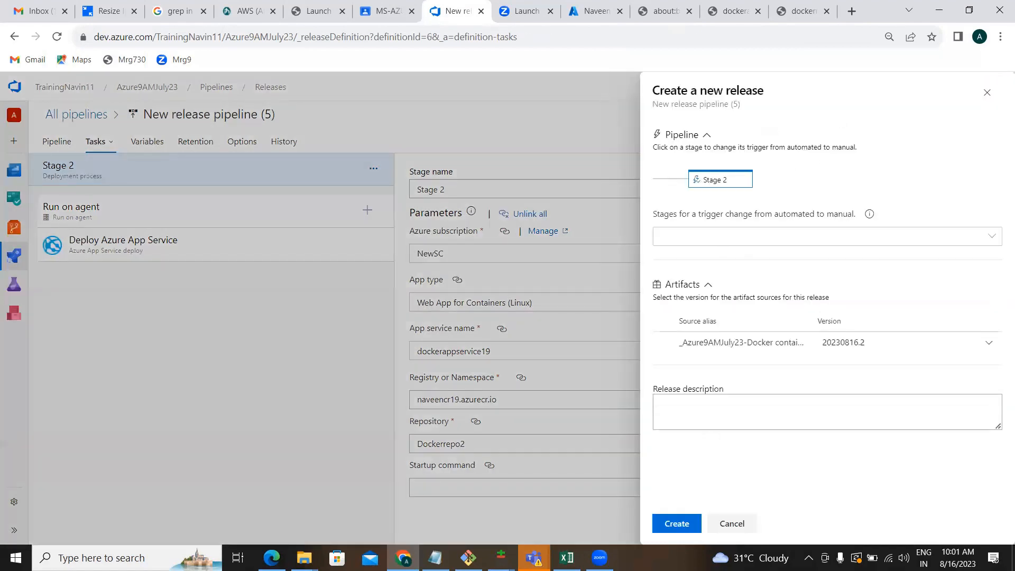
left_click(678, 525)
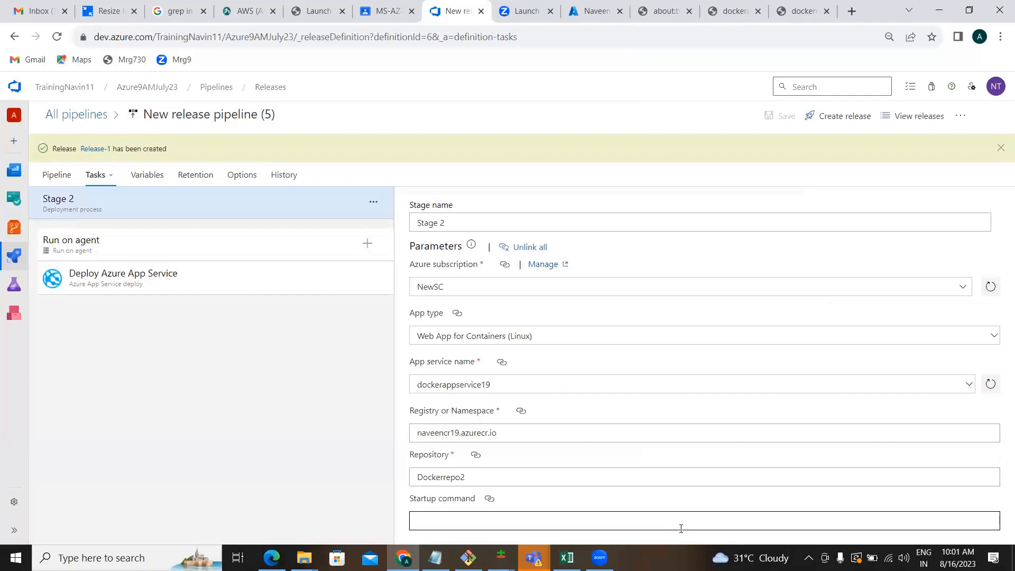
left_click(444, 478)
double_click(432, 479)
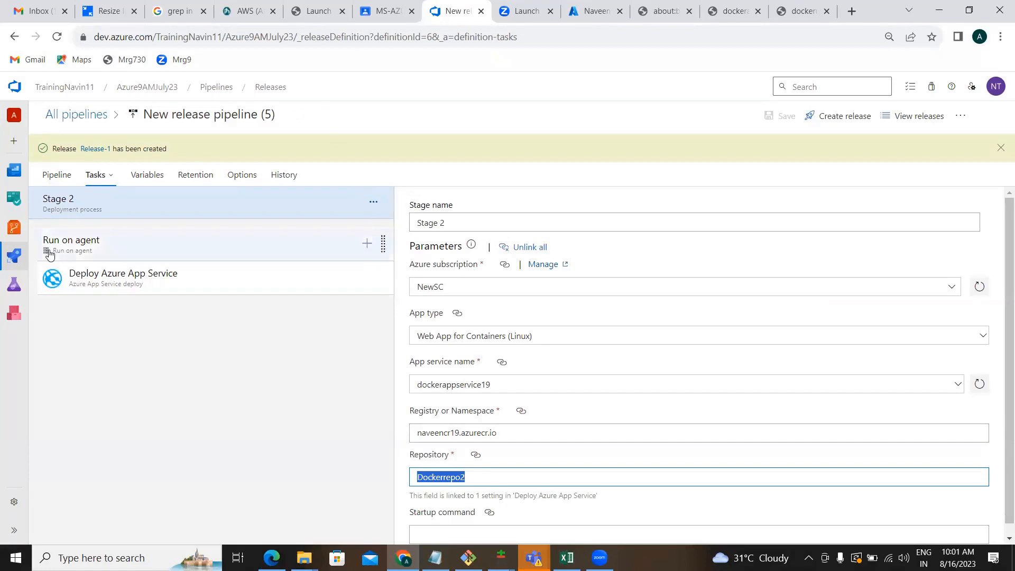
left_click(95, 150)
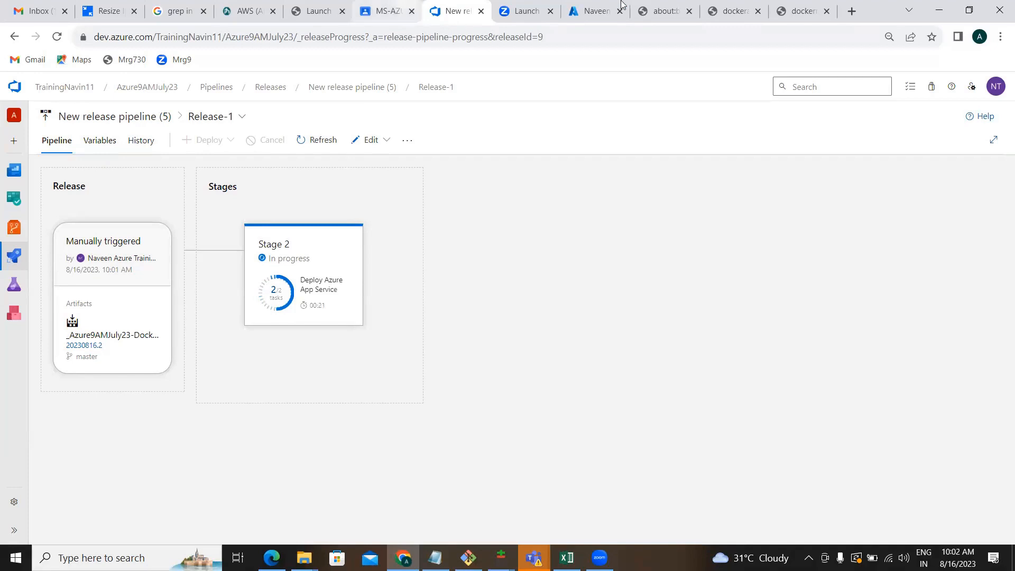
Check the dockerappservice19 site and Naveencr19 registry, then return to Release-1 until Stage 2 succeeds.
left_click(710, 13)
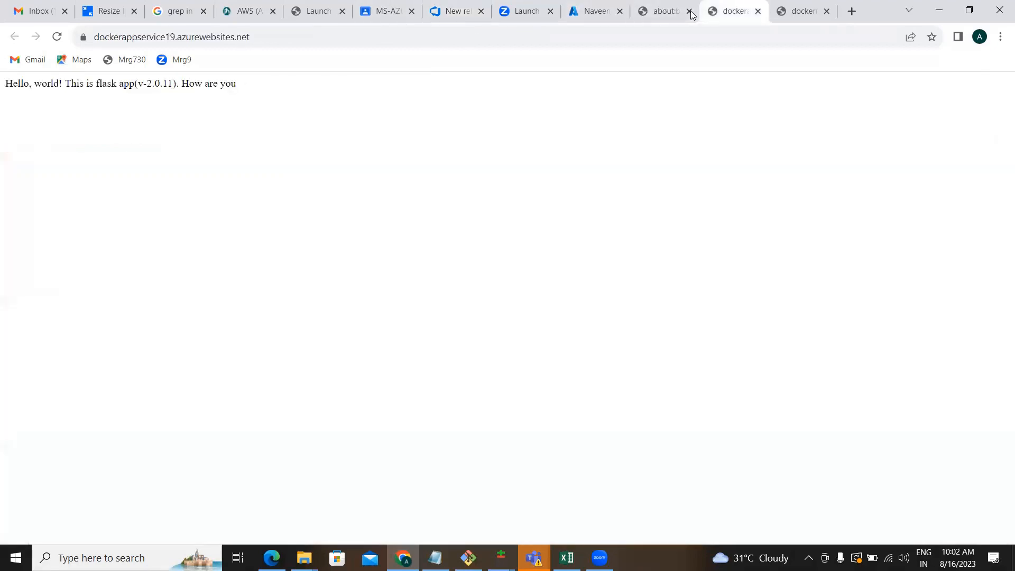
left_click(597, 12)
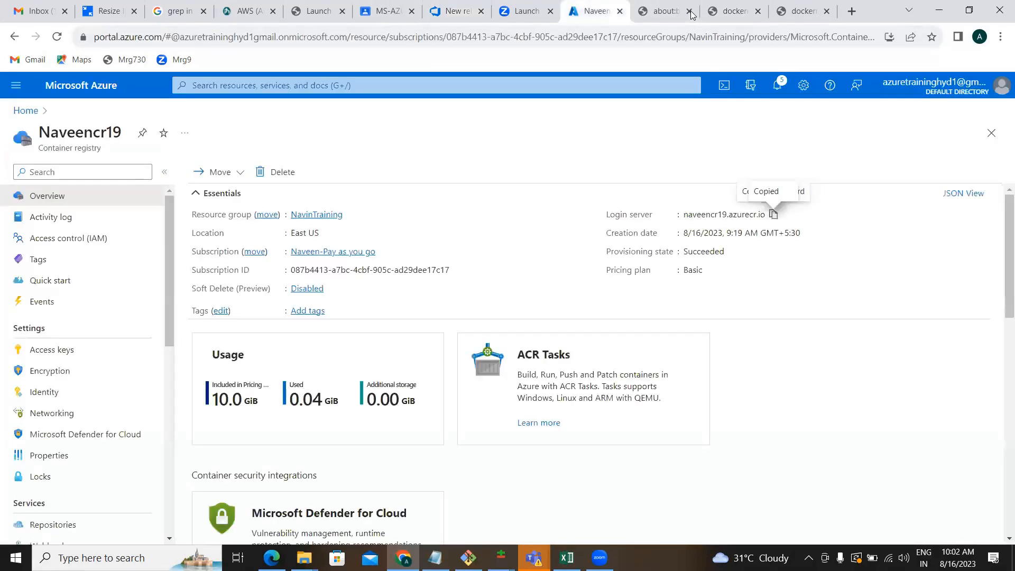
key("ctrl+shift+Tab")
key("ctrl+shift+Tab")
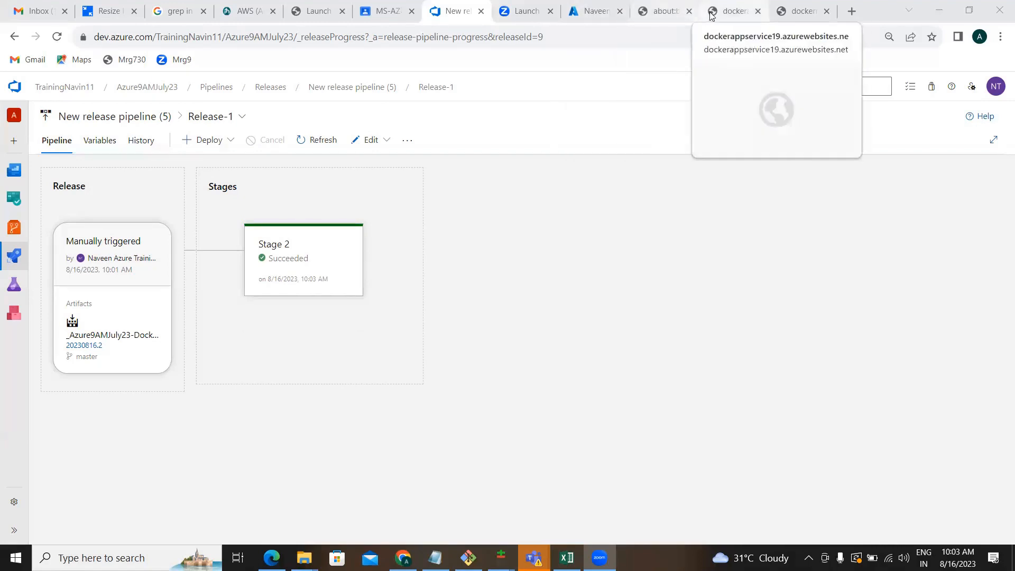
Open the dockernewapp web app from the Azure portal home and launch its site in a new tab.
left_click(595, 17)
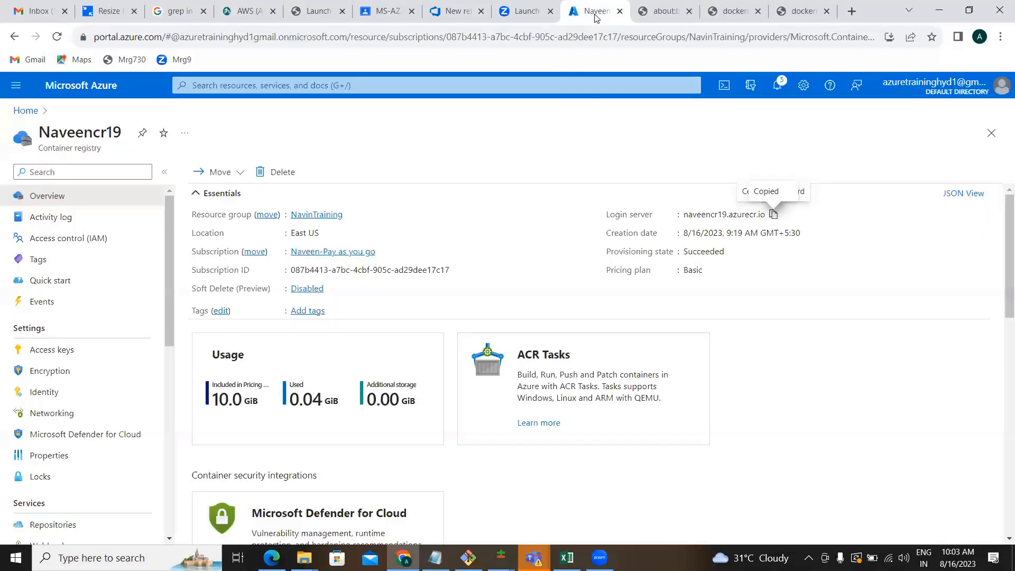
left_click(71, 85)
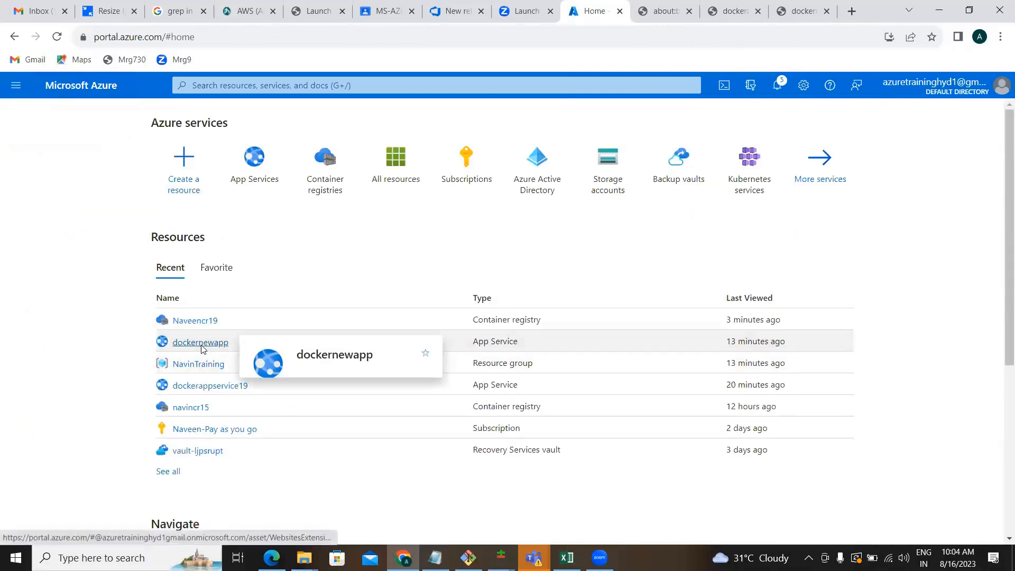
left_click(201, 344)
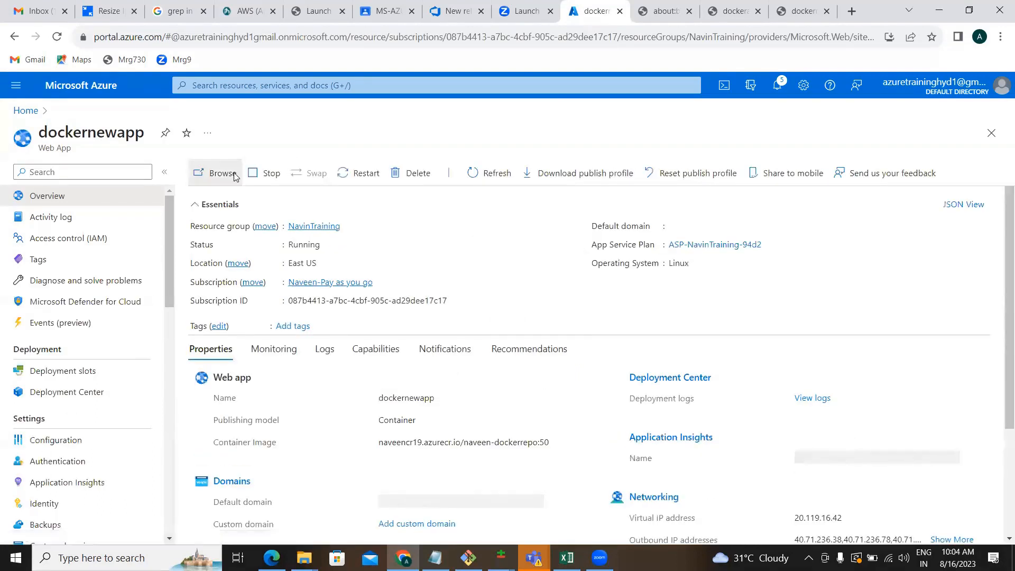
left_click(235, 177)
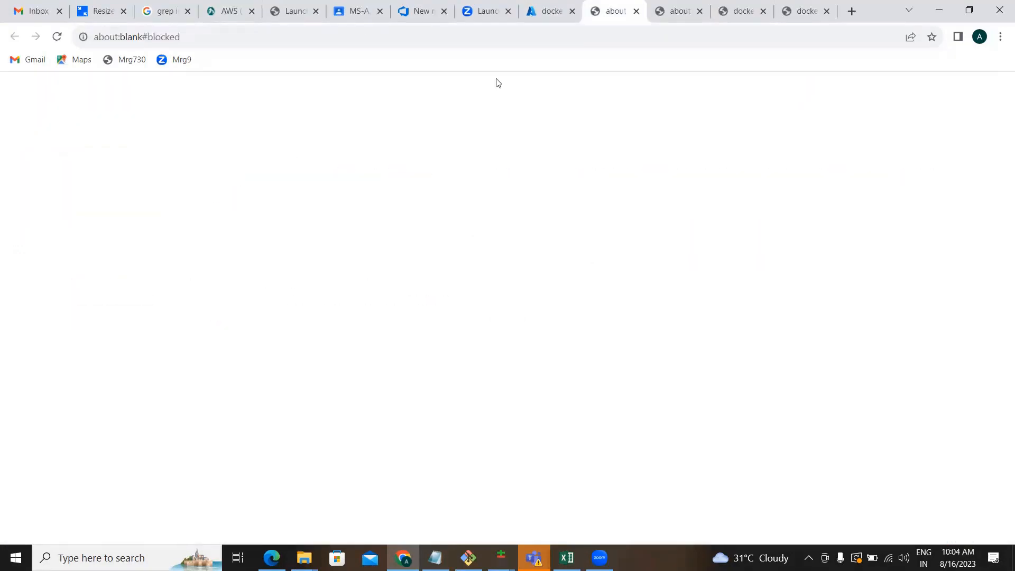
Reload the dockernewapp site to confirm the Azure Devops Training page, then return to its overview.
left_click(728, 15)
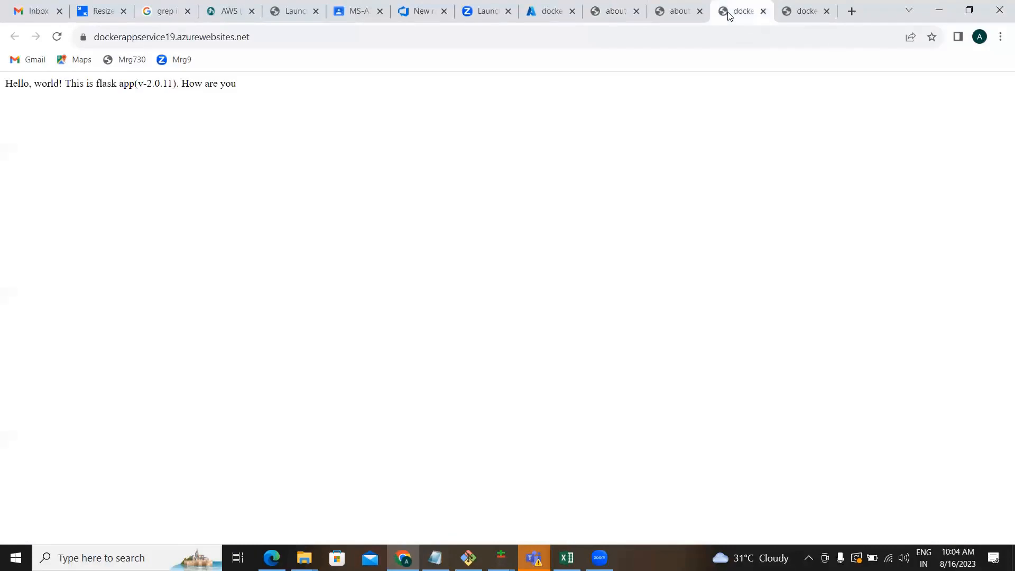
left_click(804, 12)
left_click(210, 46)
key("Return")
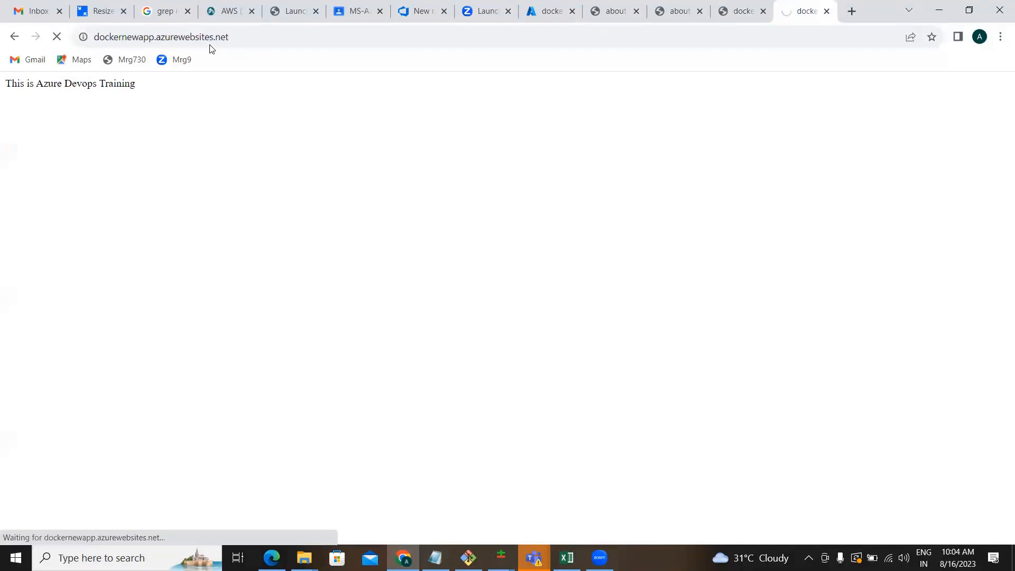
left_click(58, 37)
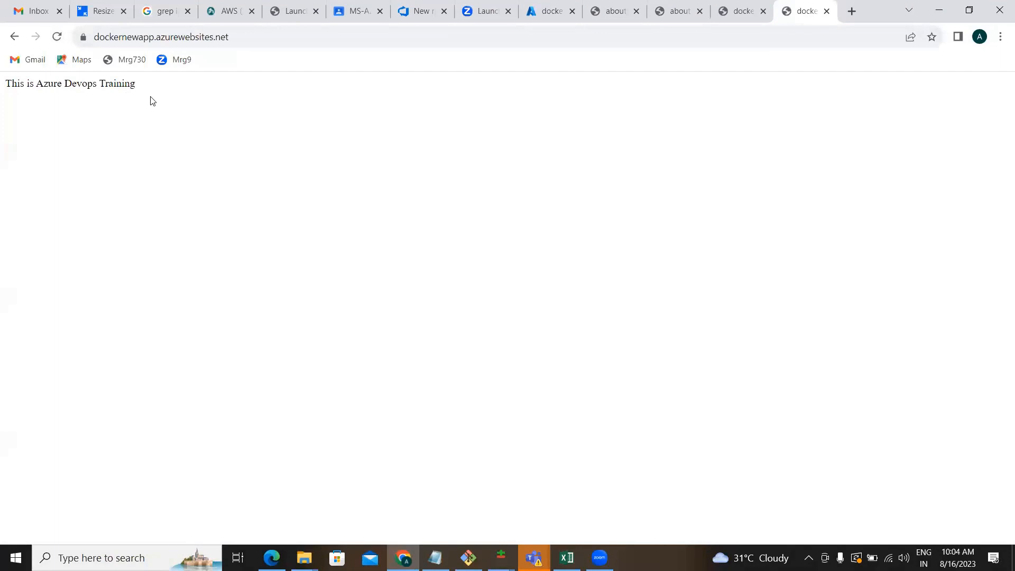
left_click(529, 14)
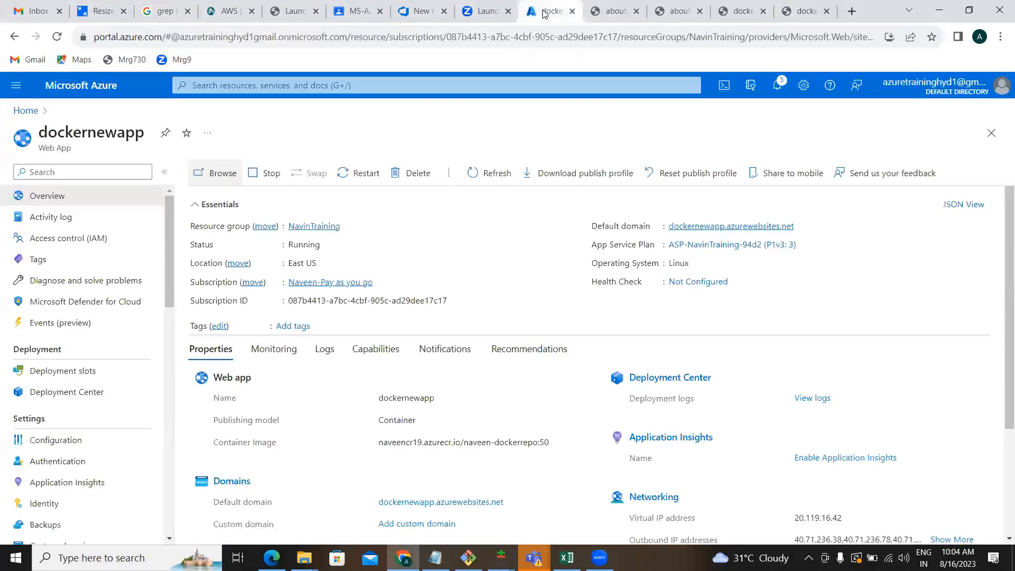
Edit the Azure9AMJuly23-Docker container-CI (4) pipeline and show the Build an image task's image settings.
left_click(415, 11)
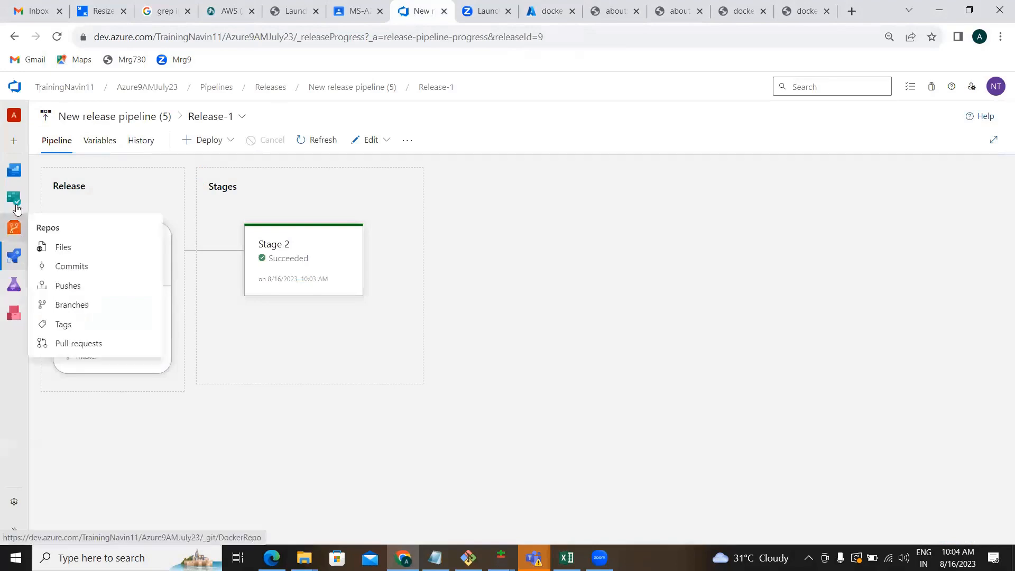
mouse_move(17, 255)
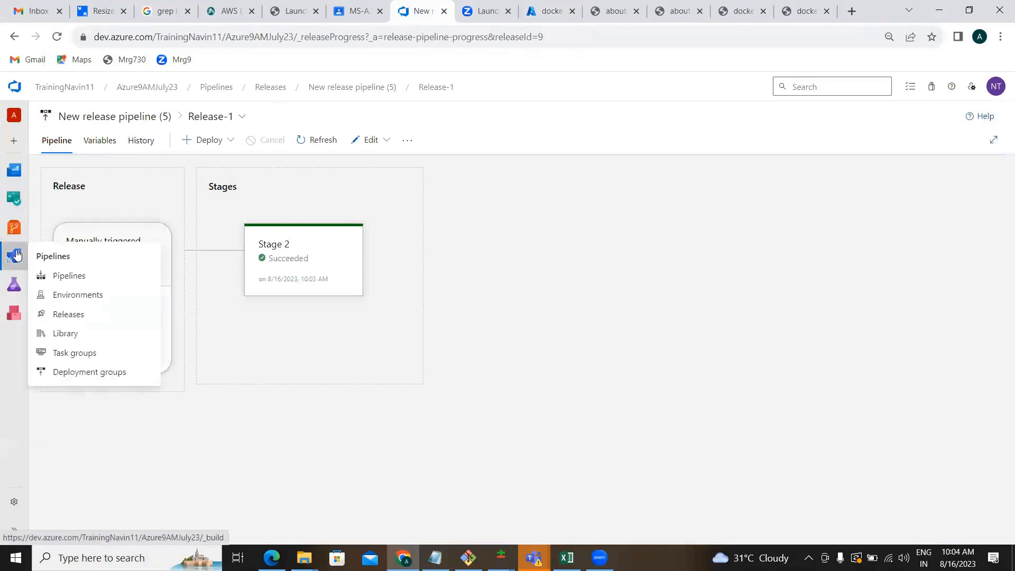
left_click(57, 277)
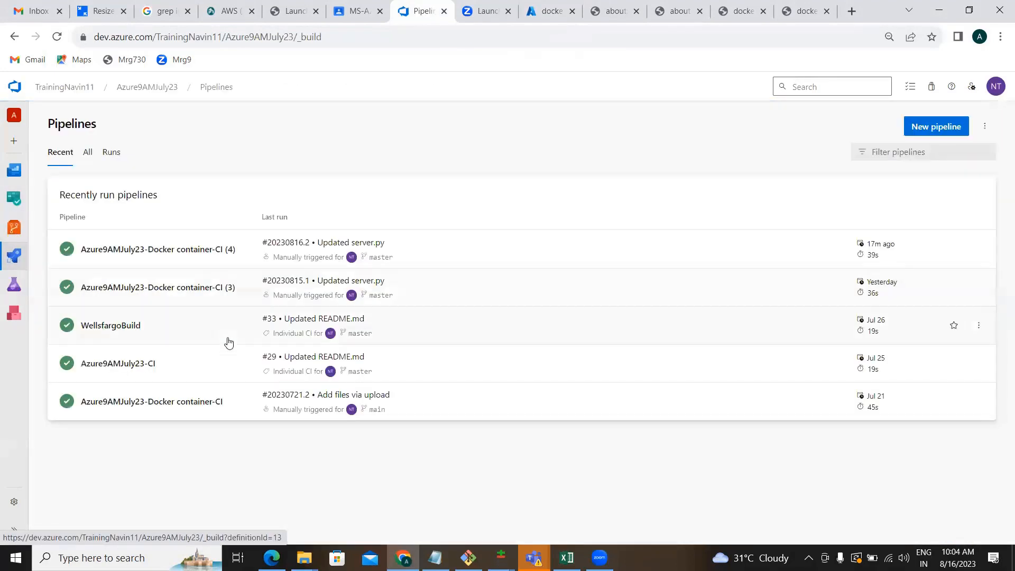
left_click(212, 258)
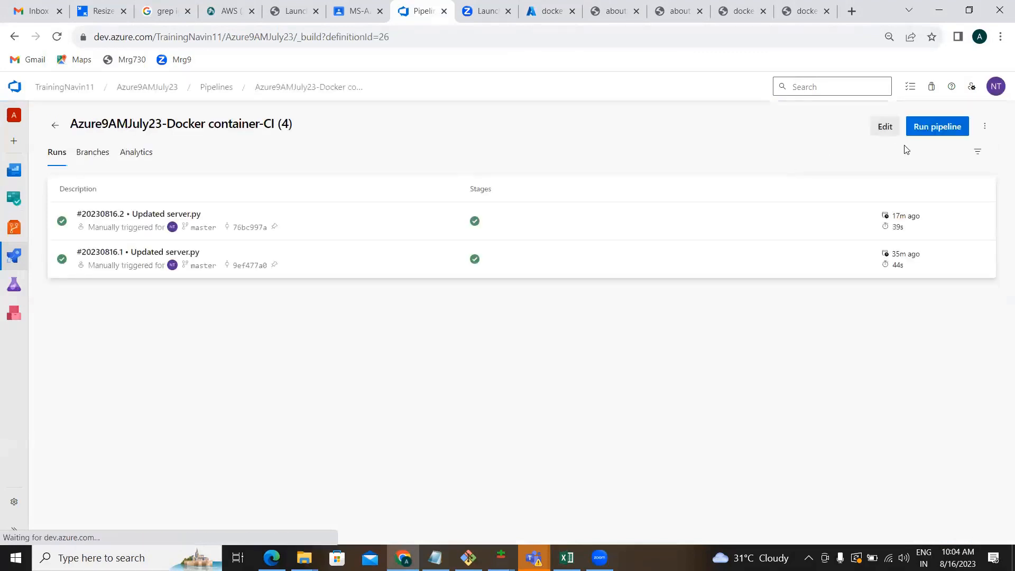
left_click(884, 127)
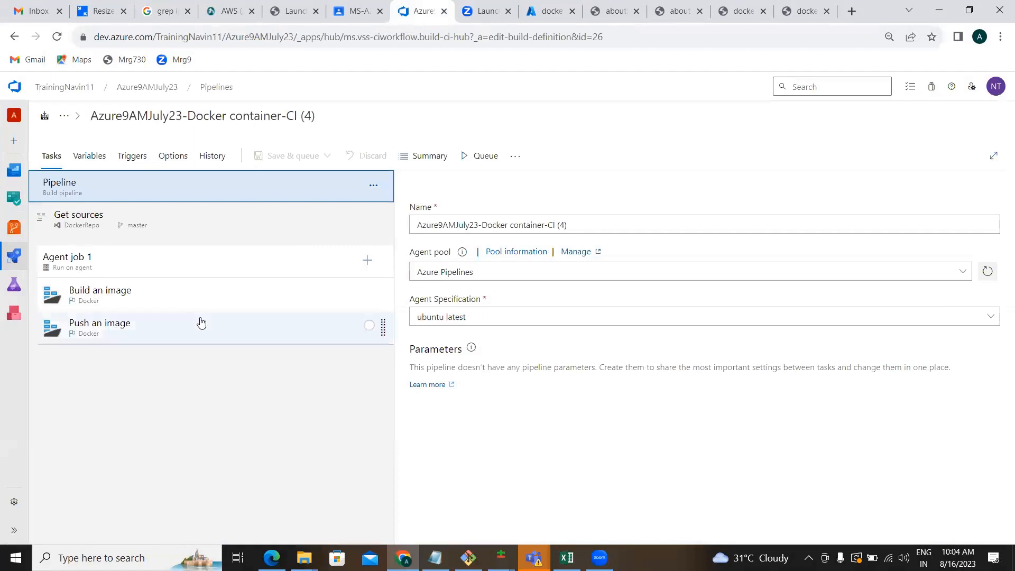
left_click(190, 305)
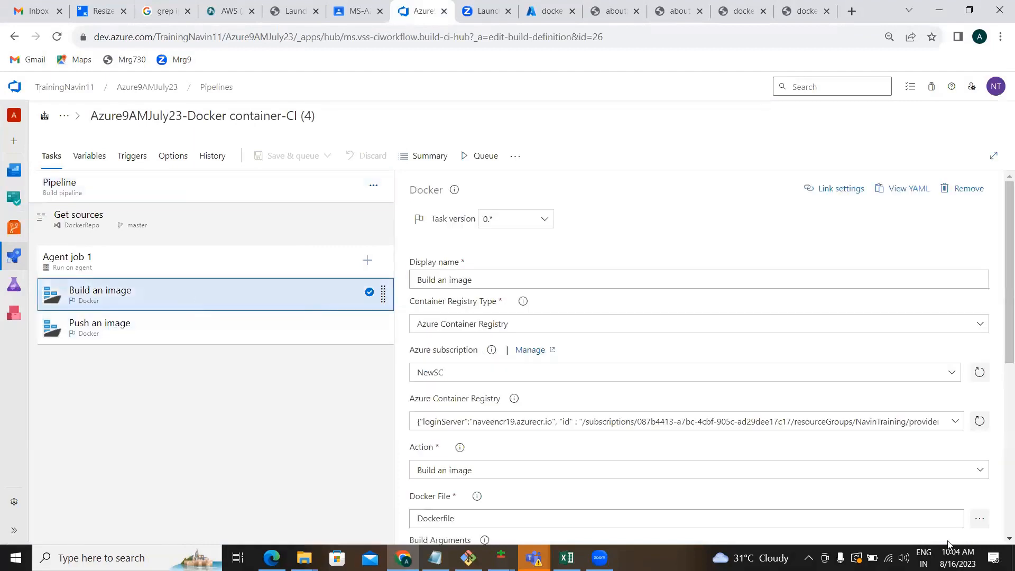
scroll(999, 540, "down", 5)
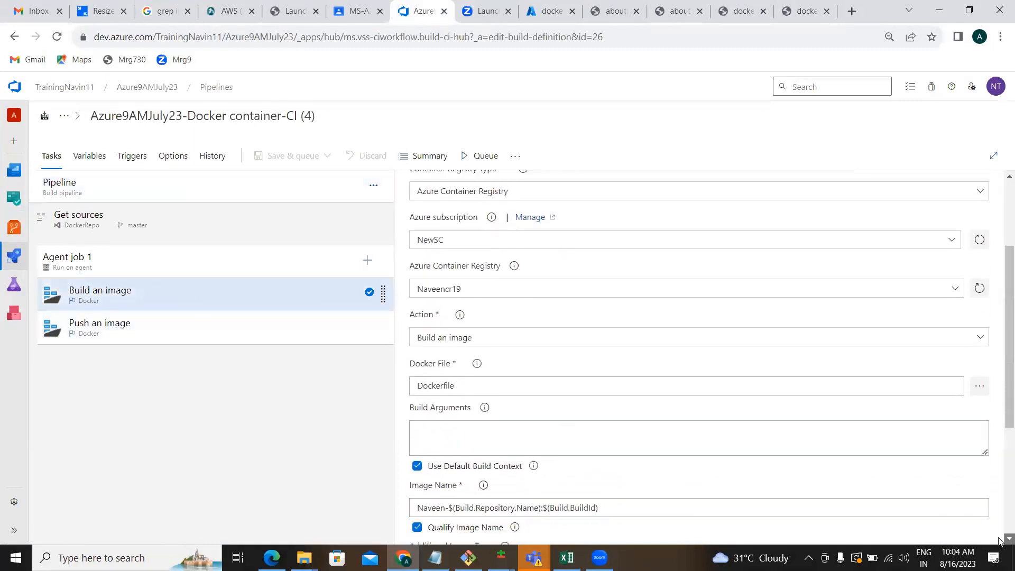
scroll(999, 540, "down", 2)
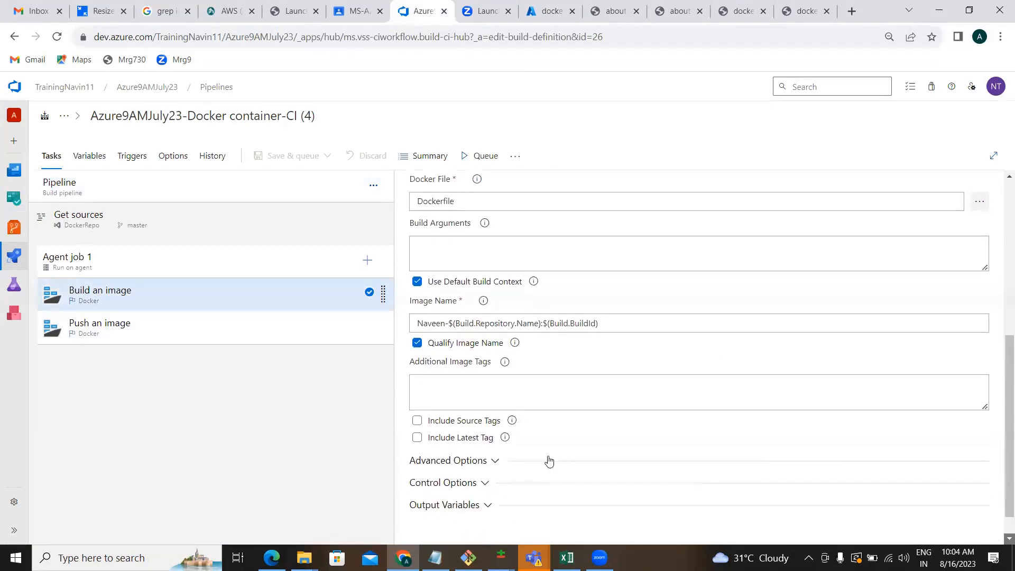
Enable Include Latest Tag on the Build an image task, leaving the pipeline unsaved.
left_click(417, 438)
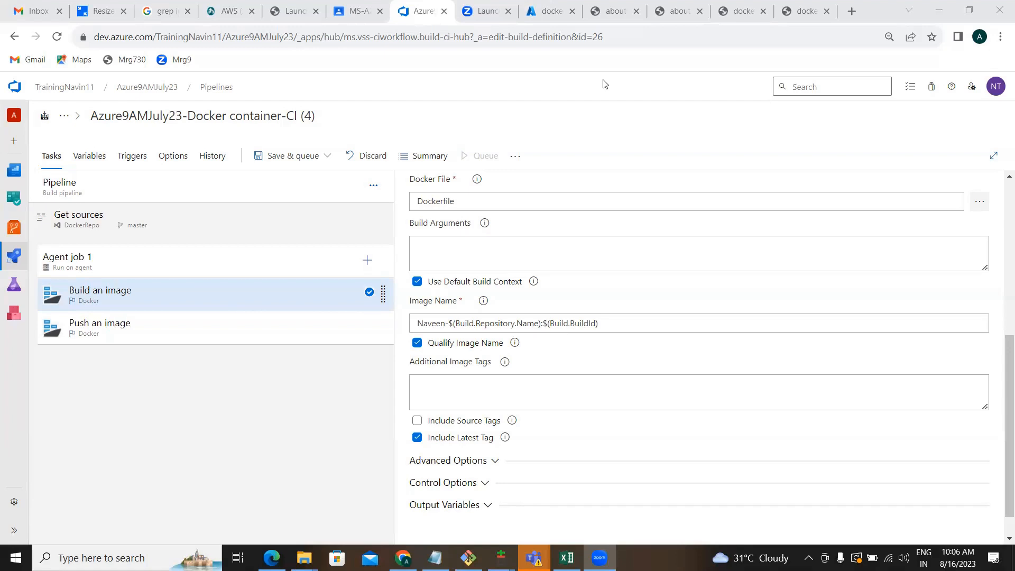
left_click(350, 309)
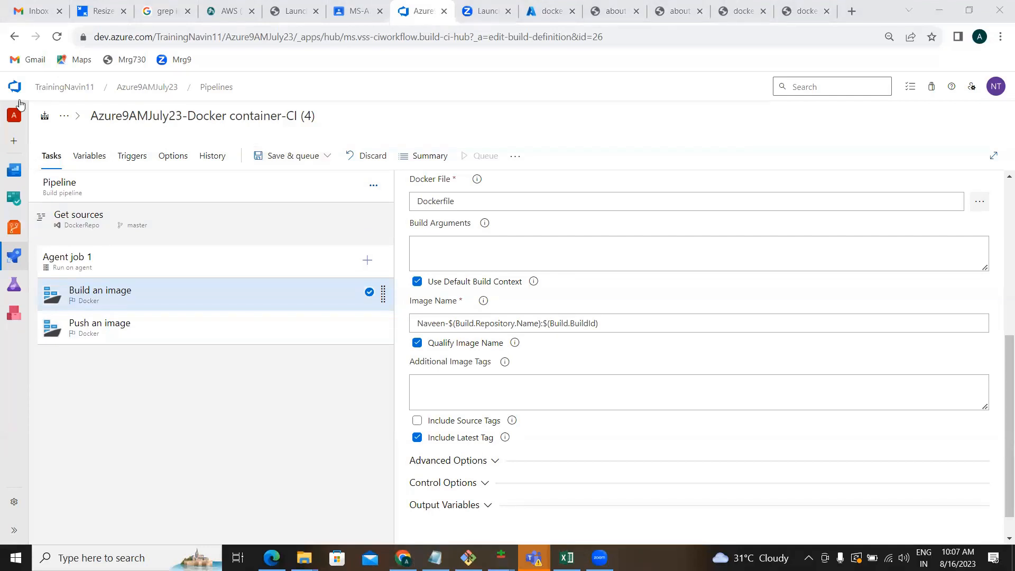
Leave the pipeline editor without saving and return to the TrainingNavin11 projects list.
left_click(61, 92)
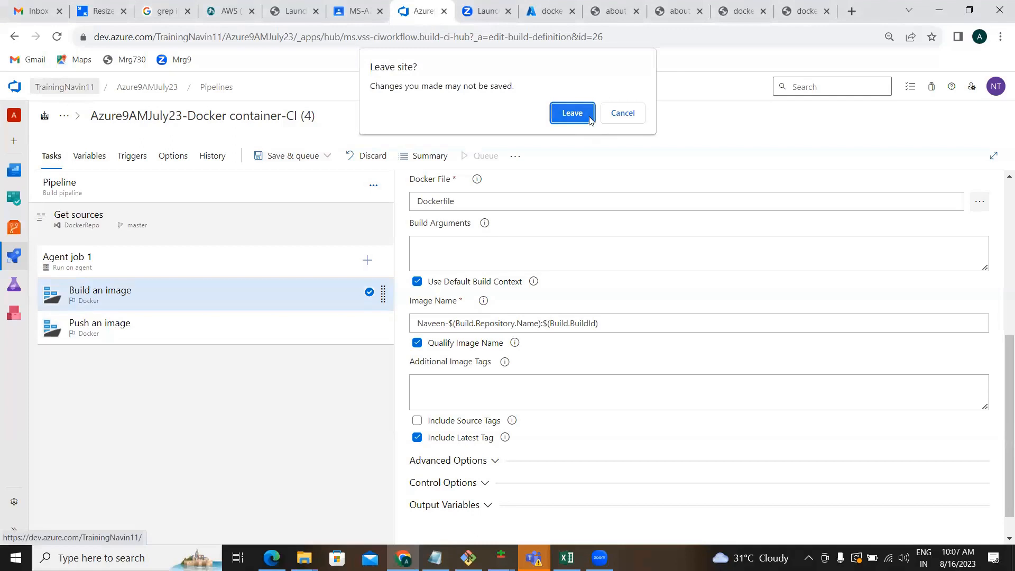
left_click(573, 113)
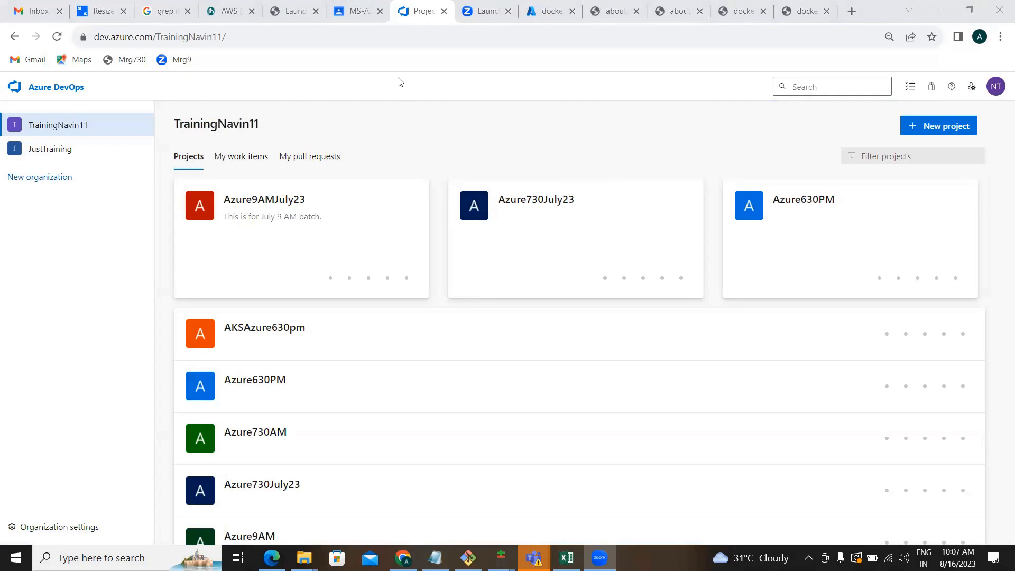
key("ctrl+plus")
key("ctrl+plus")
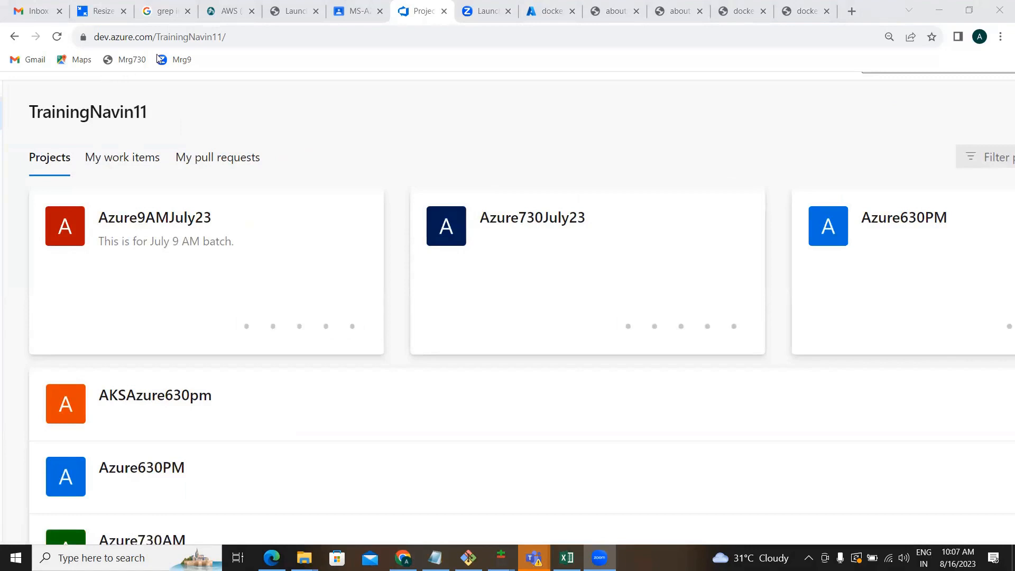
left_click(187, 38)
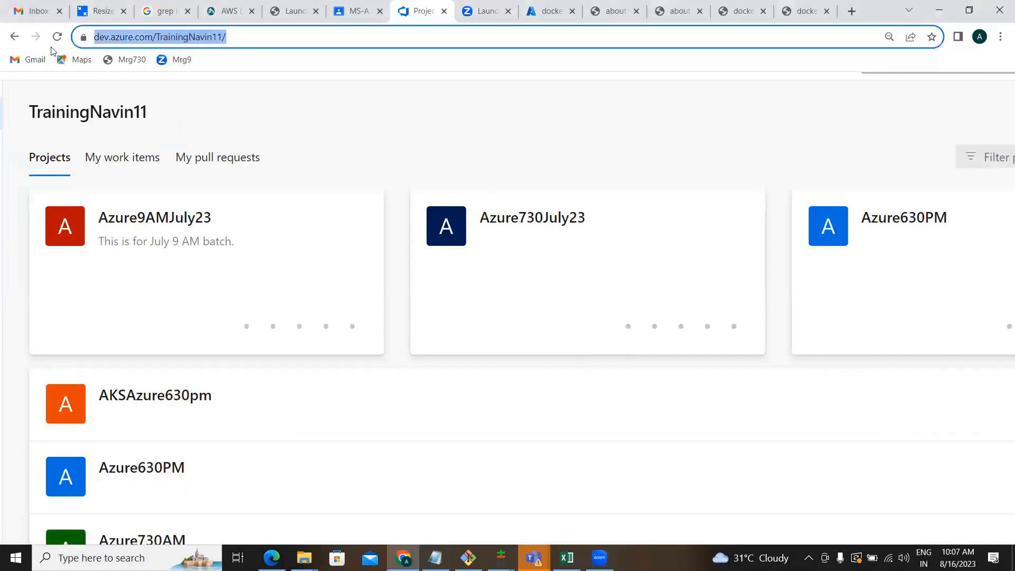
left_click(14, 247)
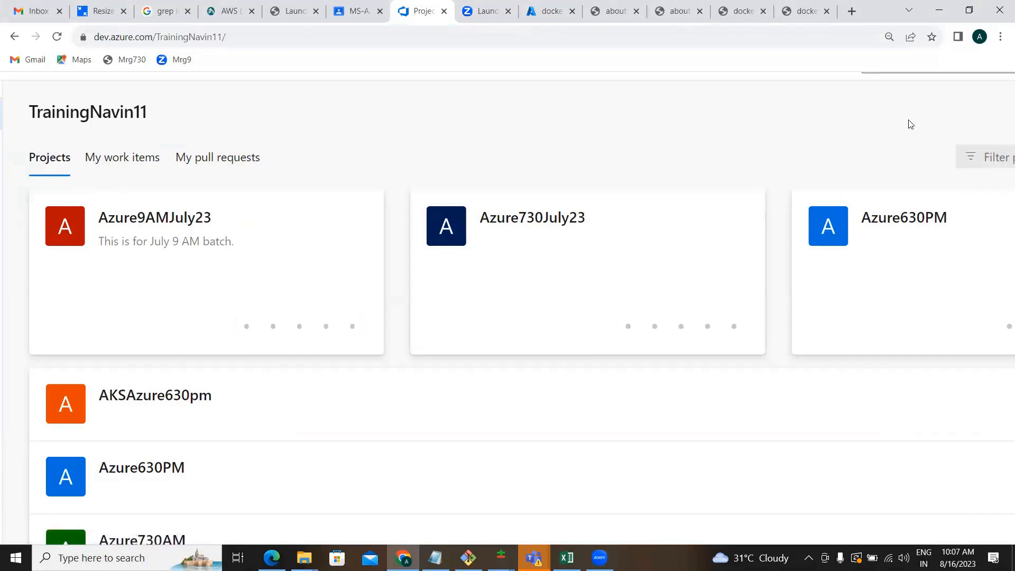
Load dev.azure.com in a new tab, view Organization settings, then return to the TrainingNavin11 projects.
left_click(851, 11)
type("dev")
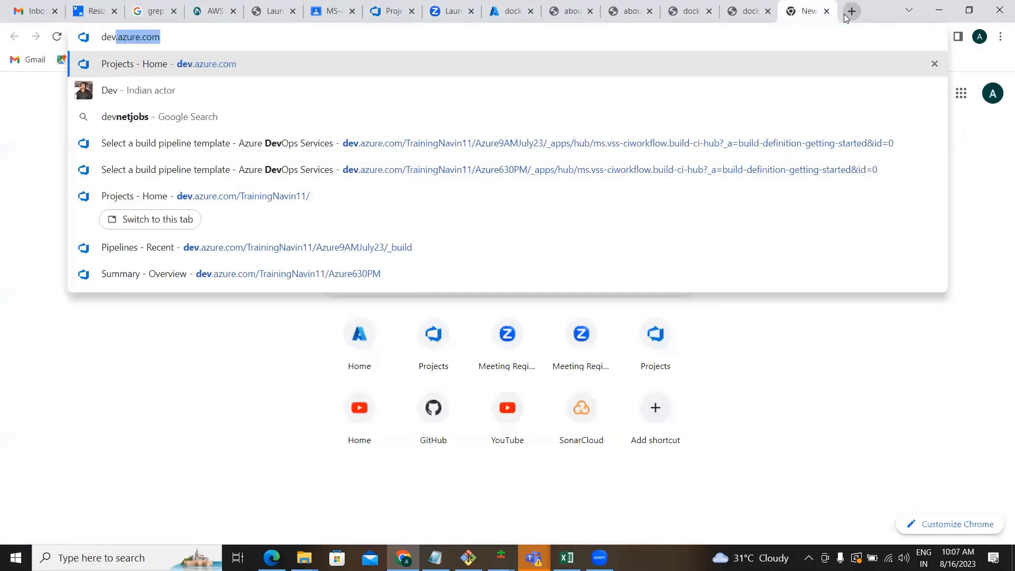
key("Return")
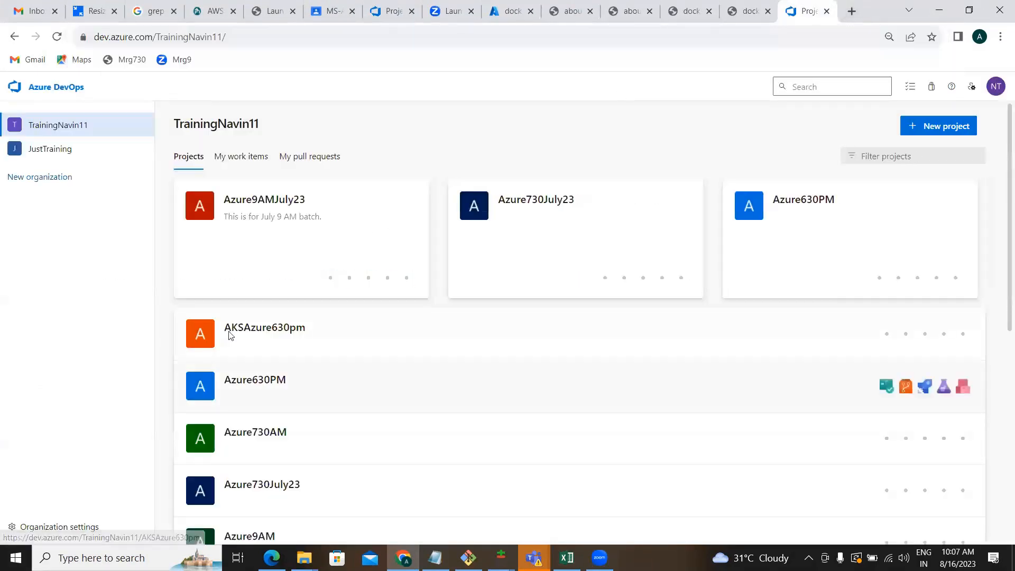
left_click(57, 527)
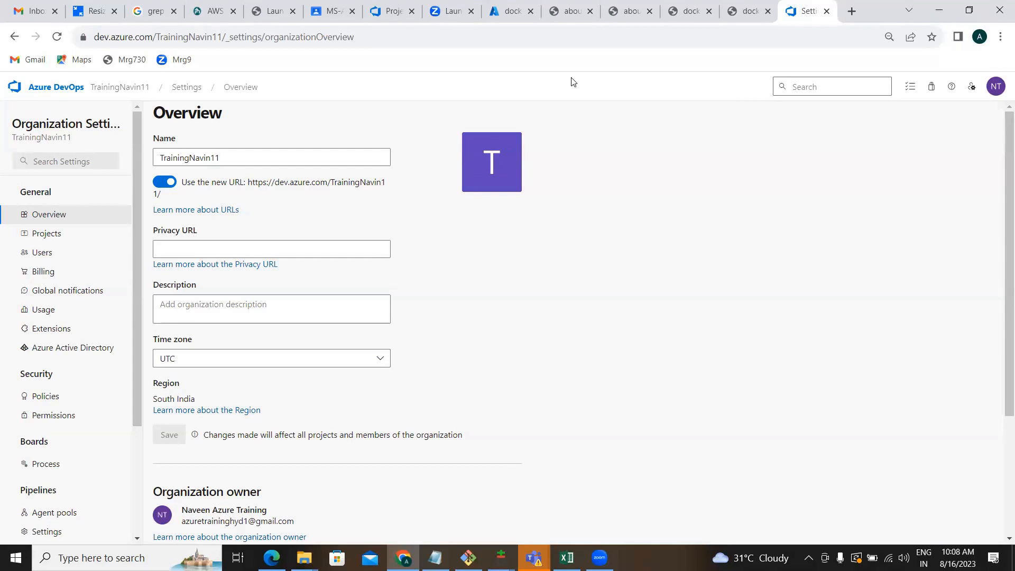
left_click(123, 95)
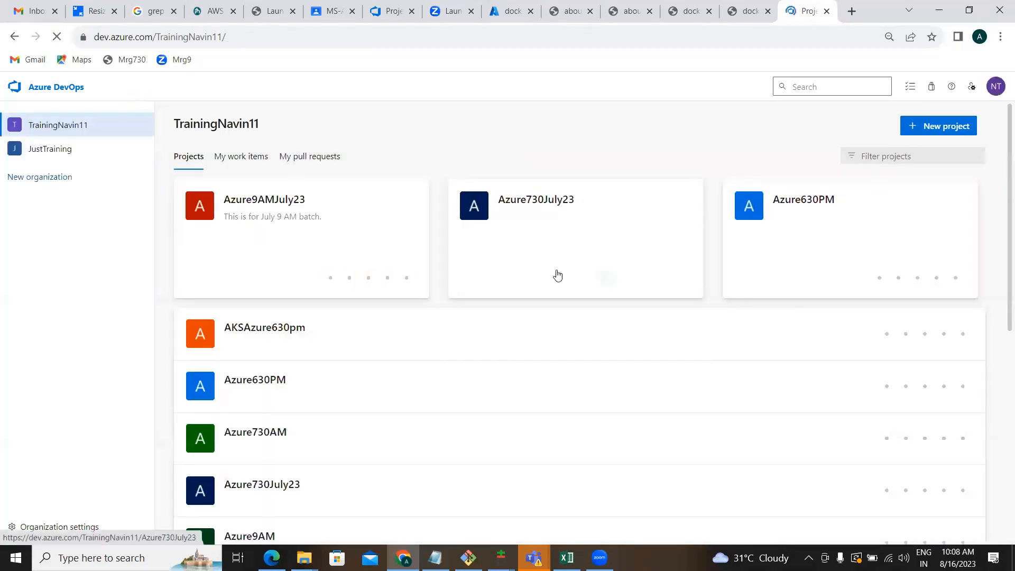
Open the Azure9AMJuly23 project summary showing 3 commits and 100% successful builds and deployments.
left_click(306, 224)
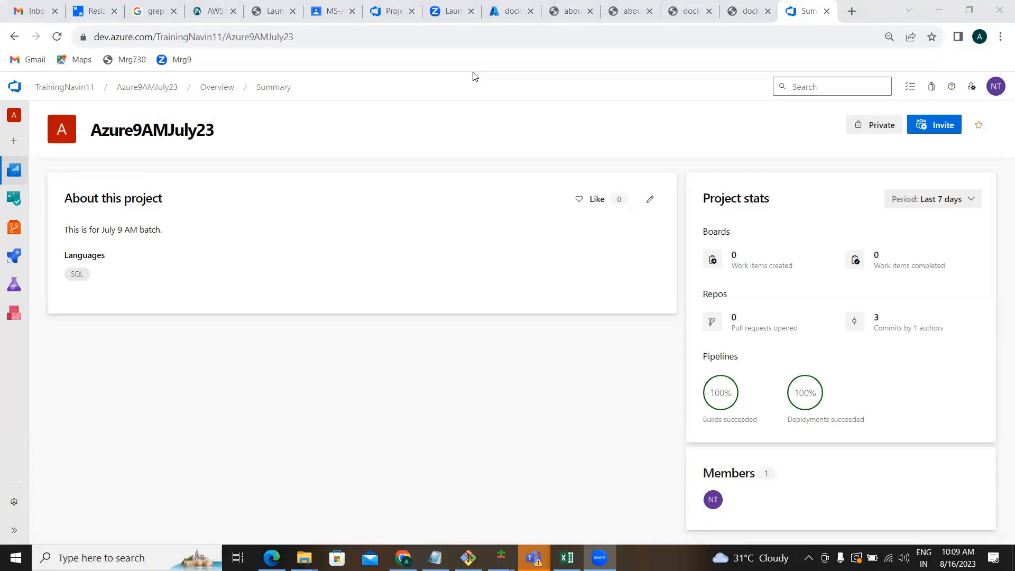
Open Azure9AMJuly23's Project Settings overview with its name, description and Basic process.
left_click_drag(561, 103, 553, 149)
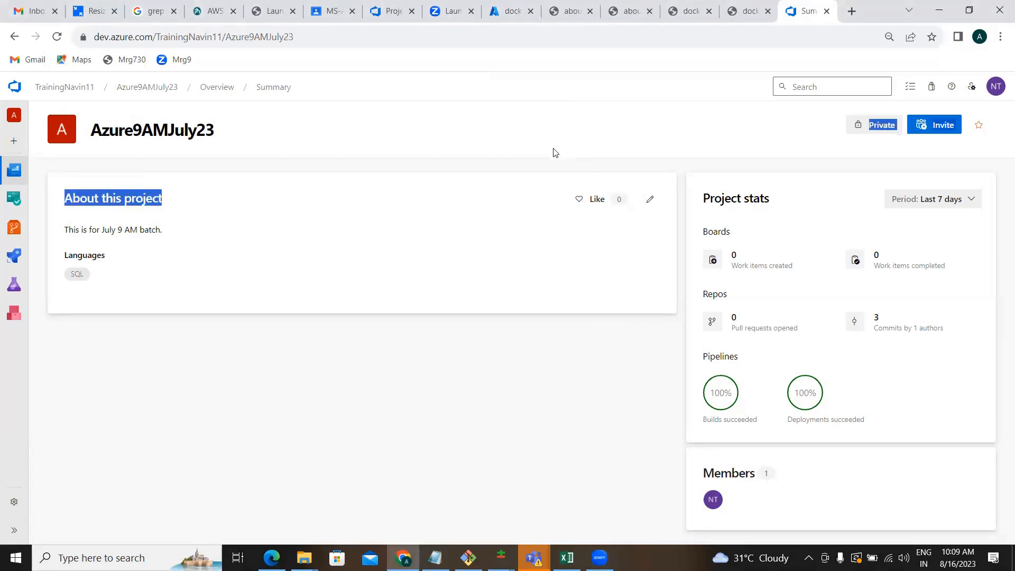
left_click(183, 410)
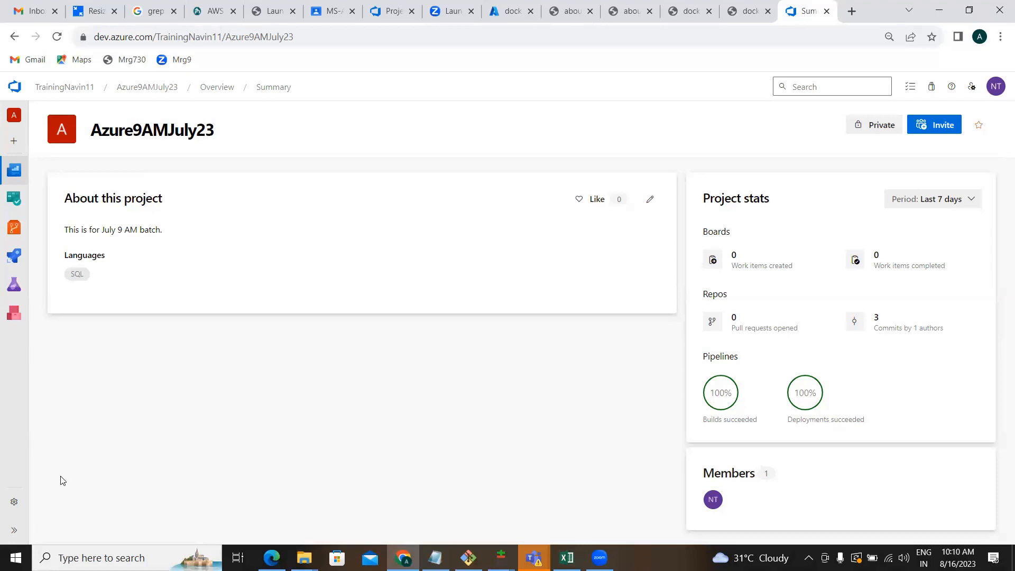
left_click(10, 505)
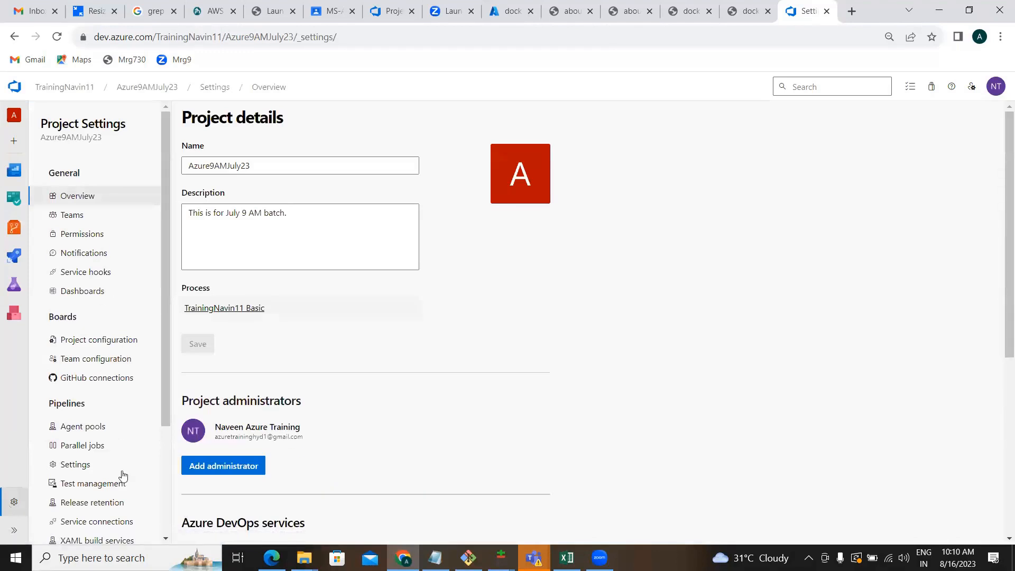
Switch back to the project settings browser window and view the Test management settings.
left_click(167, 539)
scroll(108, 474, "up", 4)
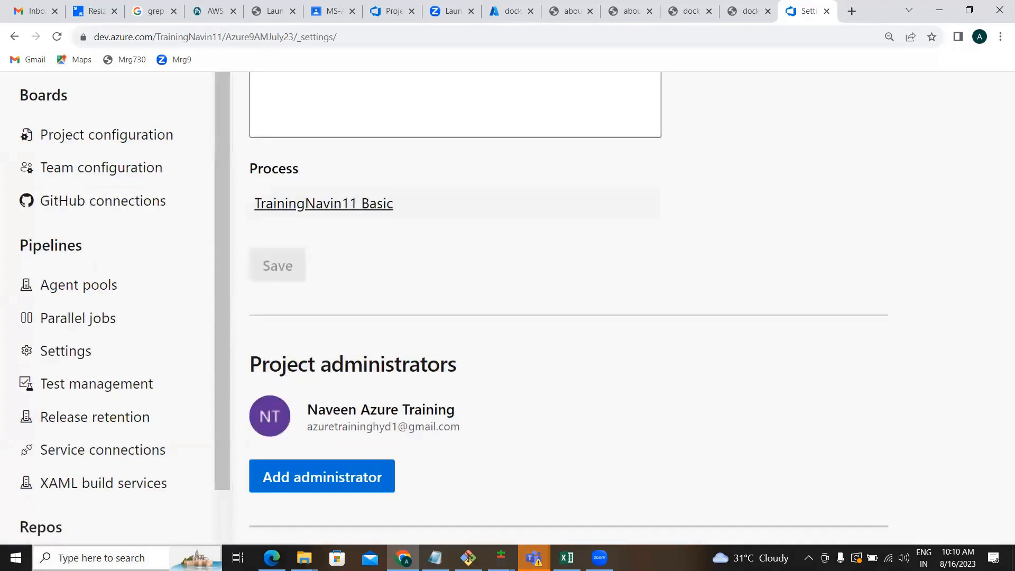
key("super+Tab")
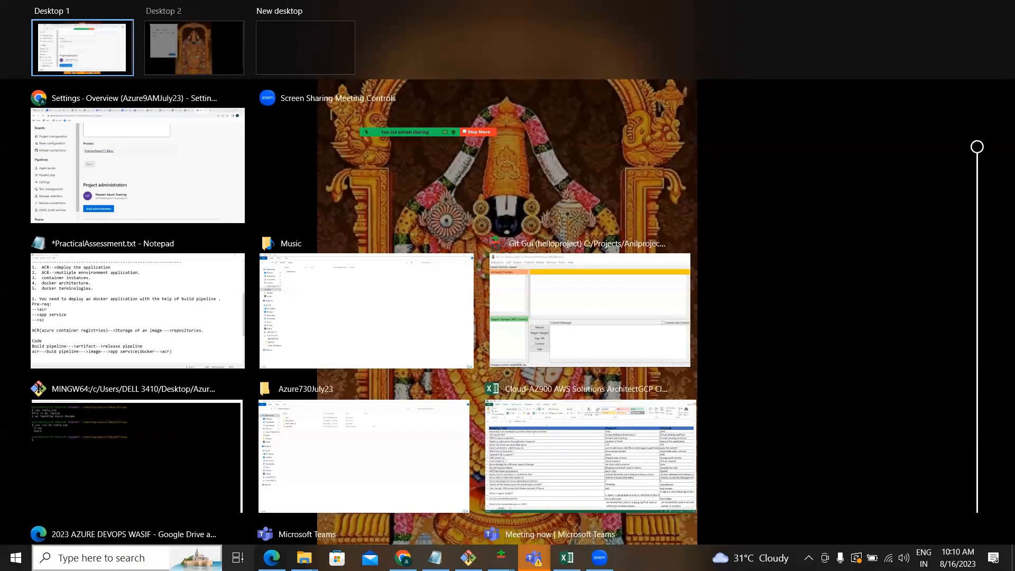
key("alt+Tab")
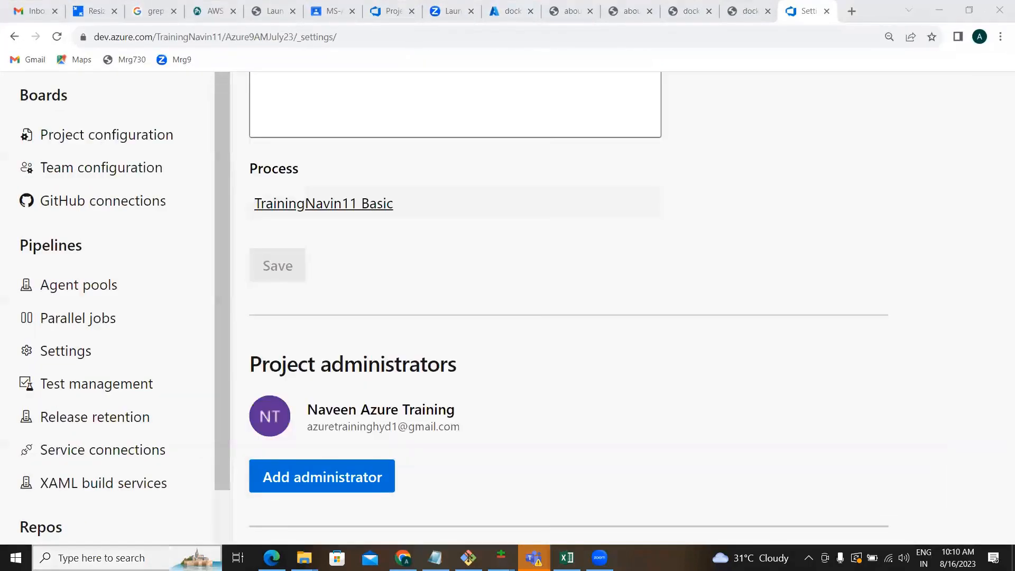
left_click(108, 548)
key("super+Tab")
key("Escape")
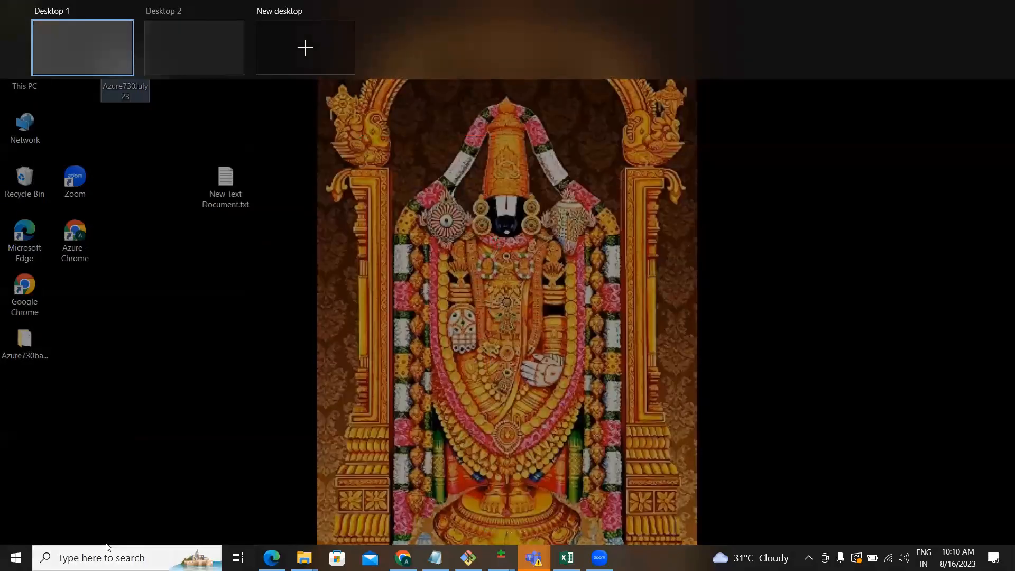
key("alt+Tab")
left_click(80, 384)
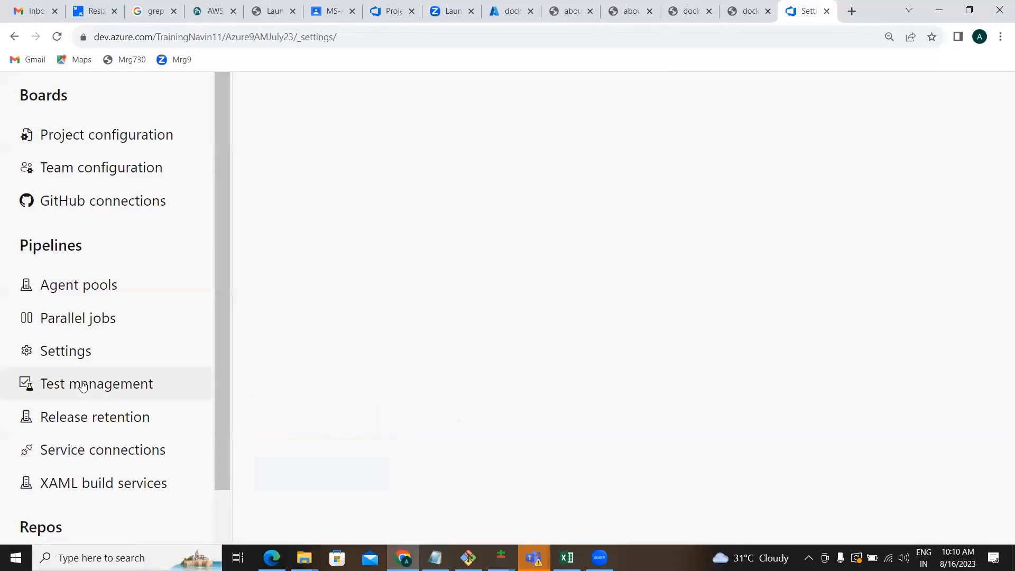
scroll(204, 262, "up", 2)
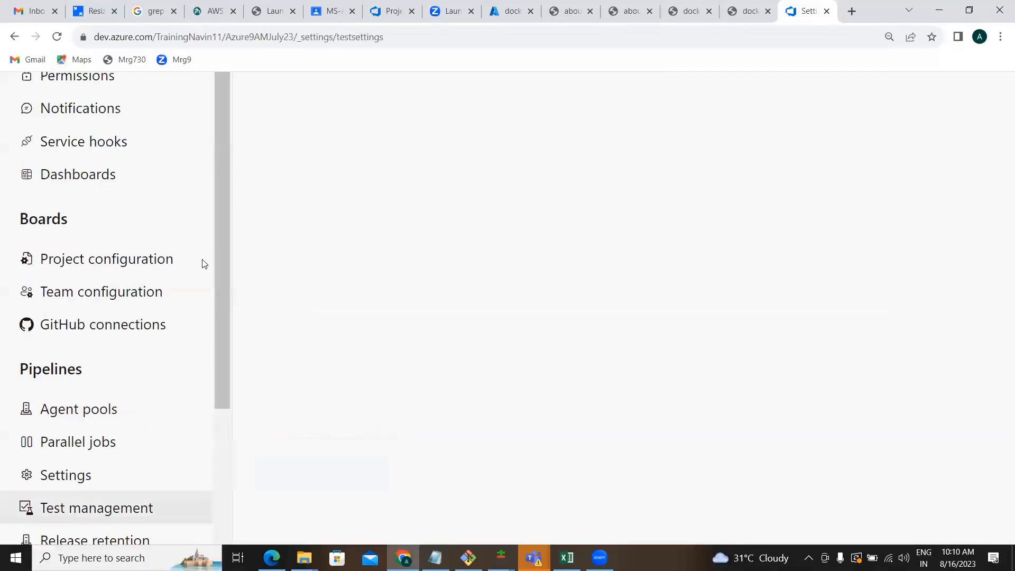
Load dev.azure.com/TrainingNavin11 in a new tab to list the organization's projects.
left_click(847, 14)
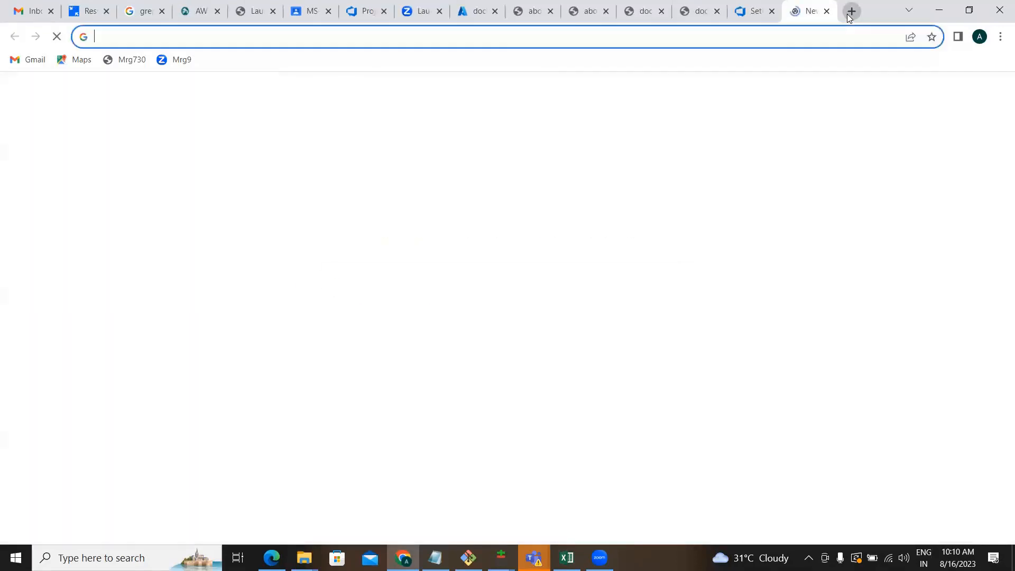
type("d")
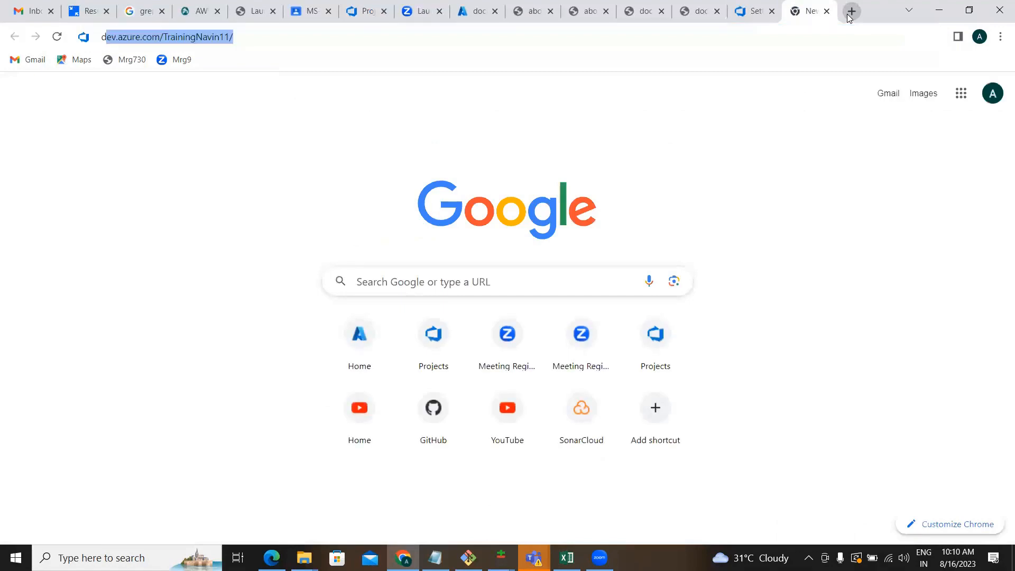
type("ev")
key("Return")
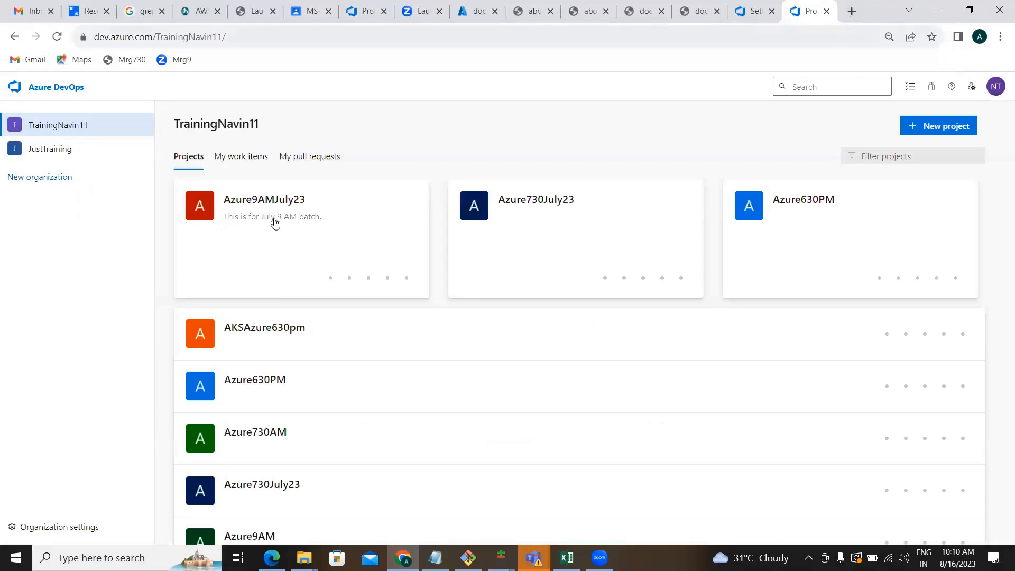
Open the Service connections page in the Azure9AMJuly23 project's settings.
left_click(275, 221)
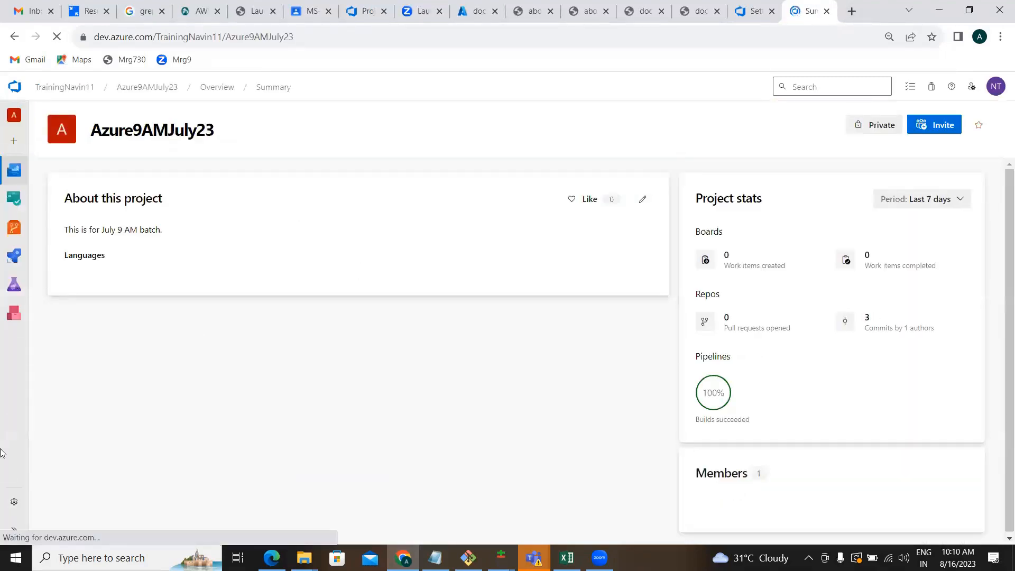
left_click(14, 507)
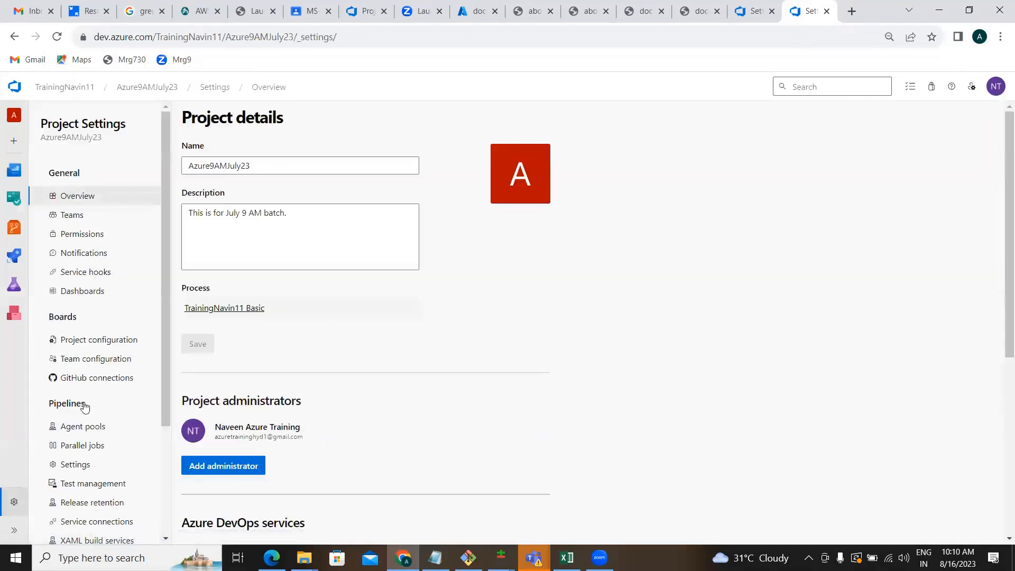
left_click(99, 524)
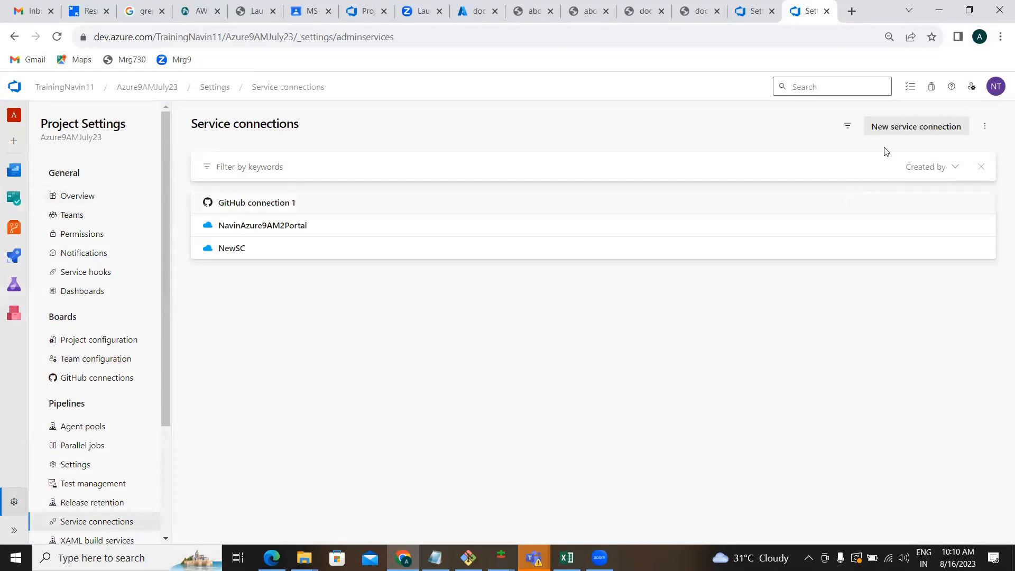
Start a new service connection of type Docker Registry, found by searching 'dock'.
left_click(902, 132)
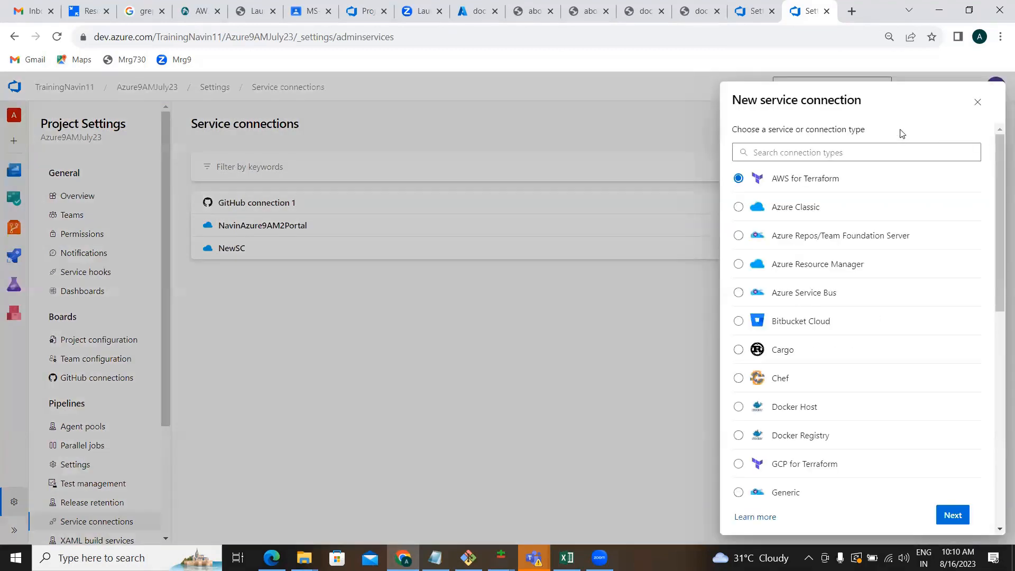
left_click(789, 159)
type("do")
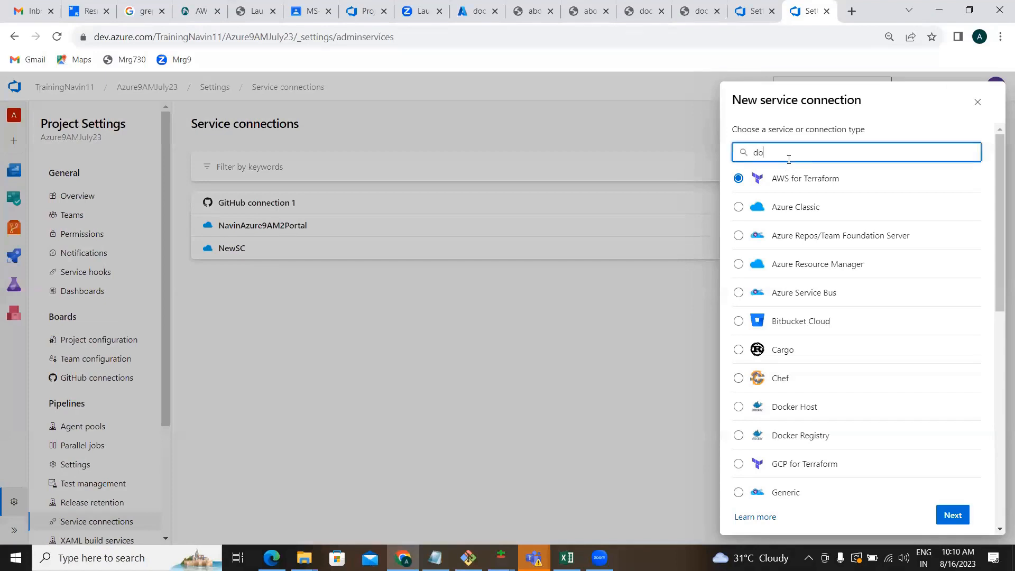
type("ck")
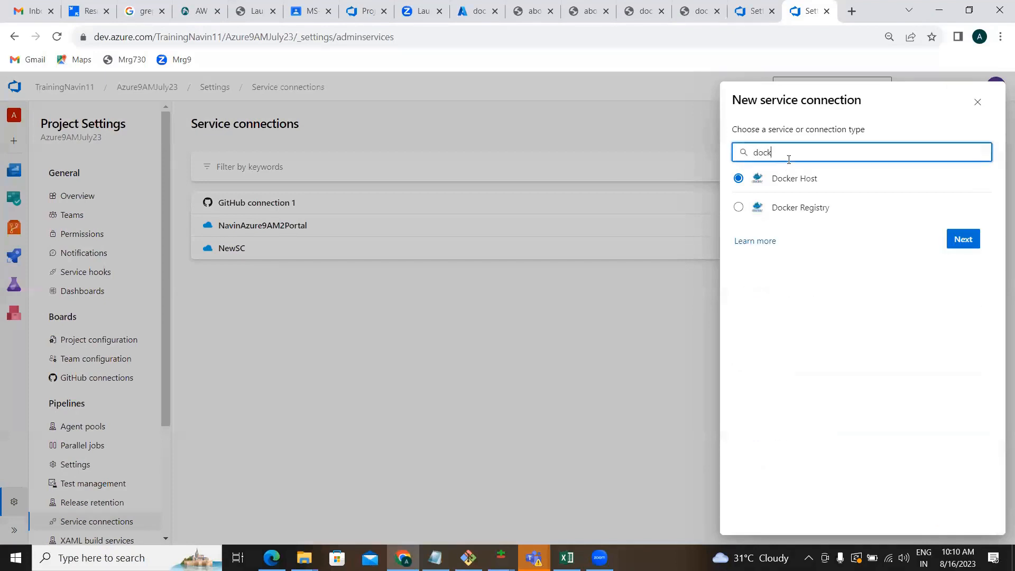
left_click(803, 207)
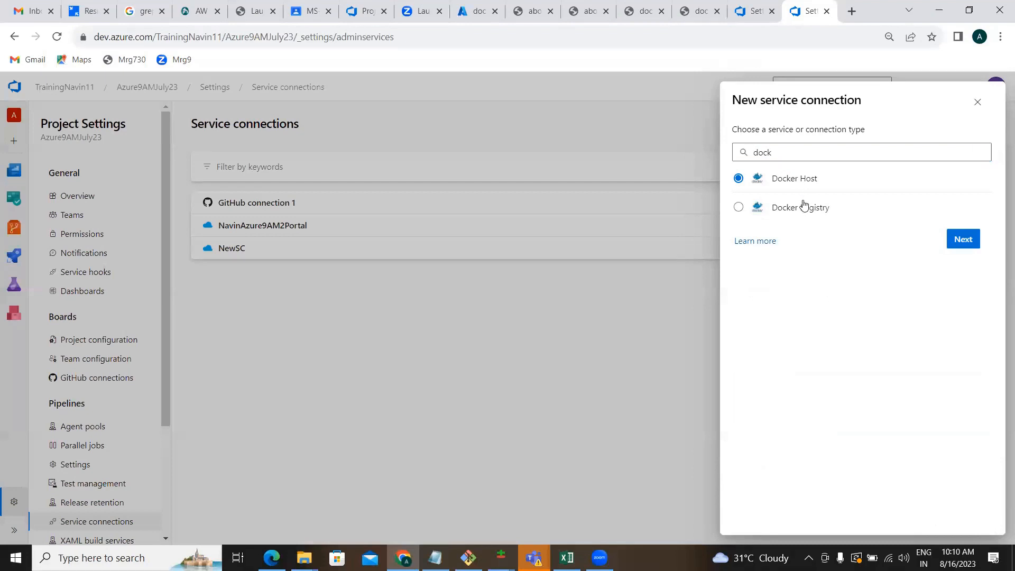
left_click(968, 241)
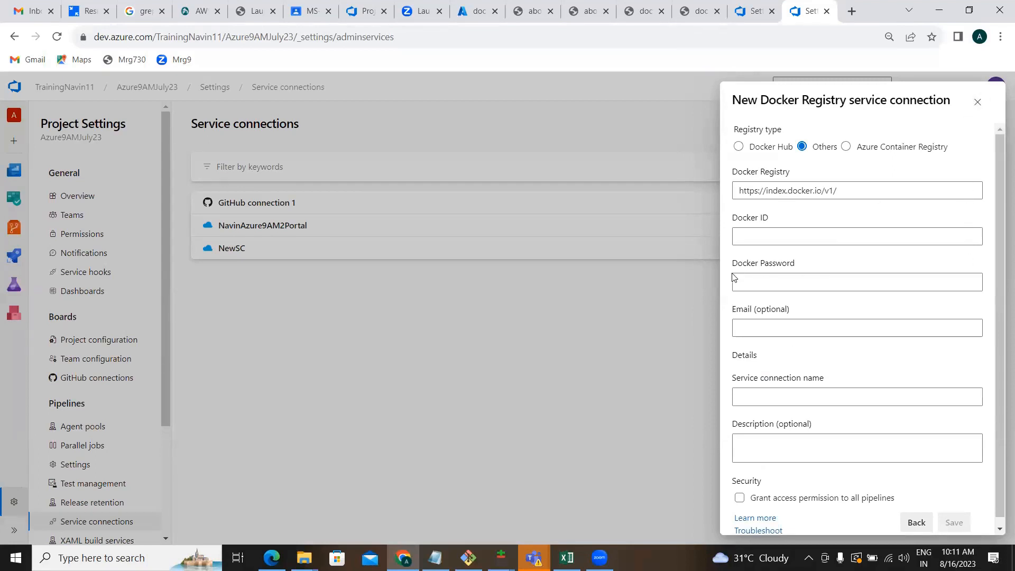
left_click(759, 243)
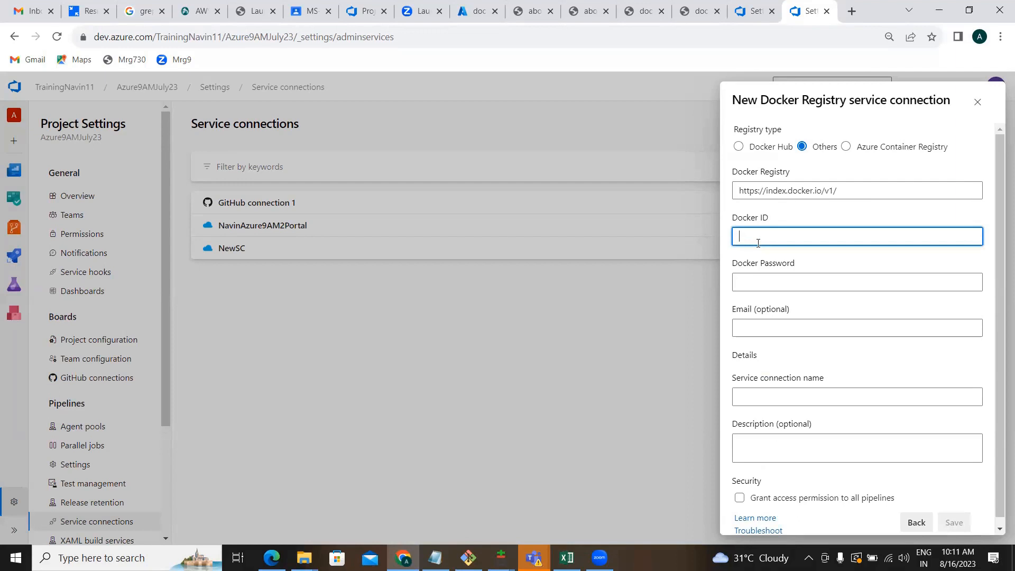
left_click(855, 189)
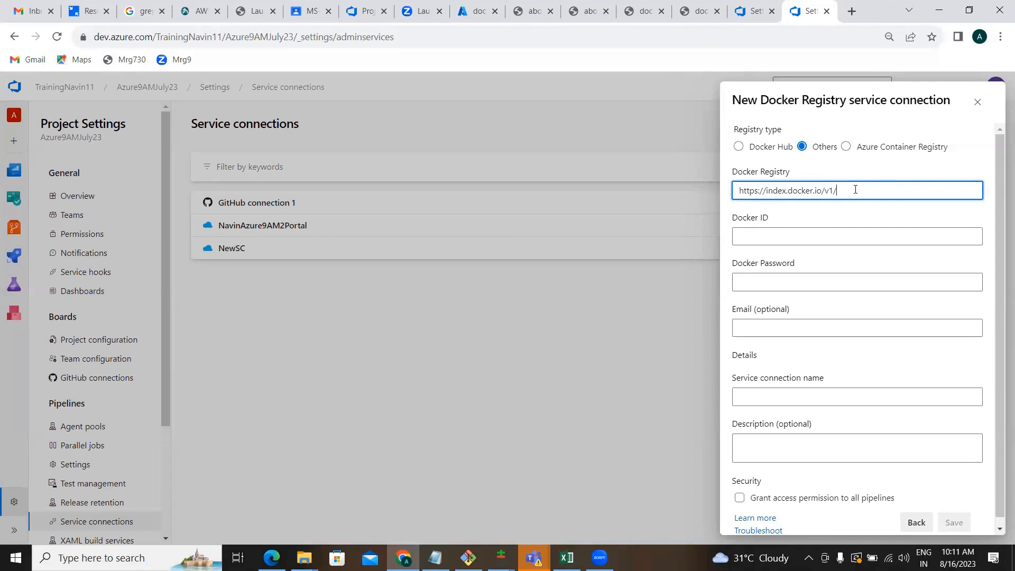
left_click(847, 150)
left_click(823, 153)
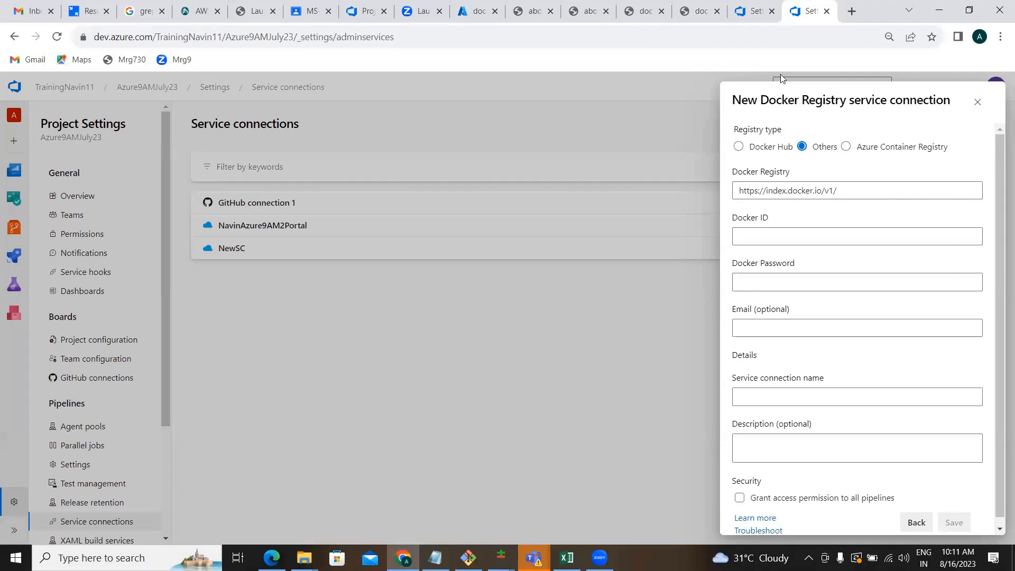
Copy the Naveencr19 container registry's login server, naveencr19.azurecr.io, from the Azure portal.
left_click(477, 11)
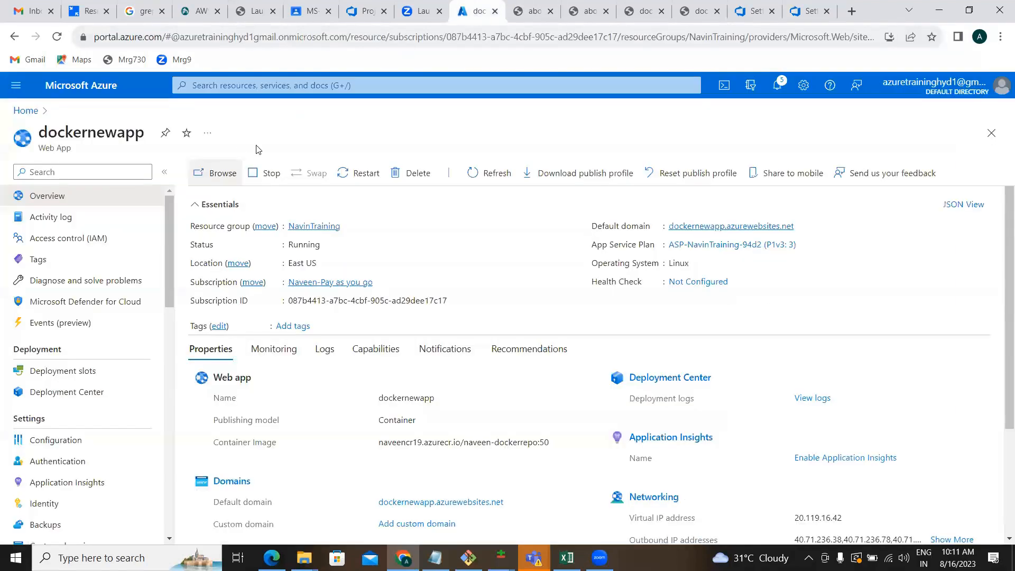
left_click(26, 110)
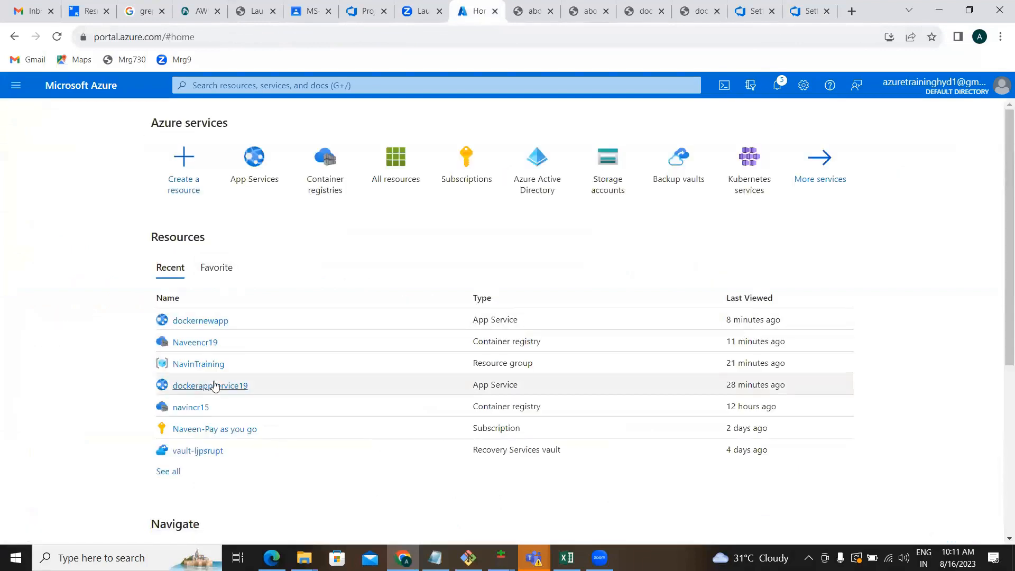
left_click(325, 158)
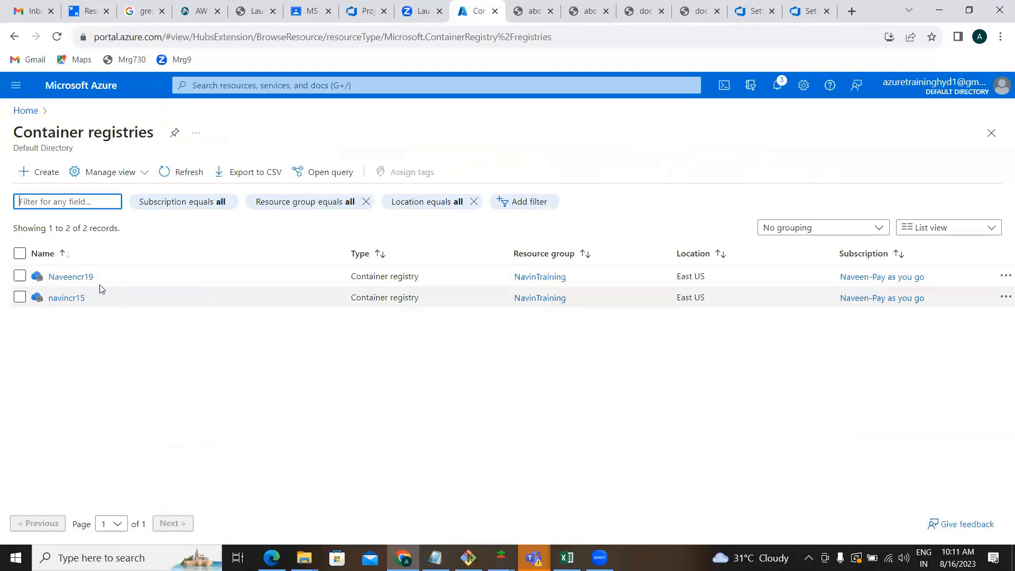
left_click(74, 277)
left_click(74, 277)
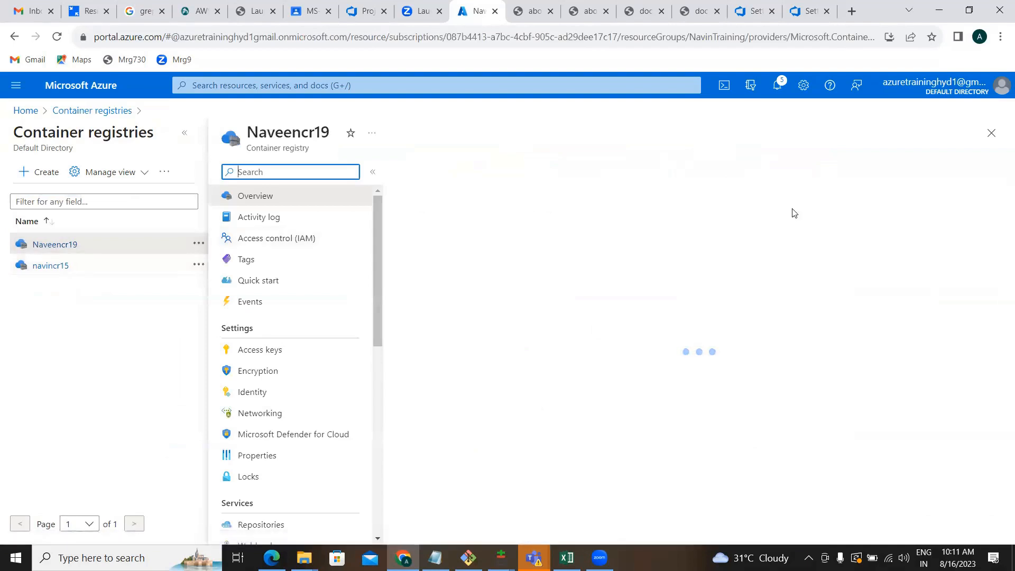
left_click(799, 228)
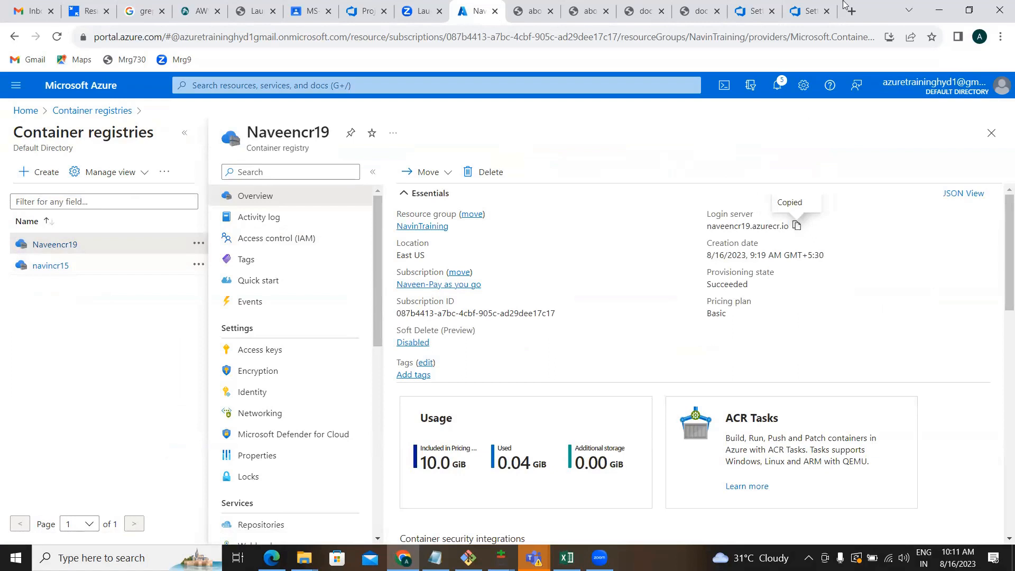
left_click(809, 11)
left_click(855, 189)
key("shift+Left")
key("shift+Left")
key("shift+Left")
key("shift+Left")
key("shift+Left")
key("shift+Left")
key("shift+Left")
key("shift+Left")
key("shift+Left")
key("shift+Left")
key("shift+Left")
key("shift+Left")
key("shift+Left")
key("shift+Left")
key("shift+Left")
key("shift+Left")
key("shift+Left")
key("shift+Left")
key("shift+Left")
key("shift+Left")
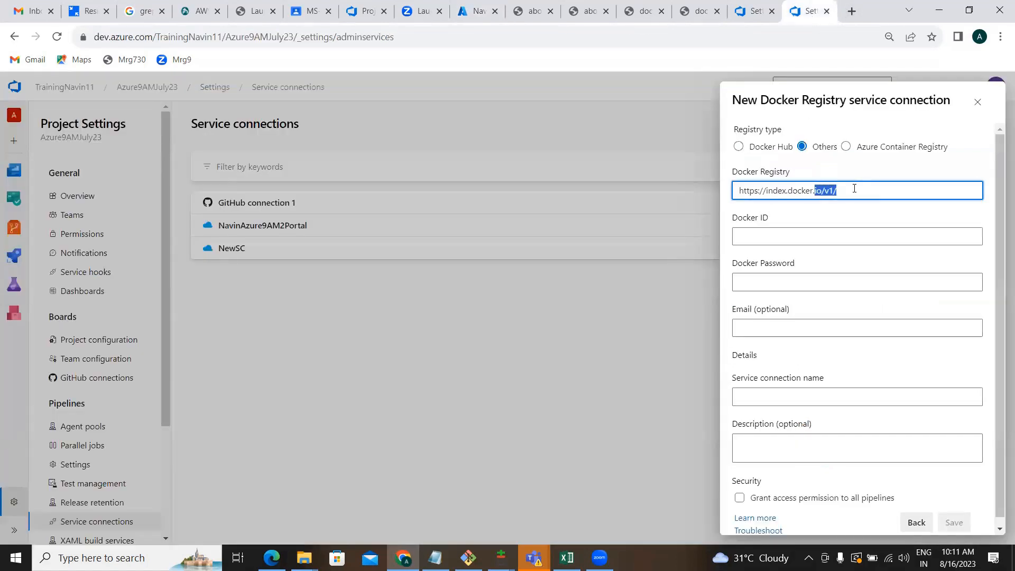
key("shift+Right")
key("shift+Right")
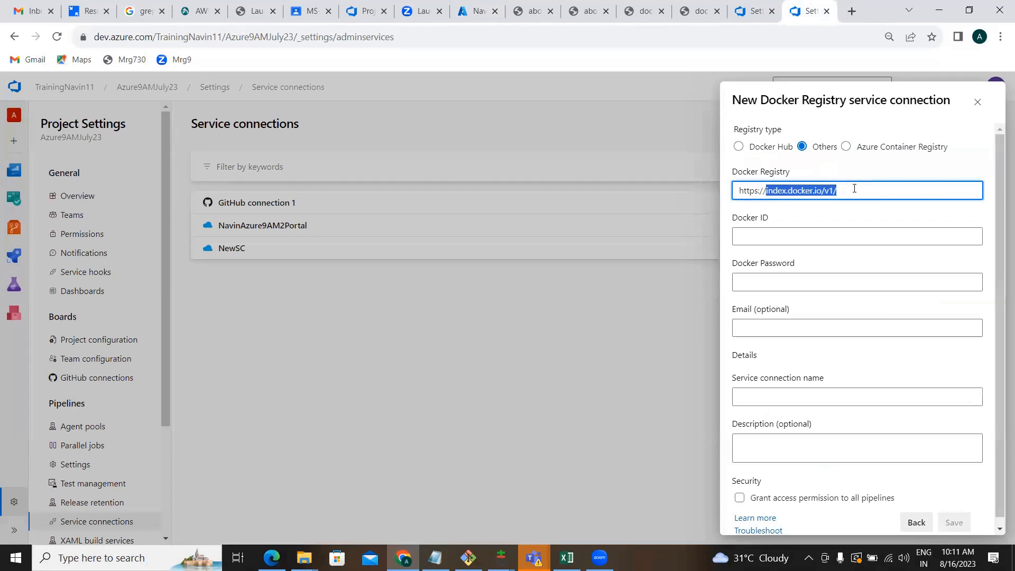
key("BackSpace")
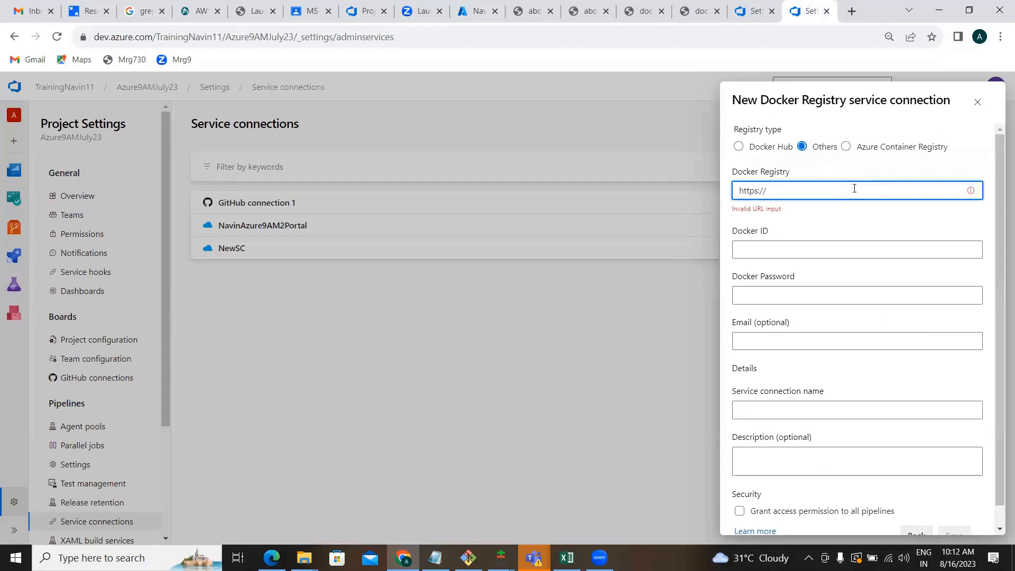
key("ctrl+v")
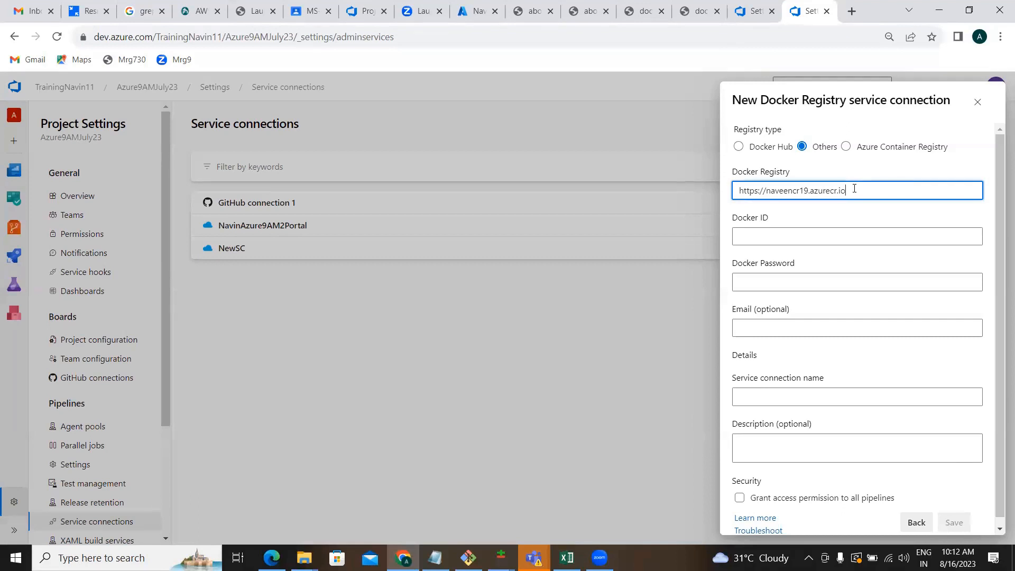
left_click(817, 235)
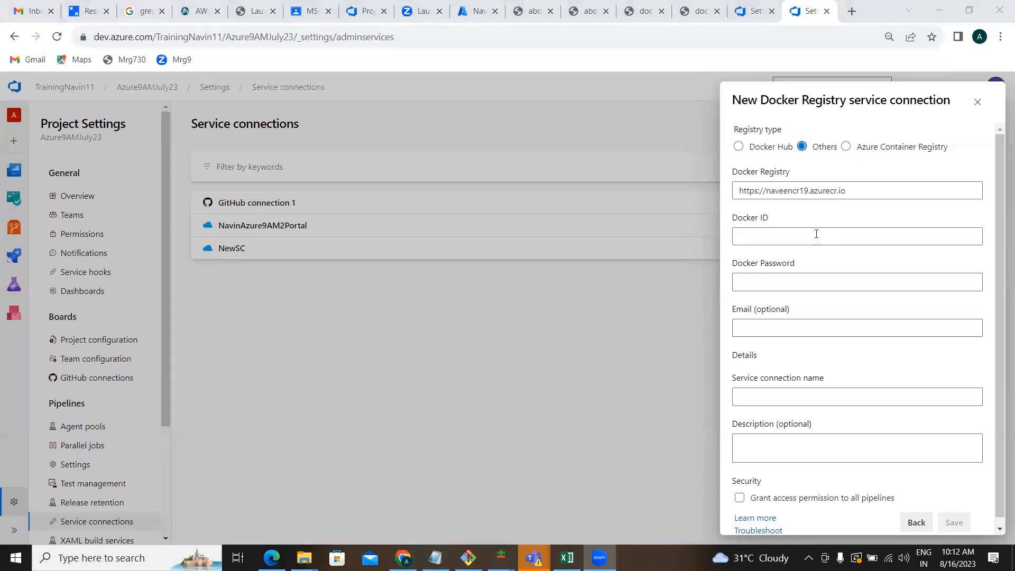
left_click(487, 15)
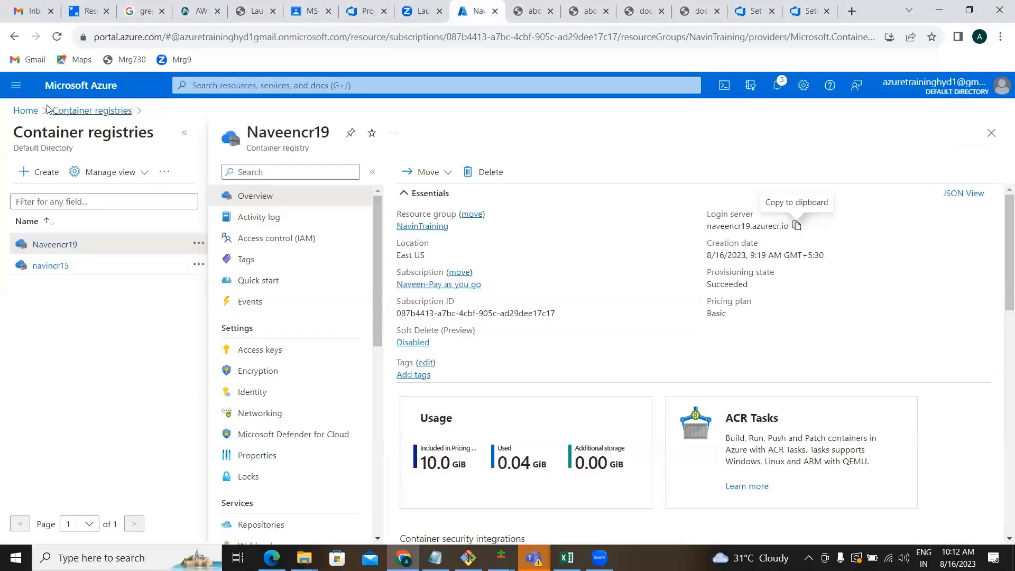
Begin a new app registration under Azure Active Directory's App registrations.
left_click(30, 111)
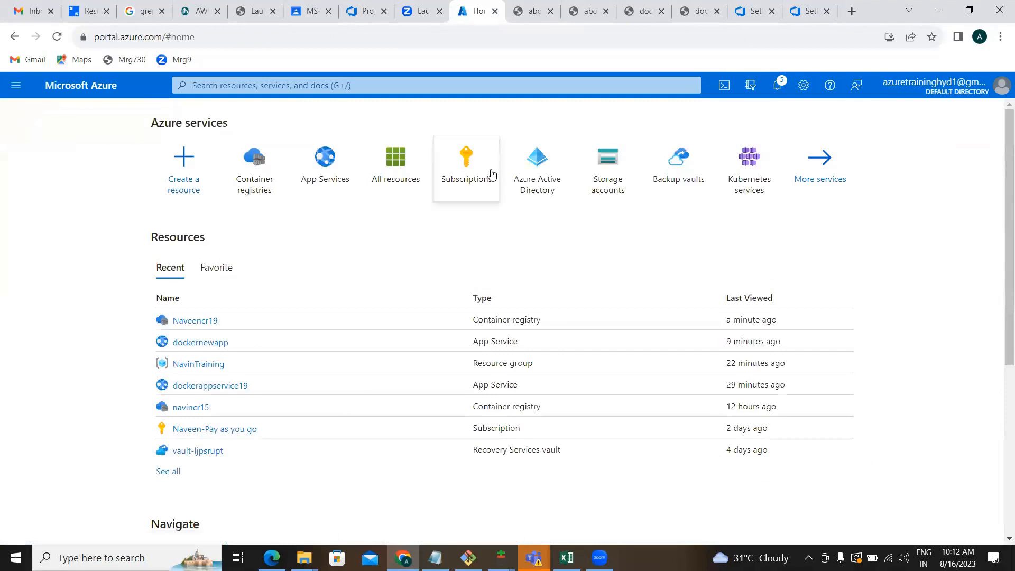
left_click(533, 169)
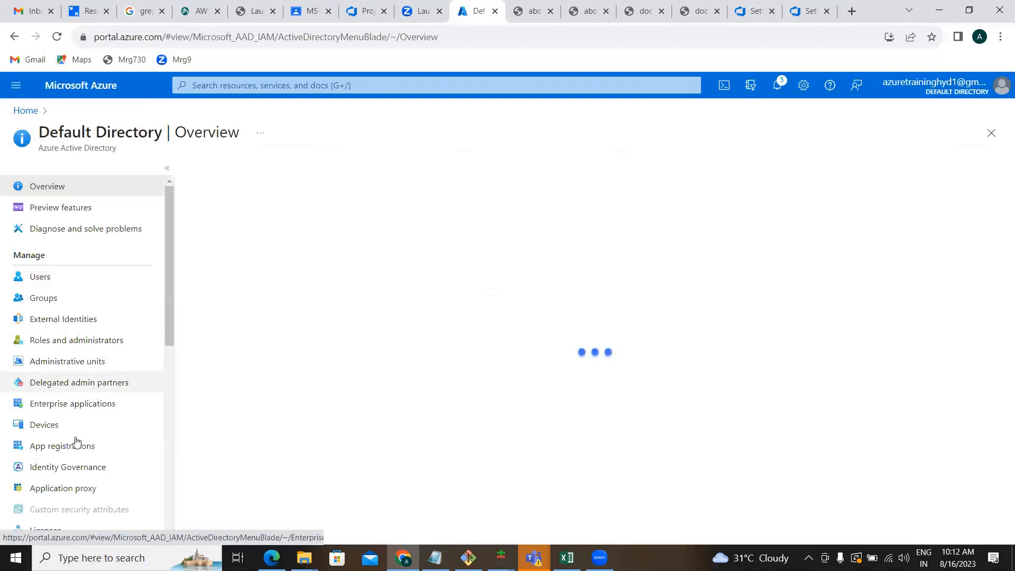
left_click(73, 451)
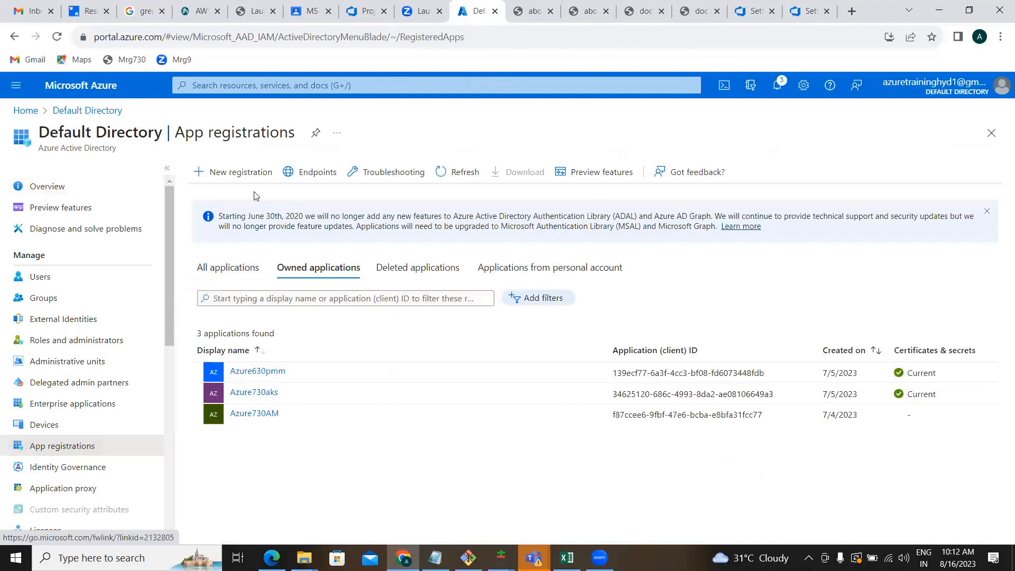
left_click(261, 174)
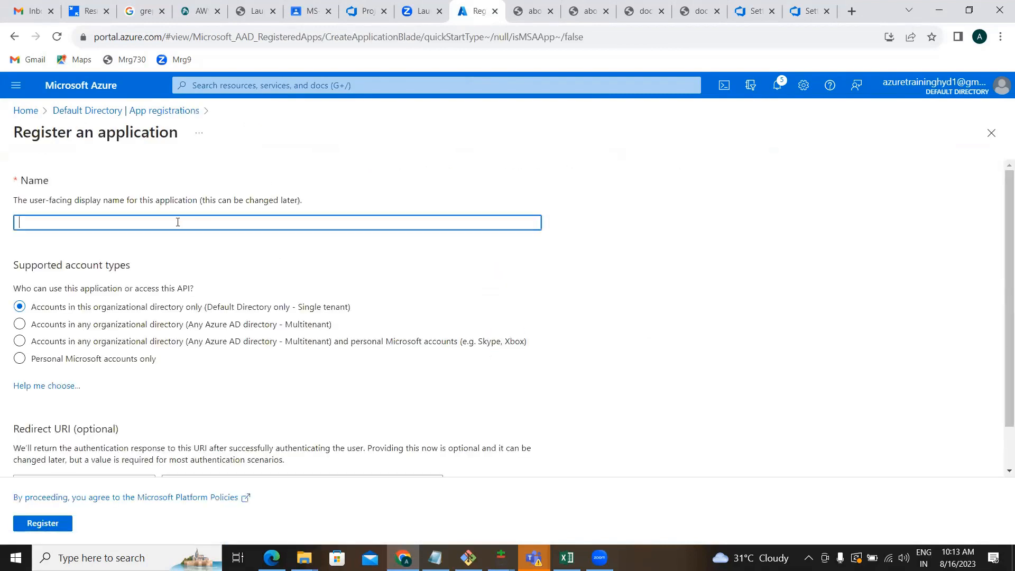
Register the application as Azure9ambatch and copy its display name.
type("Azure9ambatch")
key("ctrl+a")
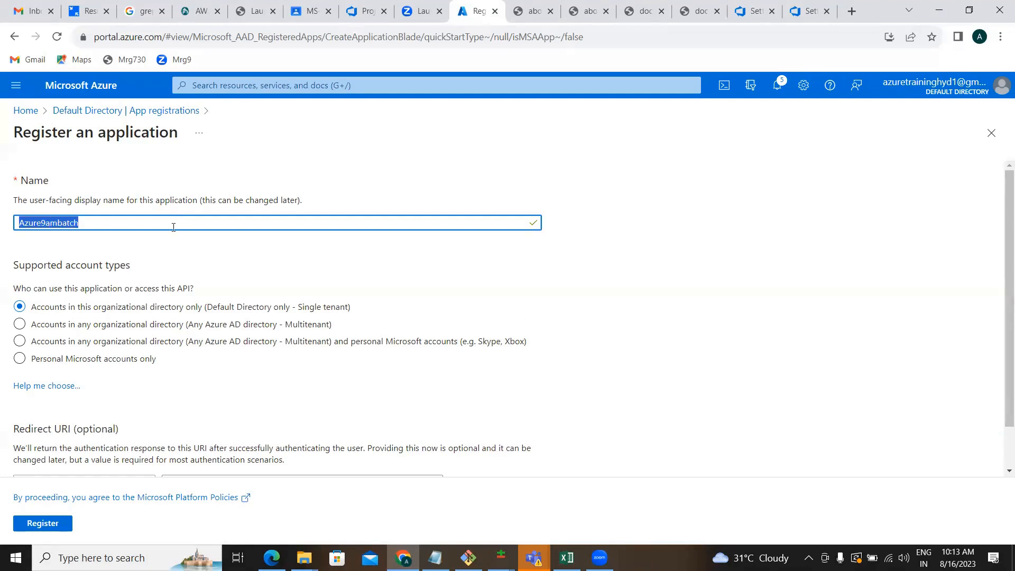
left_click(46, 523)
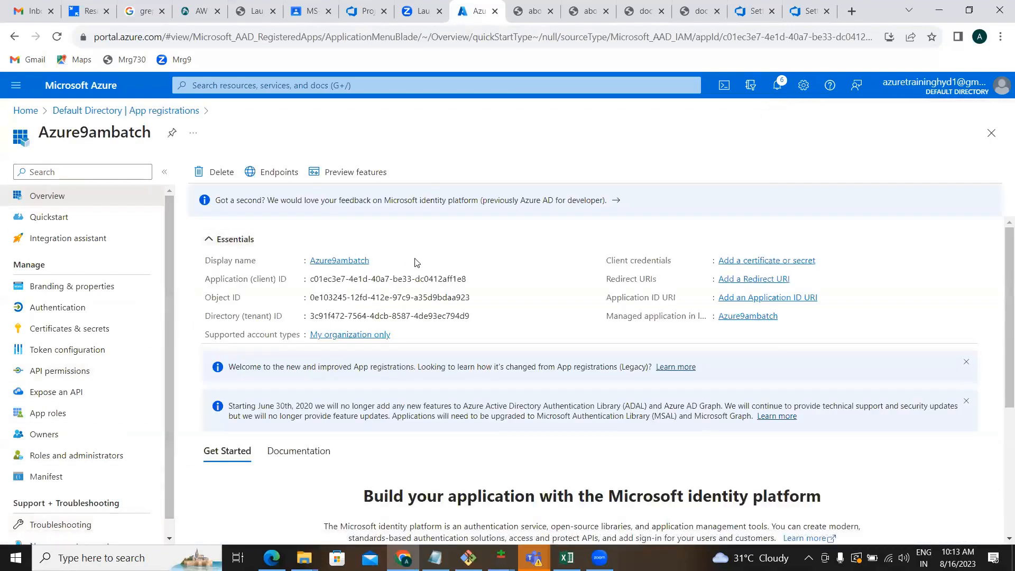
left_click(377, 262)
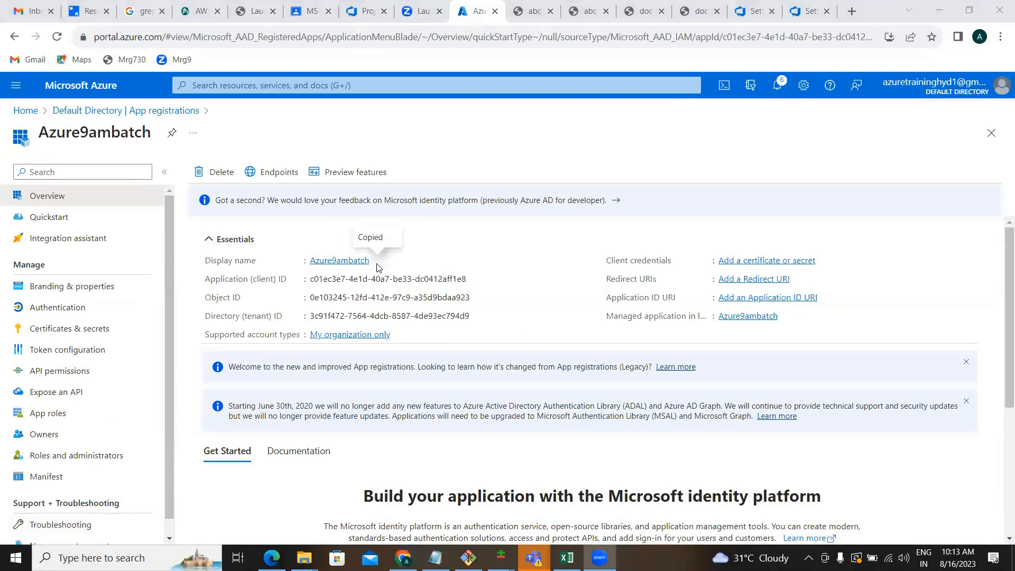
key("alt+Tab")
key("alt+shift+Tab")
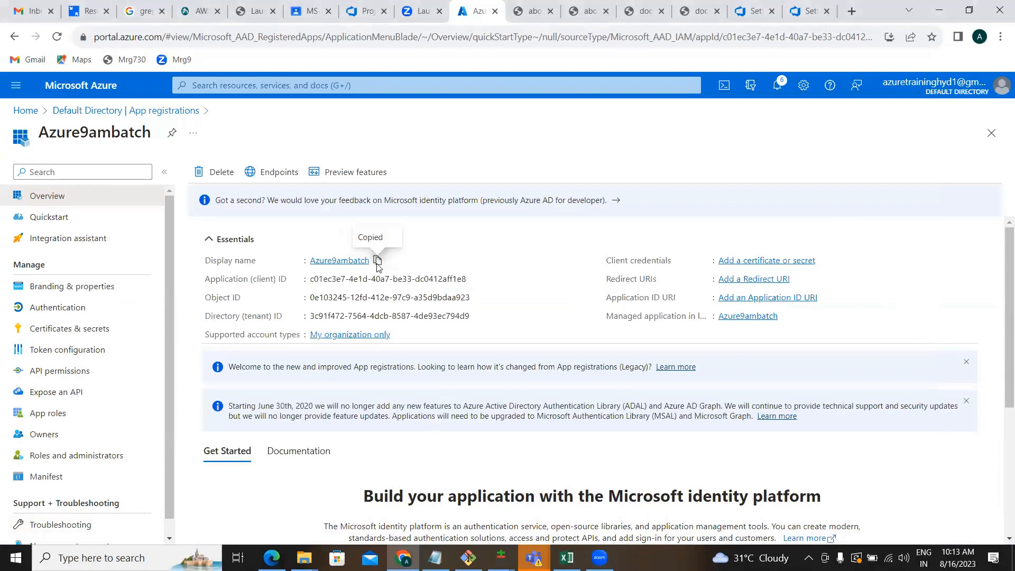
left_click(802, 16)
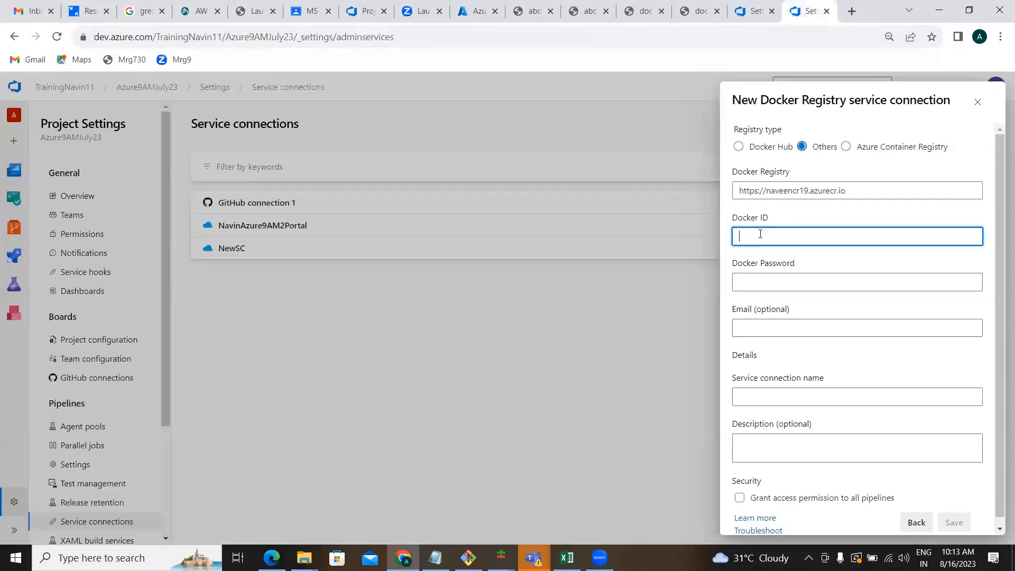
Paste Azure9ambatch as the Docker ID of the connection.
key("ctrl+v")
left_click(752, 286)
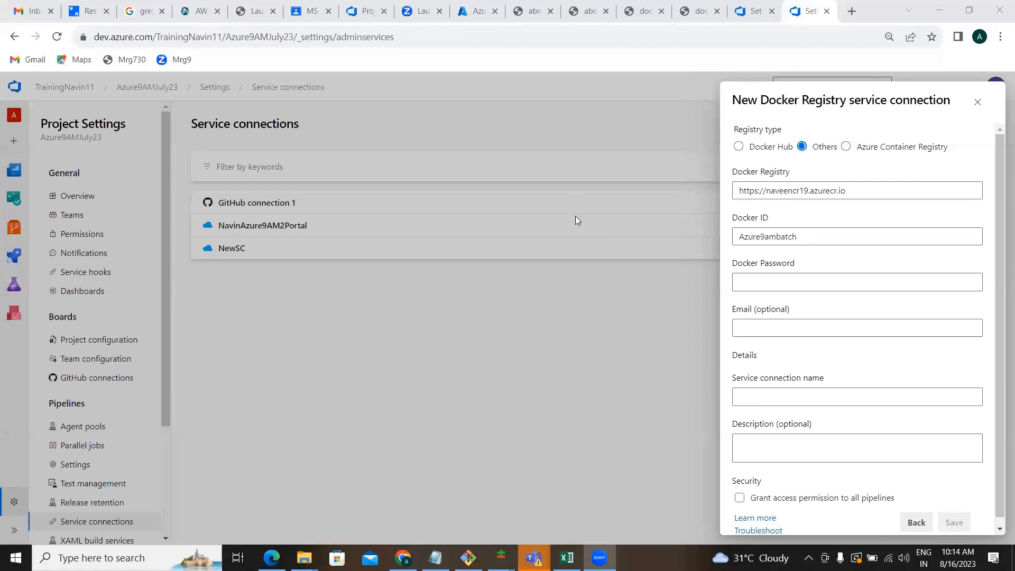
key("alt+Tab")
key("alt+Tab")
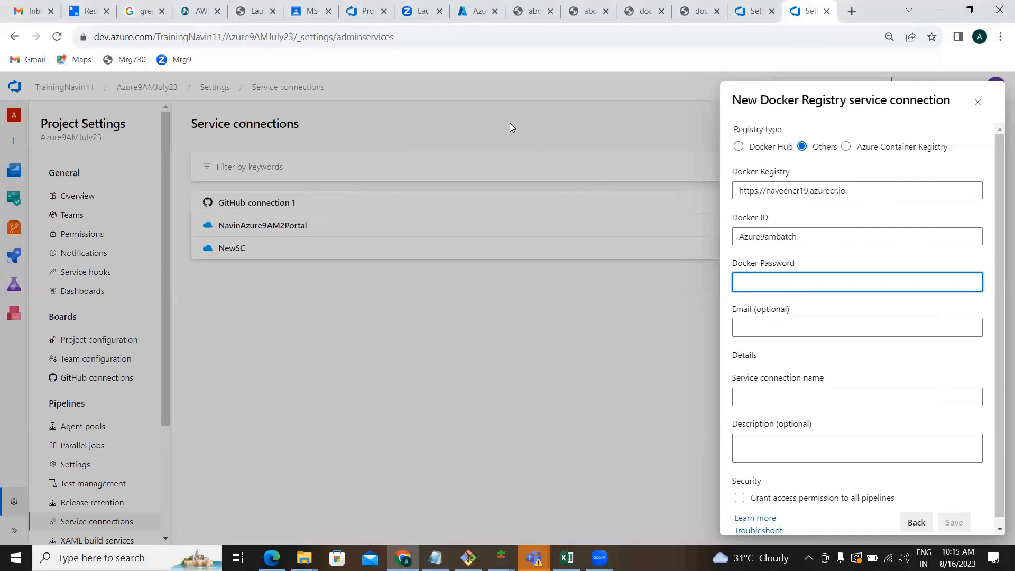
Add client secret 'jhgj' to the Azure9ambatch app and copy its value.
left_click(465, 11)
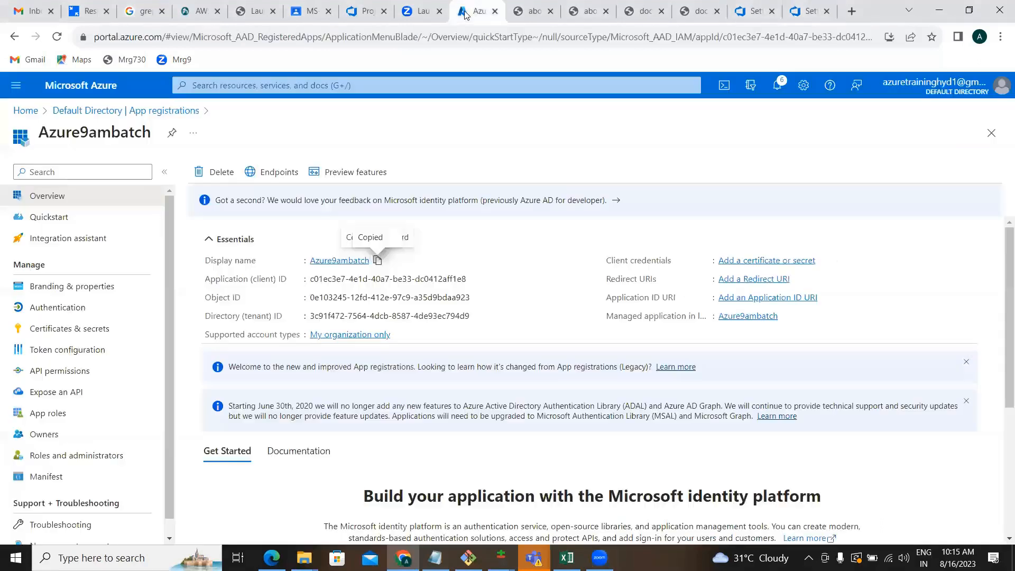
left_click(79, 338)
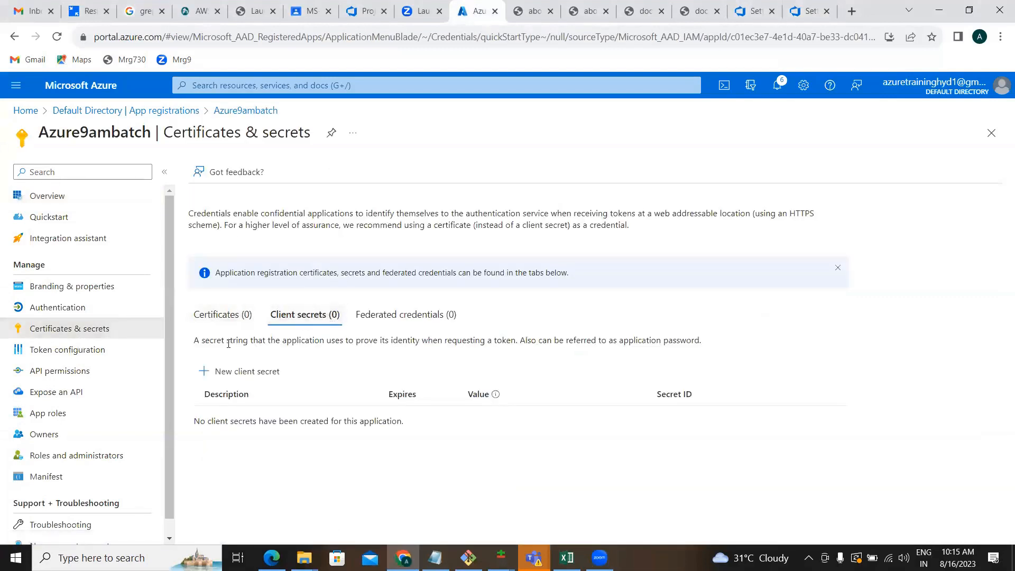
left_click(235, 371)
type("jhgj")
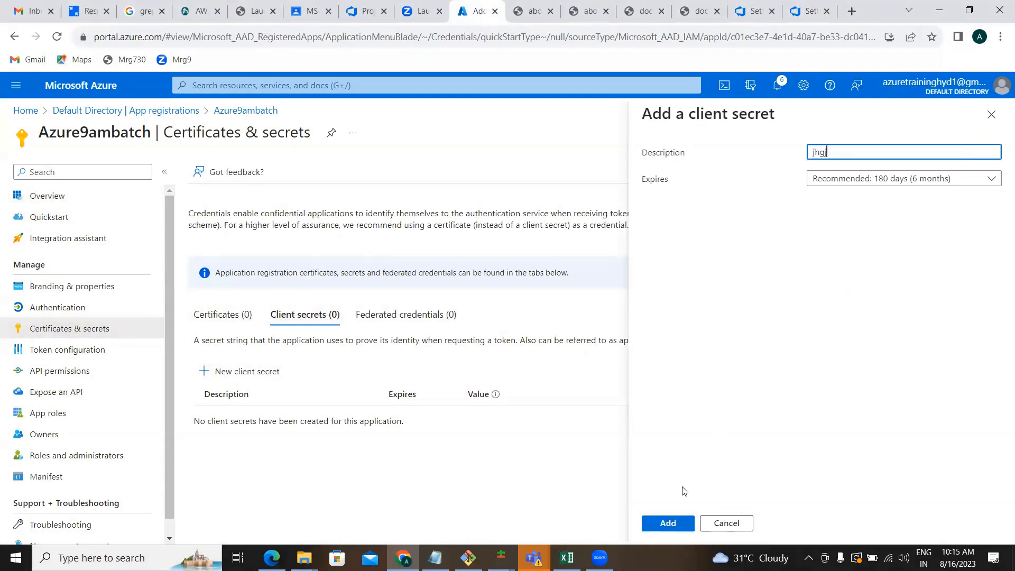
left_click(668, 525)
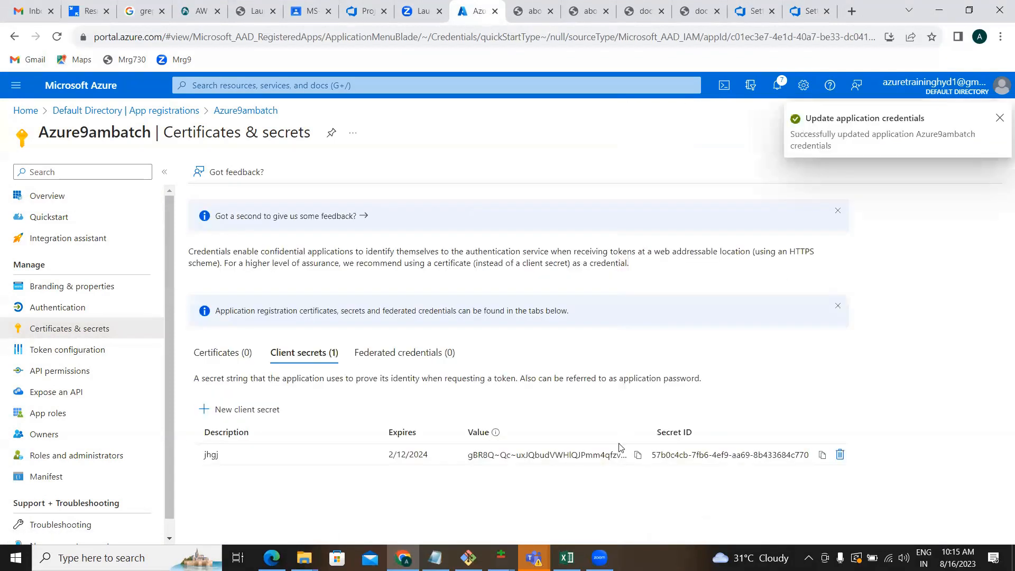
left_click(639, 454)
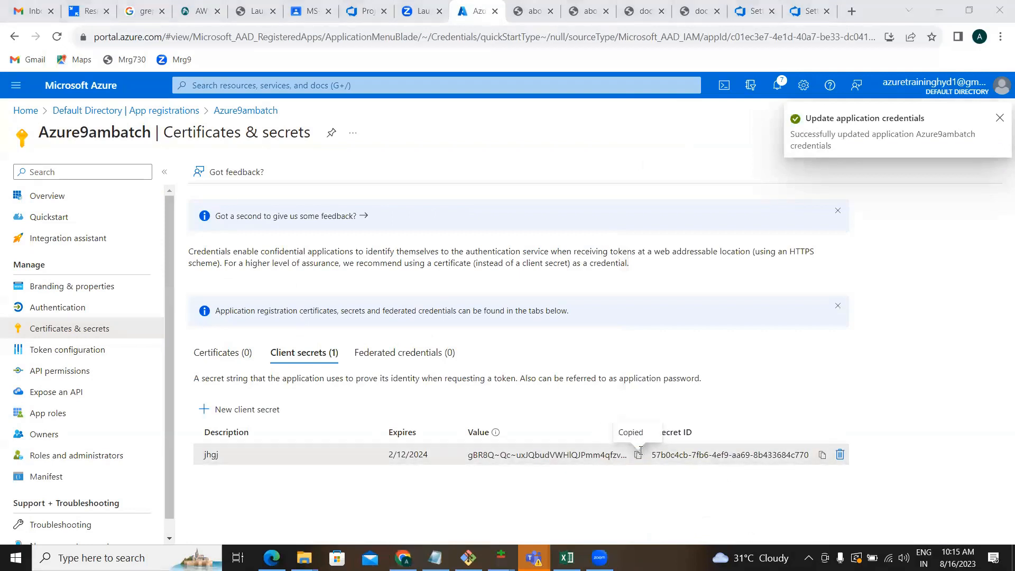
key("alt+Tab")
key("alt+Tab")
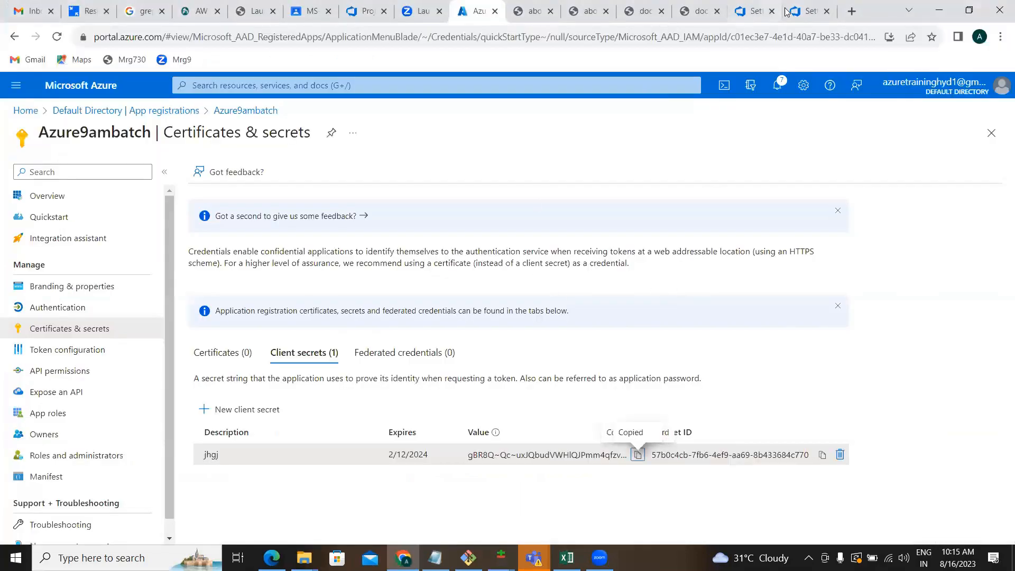
left_click(810, 10)
Paste the secret as Docker password, name the connection DockerSC, grant all-pipeline access, and save.
left_click(781, 282)
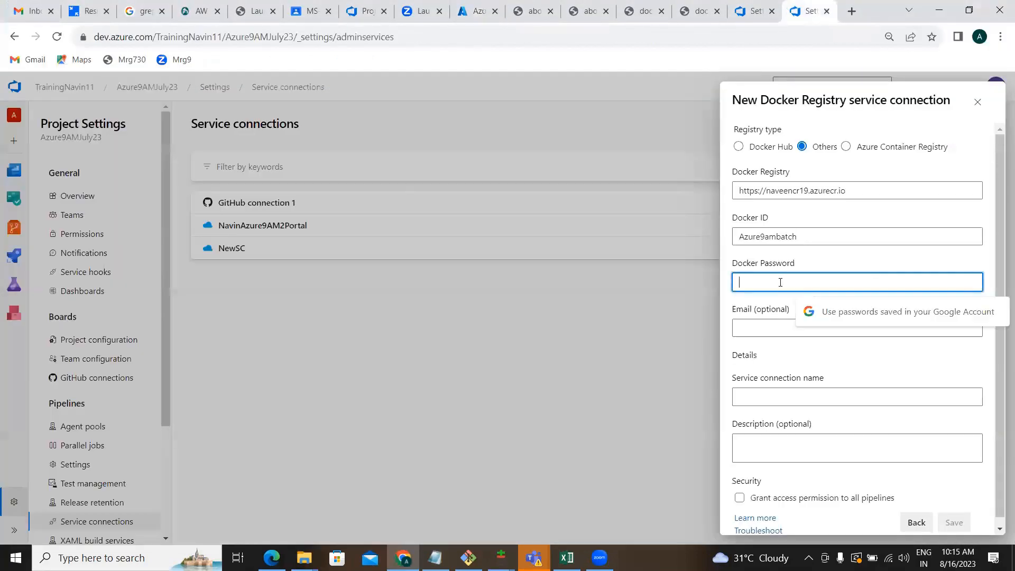
key("ctrl+v")
left_click(802, 397)
type("DockerSC")
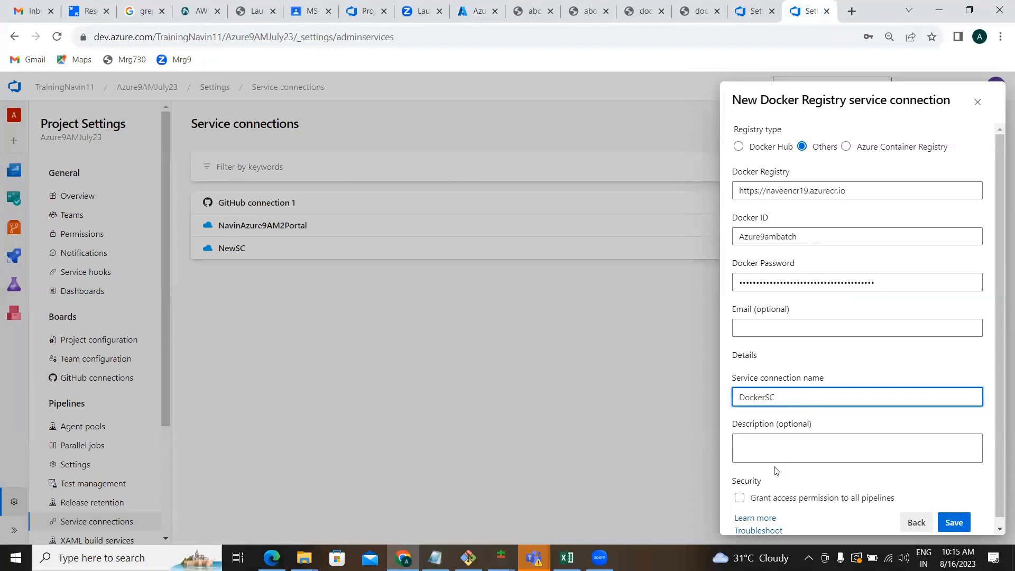
left_click(746, 499)
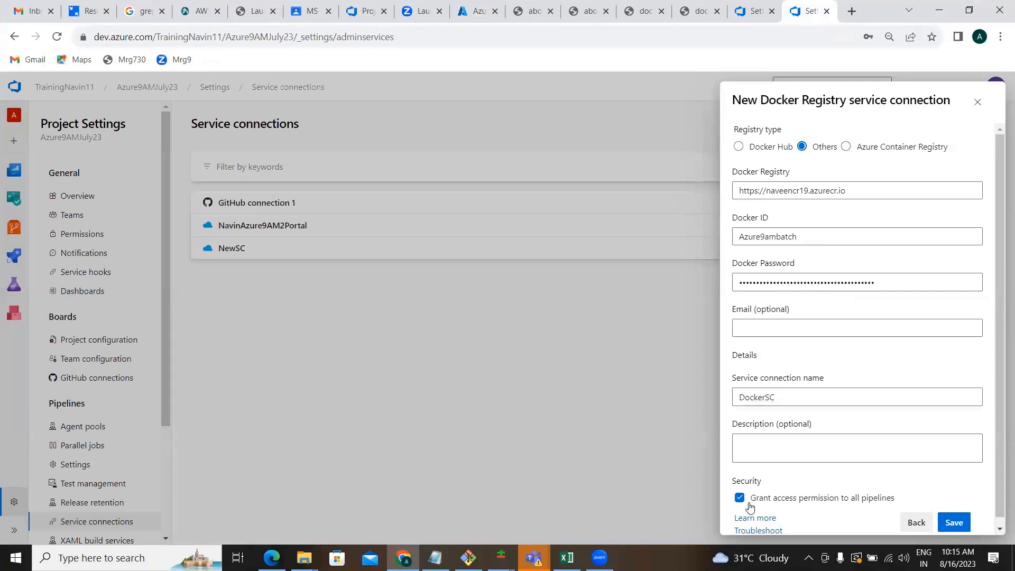
left_click(953, 523)
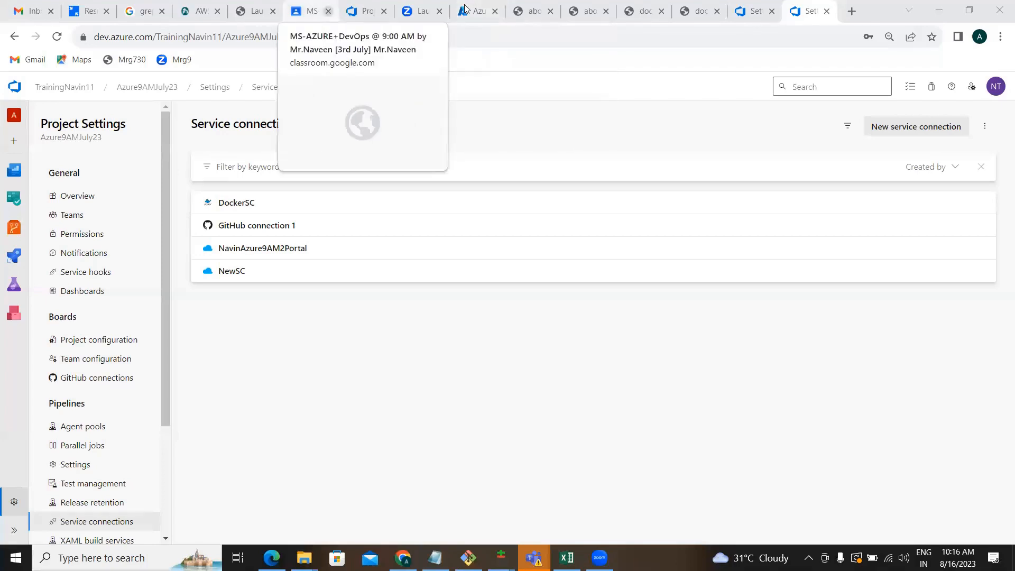
left_click(313, 16)
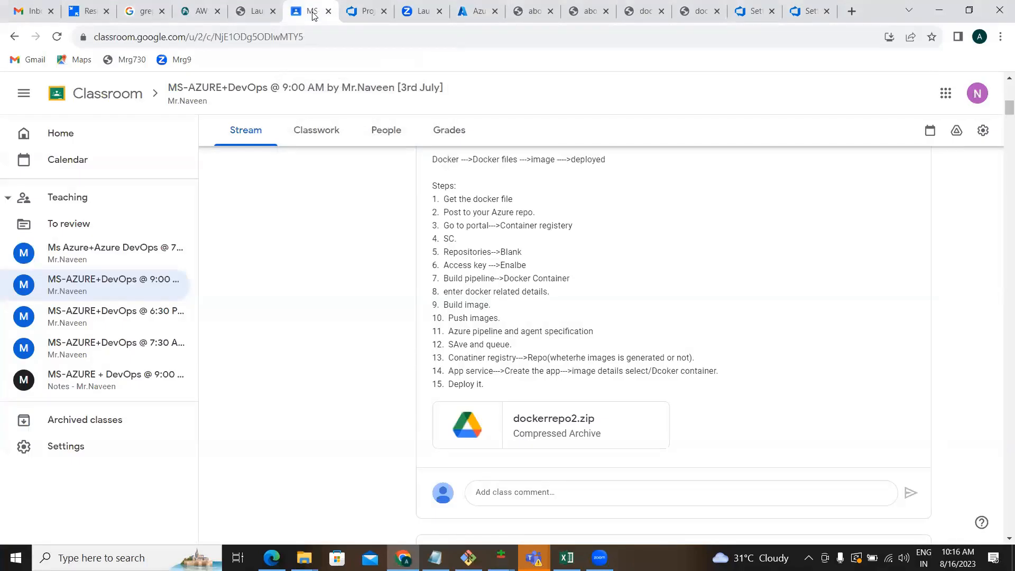